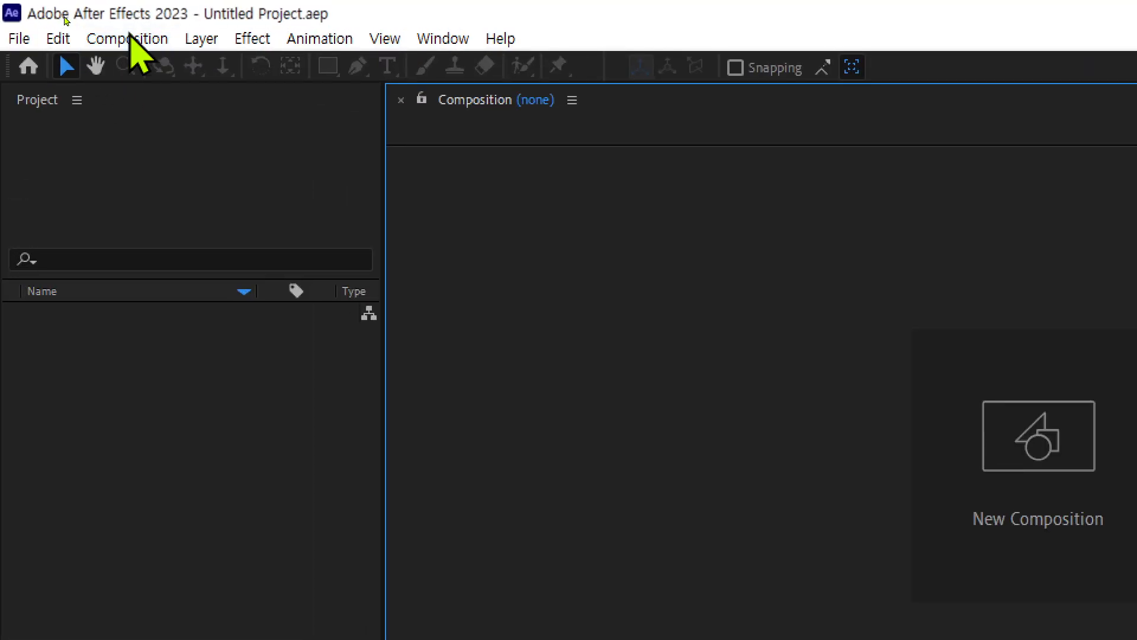
Start a new composition named 공튀기기 using the Custom preset, keeping the Square Pixels aspect ratio.
left_click(129, 38)
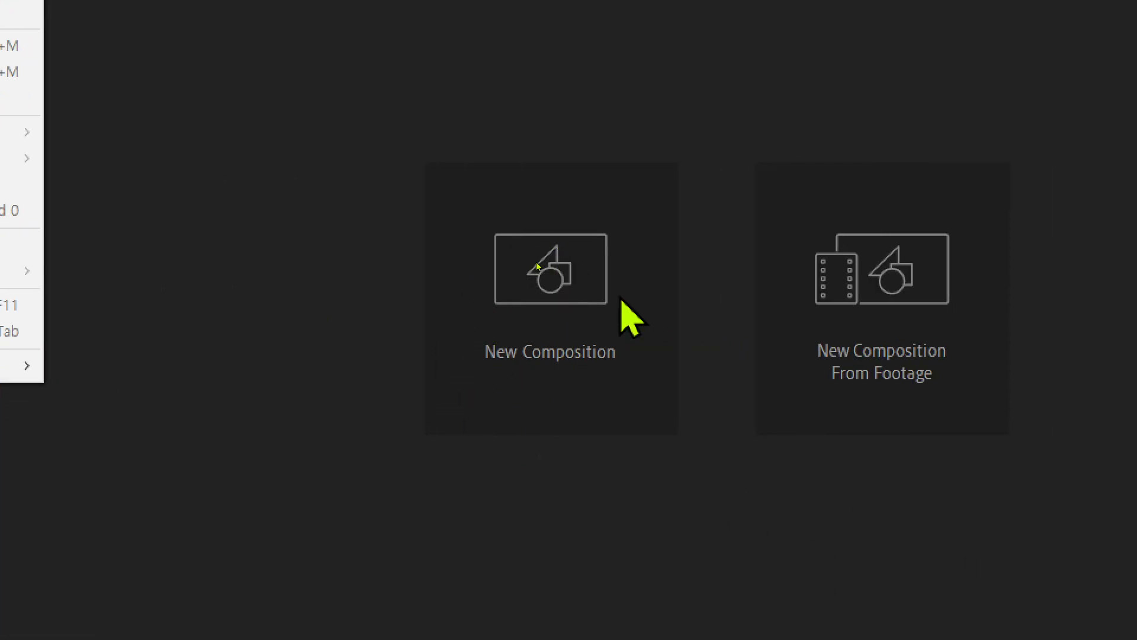
left_click(270, 407)
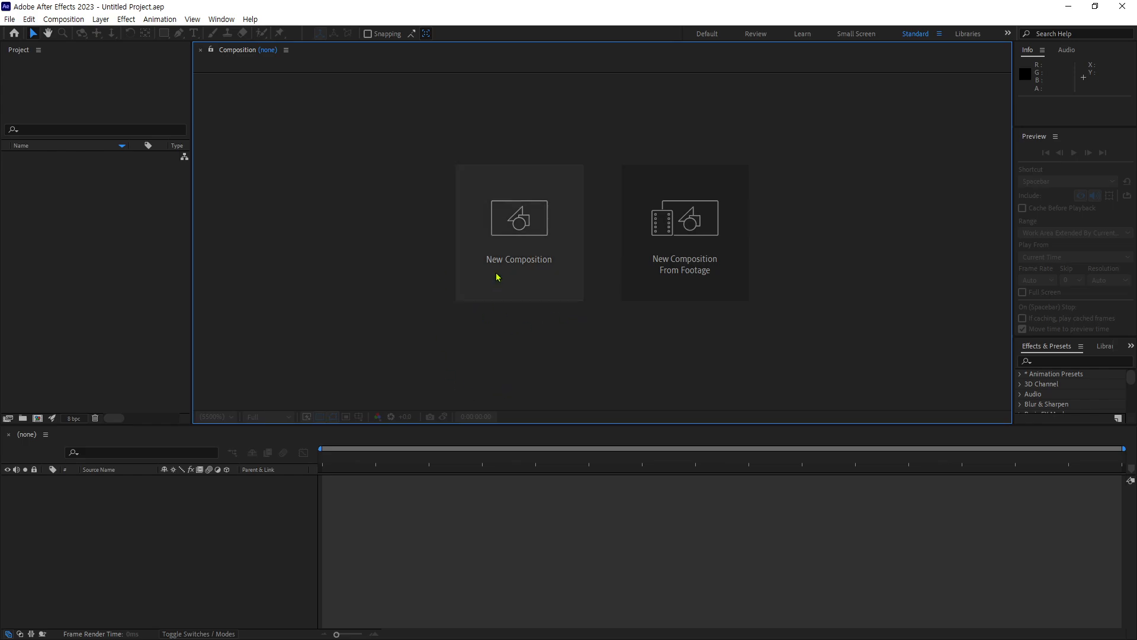
left_click(530, 244)
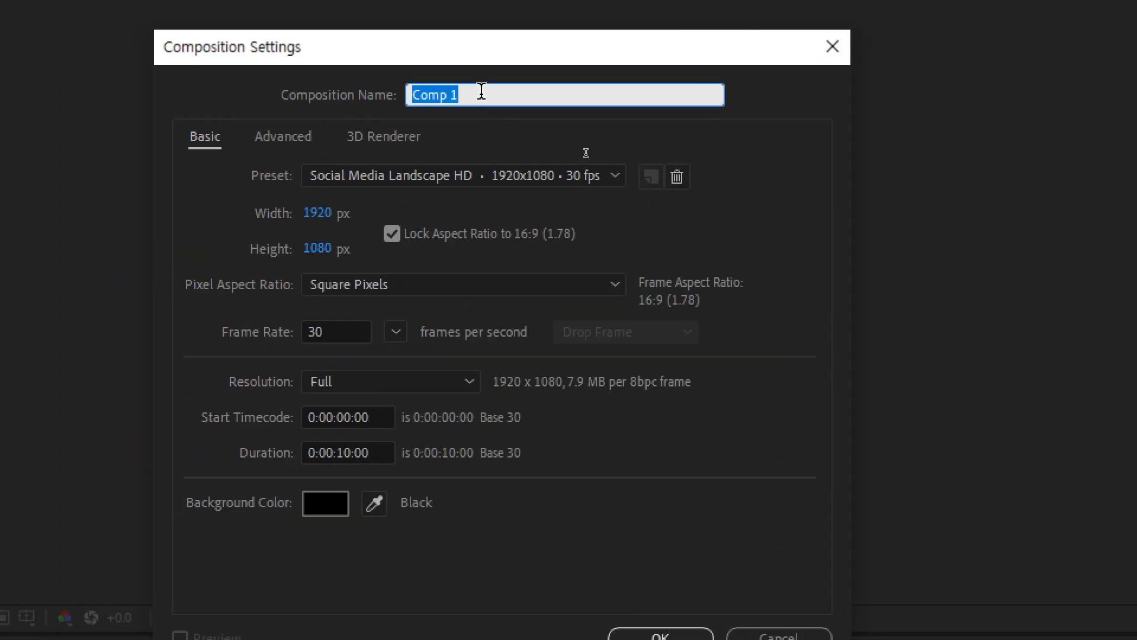
type("공튀기기")
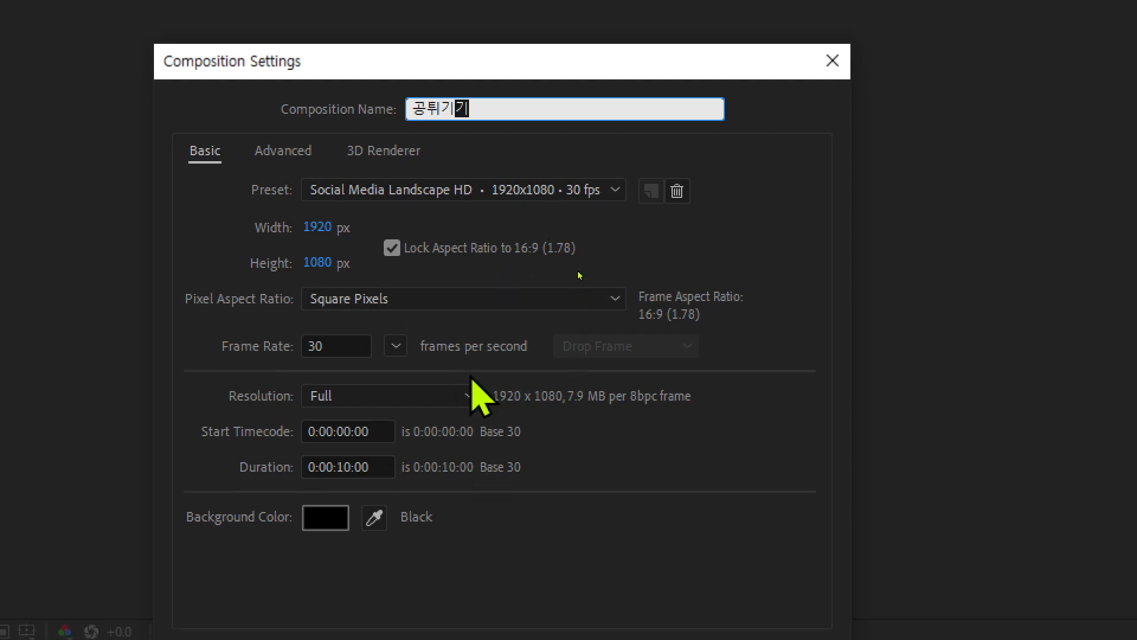
left_click(481, 229)
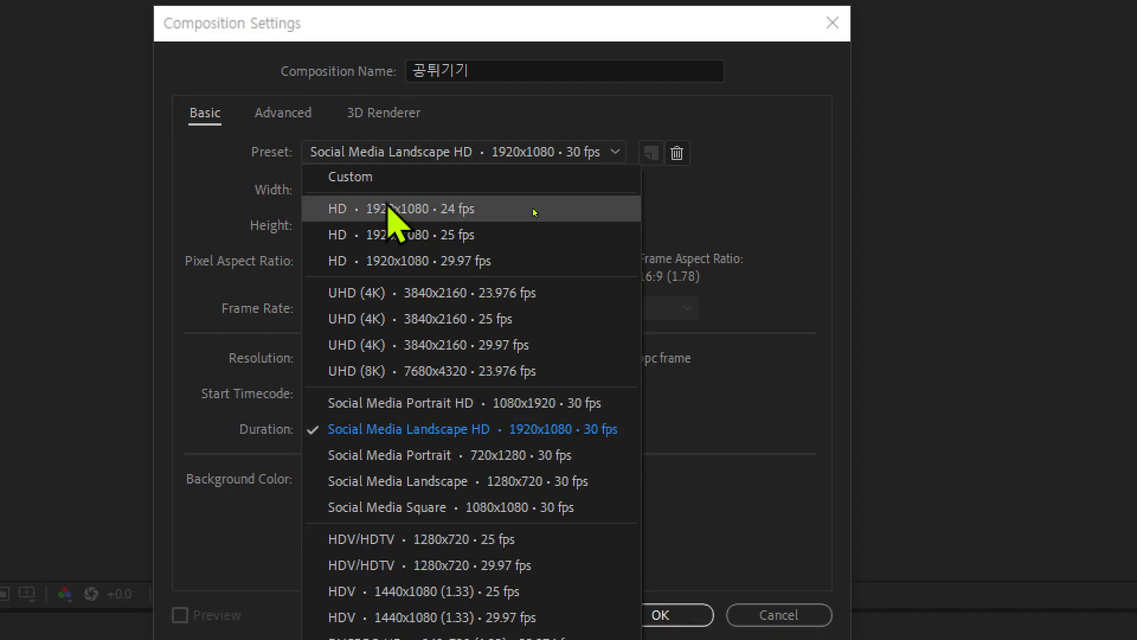
left_click(373, 176)
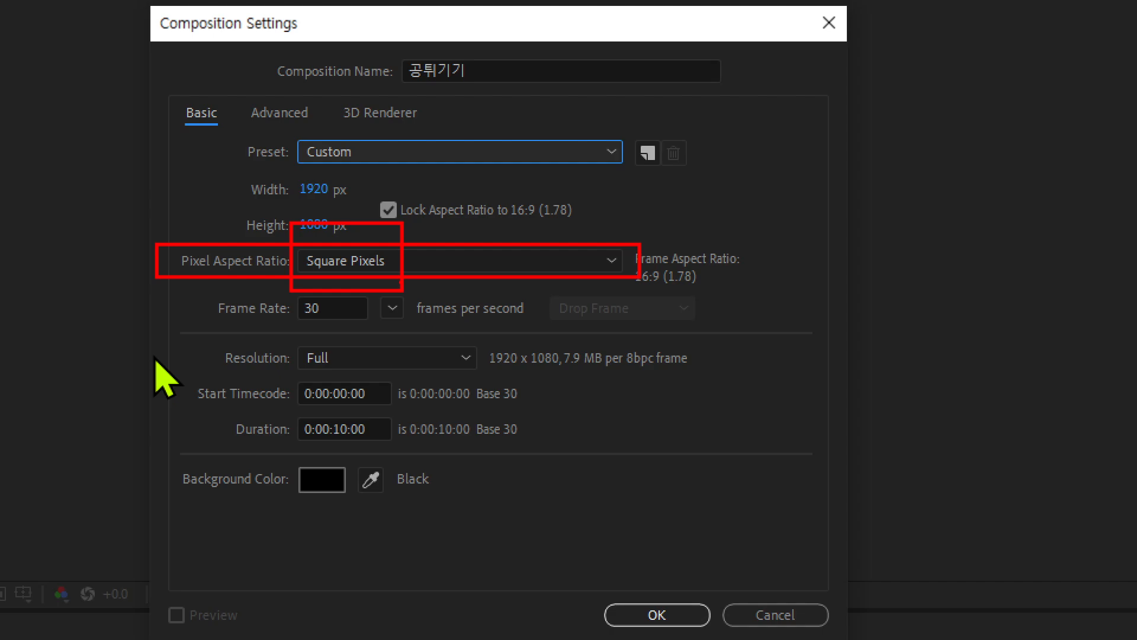
left_click(595, 261)
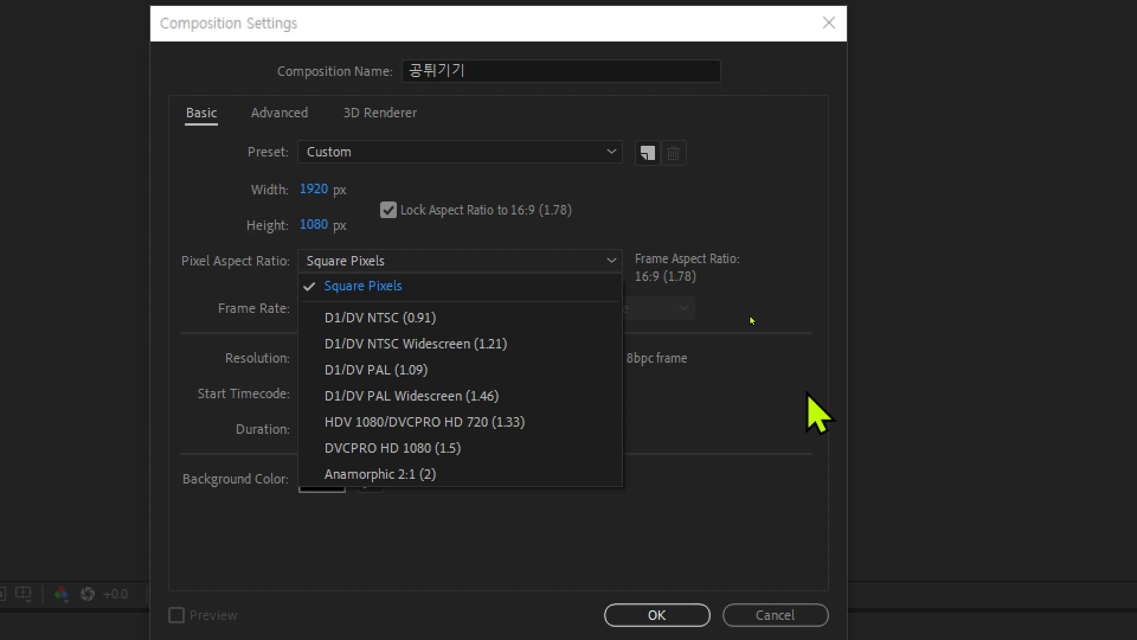
left_click(750, 267)
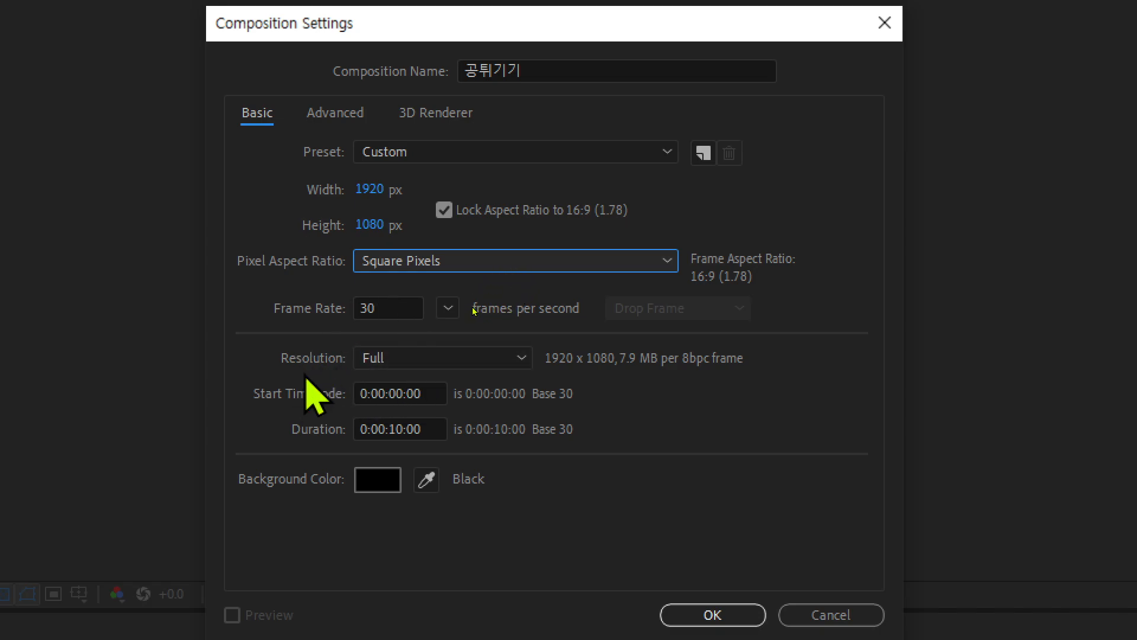
Try the Half and Third resolutions for the composition and return the resolution to Full.
left_click(513, 363)
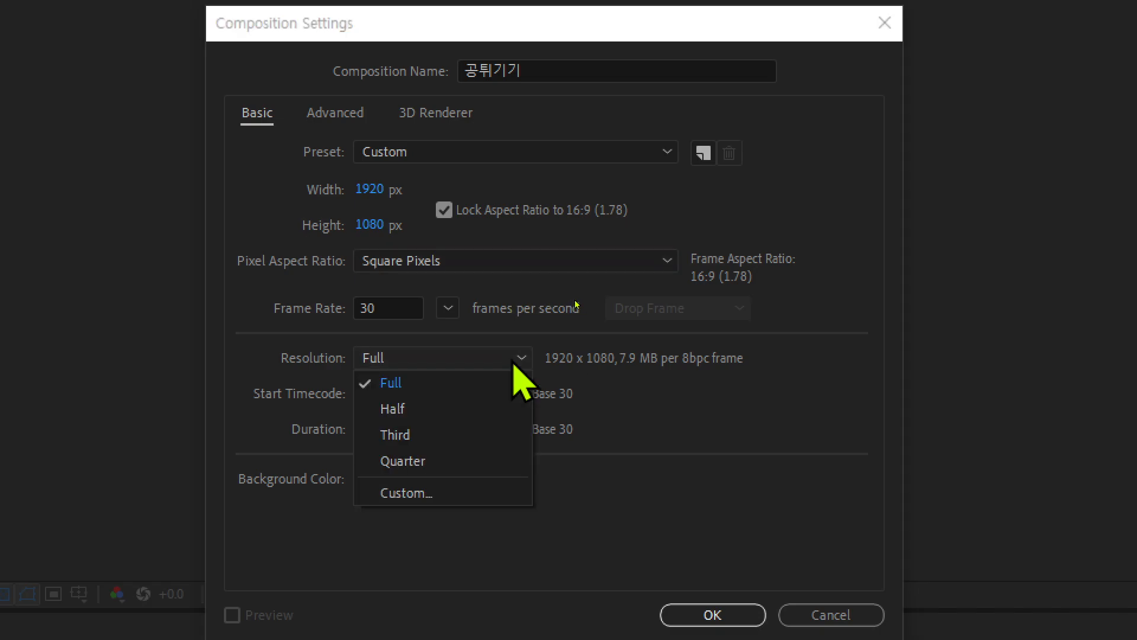
left_click(515, 410)
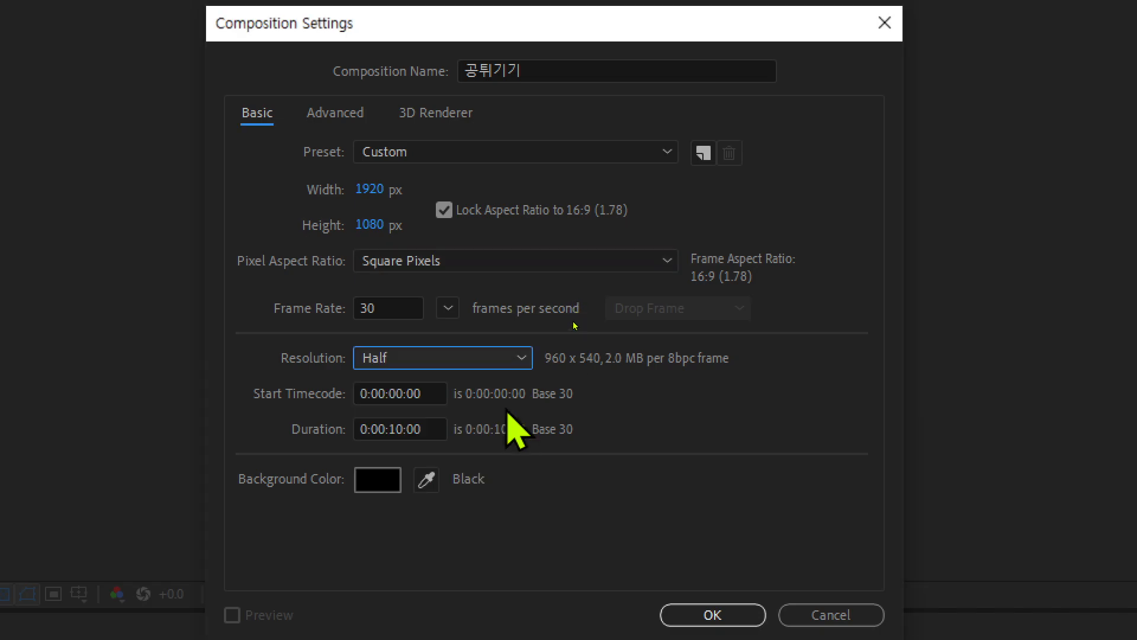
left_click(513, 363)
left_click(507, 437)
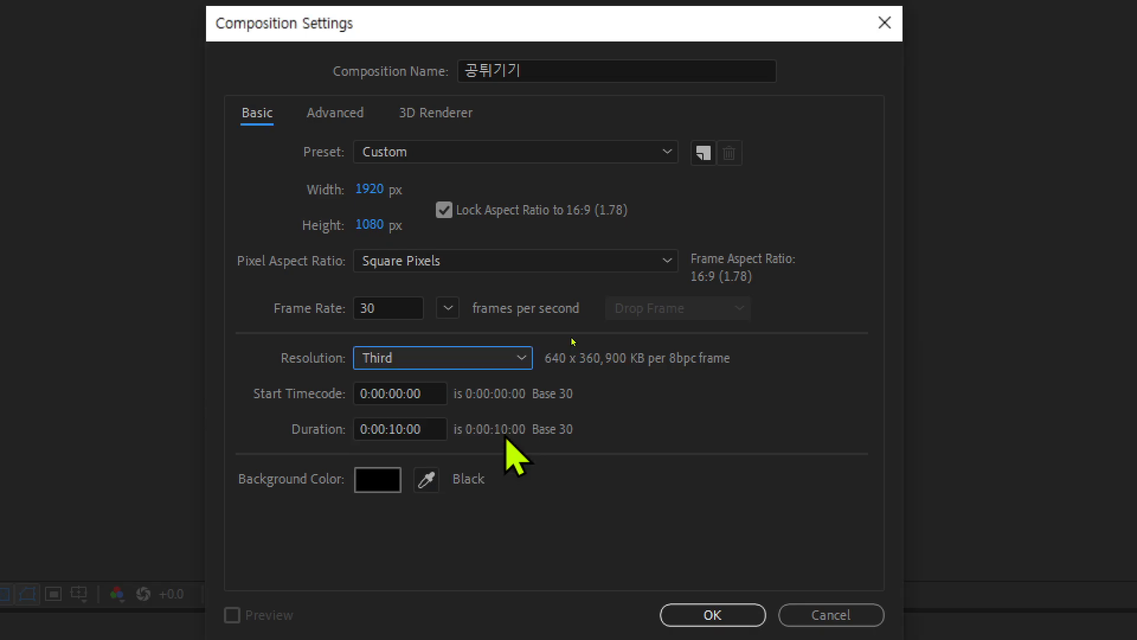
left_click(500, 362)
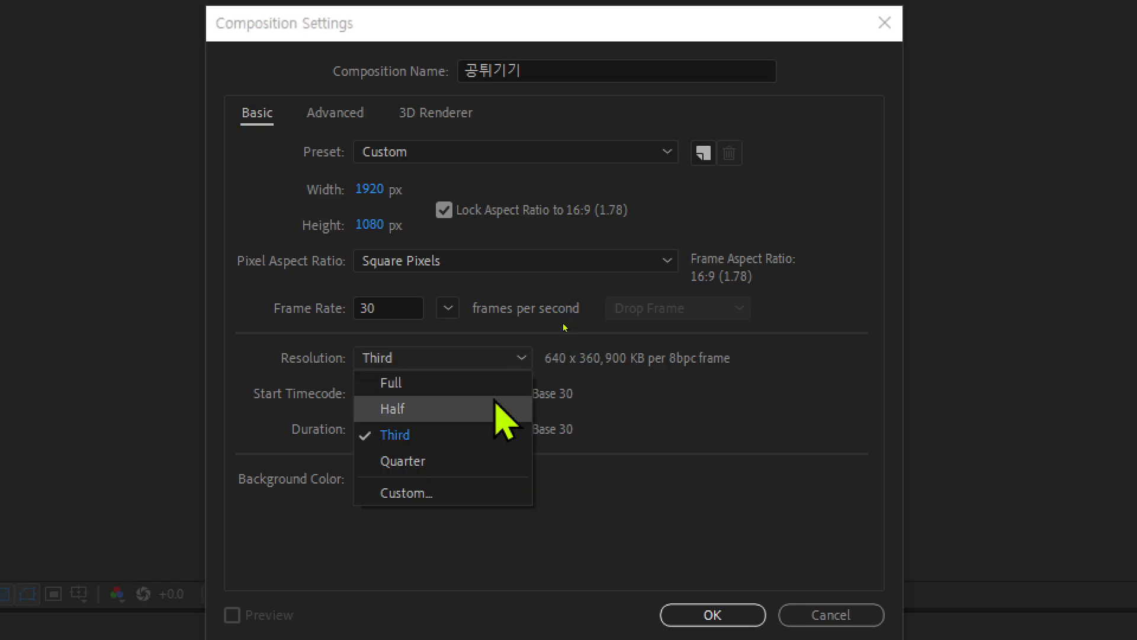
left_click(491, 407)
left_click(464, 358)
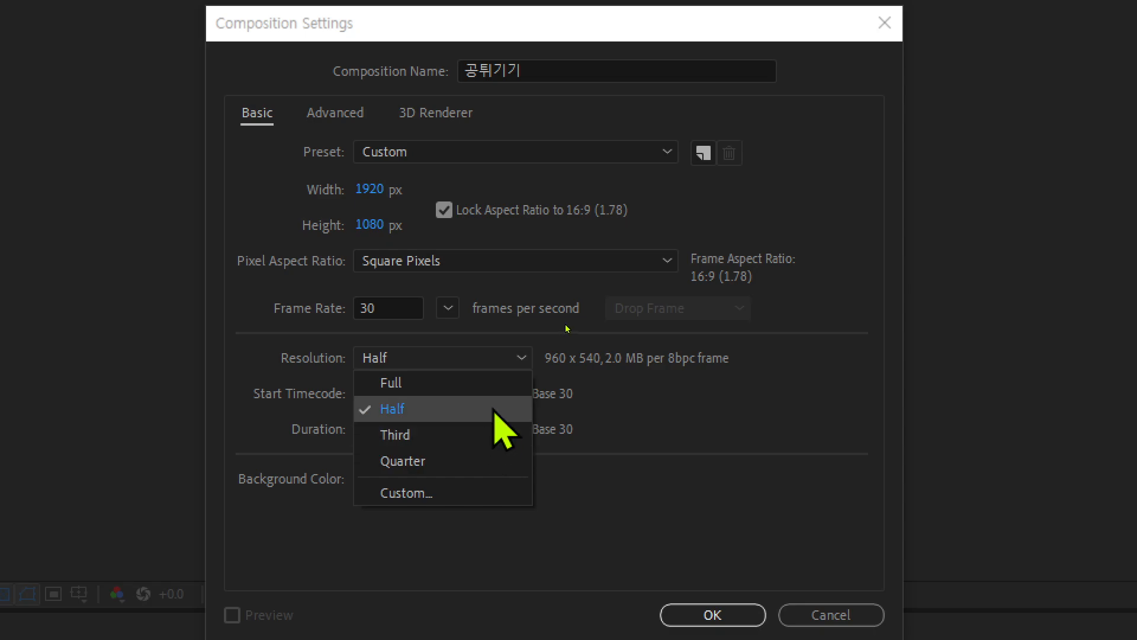
left_click(494, 409)
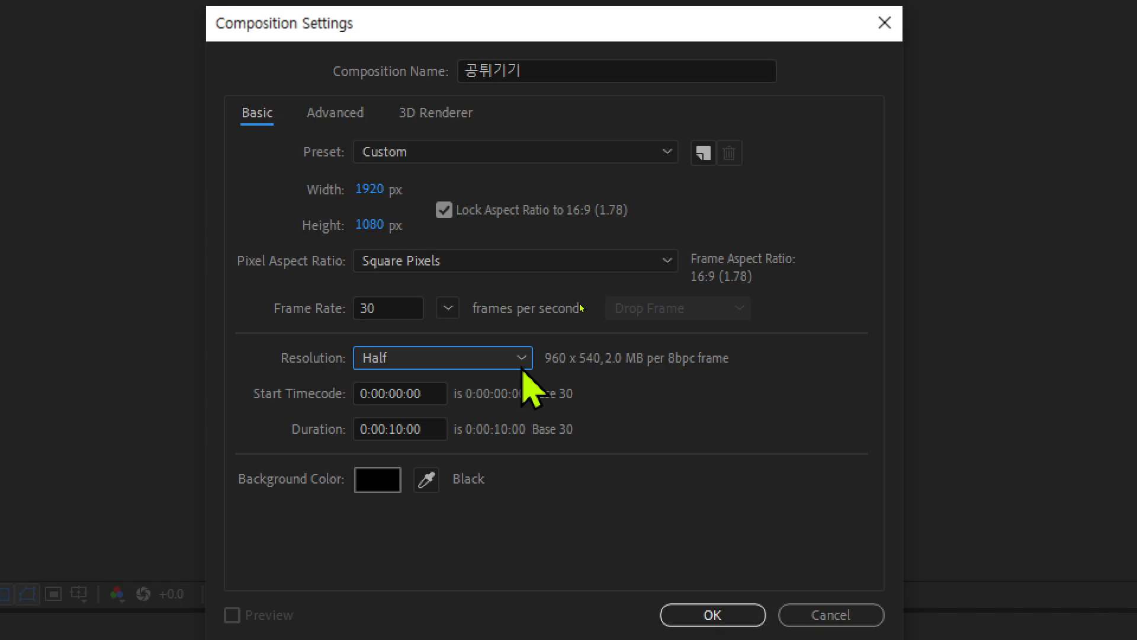
left_click(521, 359)
left_click(497, 382)
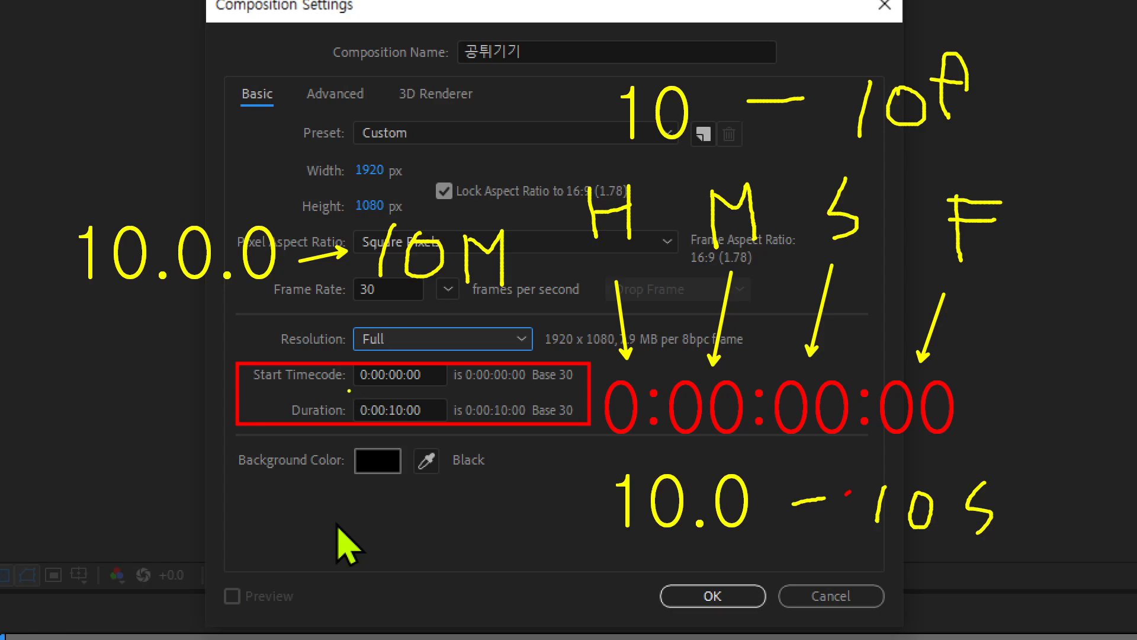
mouse_move(348, 389)
left_mouse_down()
mouse_move(396, 434)
mouse_move(454, 433)
left_mouse_up()
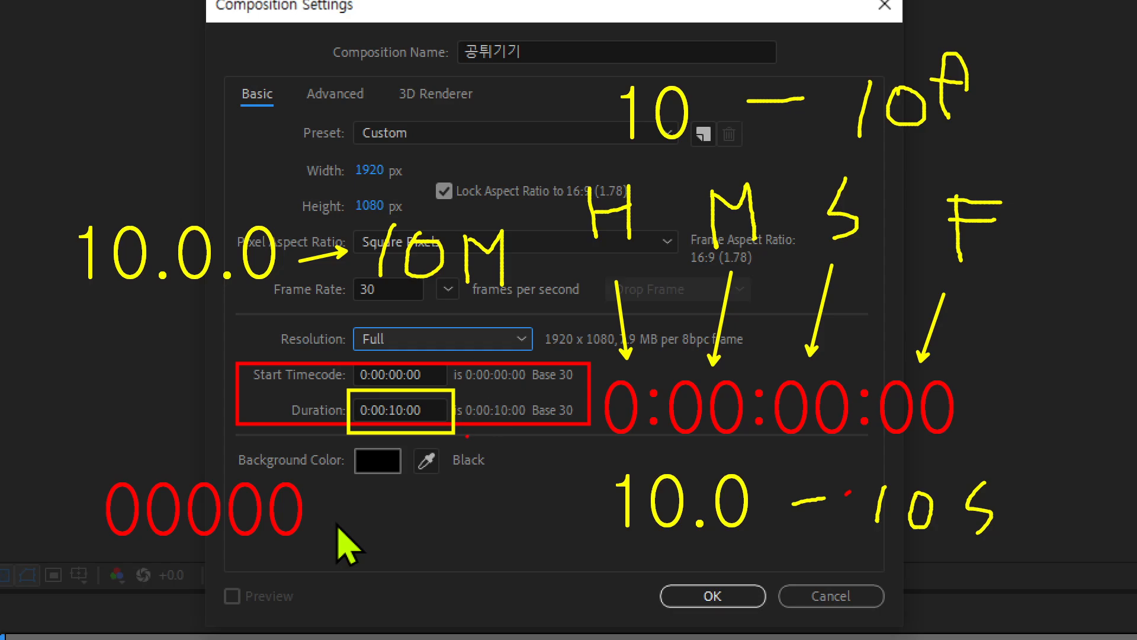
left_click_drag(459, 435, 497, 482)
mouse_move(337, 512)
left_mouse_down()
mouse_move(406, 511)
mouse_move(398, 591)
left_mouse_up()
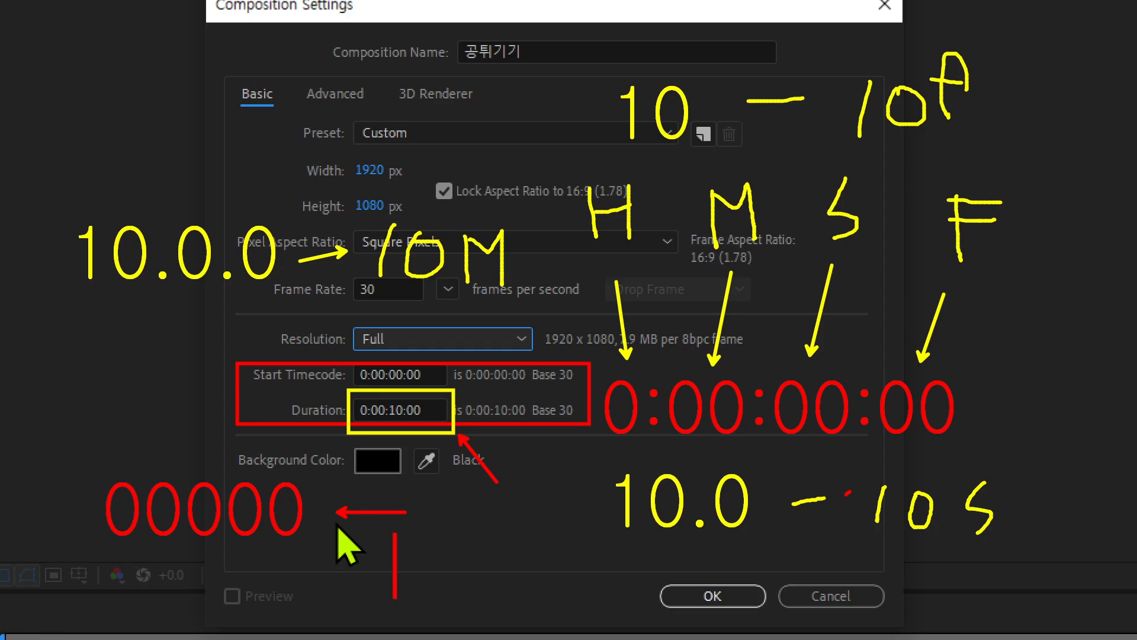
left_click_drag(439, 540, 437, 541)
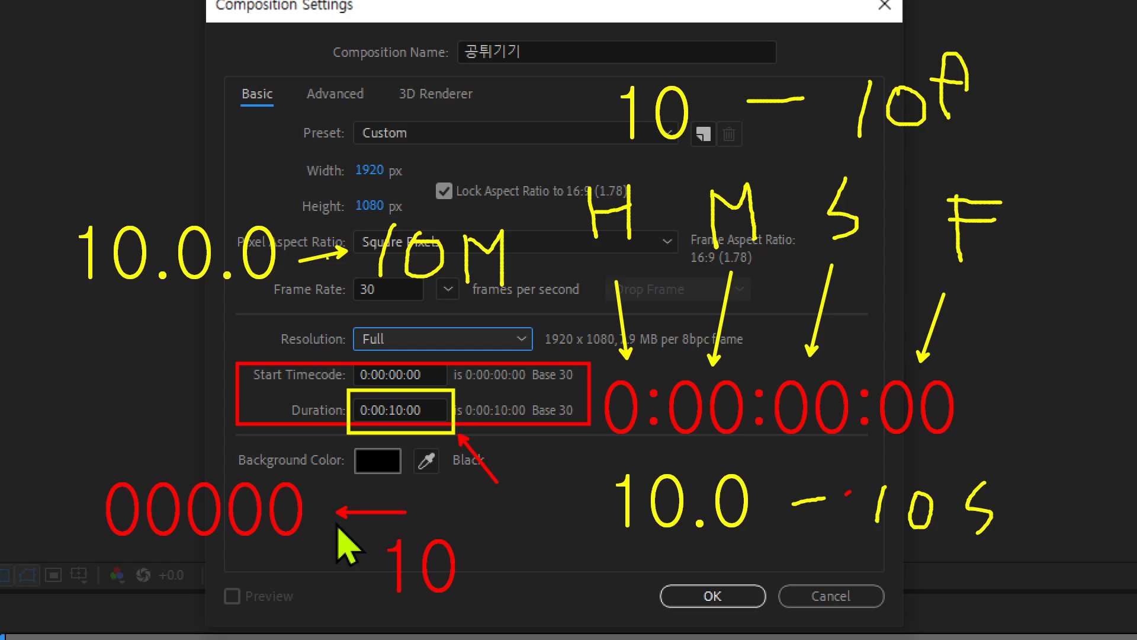
left_click_drag(353, 305, 421, 305)
key("t")
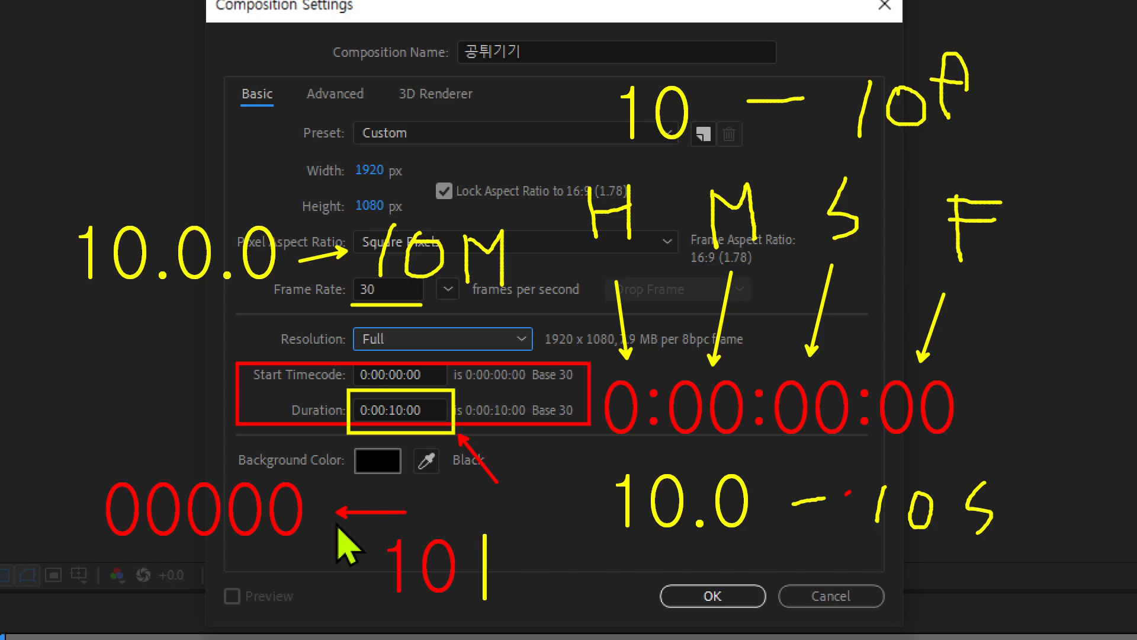
type("x ")
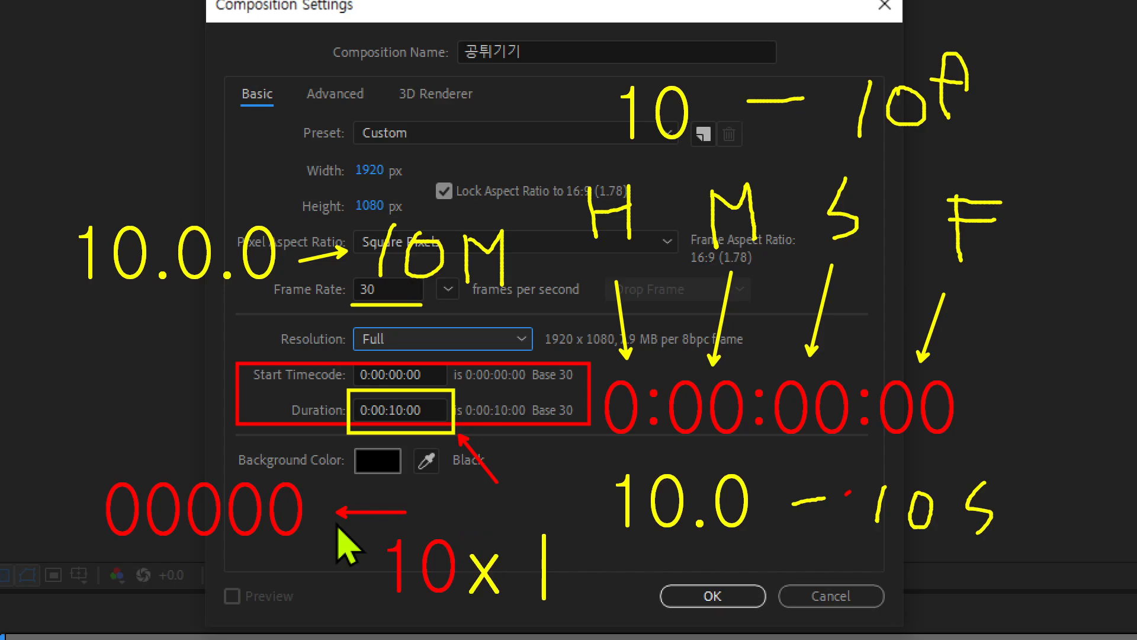
type("30")
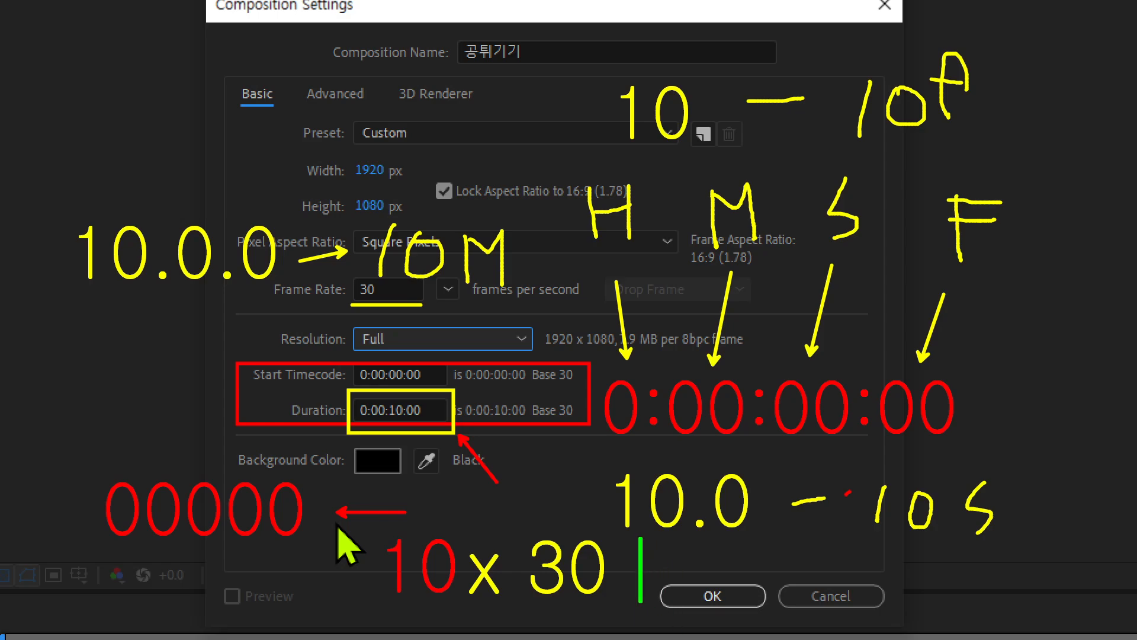
left_click_drag(628, 560, 663, 560)
left_click_drag(628, 577, 664, 577)
type("300")
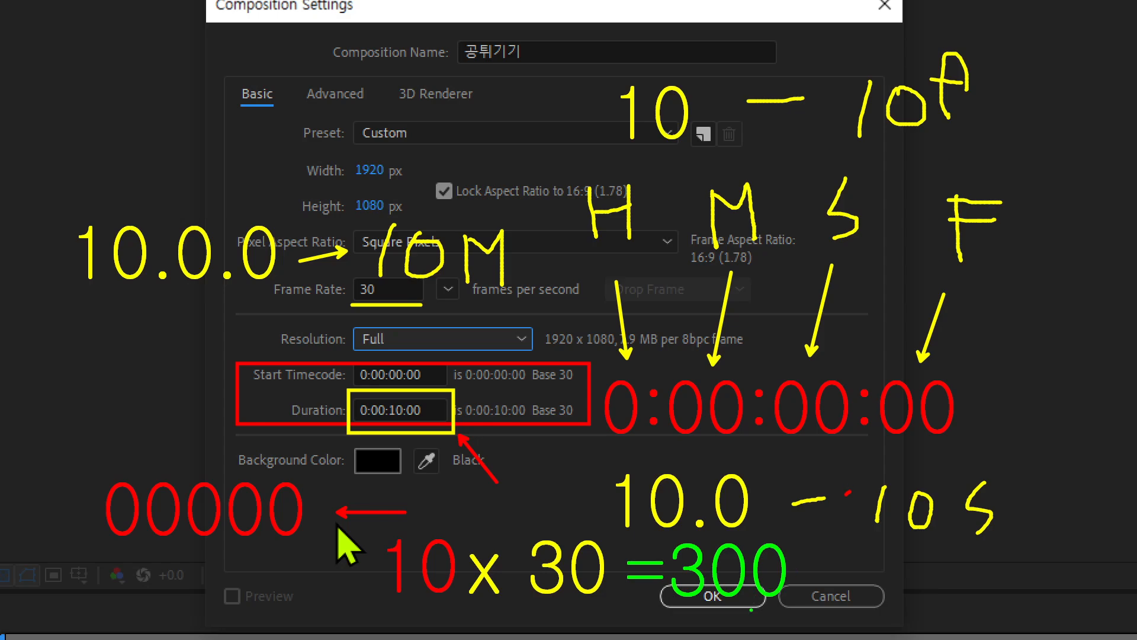
left_click_drag(751, 610, 761, 627)
left_click_drag(237, 470, 434, 470)
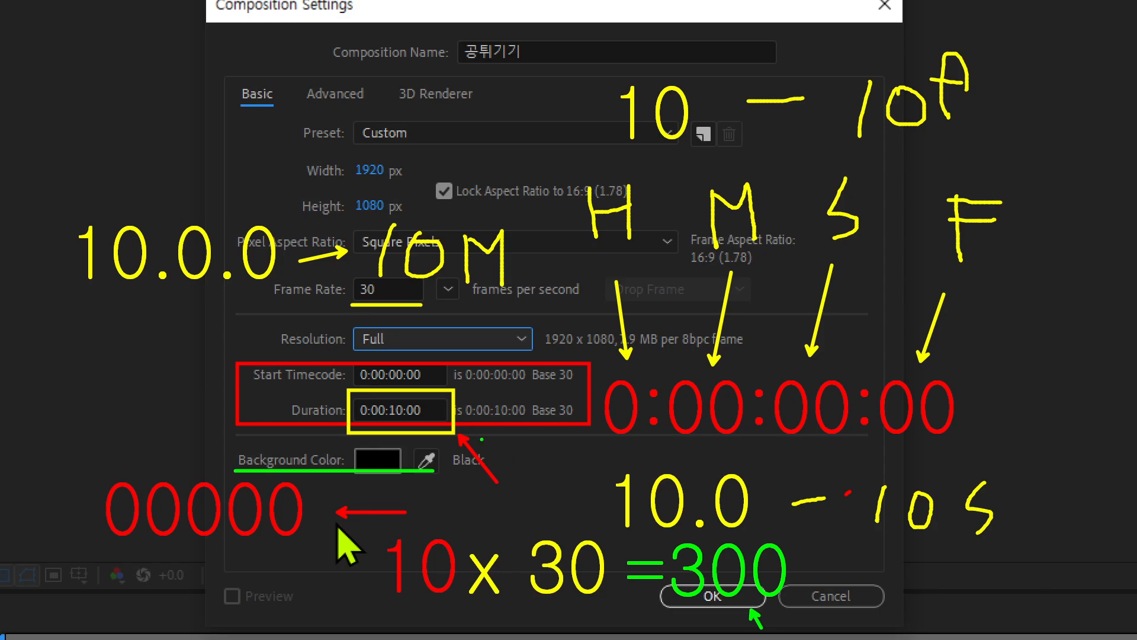
key("Escape")
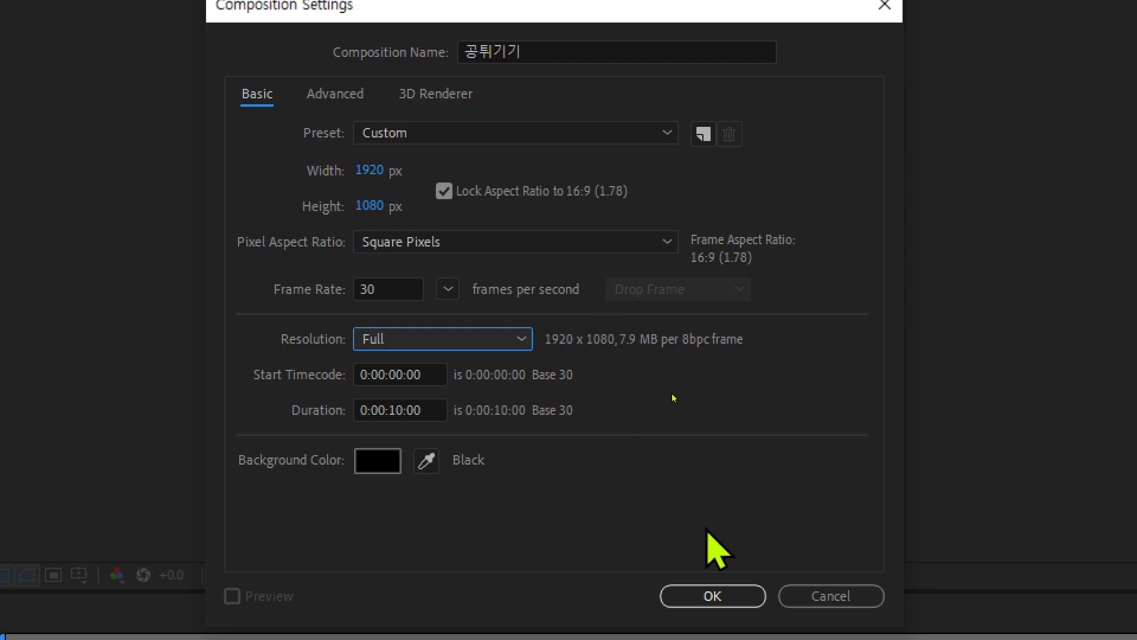
Create the composition with these settings and switch the timeline's time display from timecode to frames.
left_click(713, 594)
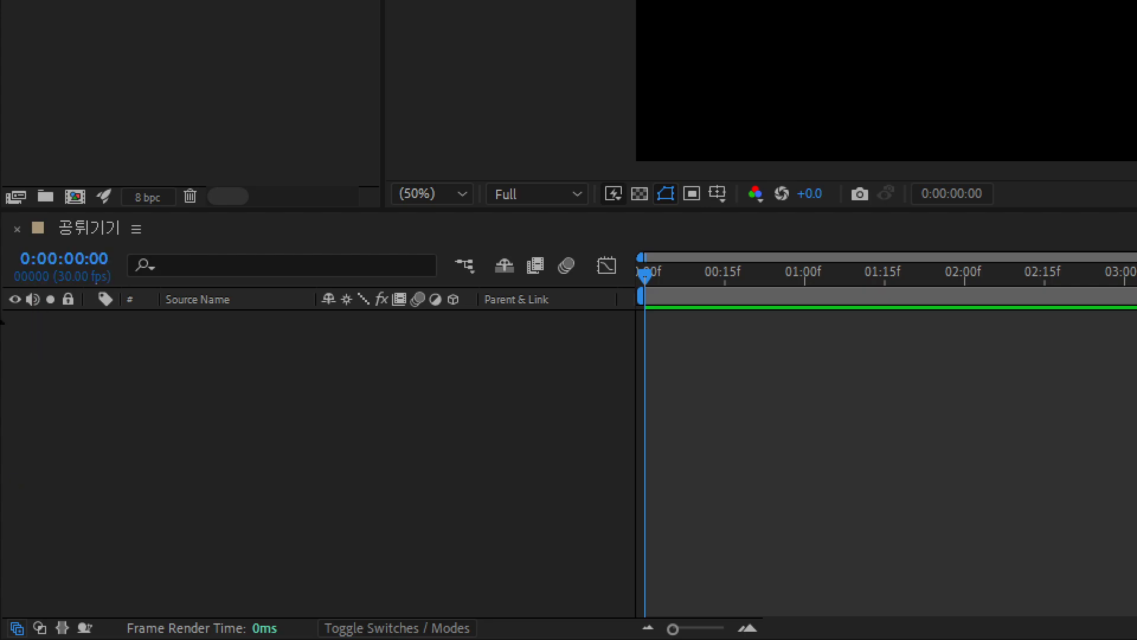
left_click(57, 264, "ctrl")
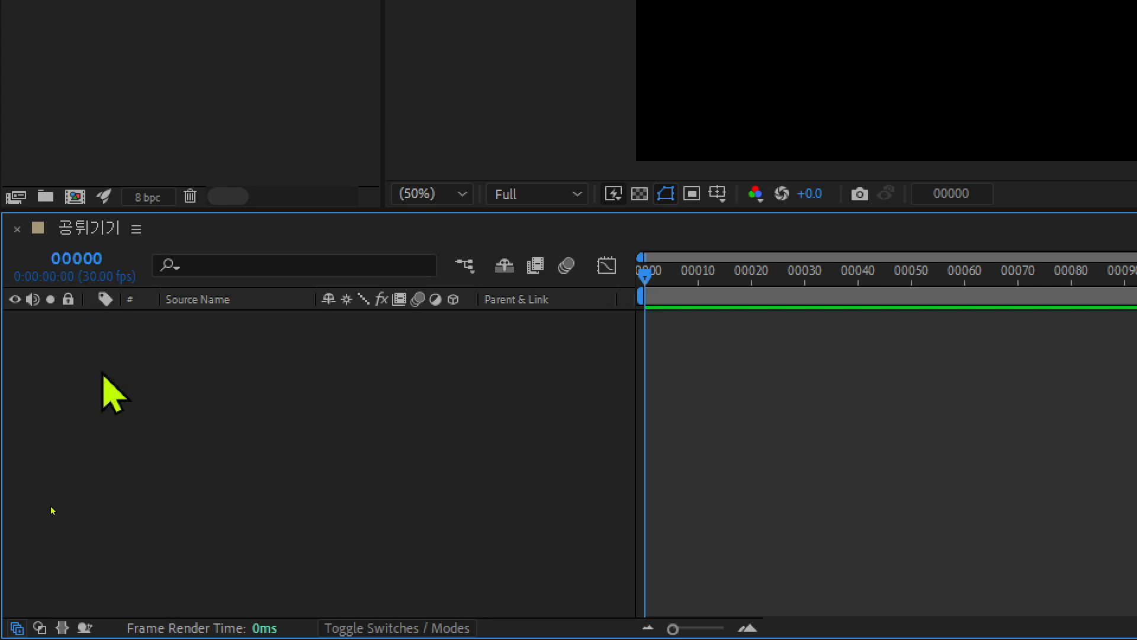
left_click(73, 272, "ctrl")
left_click(77, 276, "ctrl")
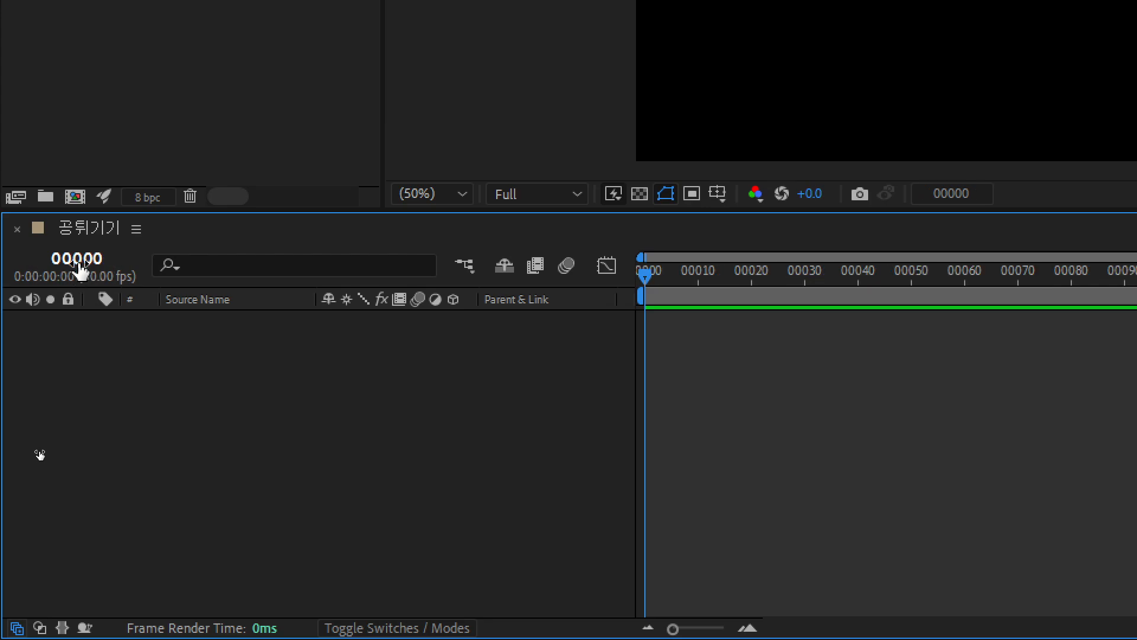
Check the duration in frames in the composition settings, and compare the timeline's timecode and frame displays.
left_click(82, 207)
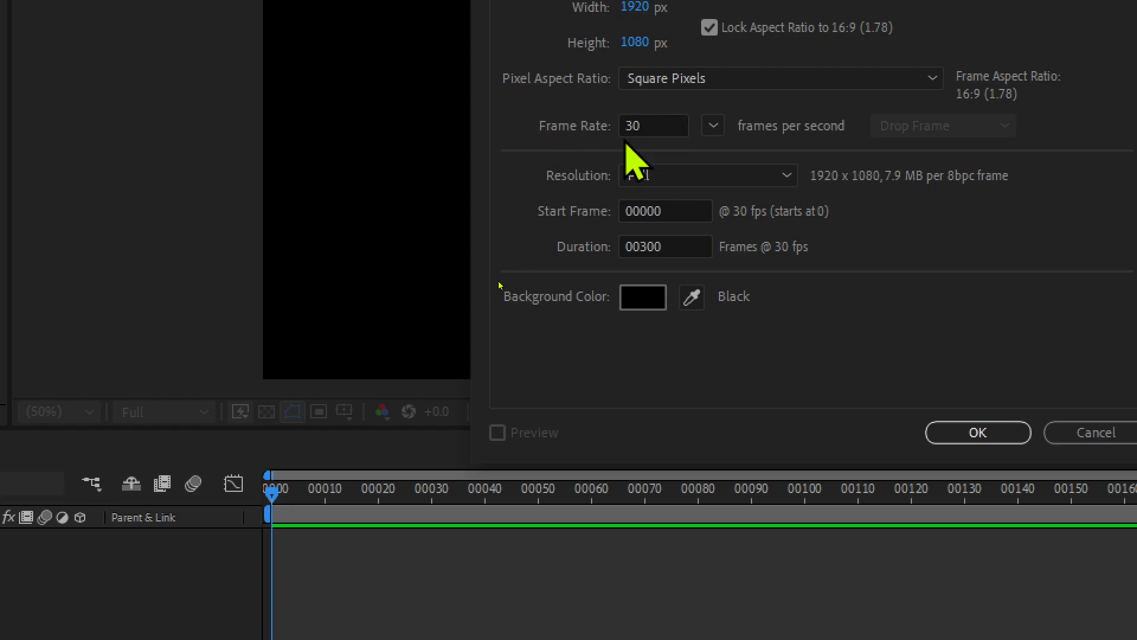
key("Return")
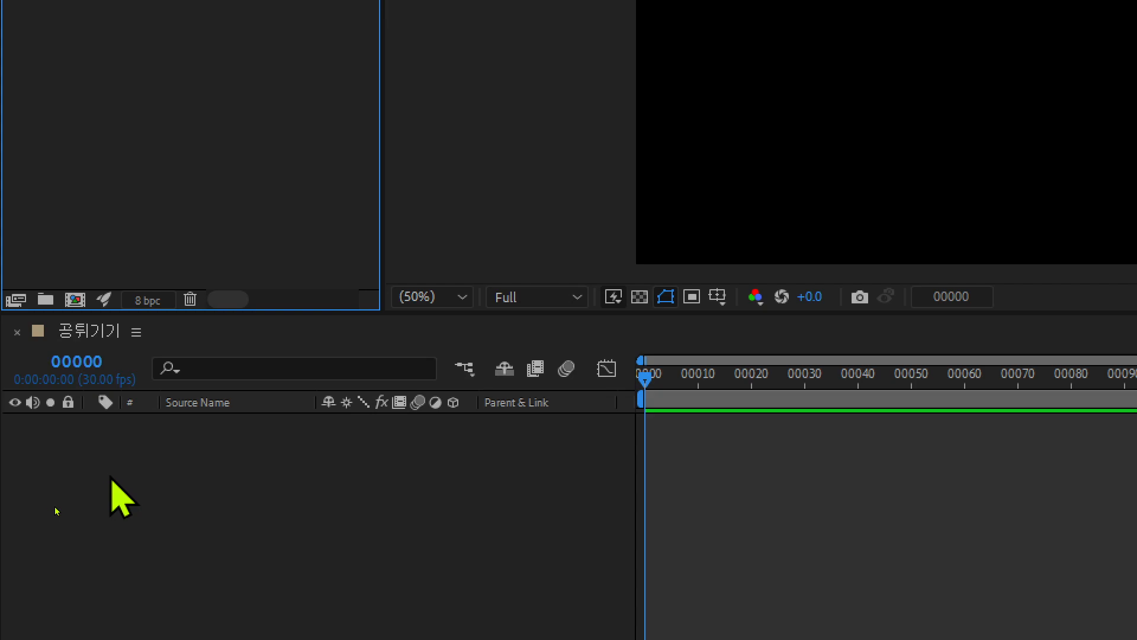
left_click(77, 363, "ctrl")
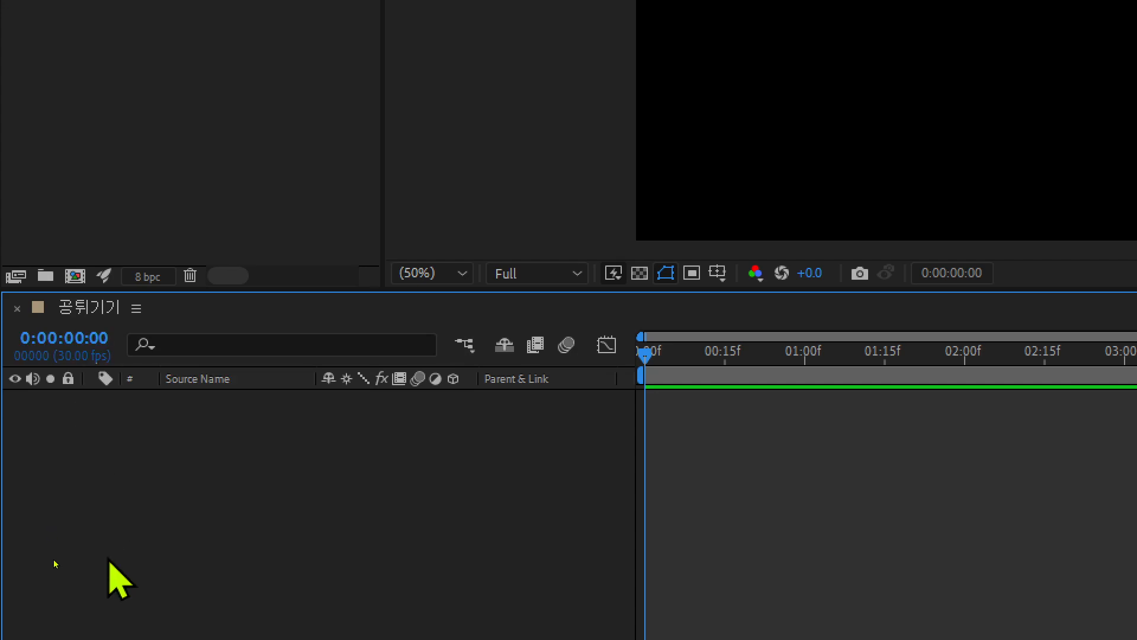
left_click(74, 363, "ctrl")
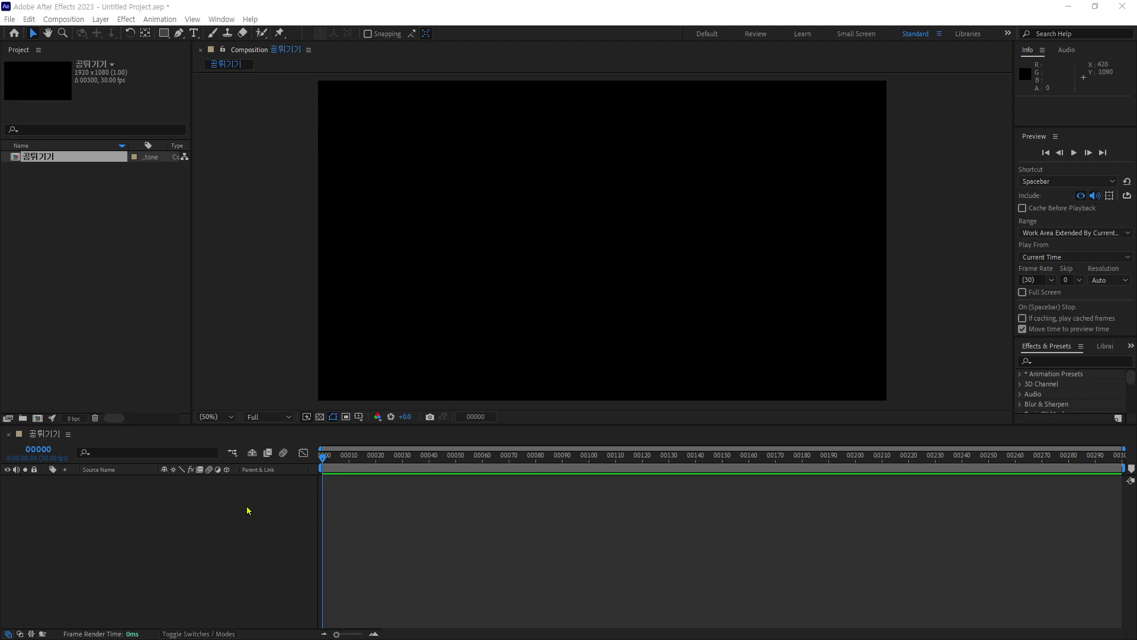
Add a text layer reading "CiGie" near the centre of the composition.
left_click(252, 173)
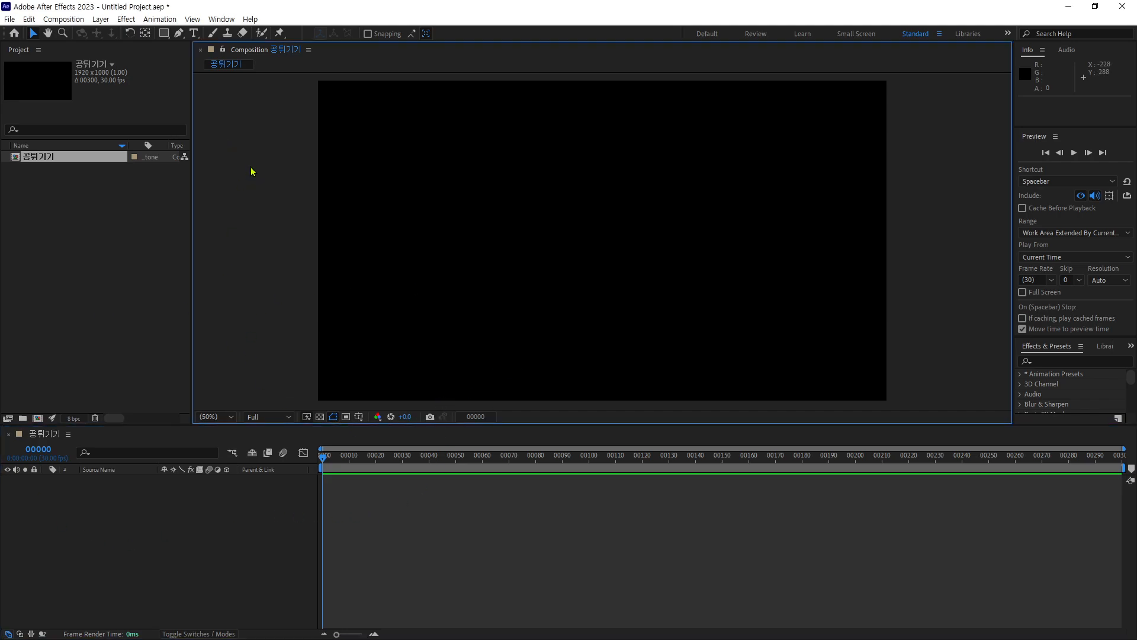
left_click(193, 34)
left_click(617, 246)
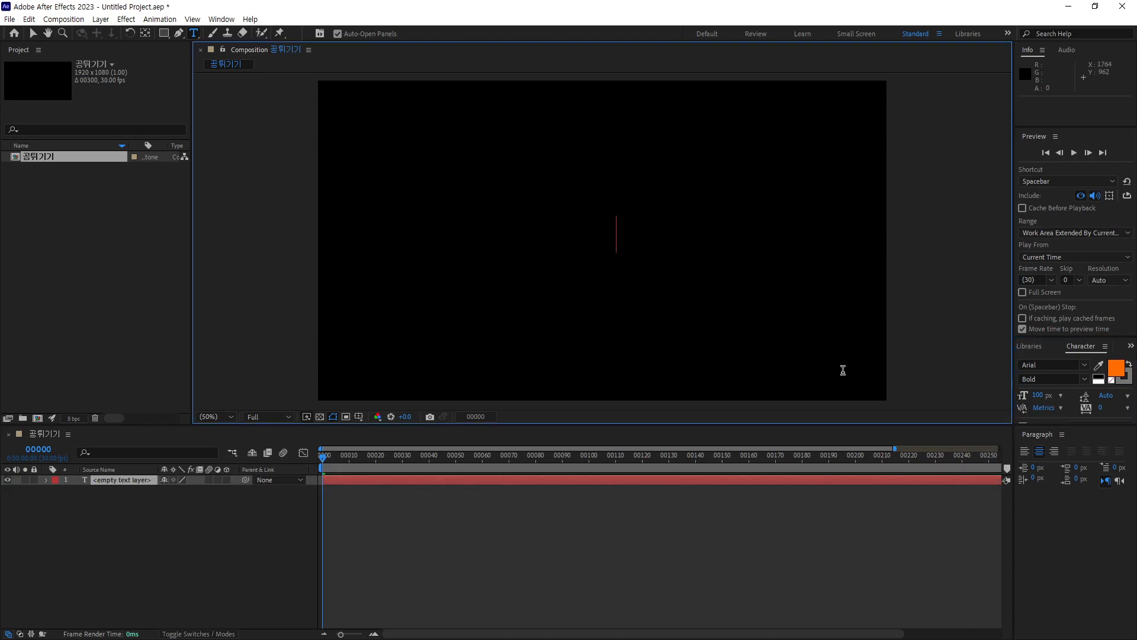
type("챠")
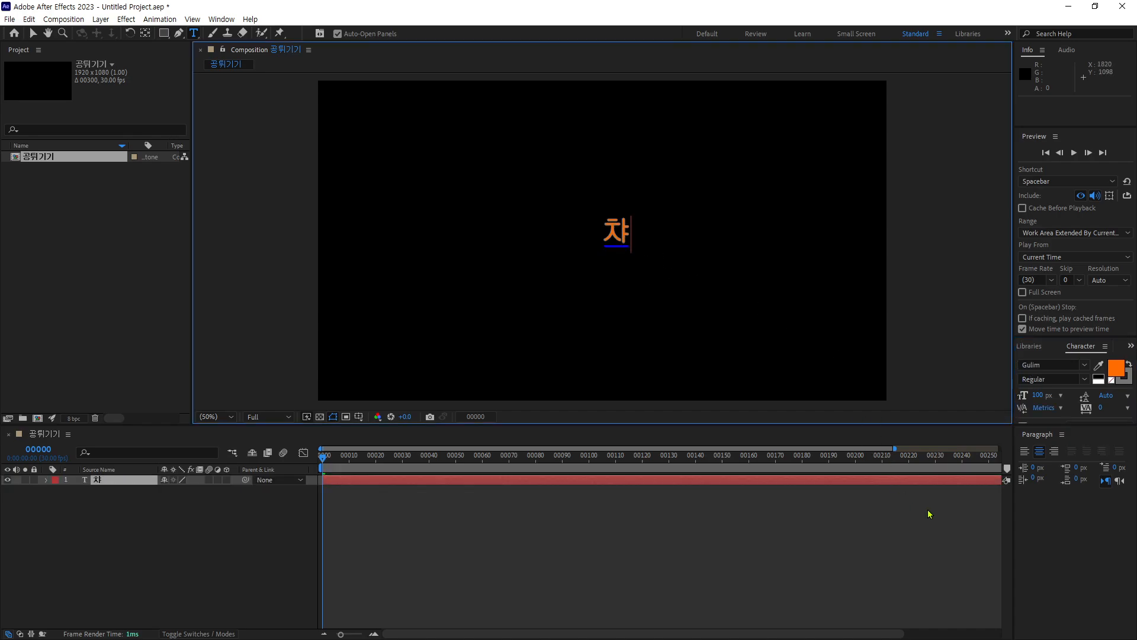
key("BackSpace")
key("BackSpace")
type("CiGie")
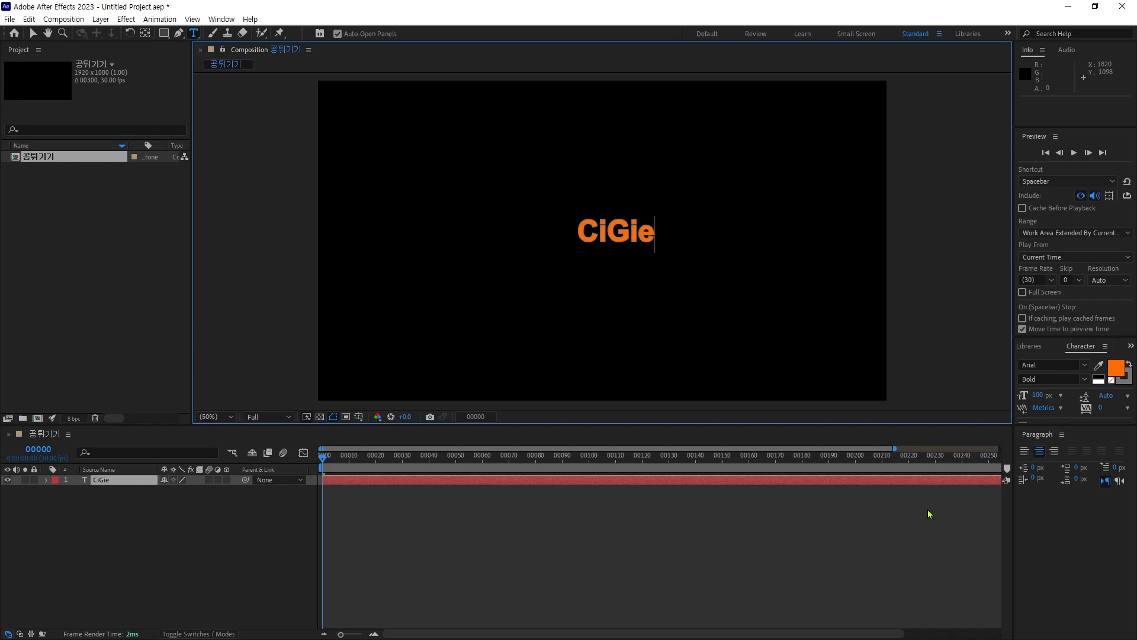
Complete the text layer's wording as "CiGieS" and finish editing the text.
type("S")
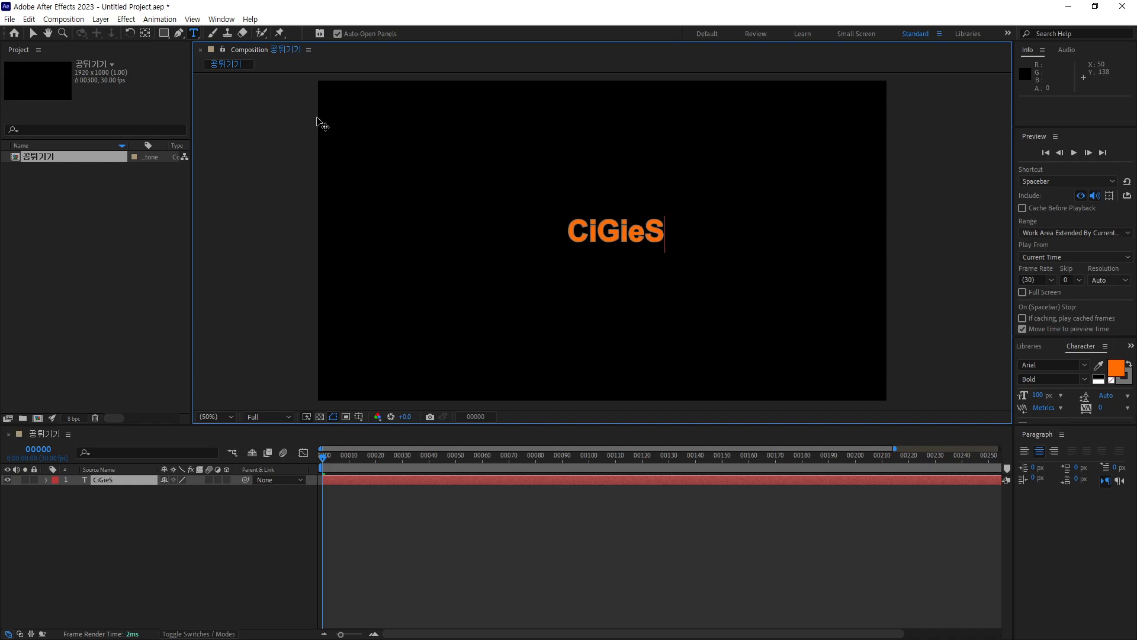
left_click(32, 33)
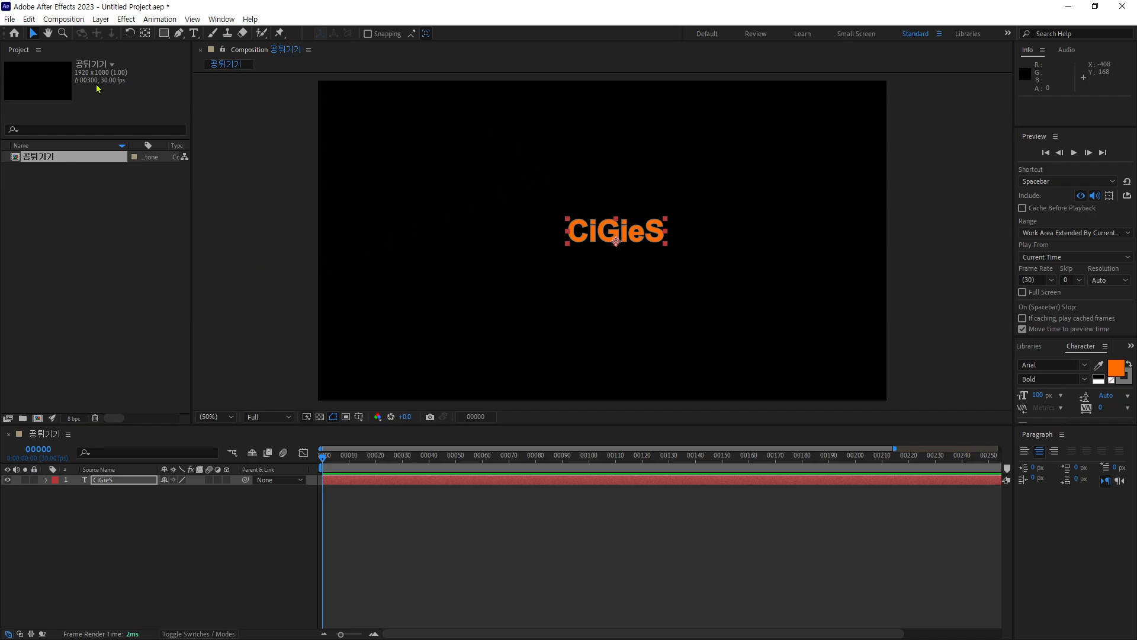
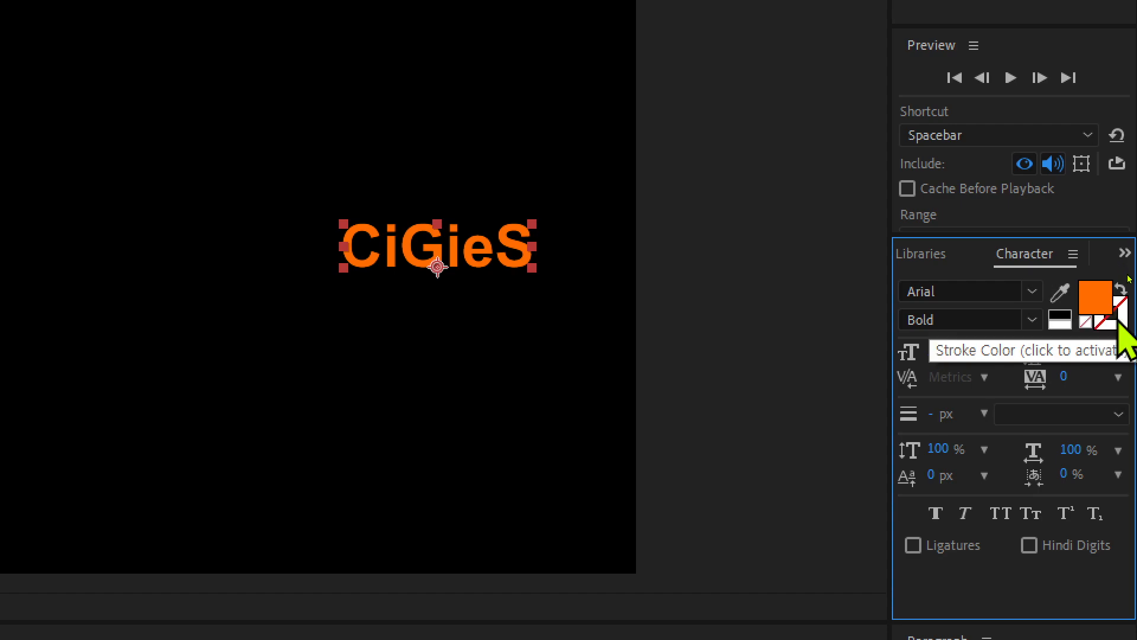
Try swapping the text's fill and stroke colours, and restore the orange fill without a stroke.
left_click(1113, 314)
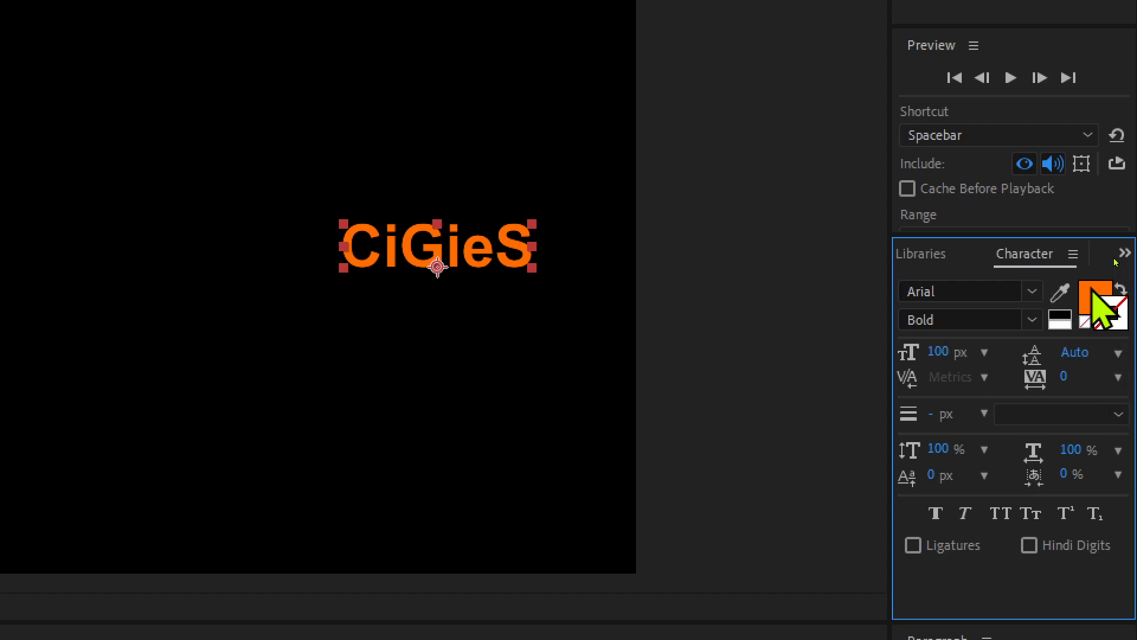
left_click(1101, 296)
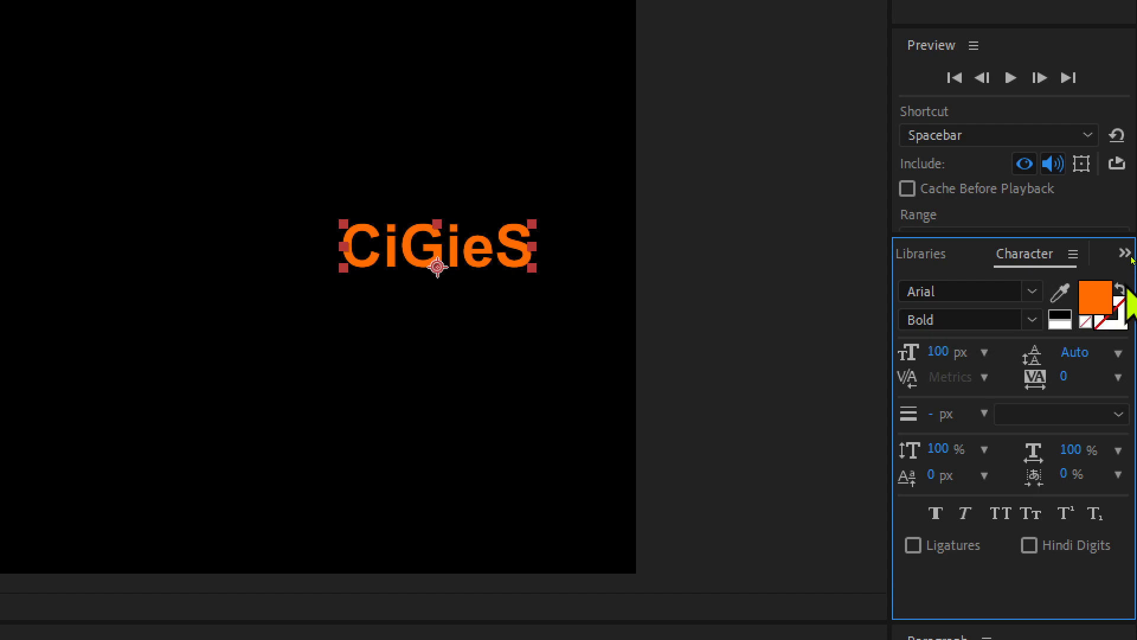
left_click(1120, 290)
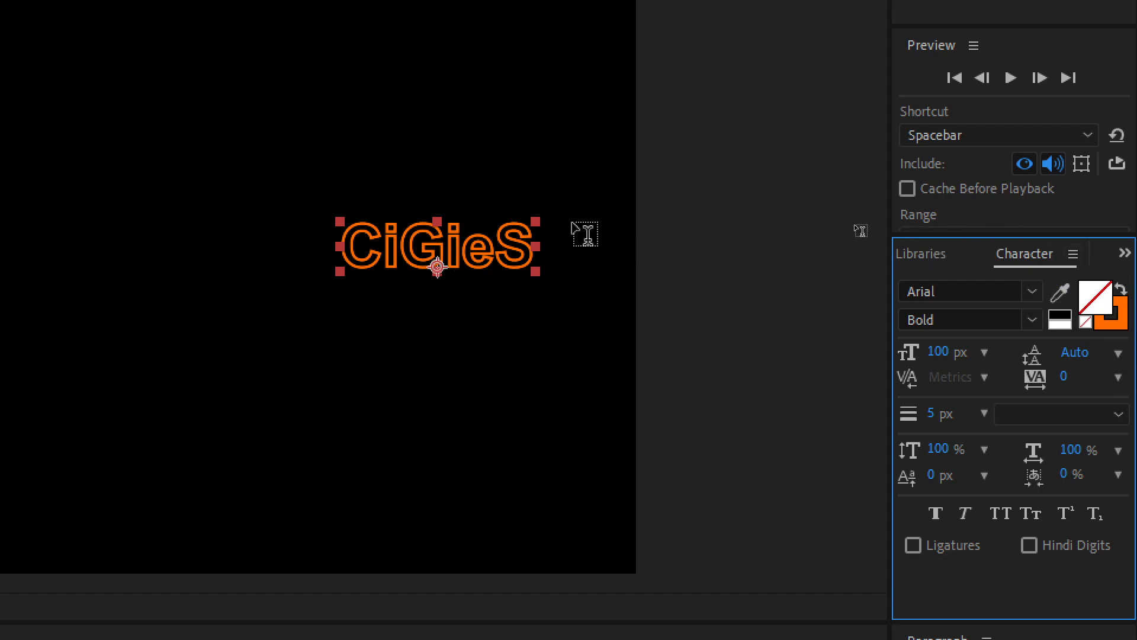
left_click(1121, 290)
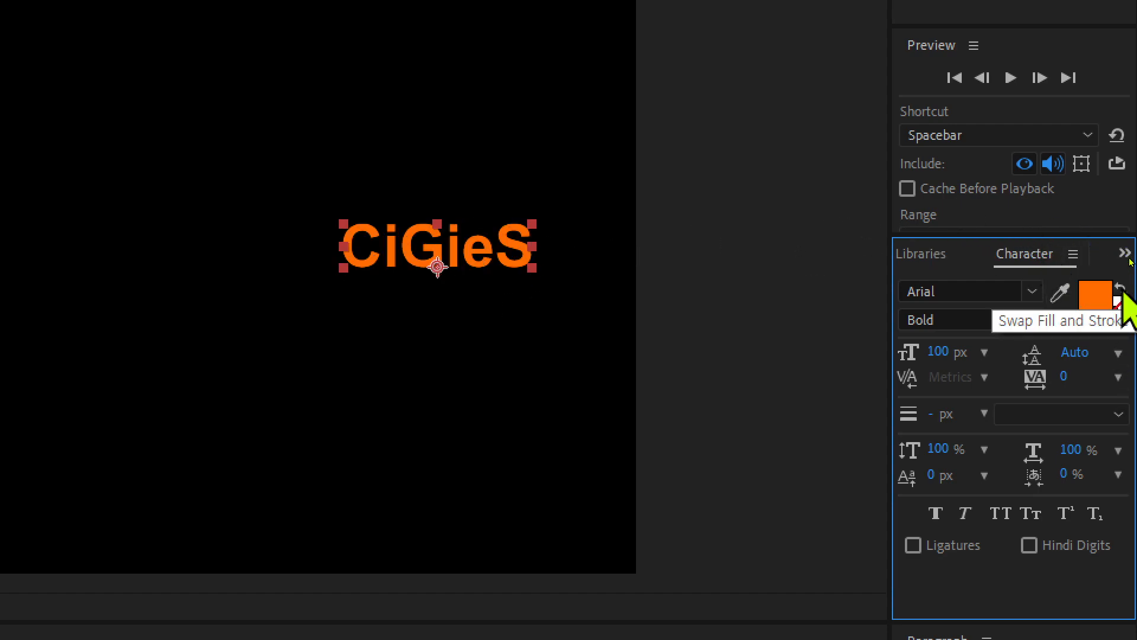
left_click(1121, 290)
left_click(1122, 290)
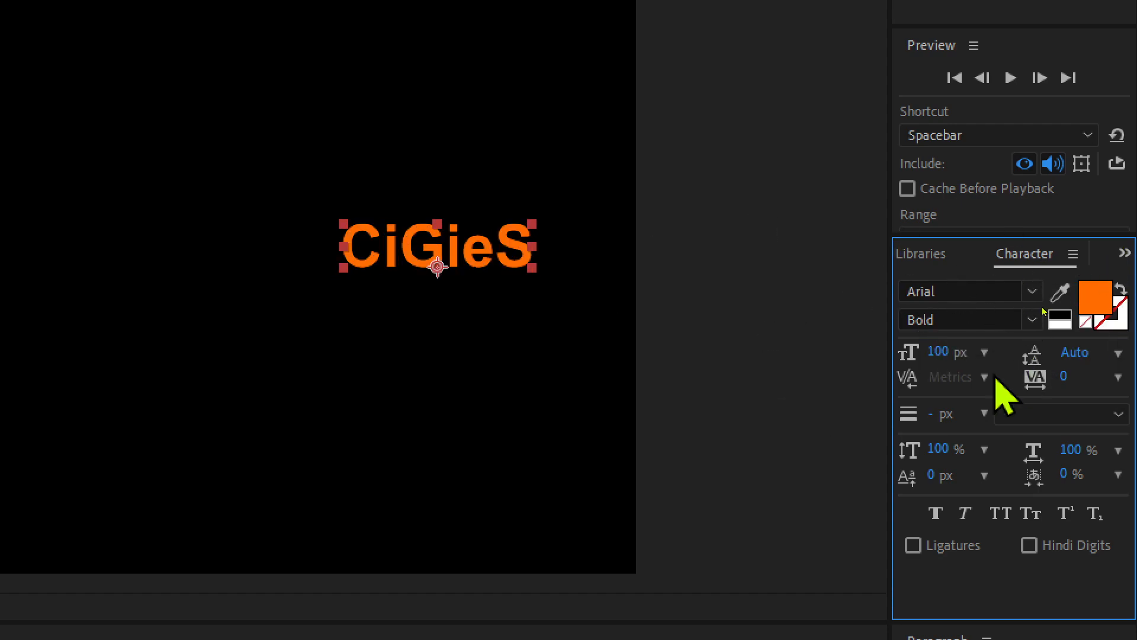
Look through the available font families and the Arial font styles for the selected text.
left_click(1032, 292)
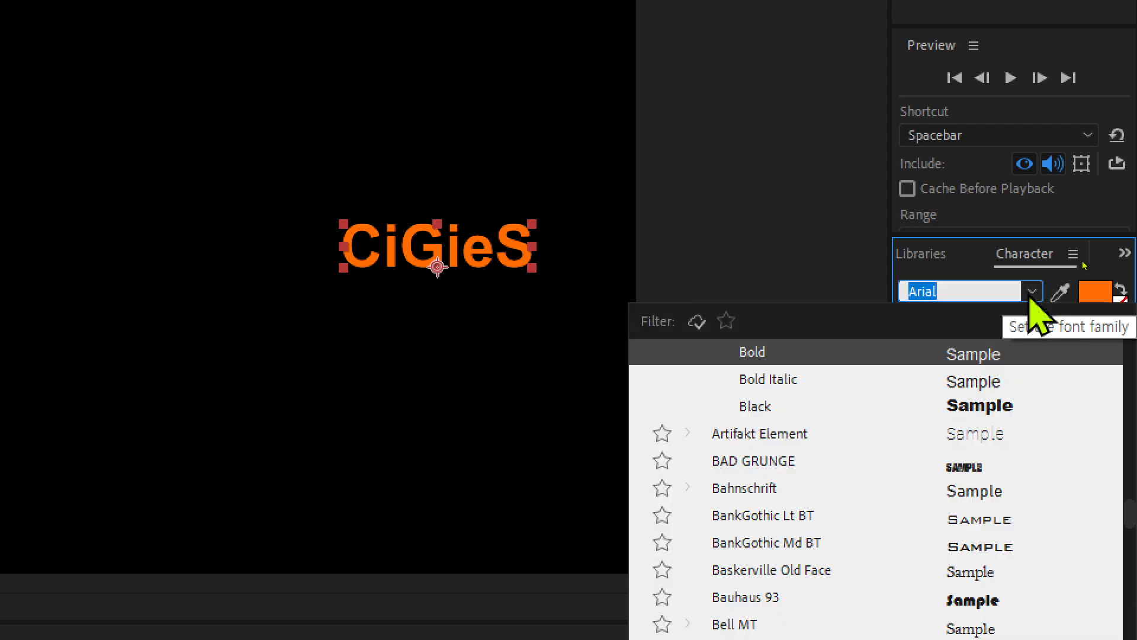
left_click(1030, 294)
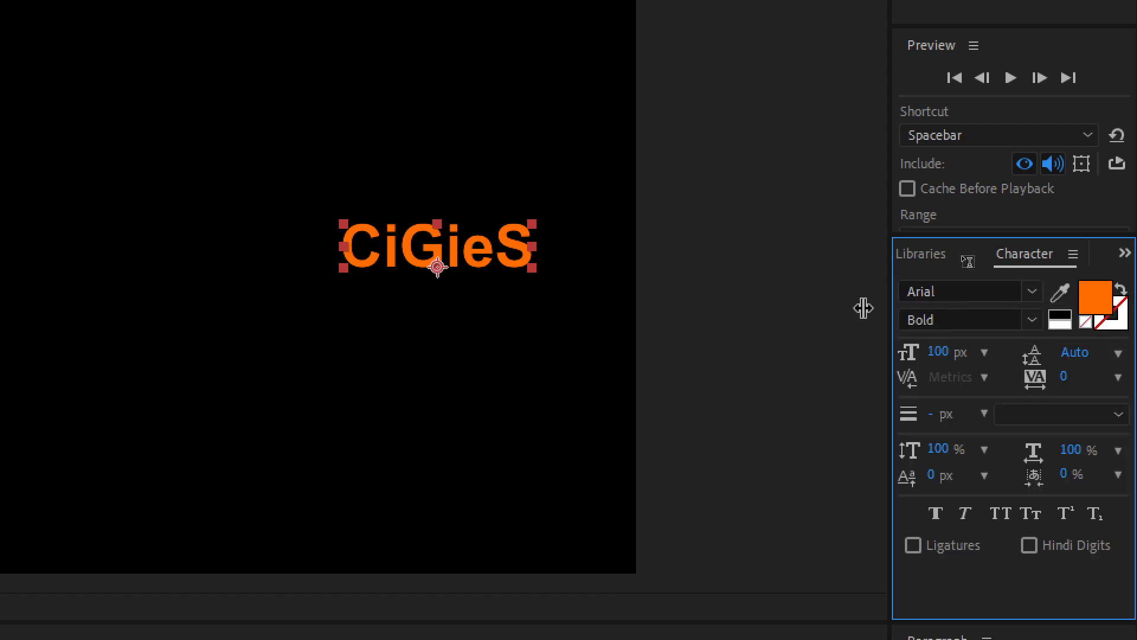
left_click(1032, 321)
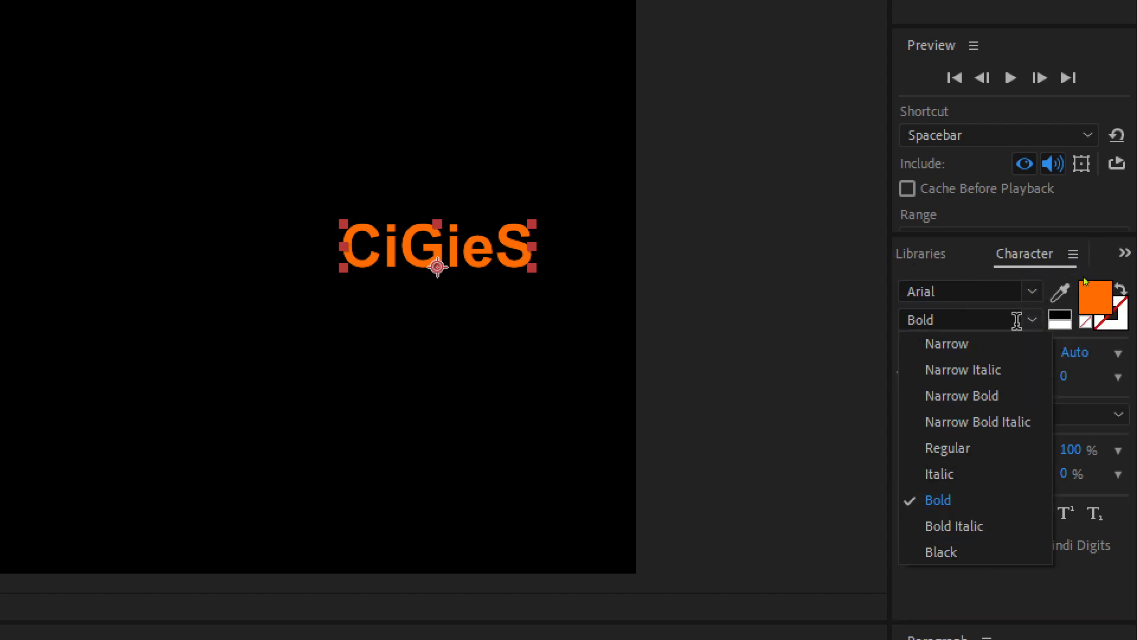
left_click(1030, 323)
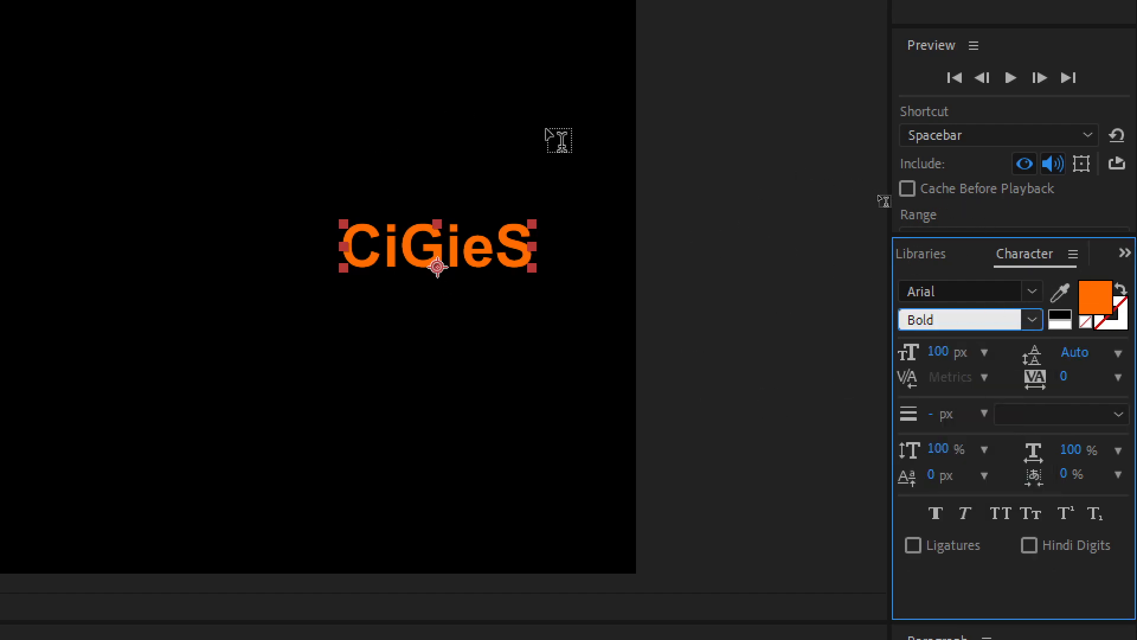
Enlarge the CiGieS text to 191 px and move it to about position 1486, 604 in the composition.
left_click_drag(943, 357, 1002, 355)
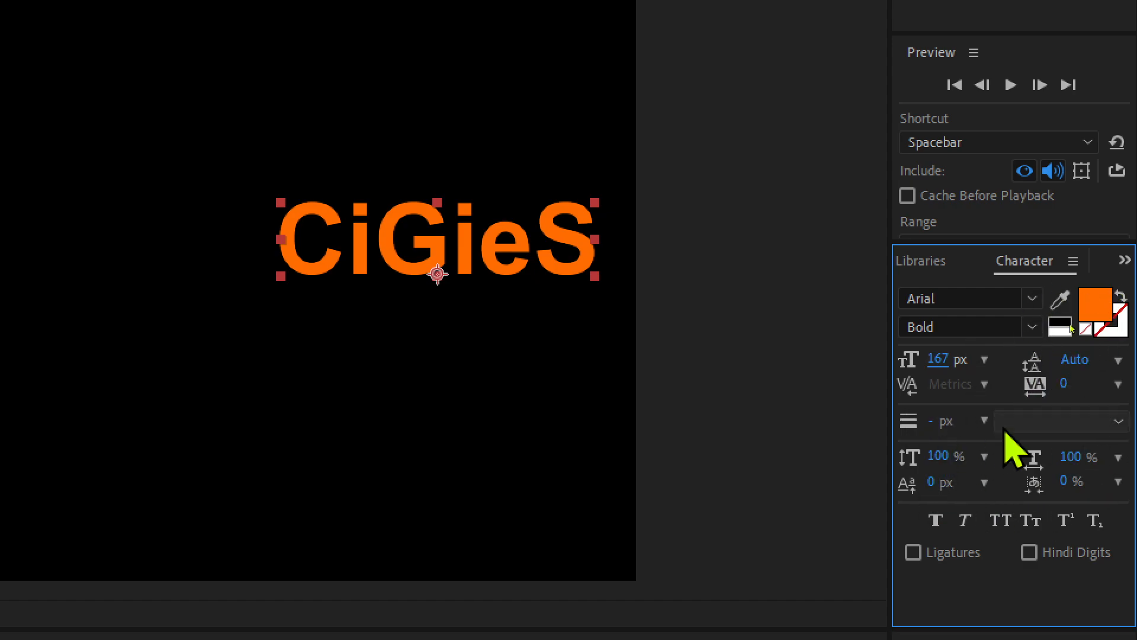
left_click_drag(943, 353, 1048, 357)
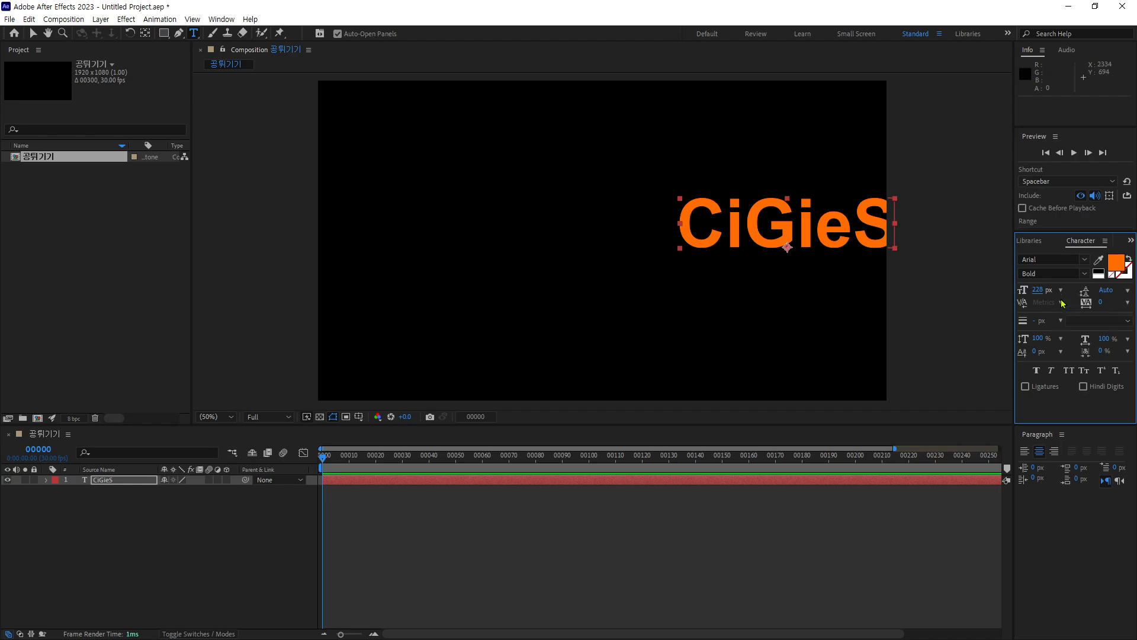
left_click_drag(1039, 290, 1023, 294)
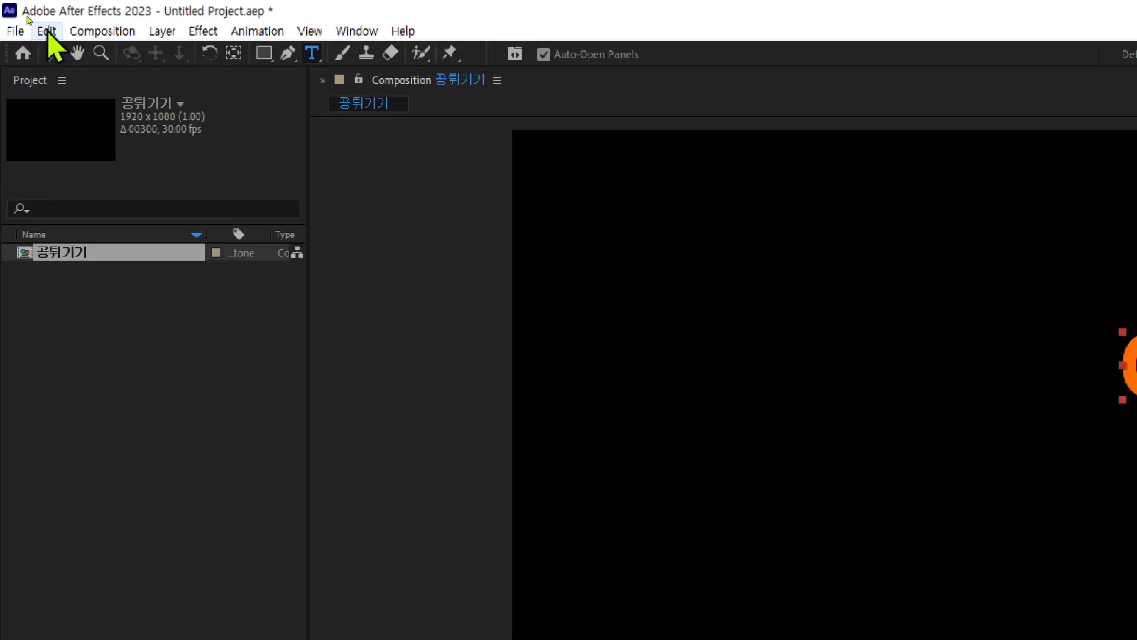
left_click(34, 33)
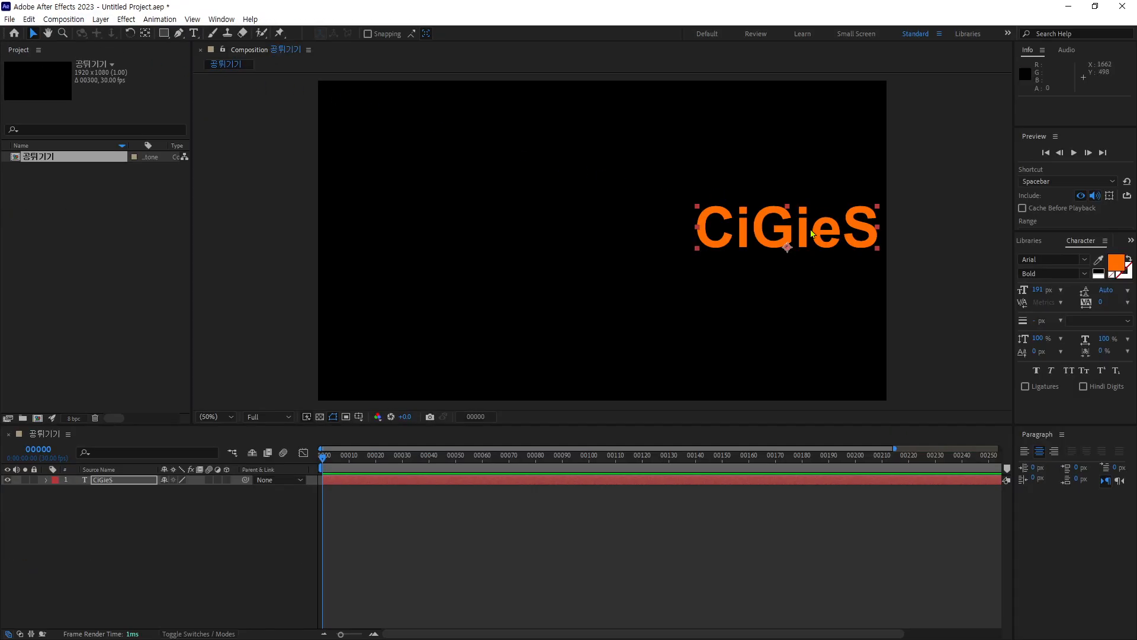
left_click_drag(804, 229, 776, 240)
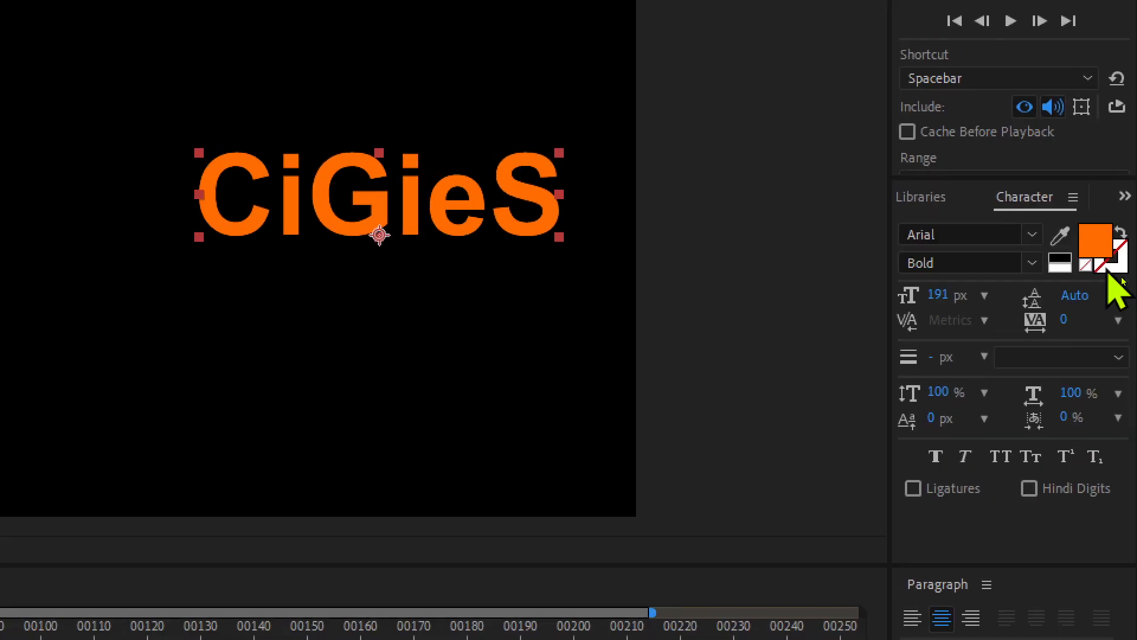
Activate the text's stroke colour and adjust the height of the character settings area so all its options show.
left_click(1125, 276)
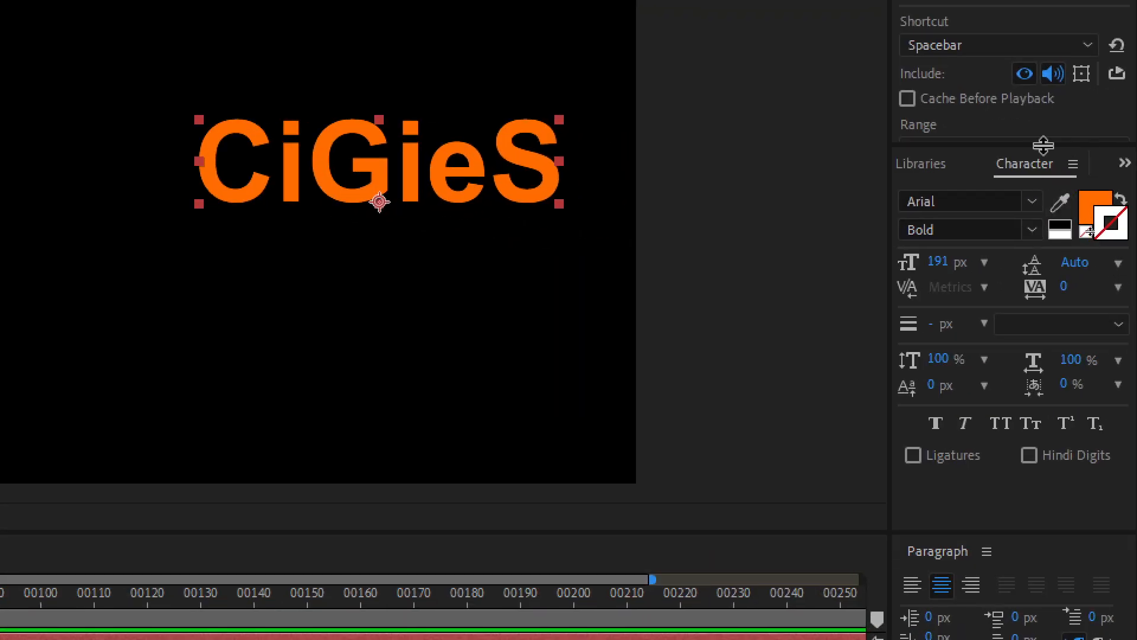
left_click_drag(1093, 234, 1083, 426)
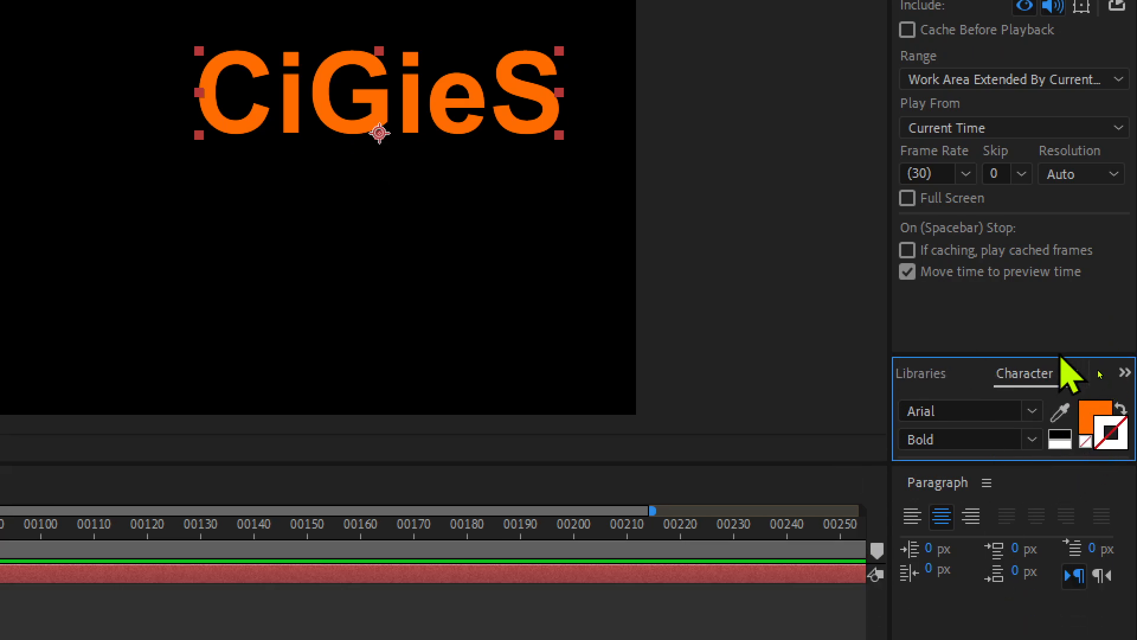
left_click_drag(1061, 353, 1014, 100)
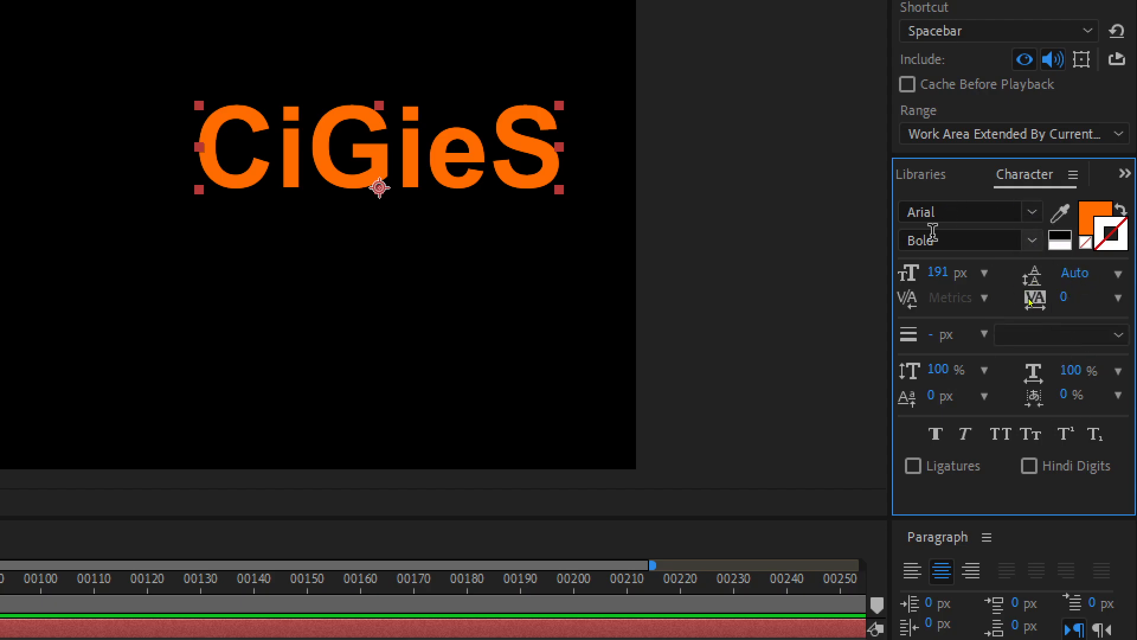
Reduce the CiGieS text size to 167 px and move it to about position 1554, 608.
mouse_move(940, 272)
left_mouse_down()
mouse_move(927, 273)
mouse_move(942, 273)
left_mouse_up()
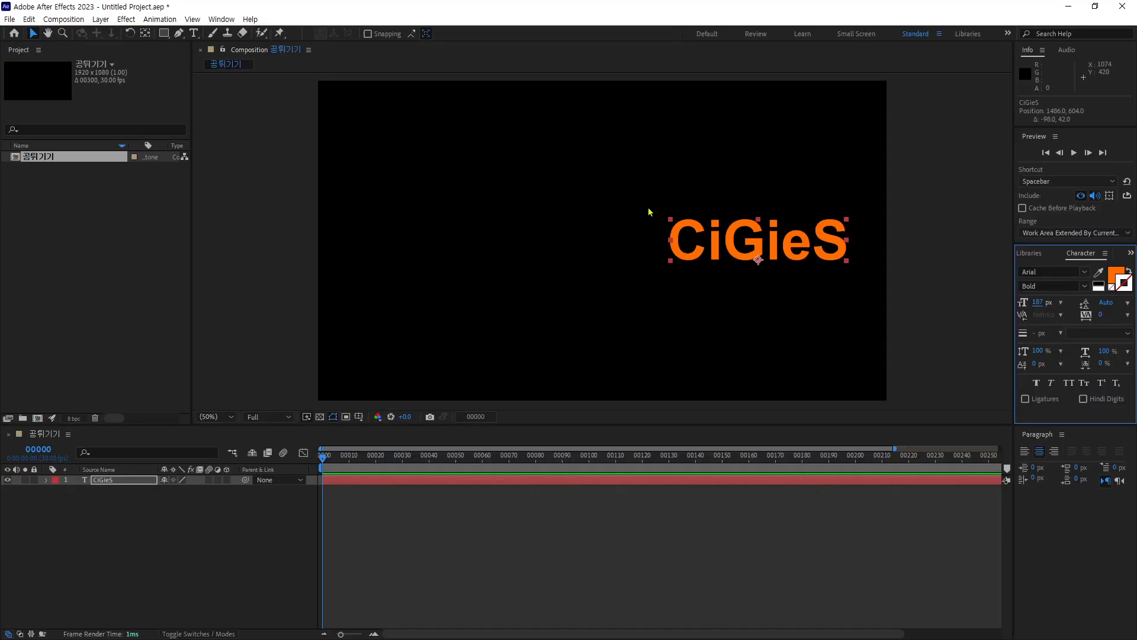
mouse_move(758, 252)
left_mouse_down()
mouse_move(500, 264)
mouse_move(716, 215)
mouse_move(748, 252)
mouse_move(748, 379)
mouse_move(768, 379)
mouse_move(456, 193)
mouse_move(594, 193)
mouse_move(738, 264)
mouse_move(755, 250)
left_mouse_up()
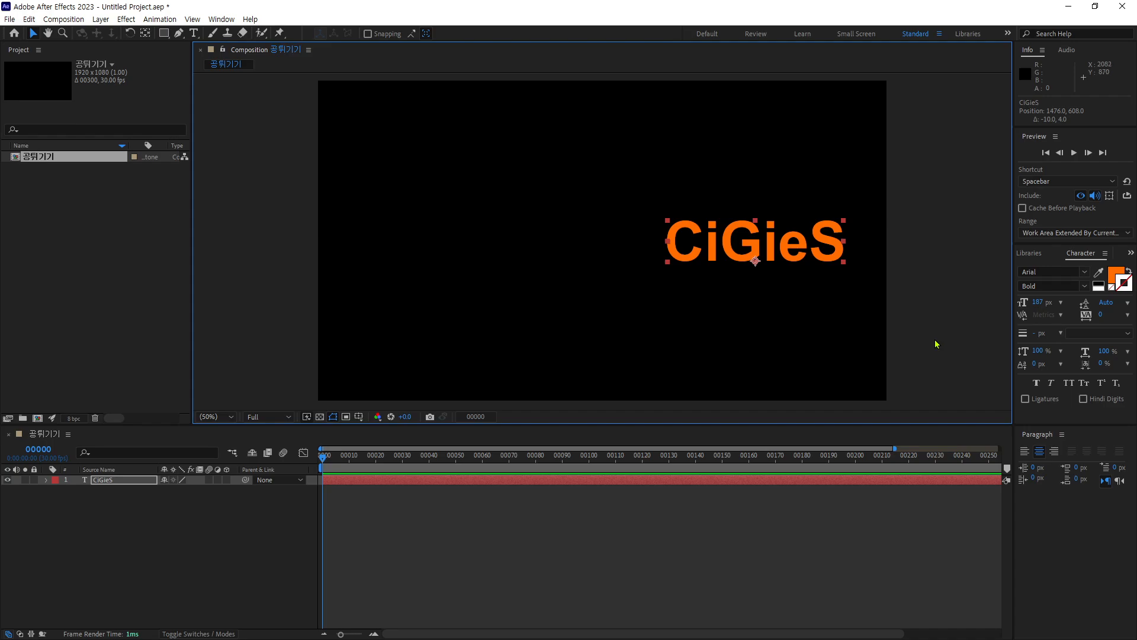
left_click_drag(1037, 304, 1026, 304)
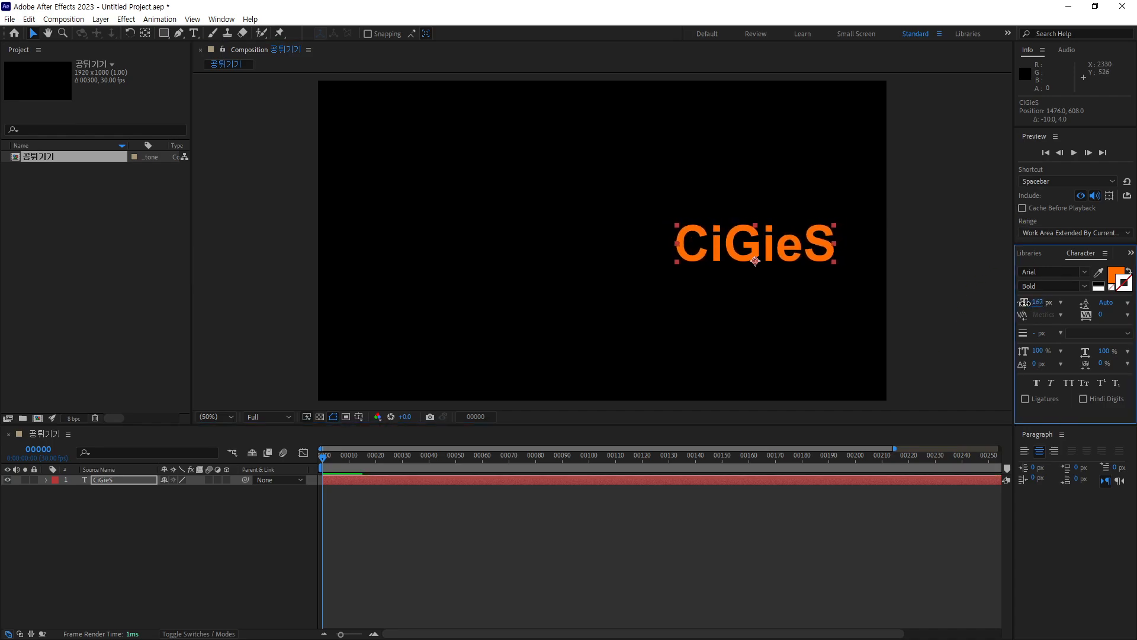
left_click_drag(813, 246, 838, 250)
Maximize the composition view to examine the text large, and restore the normal workspace layout.
key("grave")
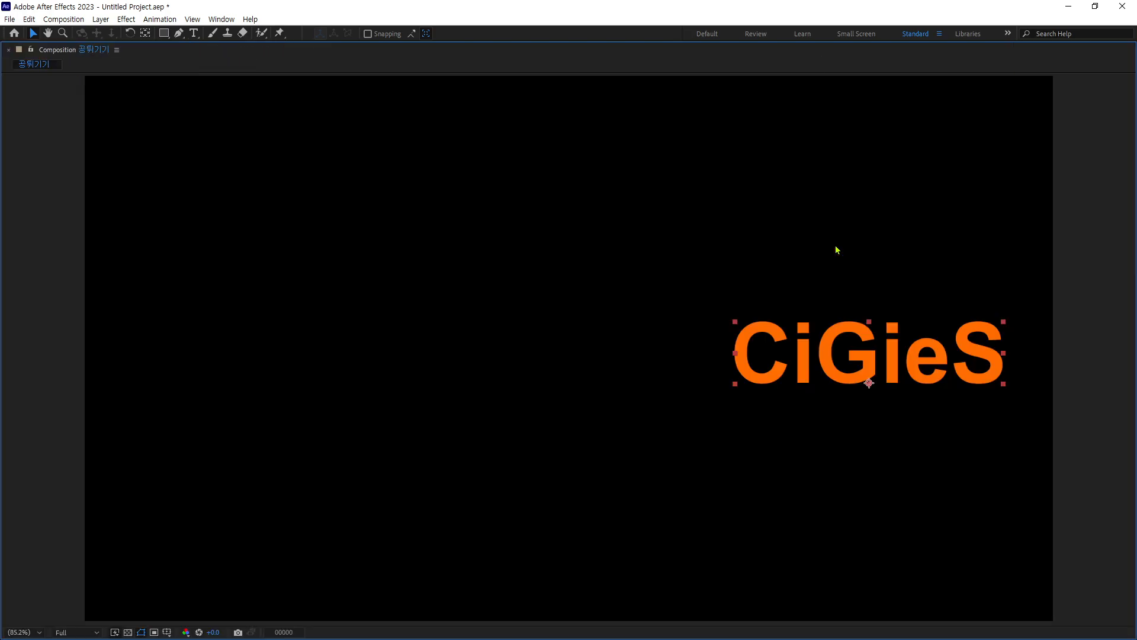
key("grave")
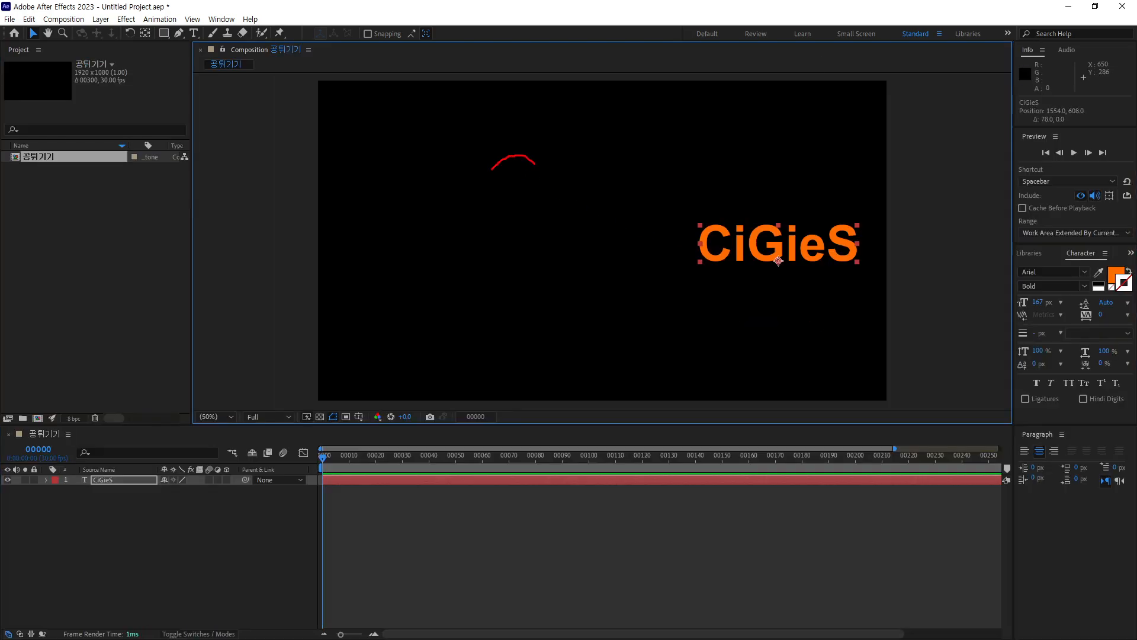
left_click_drag(460, 126, 579, 216)
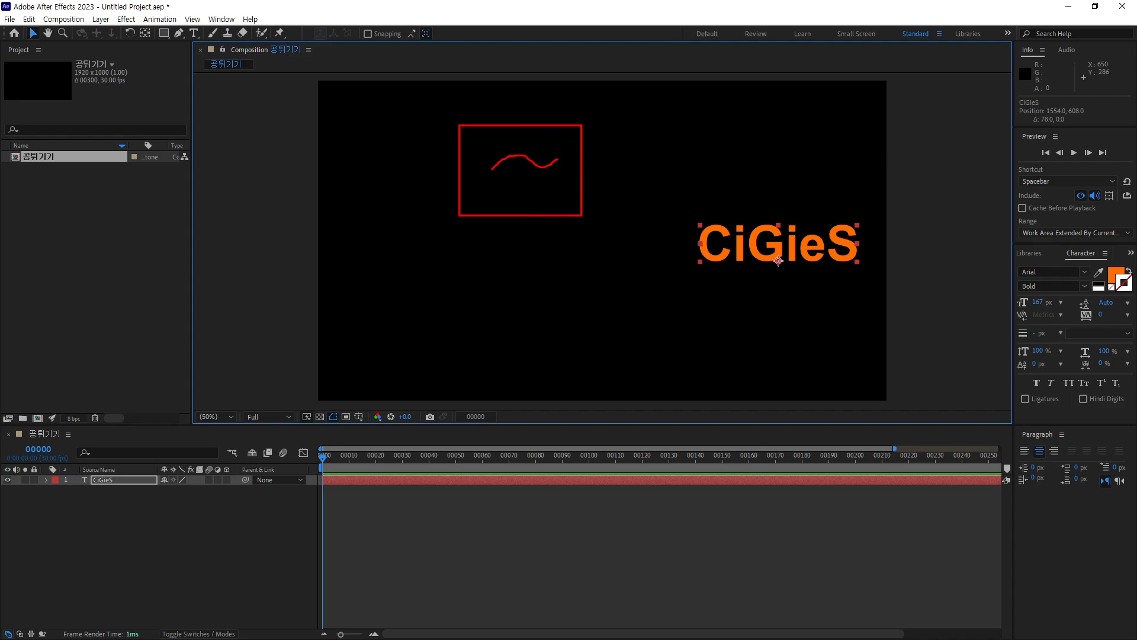
key("Escape")
key("grave")
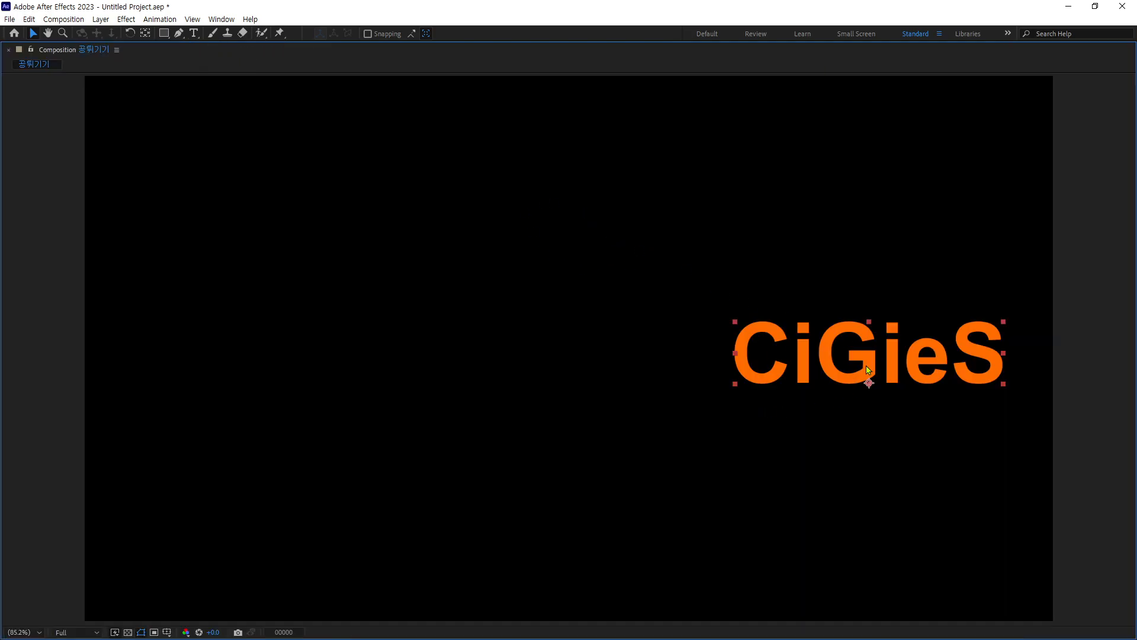
key("grave")
Reduce the CiGieS text size a little more and nudge the text slightly upwards.
left_click_drag(1043, 304, 1032, 307)
left_click_drag(807, 246, 812, 233)
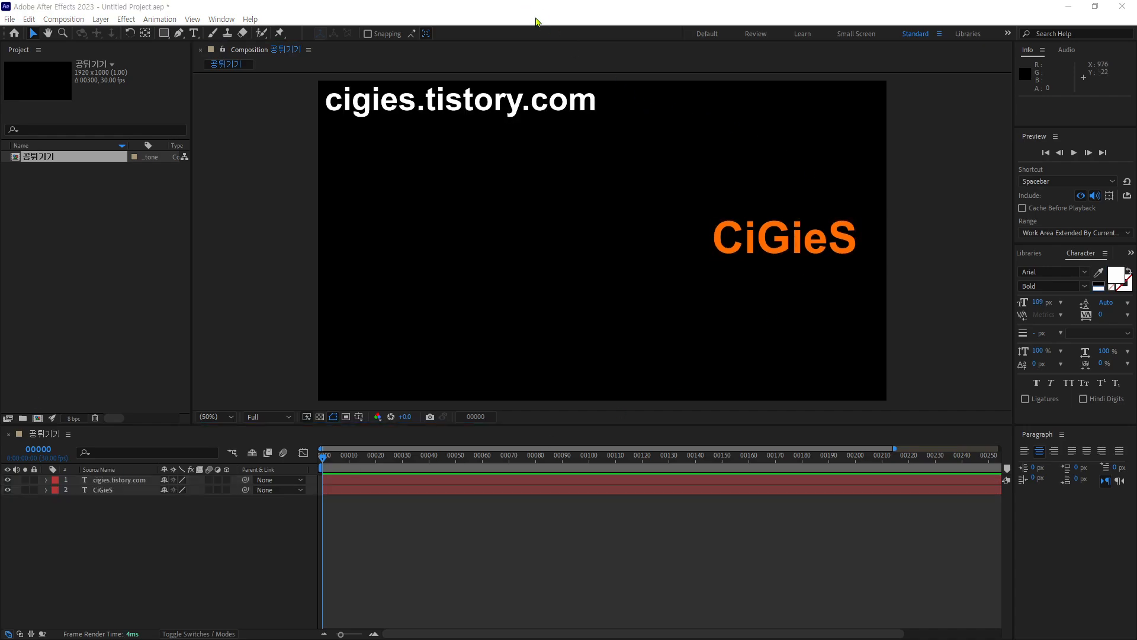
Hide the cigies.tistory.com layer from the timeline's layer list as a shy layer.
left_click(535, 22)
left_click(102, 490)
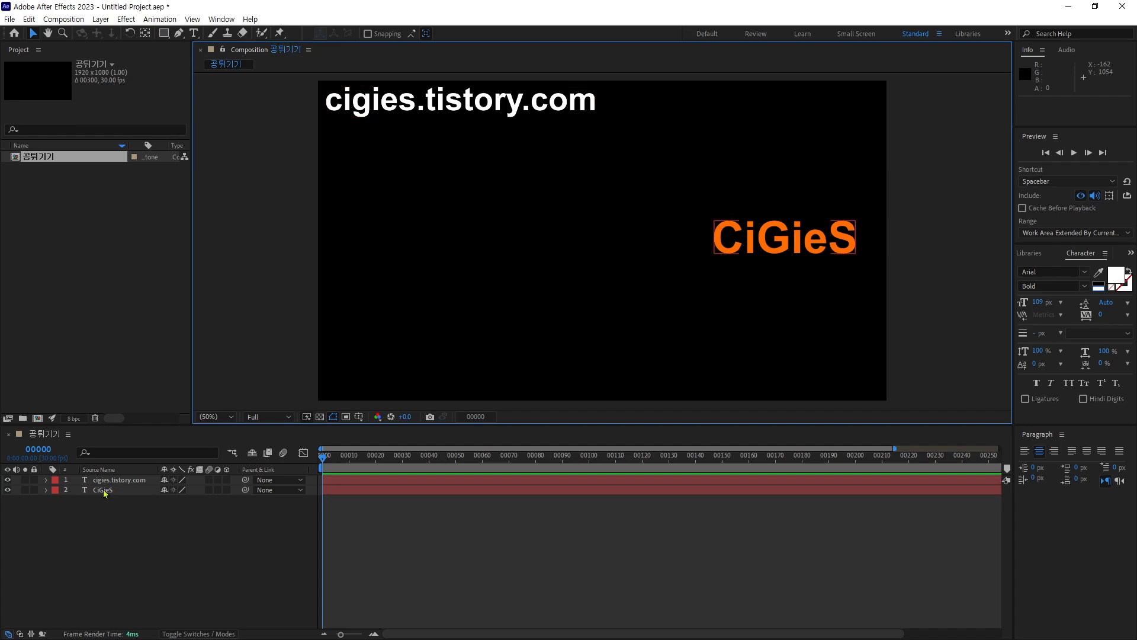
left_click(100, 480)
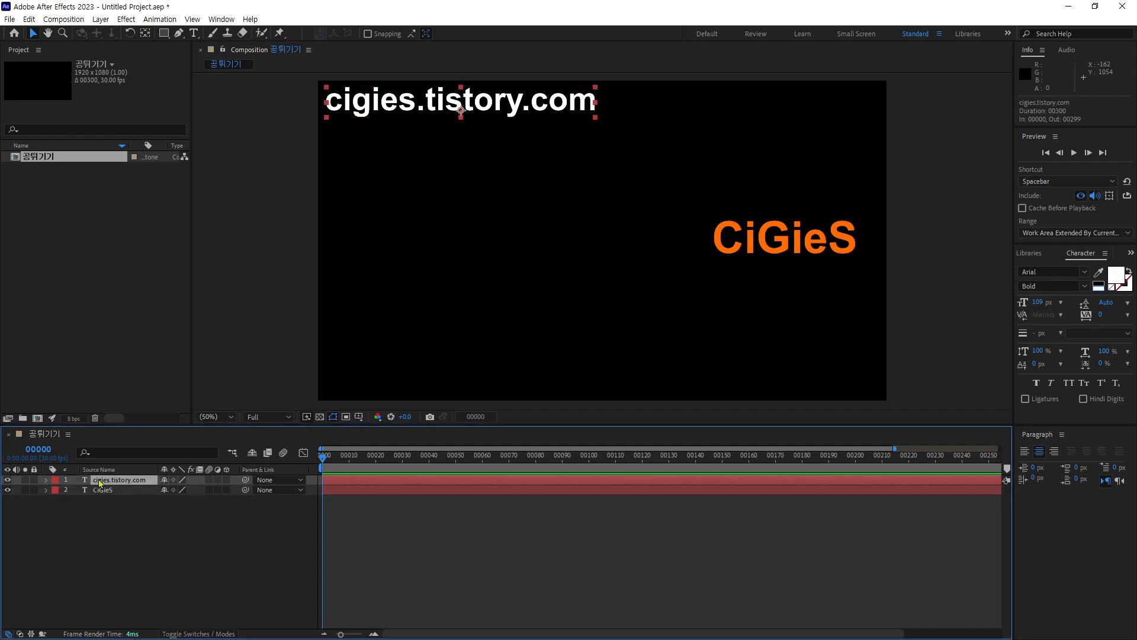
left_click(125, 518)
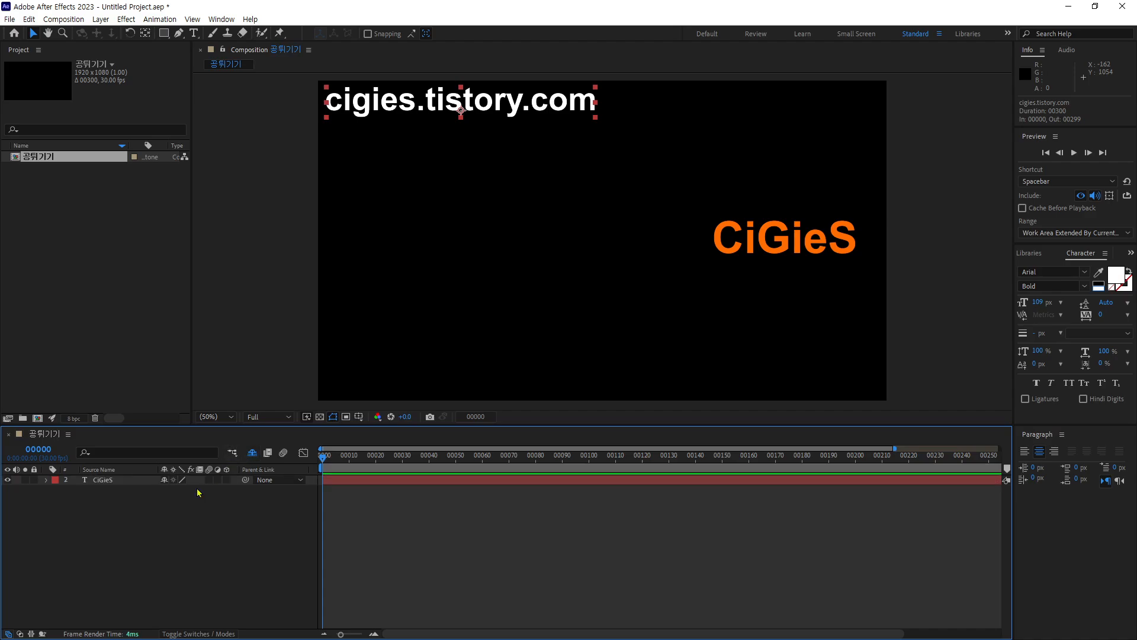
Create shapes from the CiGieS text layer.
key("ctrl+Up")
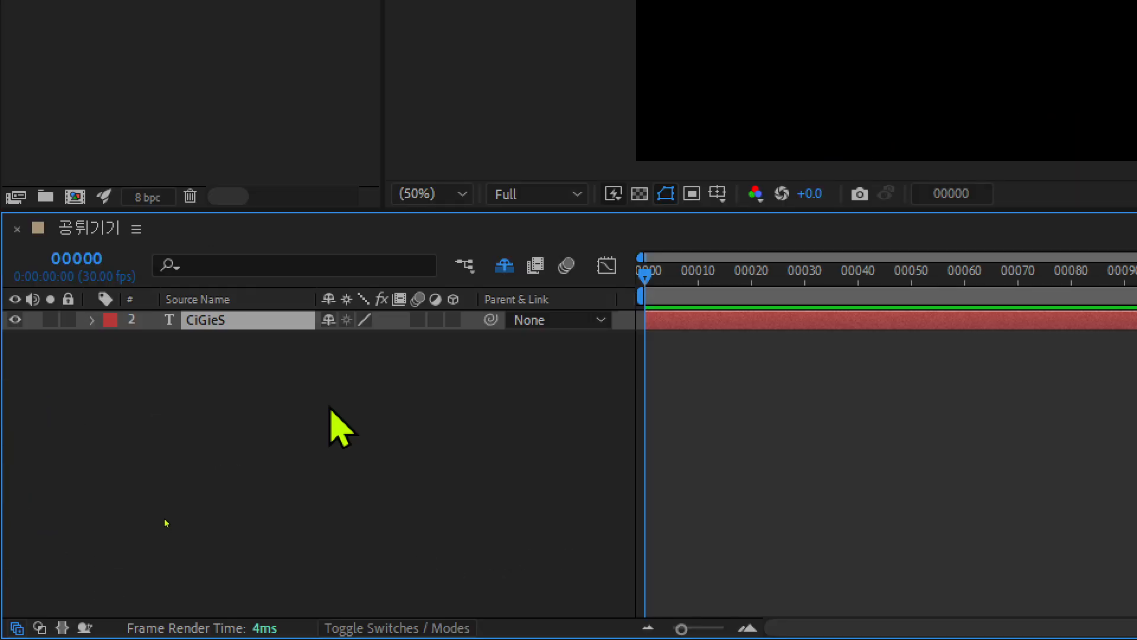
right_click(198, 323)
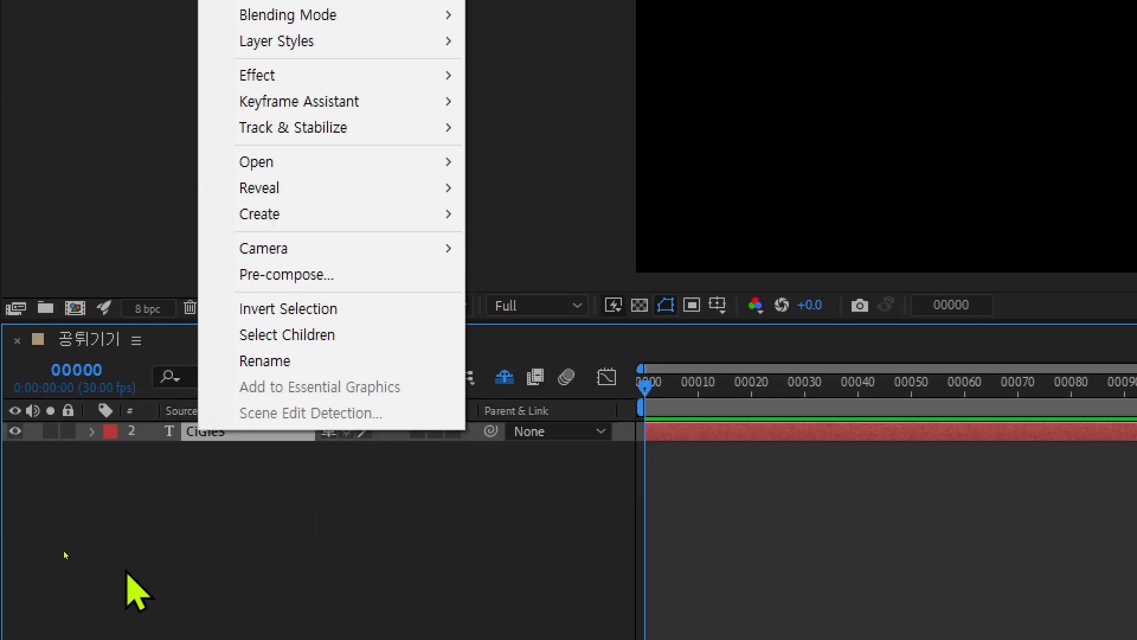
left_click(228, 402)
right_click(224, 420)
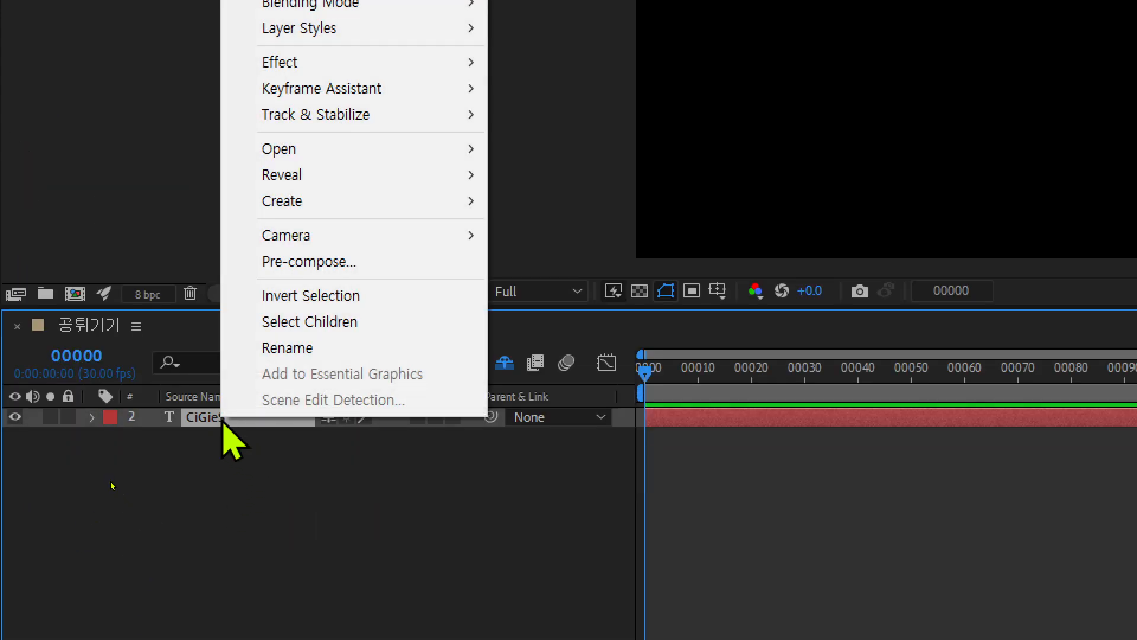
mouse_move(377, 206)
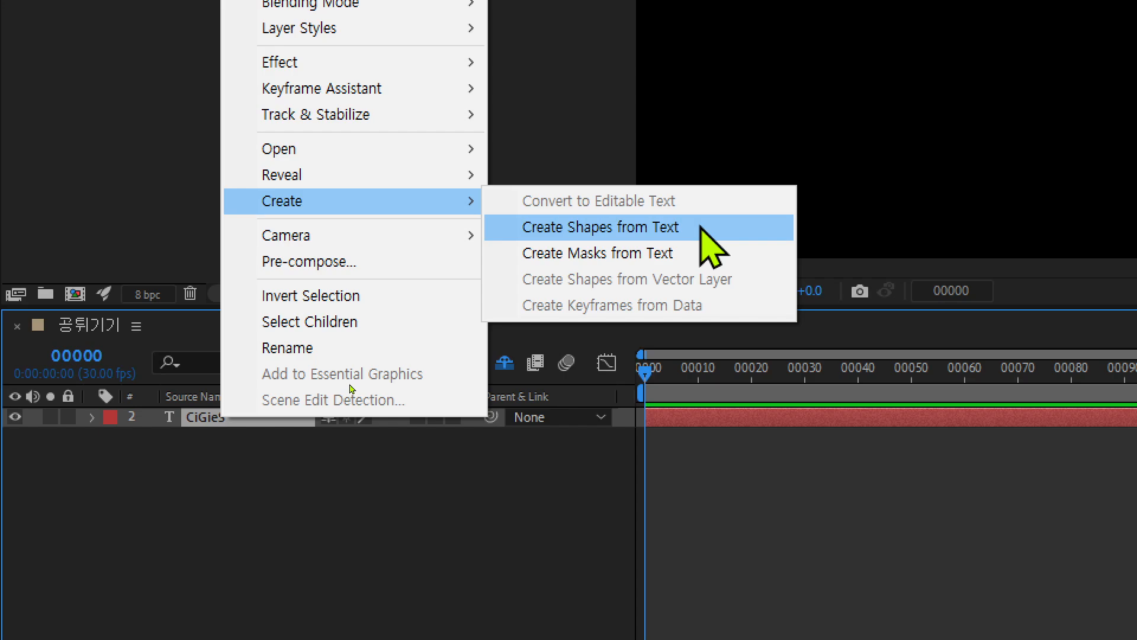
left_click(710, 245)
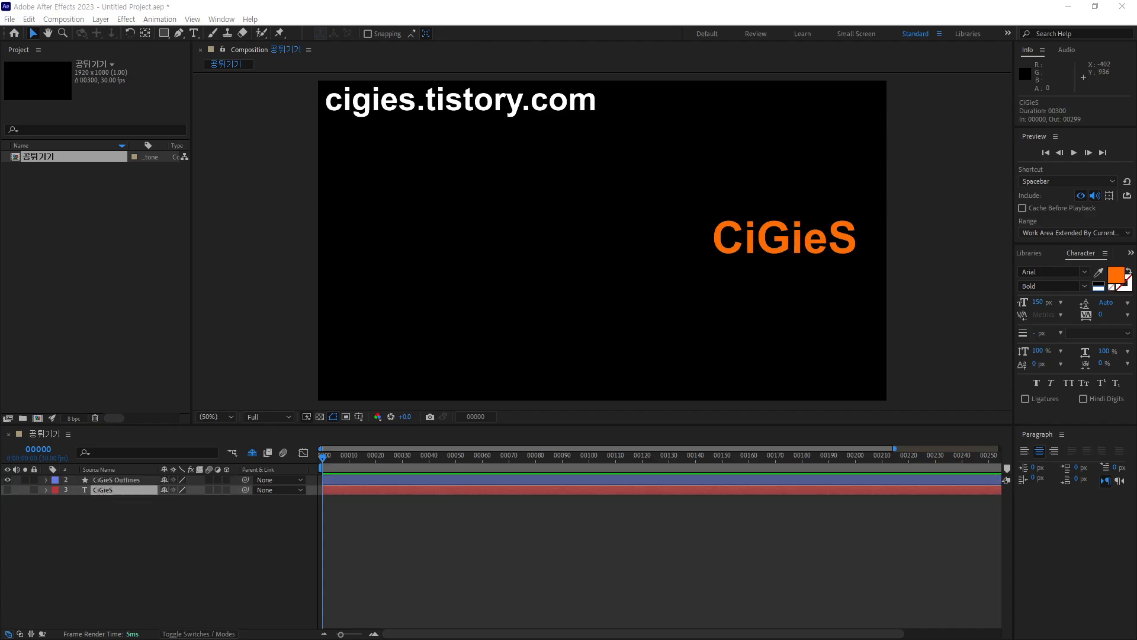
Compare the CiGieS Outlines shape layer with the original CiGieS text layer by selecting each in turn.
left_click(131, 586)
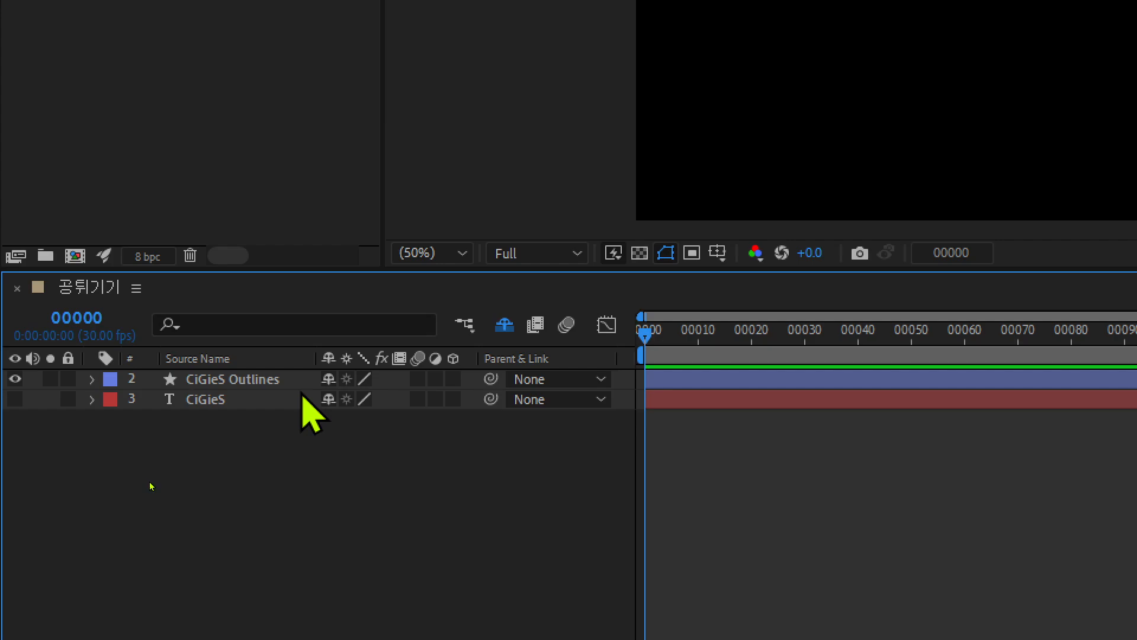
left_click(247, 382)
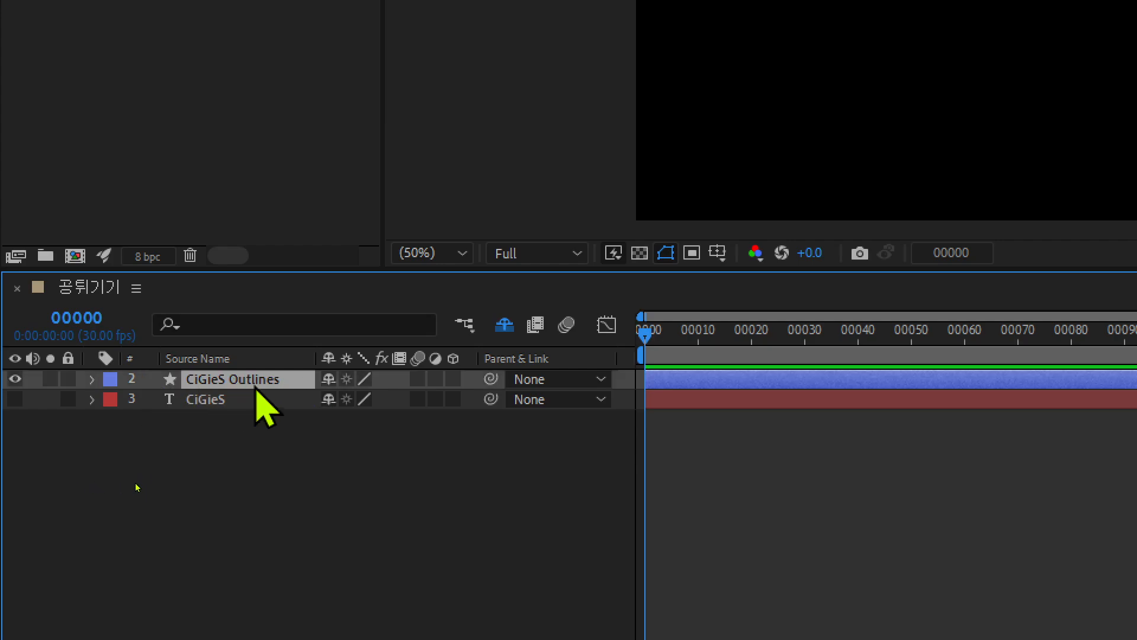
left_click(240, 397)
left_click(242, 382)
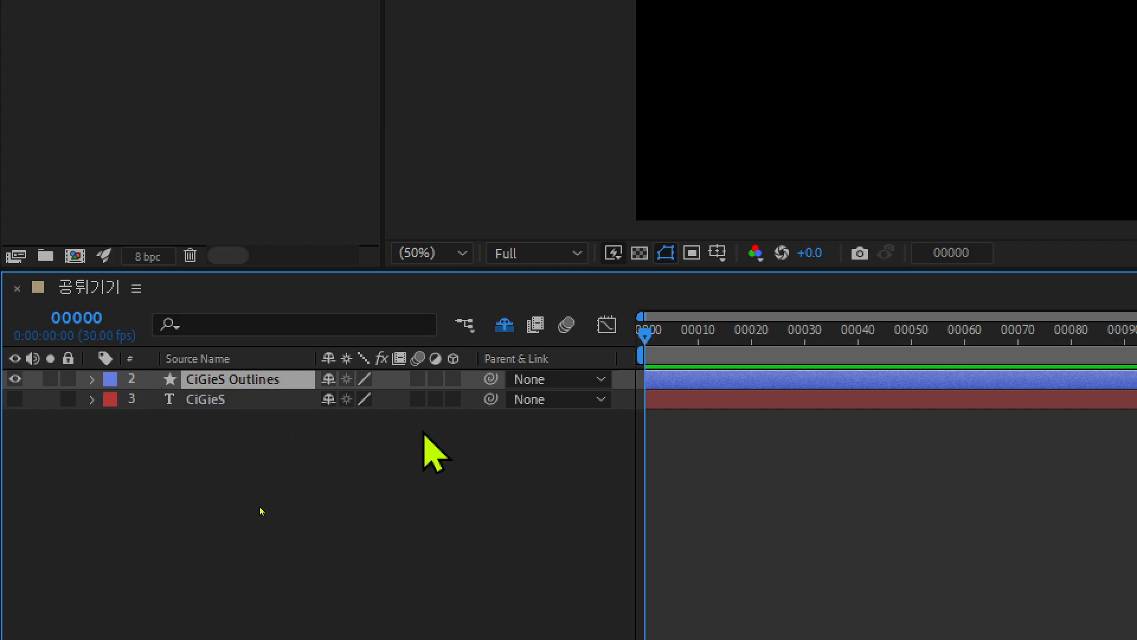
left_click(231, 399)
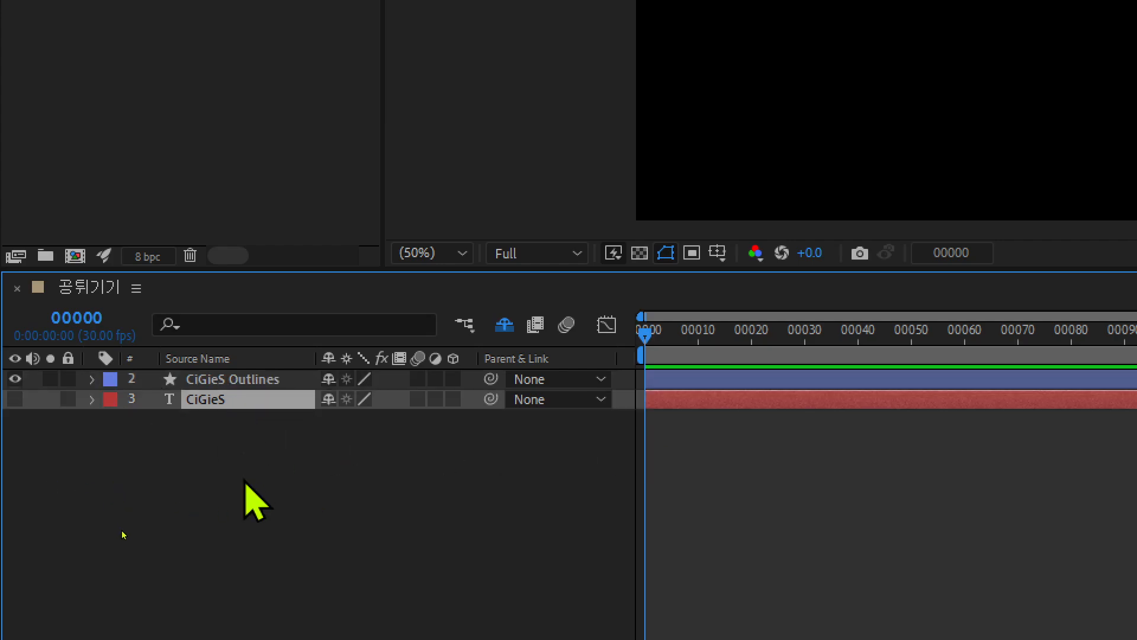
left_click(224, 381)
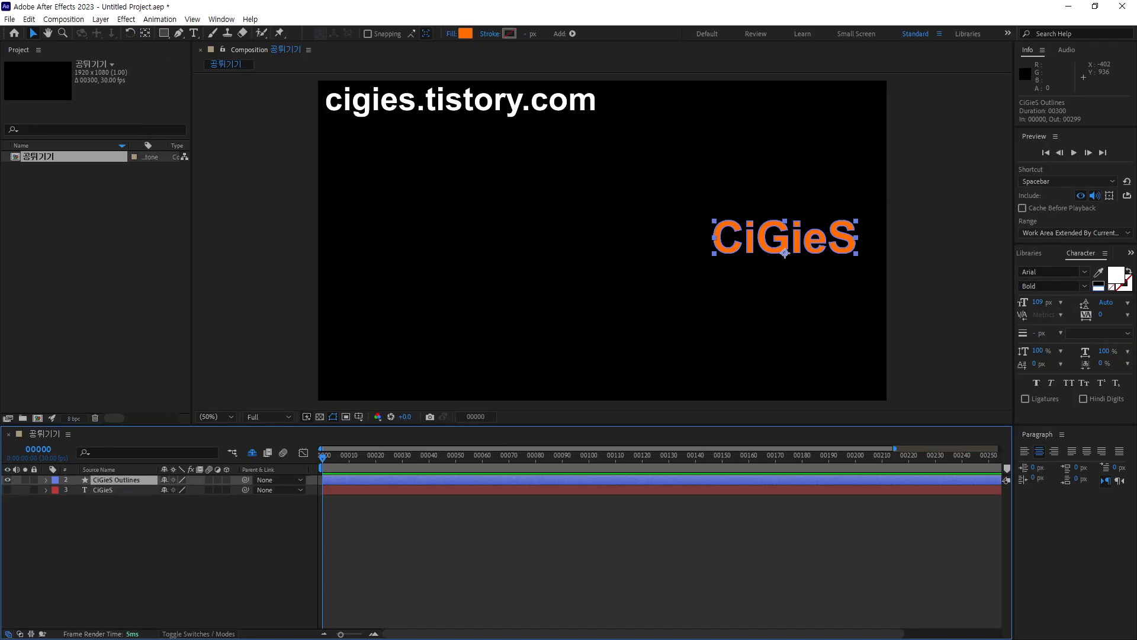
left_click(120, 538)
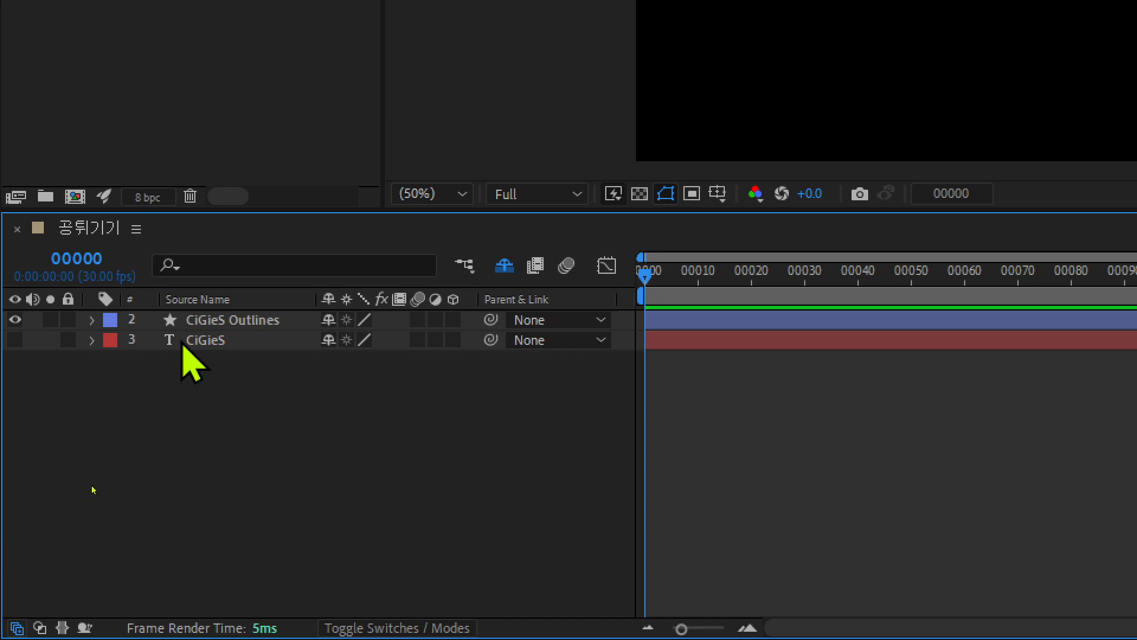
Expand the contents of the CiGieS Outlines layer and inspect each letter group from C to S.
left_click(102, 480)
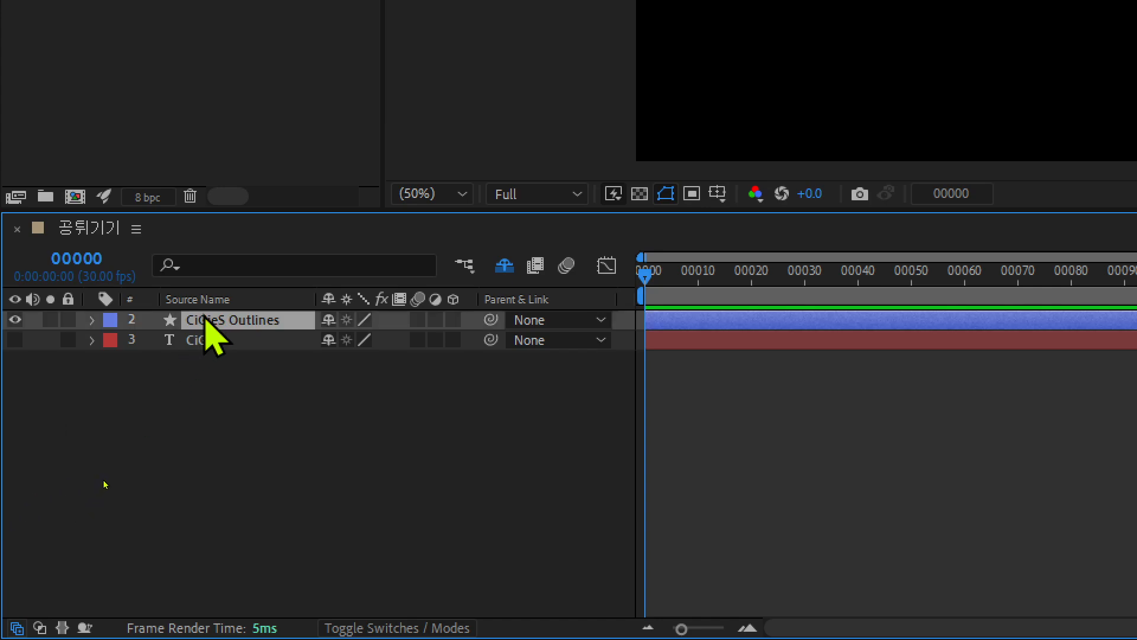
left_click(92, 324)
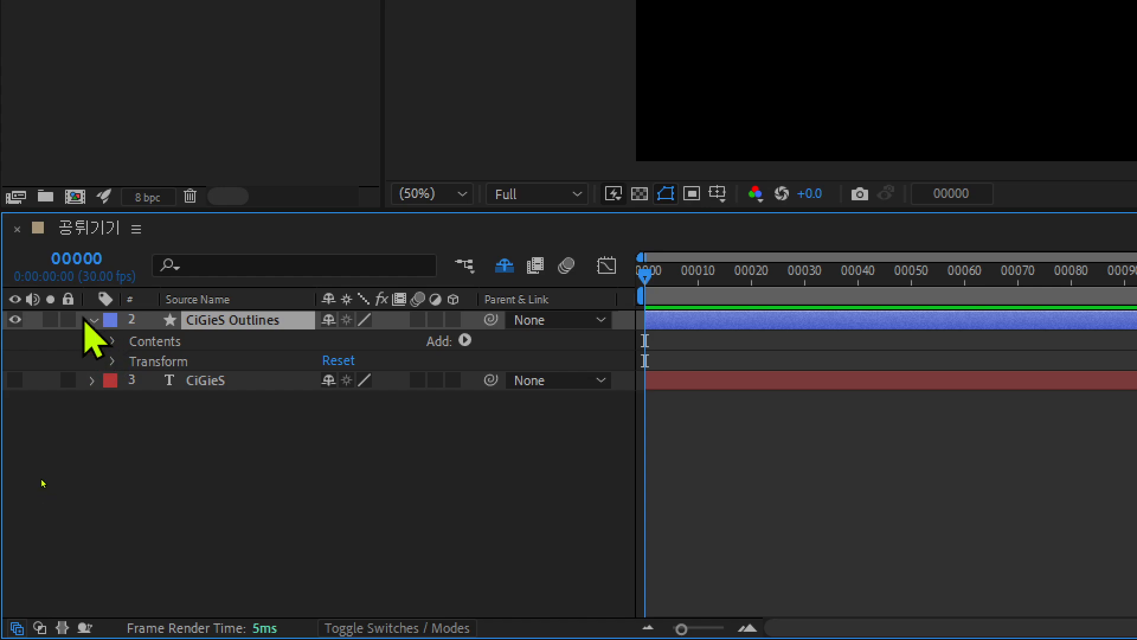
left_click(151, 342)
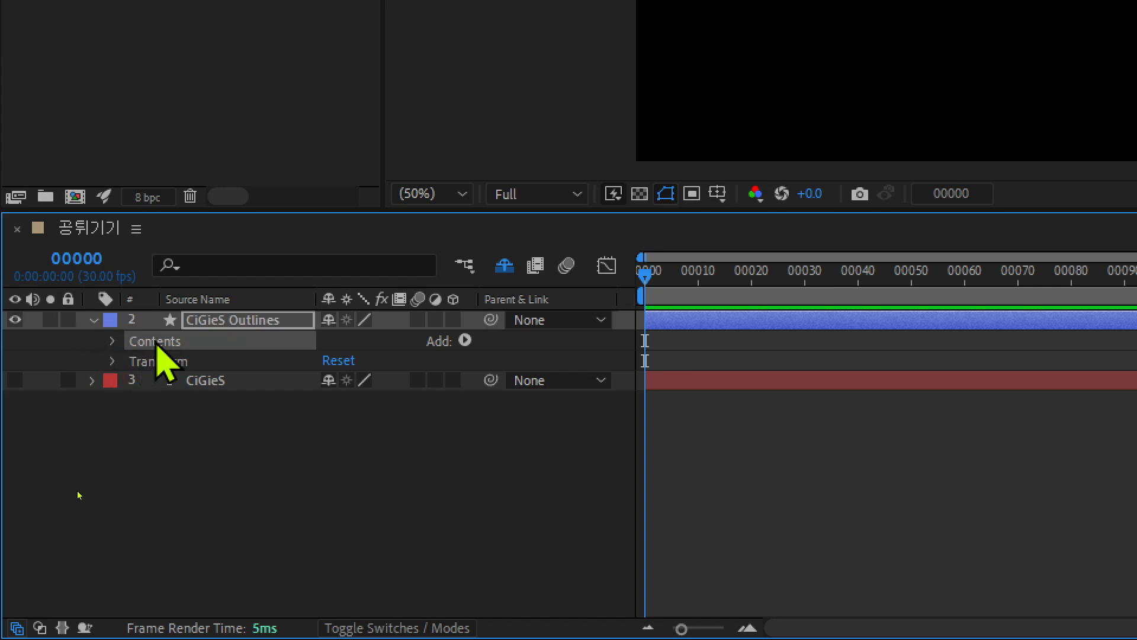
left_click(111, 341)
left_click(197, 361)
left_click(199, 382)
left_click(200, 402)
left_click(203, 421)
left_click(206, 442)
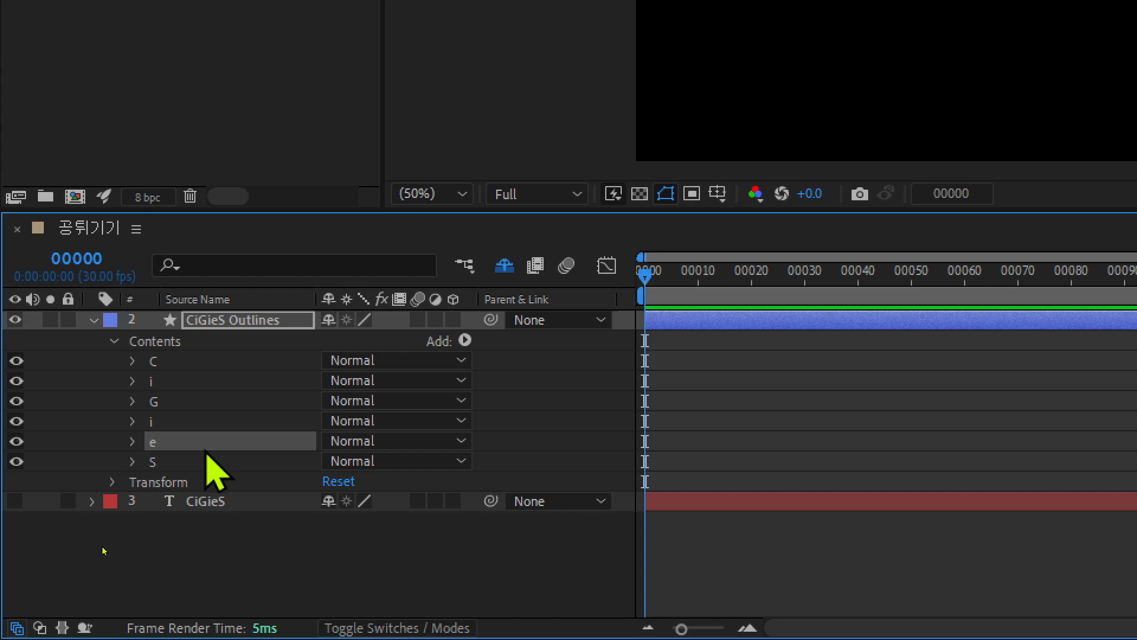
left_click(207, 462)
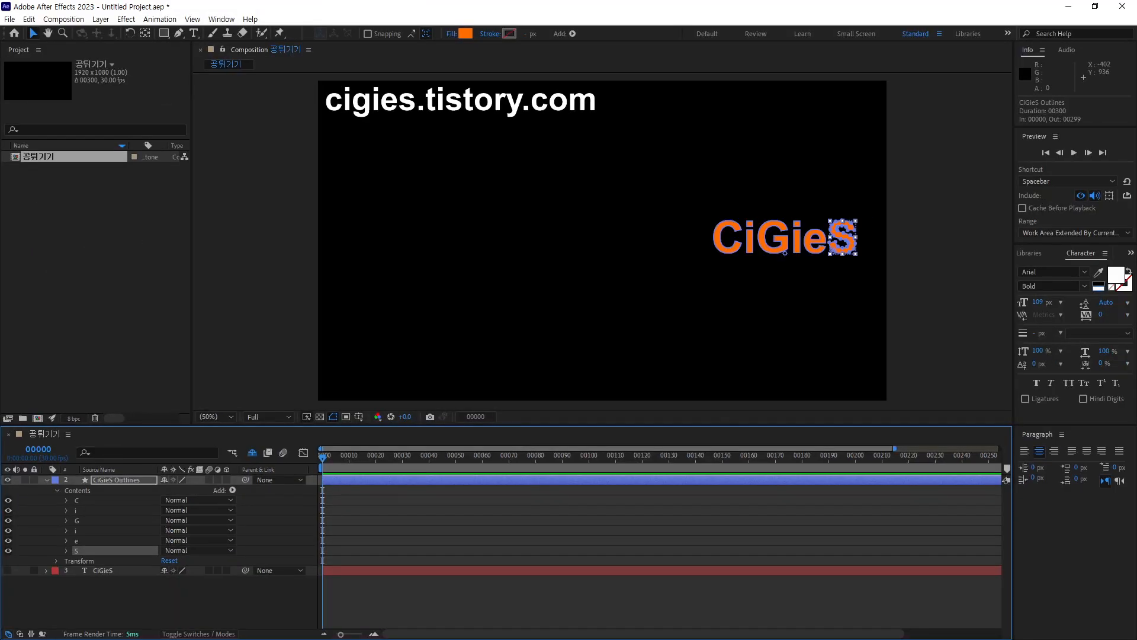
Check which part of the text each letter group inside CiGieS Outlines represents compared with the whole layer.
left_click(87, 616)
left_click(97, 481)
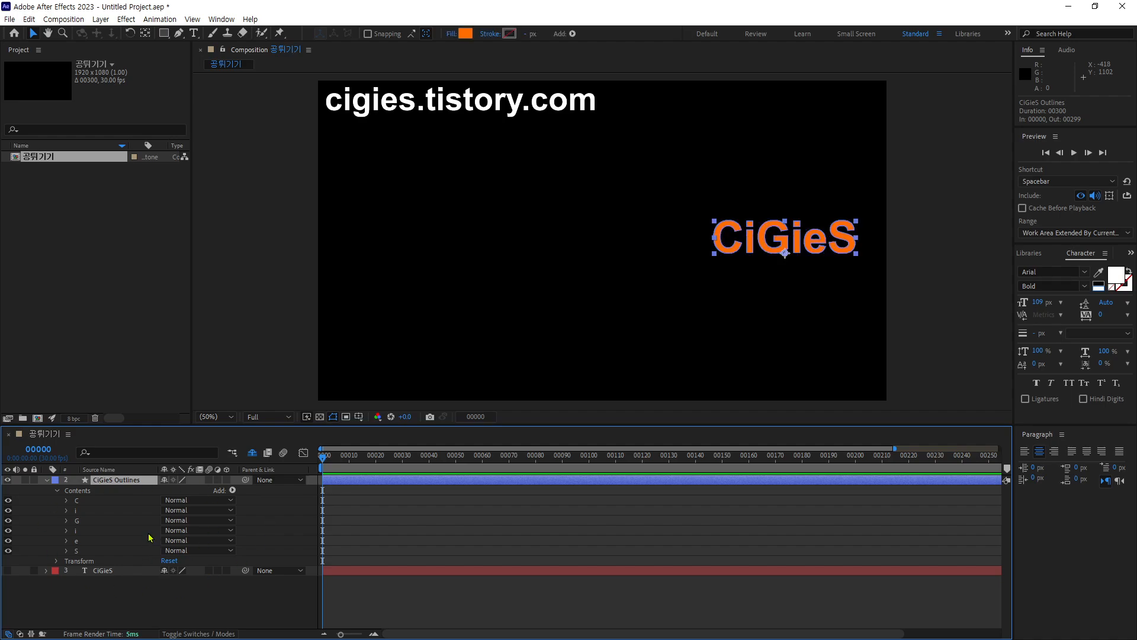
left_click(92, 503)
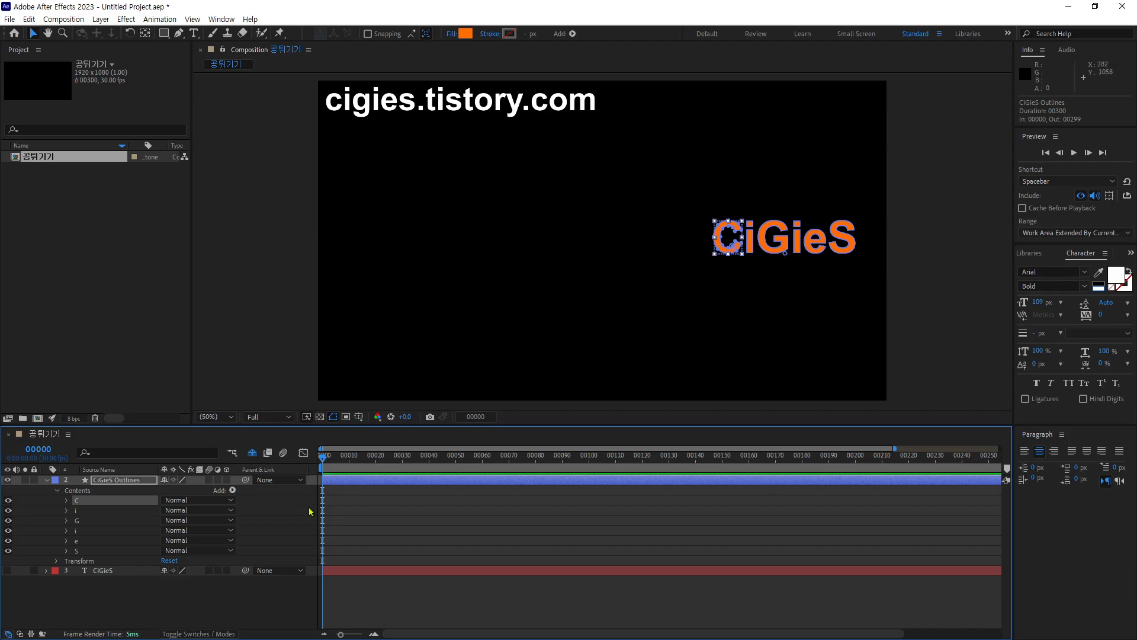
left_click(94, 589)
left_click(90, 502)
left_click(95, 521)
left_click(98, 541)
left_click(99, 551)
left_click(127, 483)
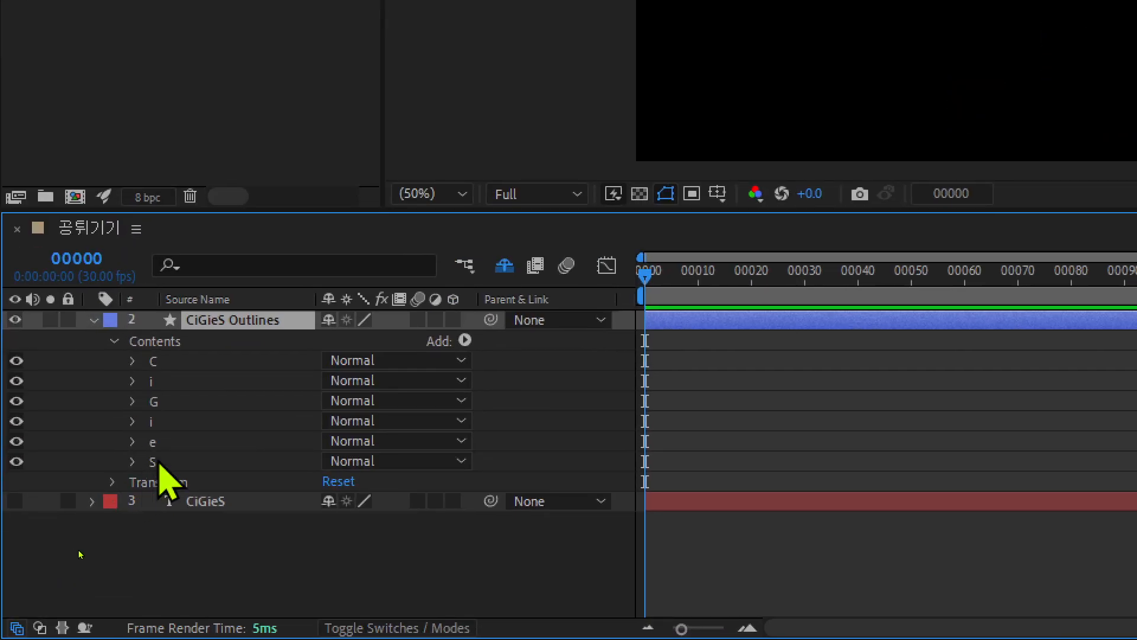
left_click(90, 550)
left_click(98, 541)
left_click(206, 398)
left_click(237, 379)
left_click(240, 345)
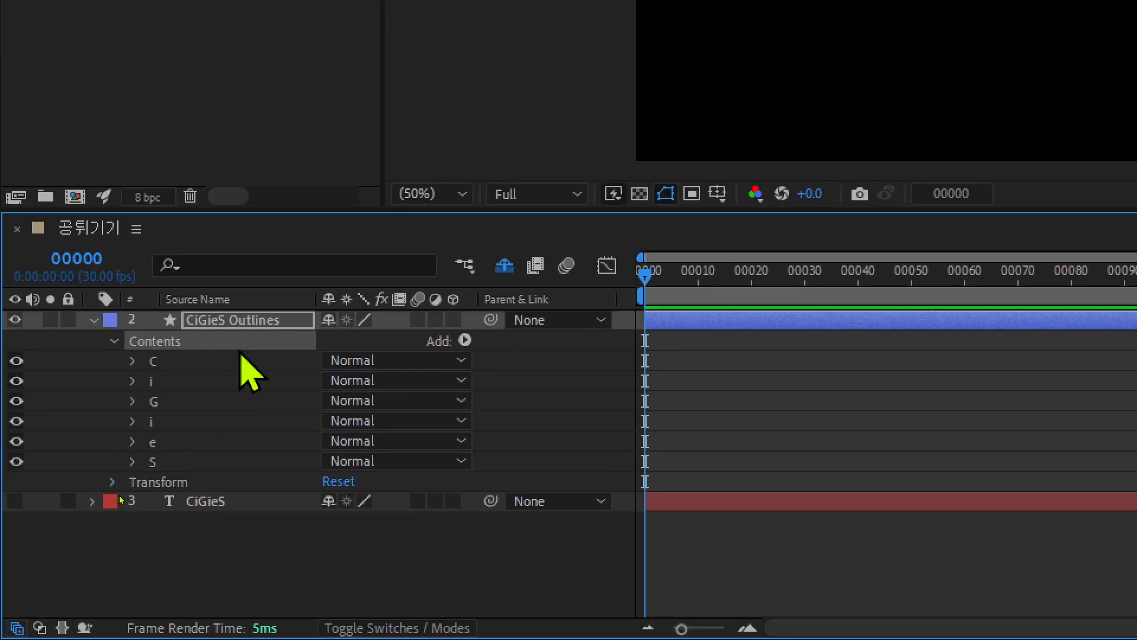
left_click(216, 361)
Duplicate the CiGieS Outlines layer five times so that each letter has its own copy.
left_click(230, 320)
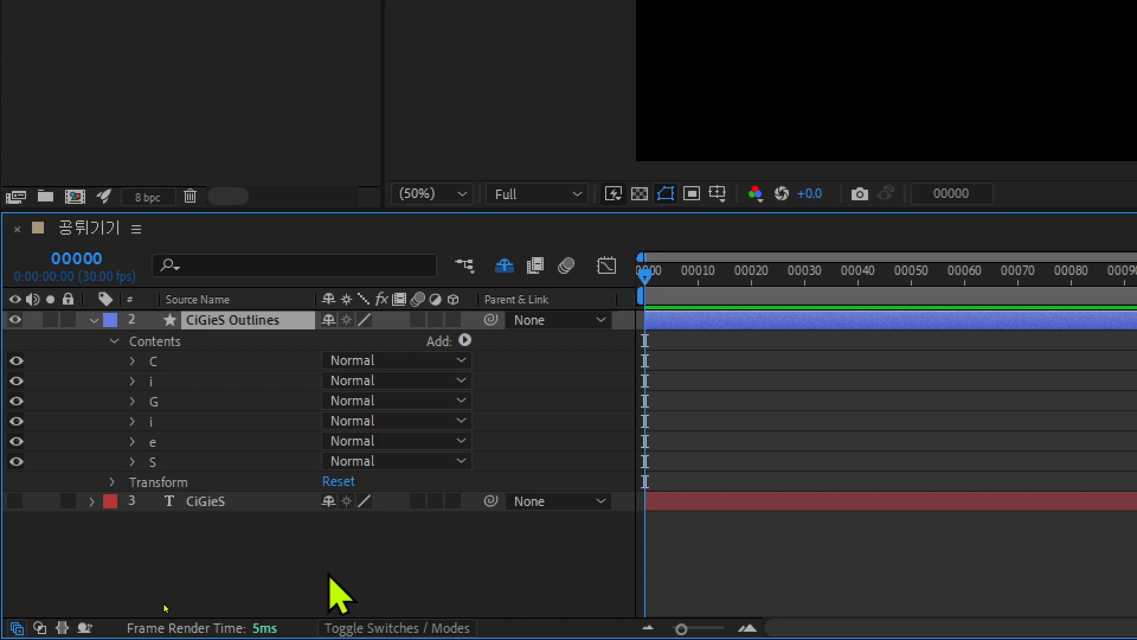
key("ctrl+d")
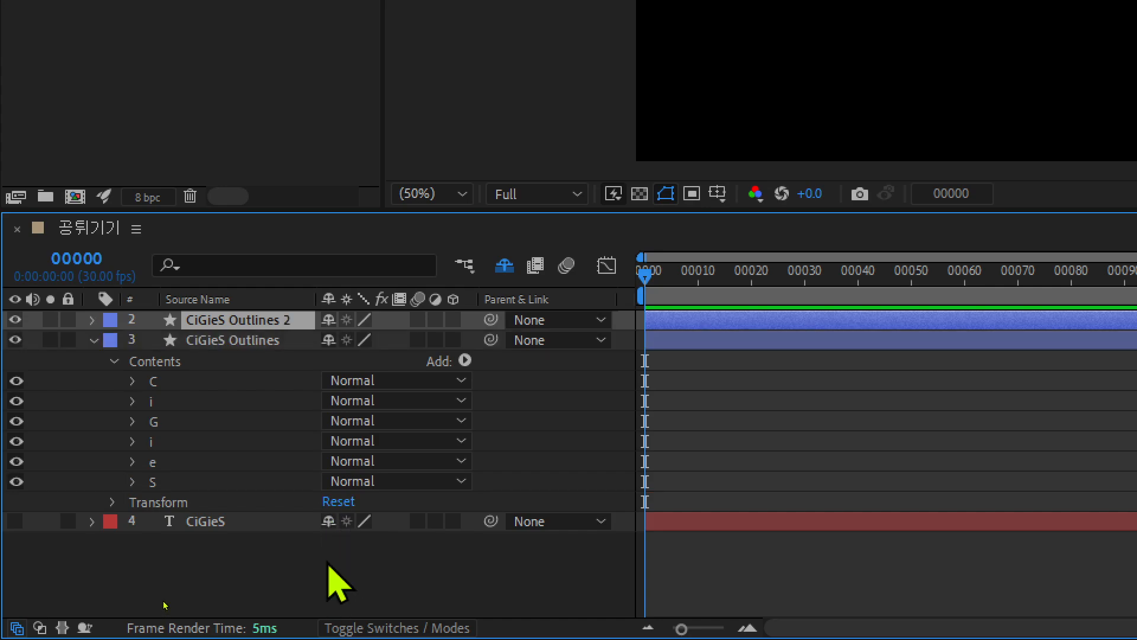
key("ctrl+d")
key("ctrl+d")
key("ctrl+d")
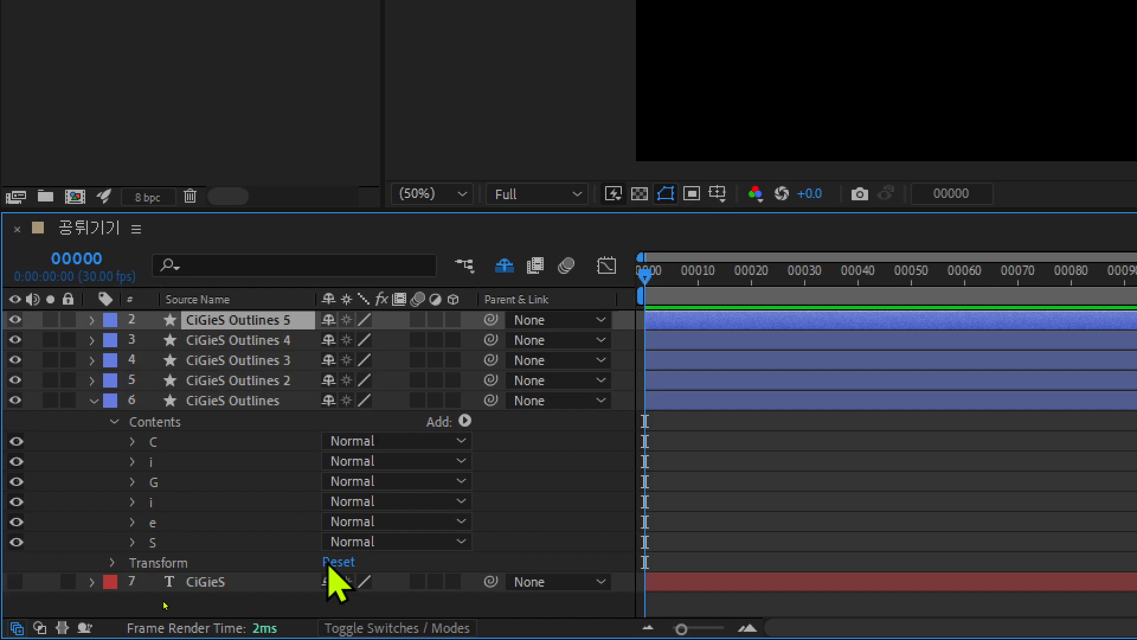
key("ctrl+d")
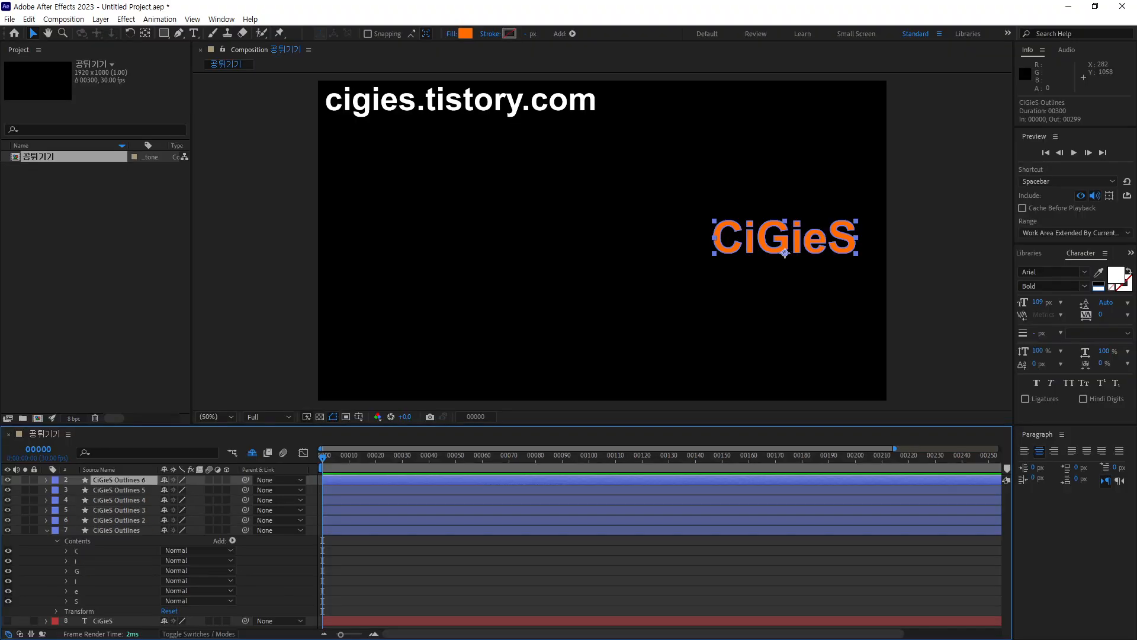
Review the duplicated outline layers and the letter groups inside the original CiGieS Outlines layer.
left_click(297, 572)
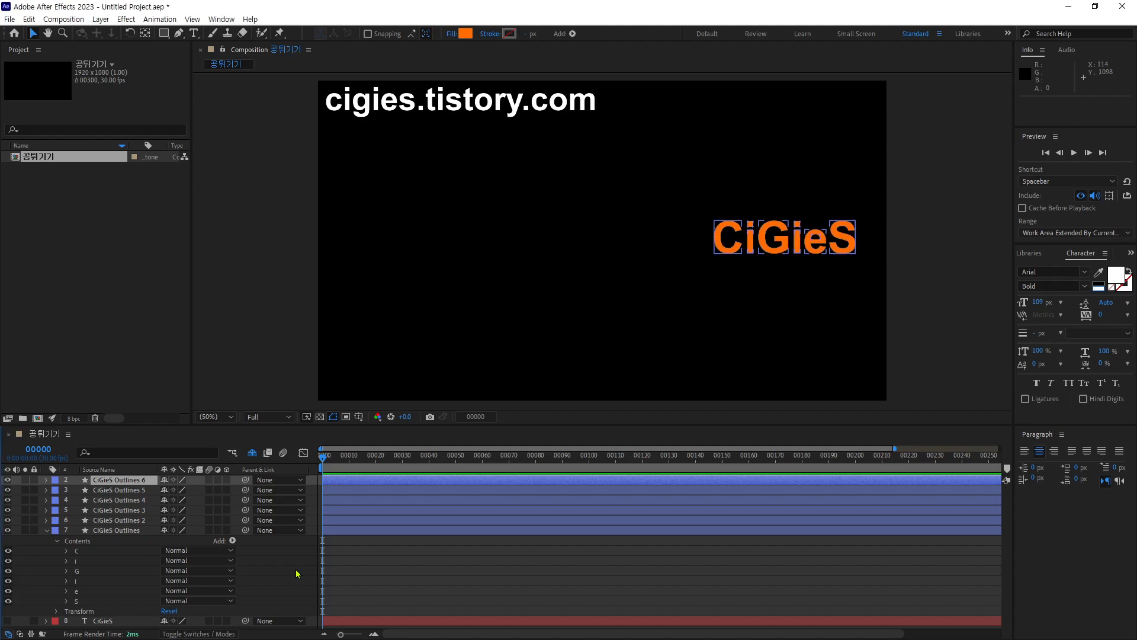
left_click(98, 530)
left_click(121, 520)
left_click(125, 509)
left_click(129, 500)
left_click(121, 520)
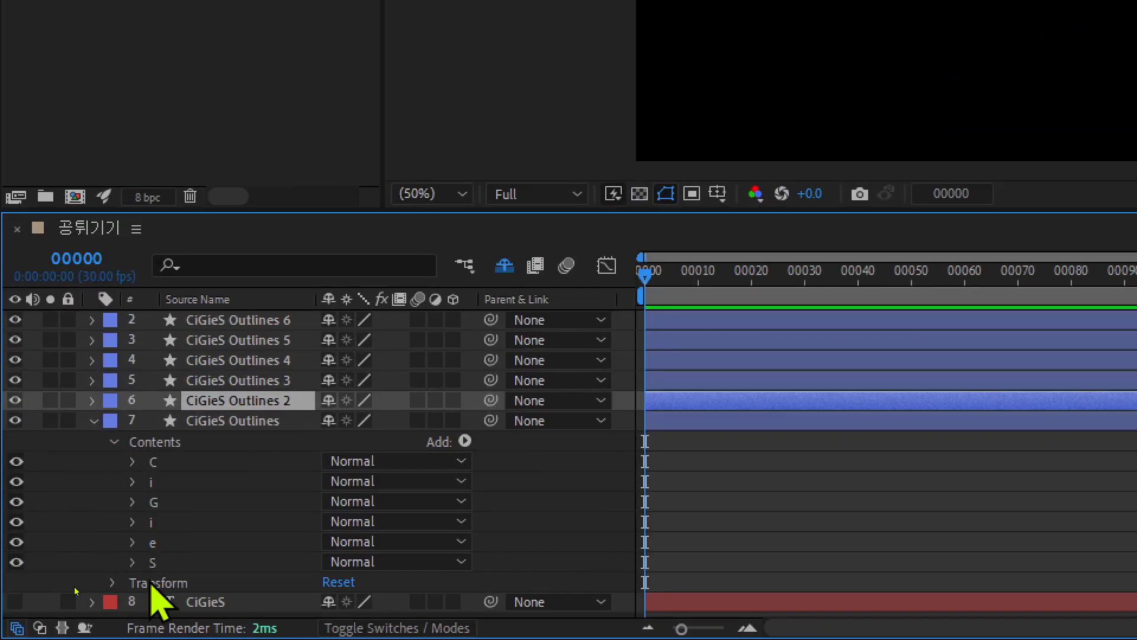
left_click(185, 463)
left_click(196, 482)
left_click(207, 501)
left_click(220, 521)
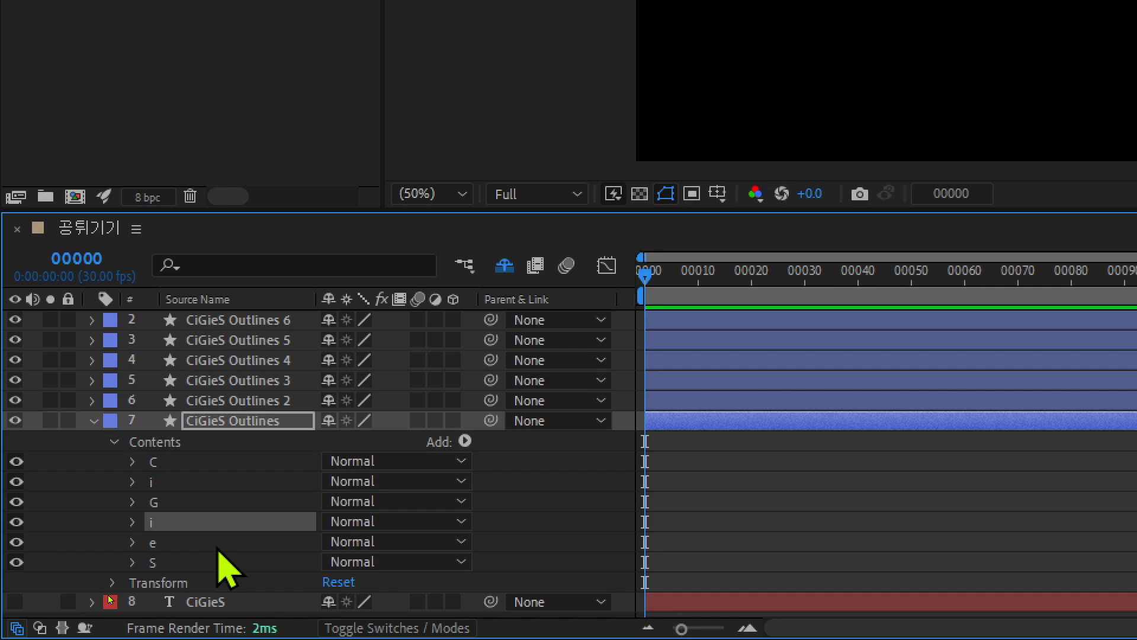
left_click(226, 481)
left_click(217, 421)
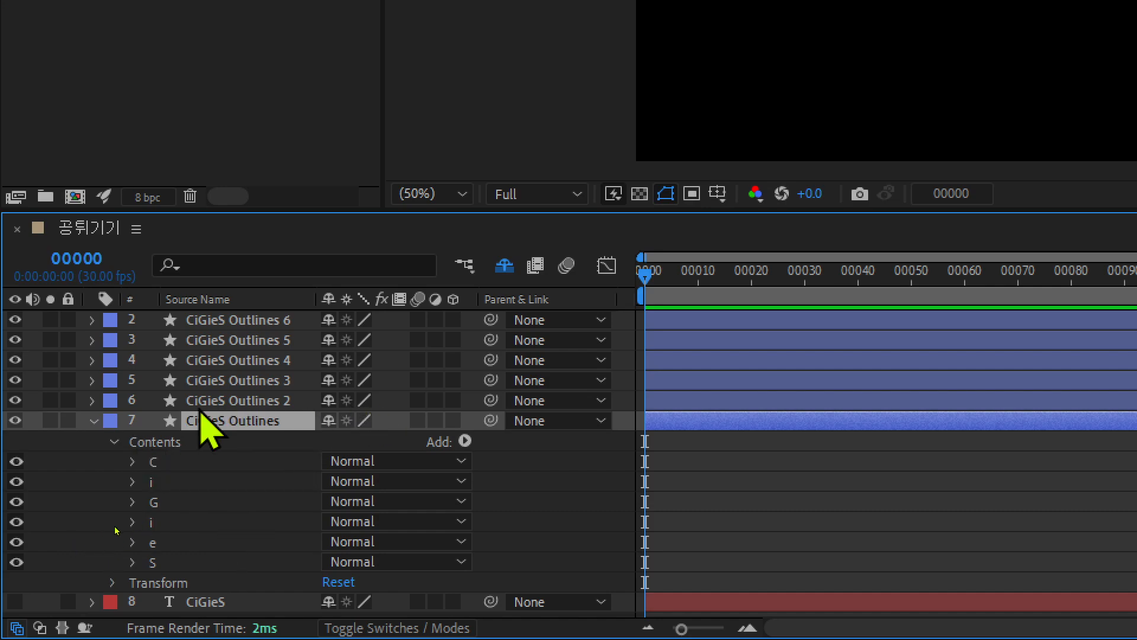
Delete the i, G, i, e and S groups from CiGieS Outlines, keeping only the letter C.
left_click(208, 485)
left_click(207, 557, "shift")
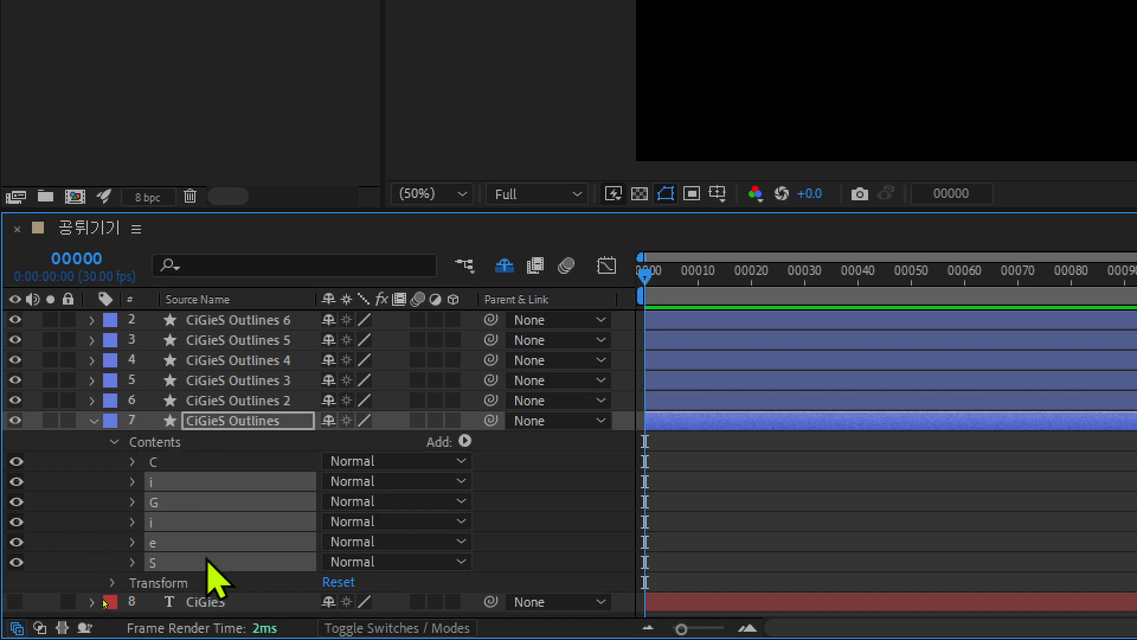
key("Delete")
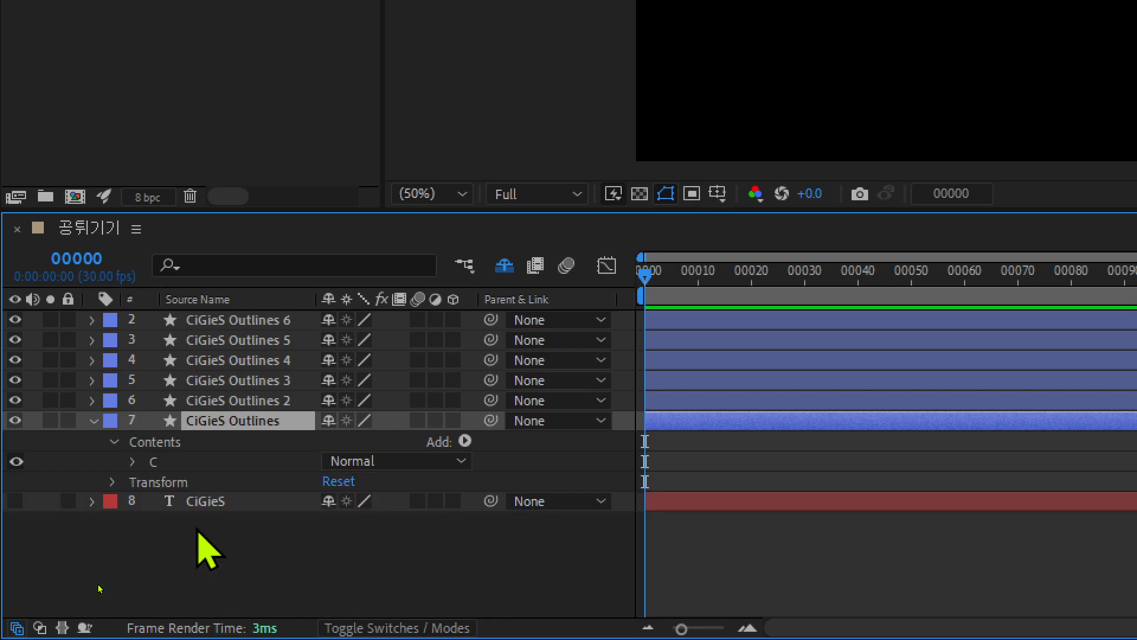
Expand CiGieS Outlines 2 and delete its C, G, second i, e and S groups, keeping only the first i.
left_click(93, 401)
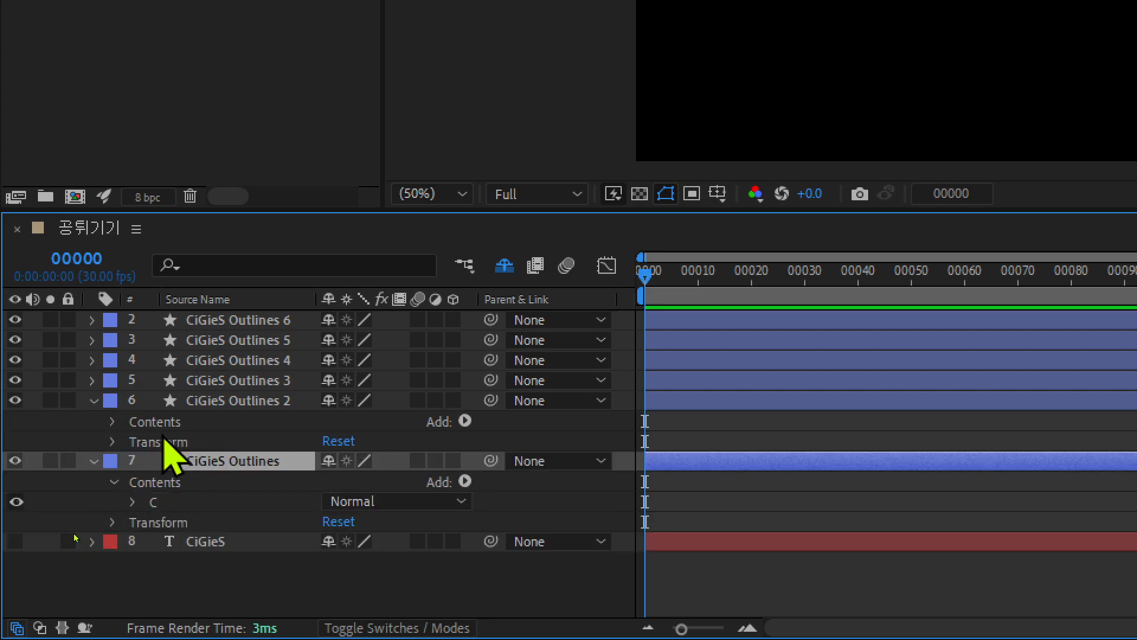
left_click(112, 421)
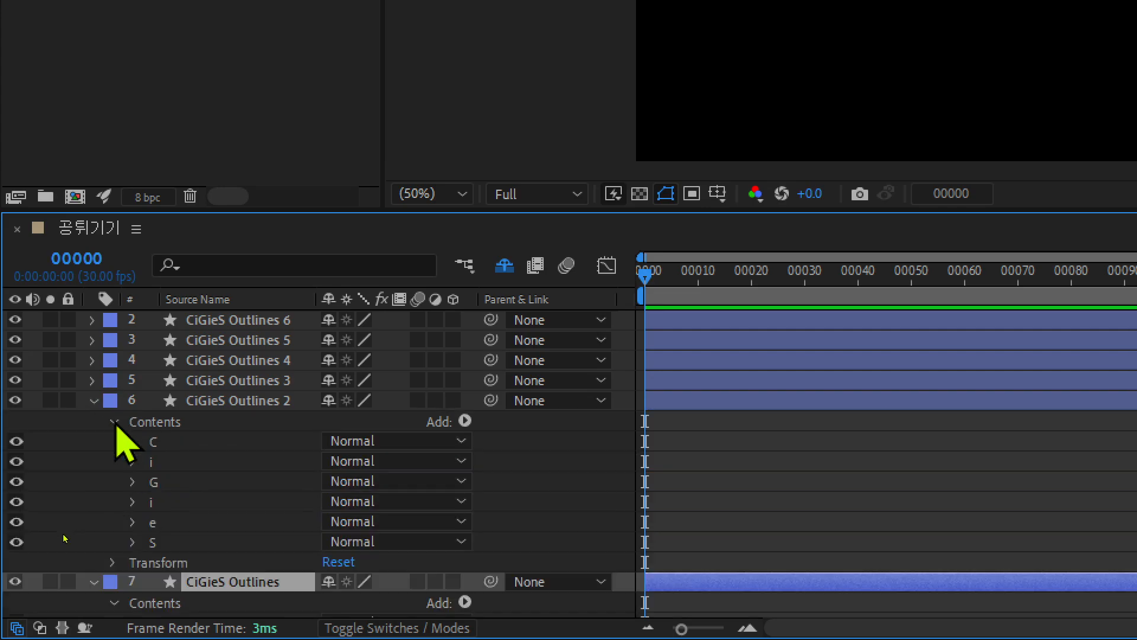
left_click(190, 443)
left_click(197, 481)
left_click(194, 541, "shift")
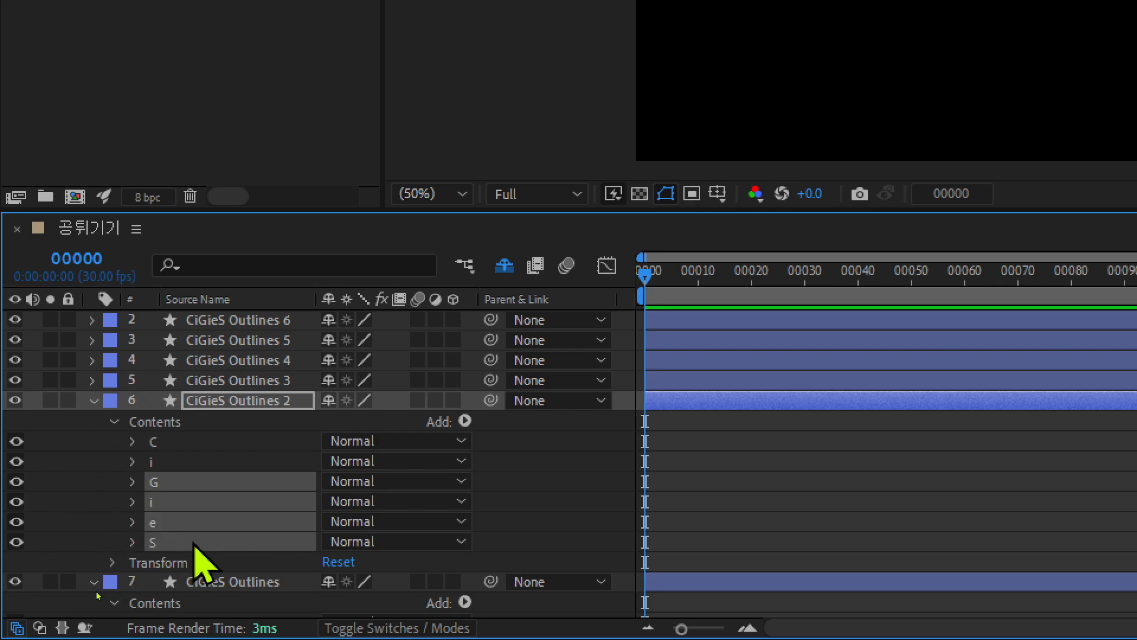
key("Delete")
left_click(205, 441)
key("Delete")
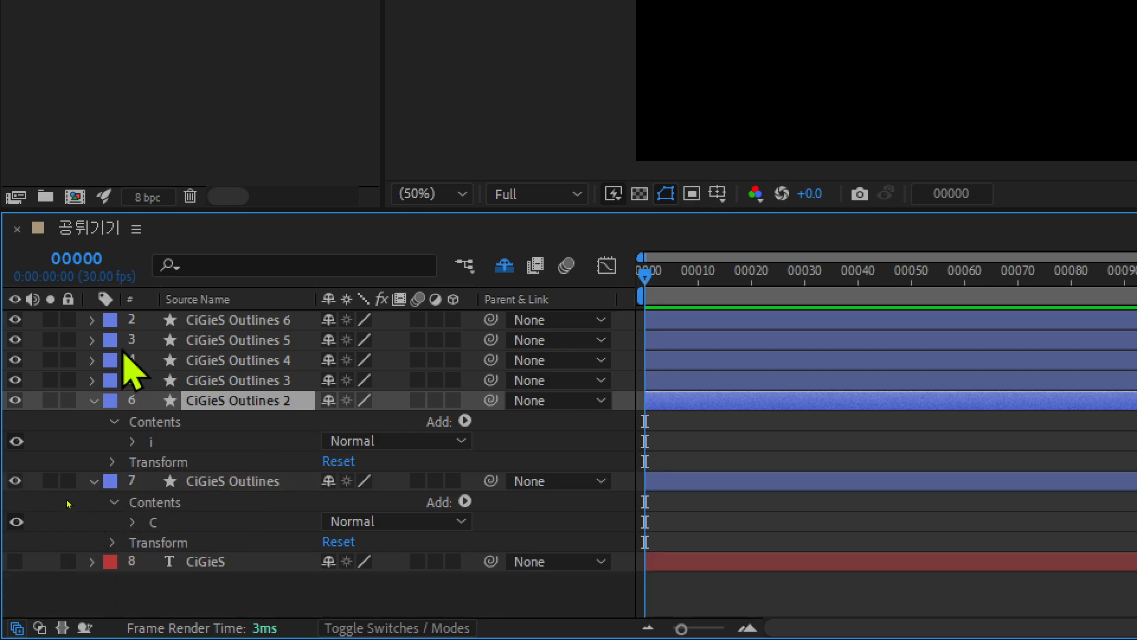
Expand CiGieS Outlines 3 and delete its C, both i, e and S groups, keeping only the letter G.
left_click(94, 380)
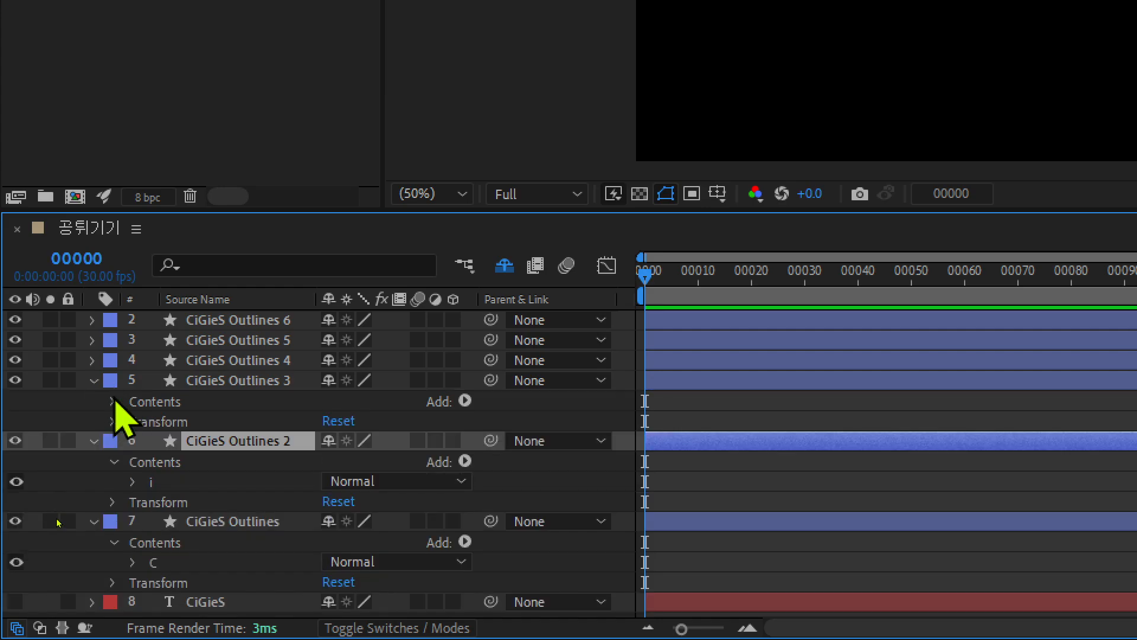
left_click(113, 401)
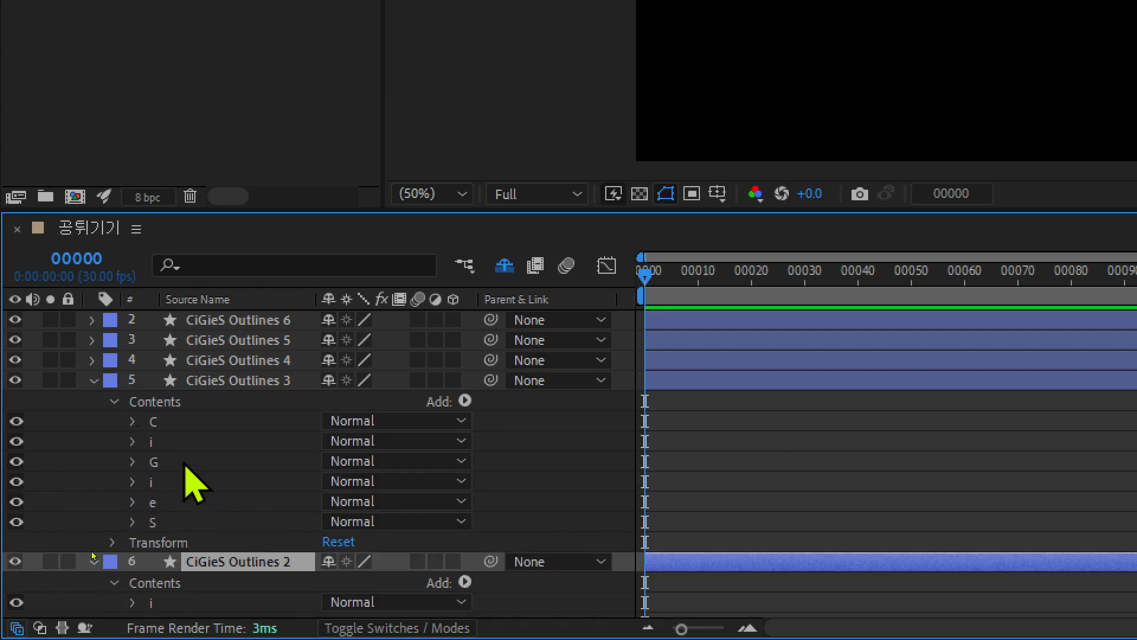
left_click(187, 481)
left_click(189, 520, "shift")
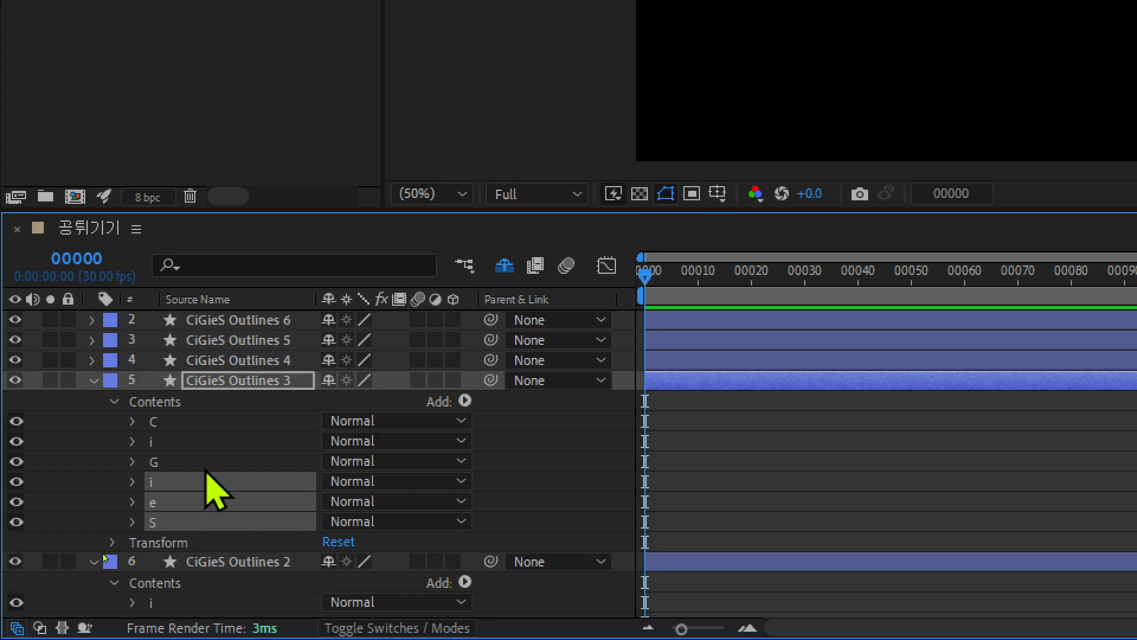
key("Delete")
left_click(211, 442)
left_click(209, 419, "shift")
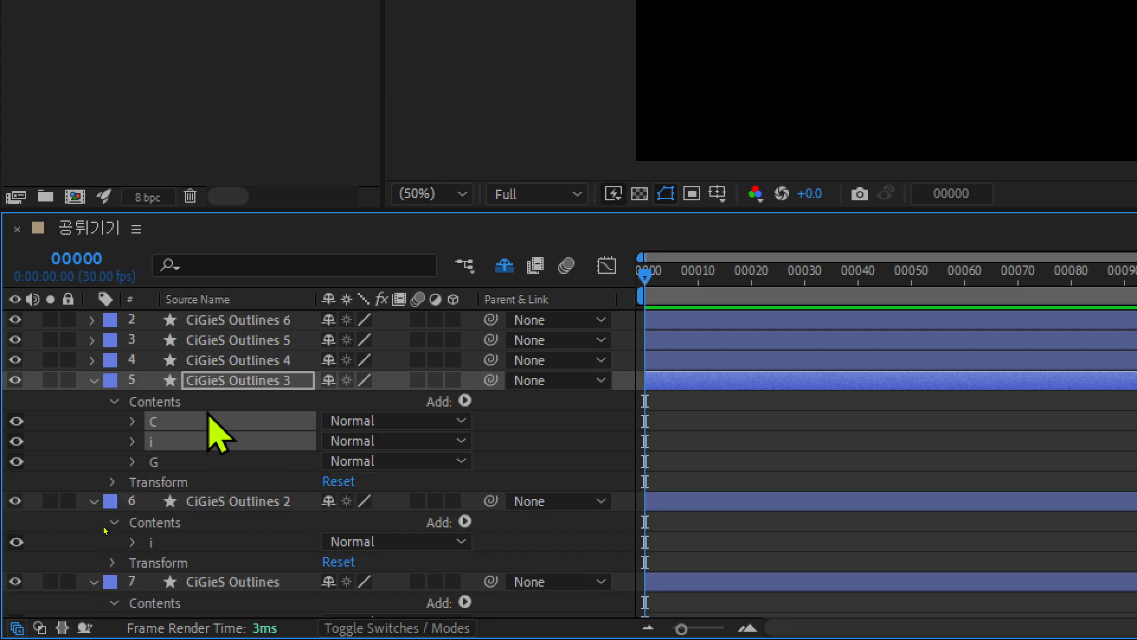
key("Delete")
Expand CiGieS Outlines 4 and delete its C, first i, G, e and S groups, keeping only the second i.
left_click(93, 360)
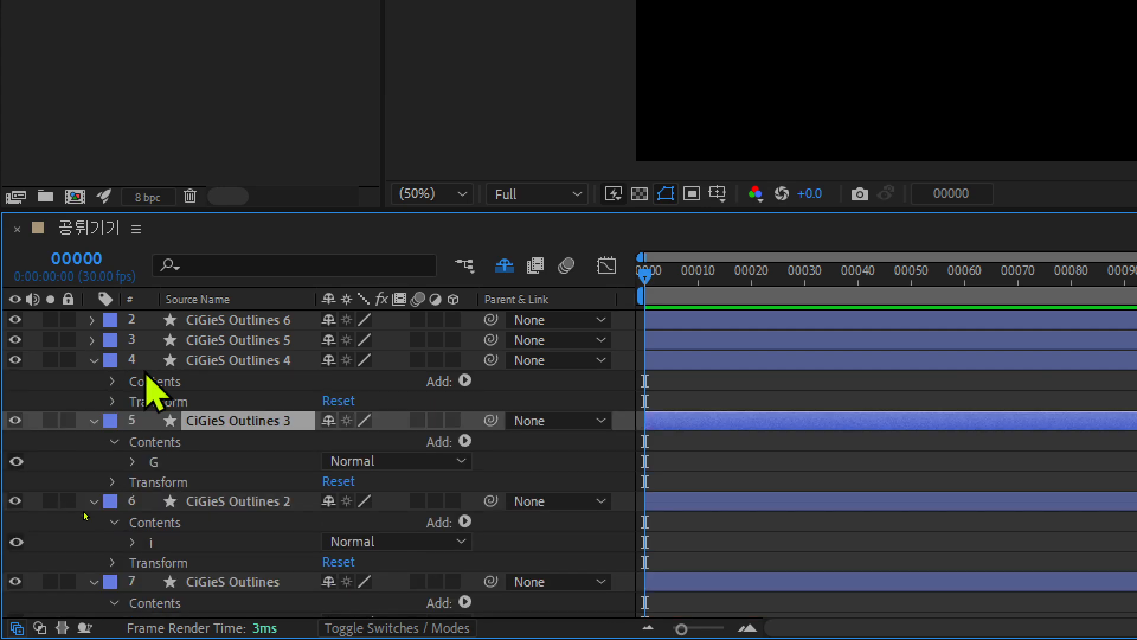
left_click(113, 381)
left_click(173, 402)
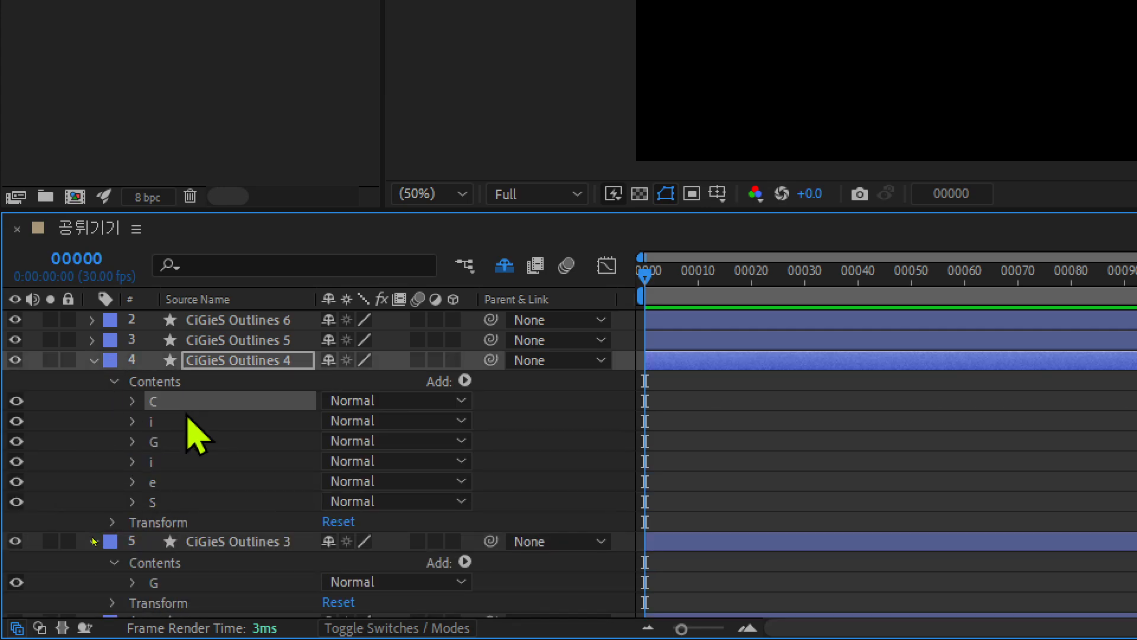
left_click(184, 441, "shift")
key("Delete")
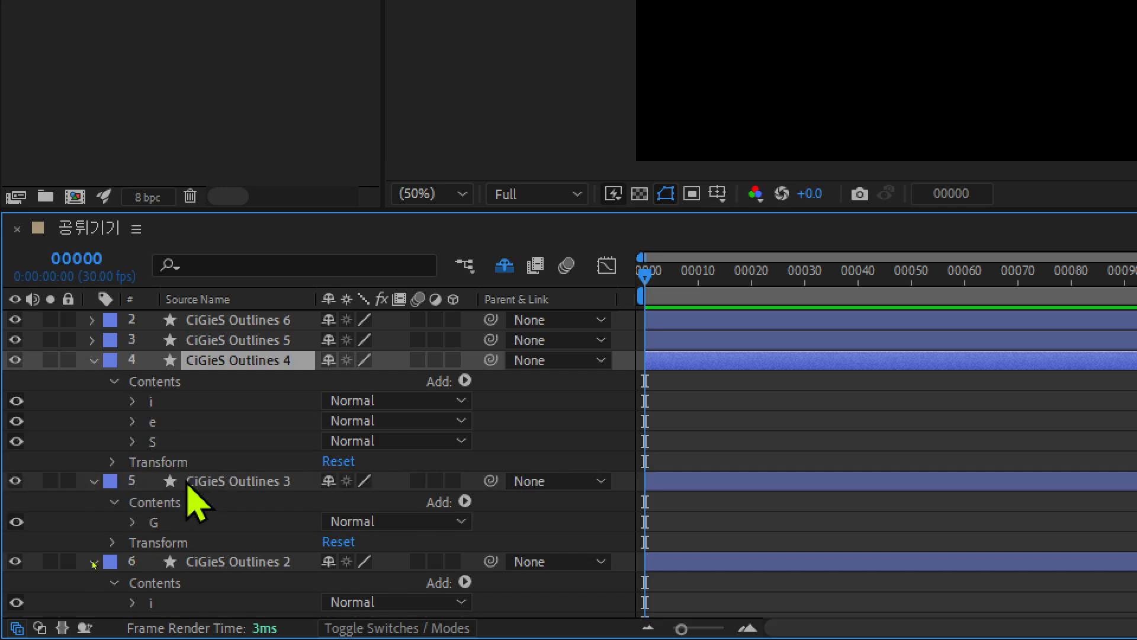
left_click(194, 421)
left_click(198, 441, "shift")
key("Delete")
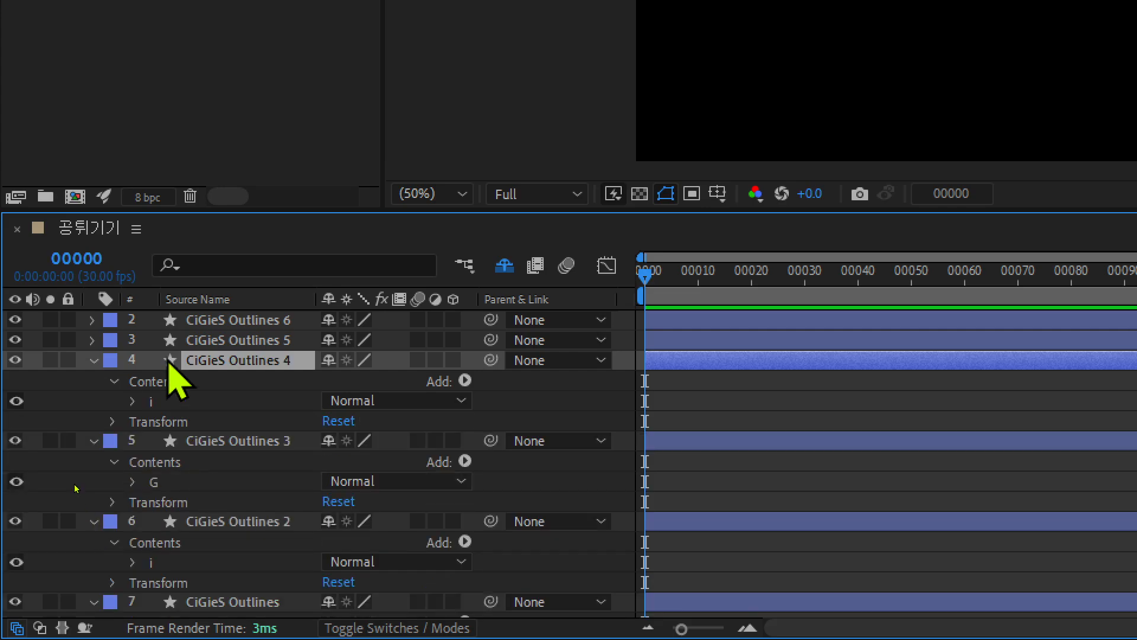
Expand CiGieS Outlines 5 and delete its C, i, G, i and S groups, keeping only the letter e.
left_click(92, 340)
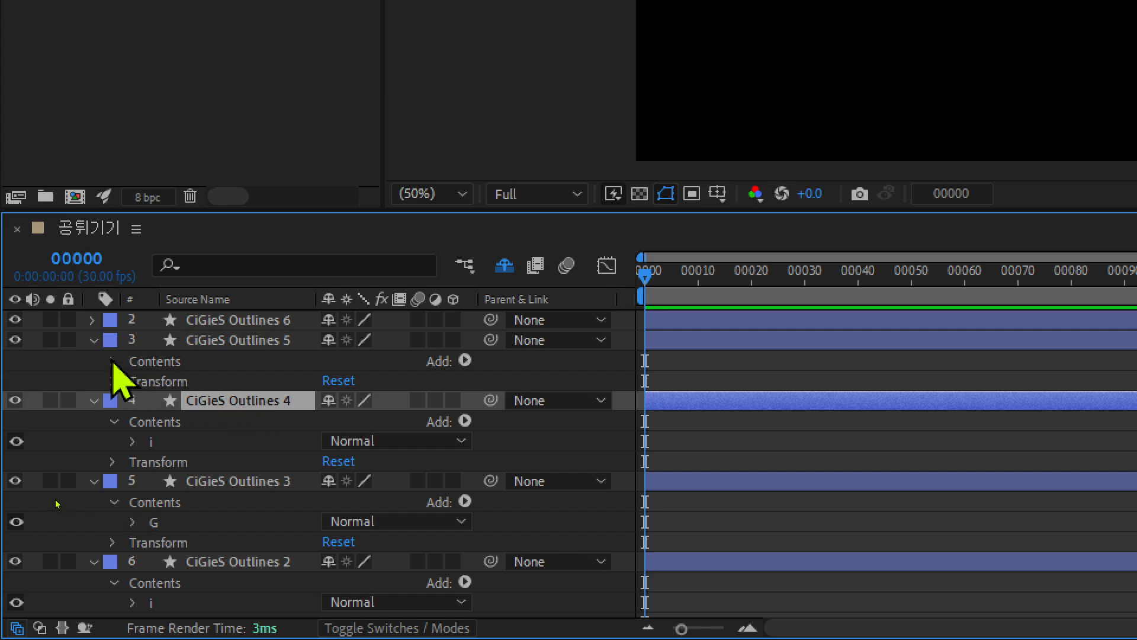
left_click(113, 361)
left_click(203, 385)
left_click(202, 441, "shift")
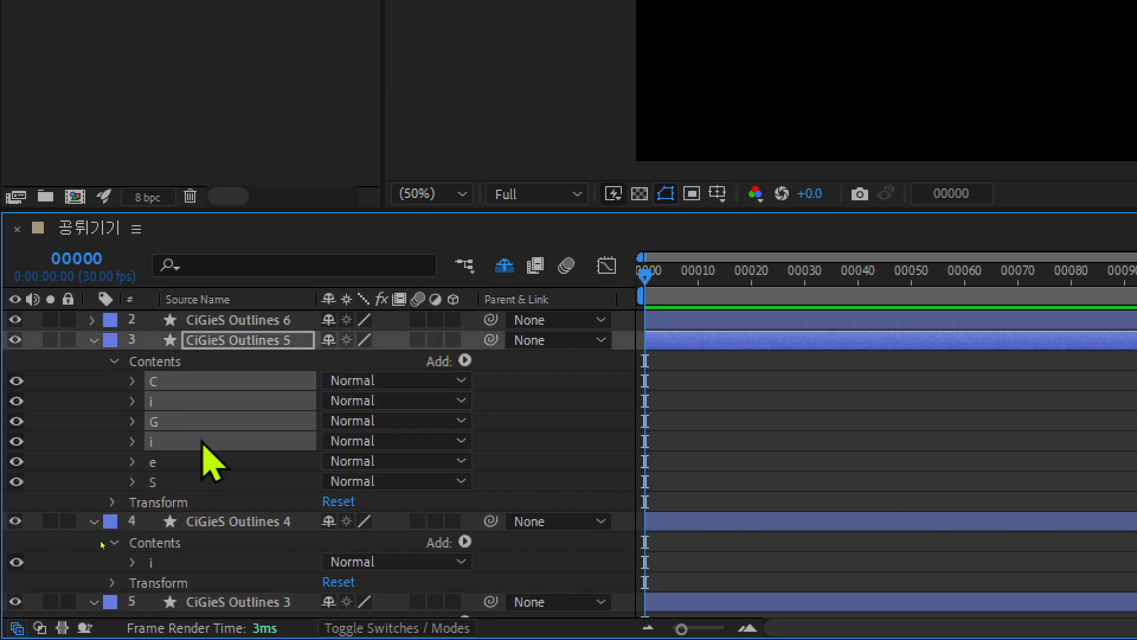
key("Delete")
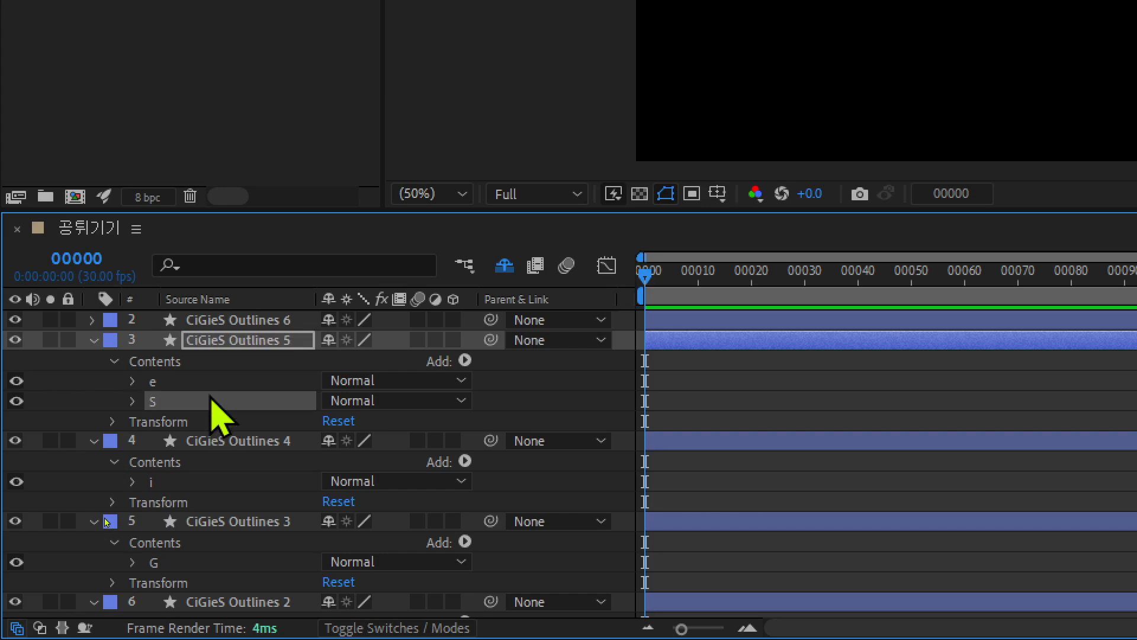
left_click(212, 398)
key("Delete")
Expand CiGieS Outlines 6 and delete its C, i, G, i and e groups, keeping only the letter S.
left_click(92, 320)
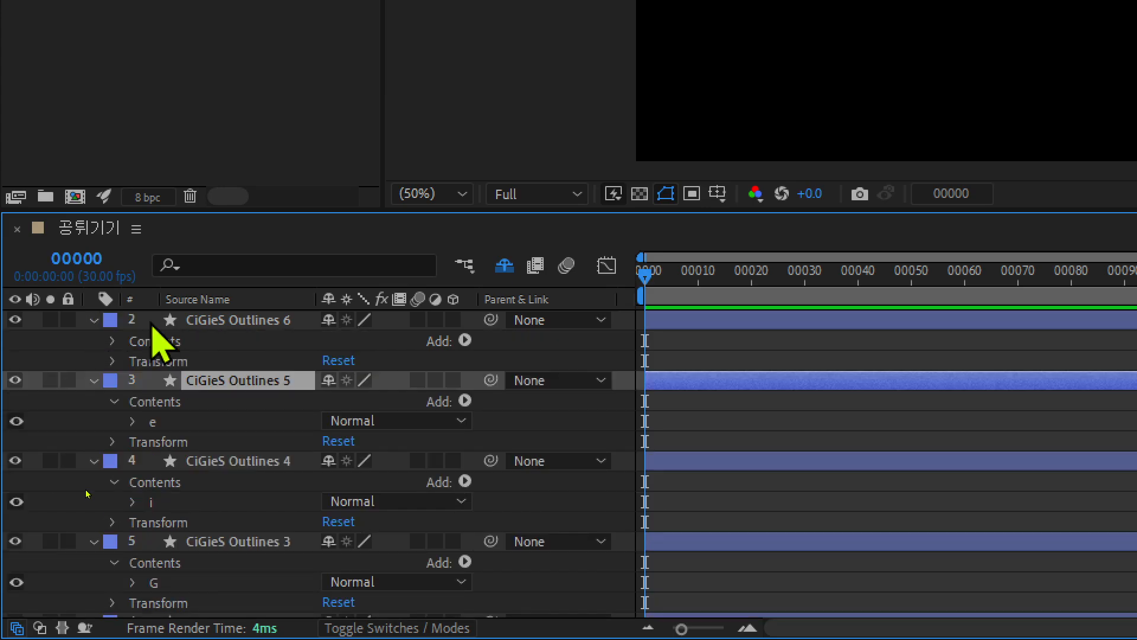
left_click(112, 342)
left_click(195, 361)
left_click(194, 441, "shift")
key("Delete")
Check each CiGieS Outlines layer in turn to see which letter it holds in the composition.
scroll(197, 465, "down", 5)
scroll(197, 466, "up", 4)
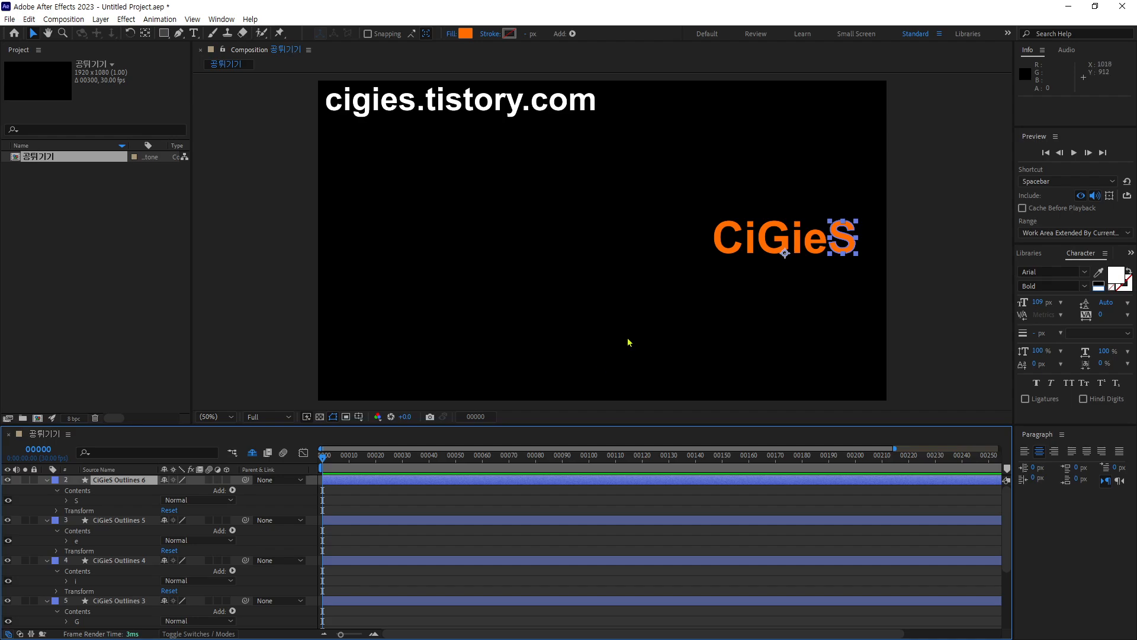
left_click(126, 524)
left_click(132, 561)
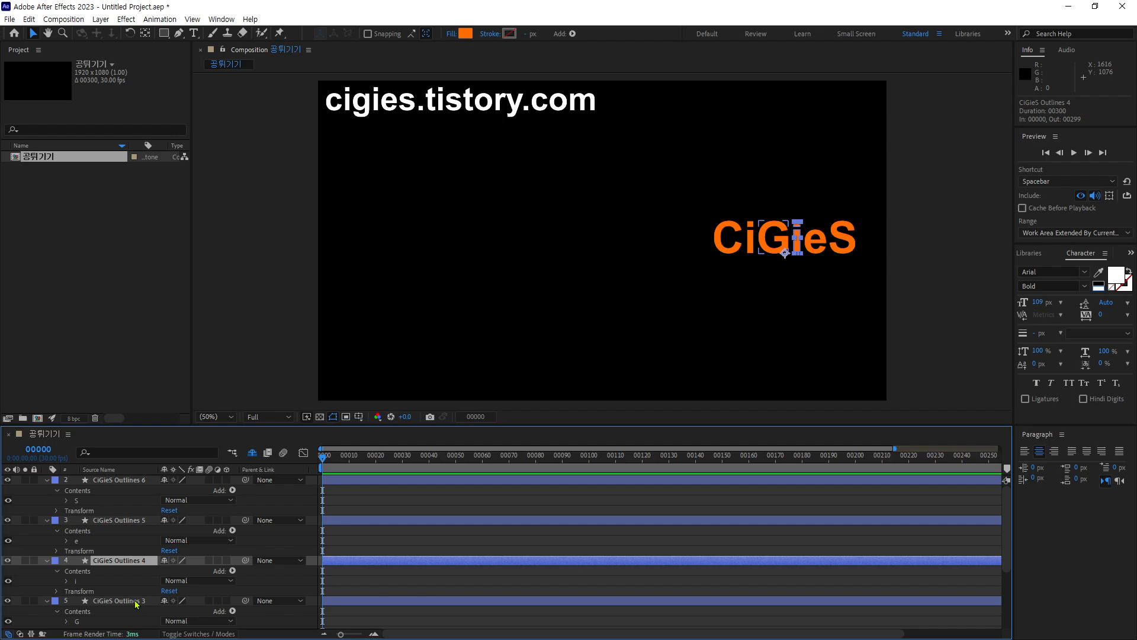
left_click(135, 601)
scroll(133, 583, "down", 3)
left_click(134, 542)
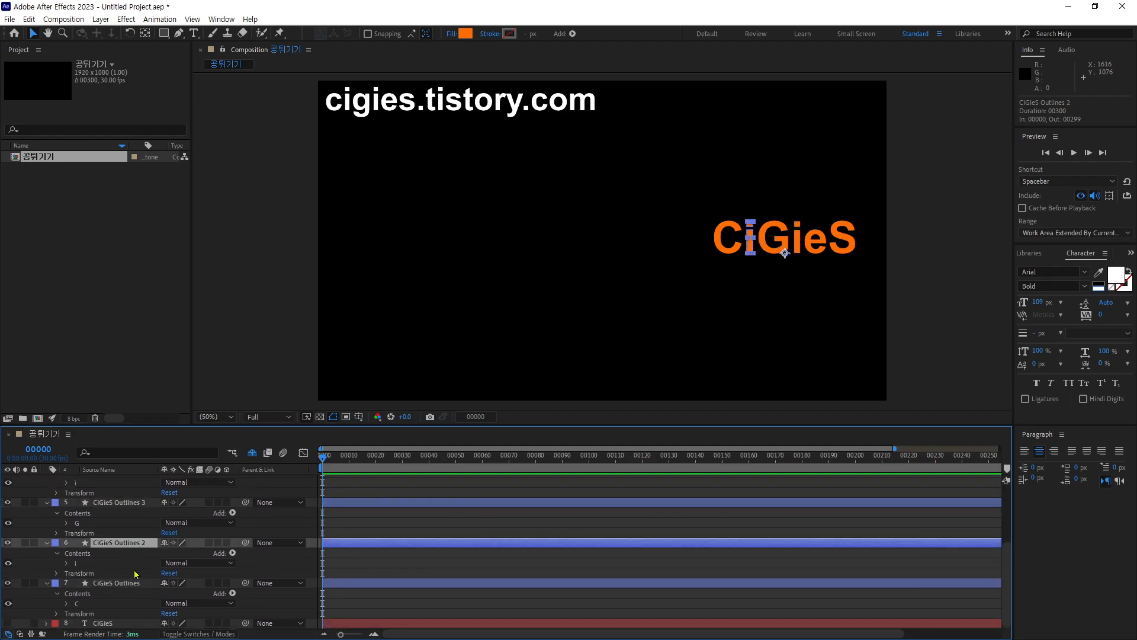
left_click(136, 573)
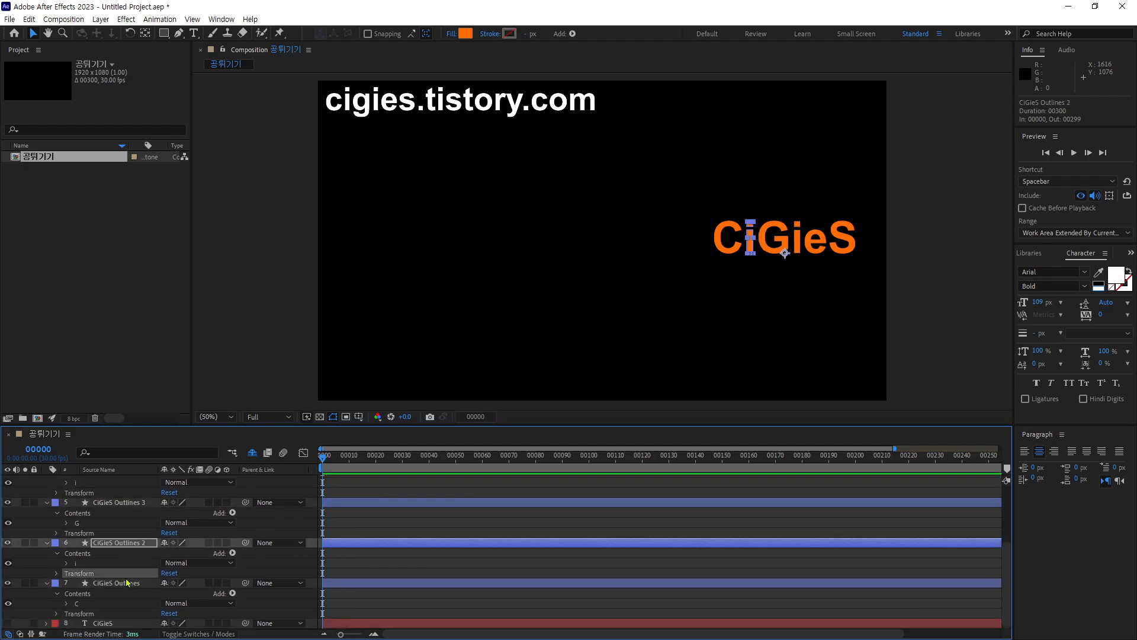
left_click(125, 584)
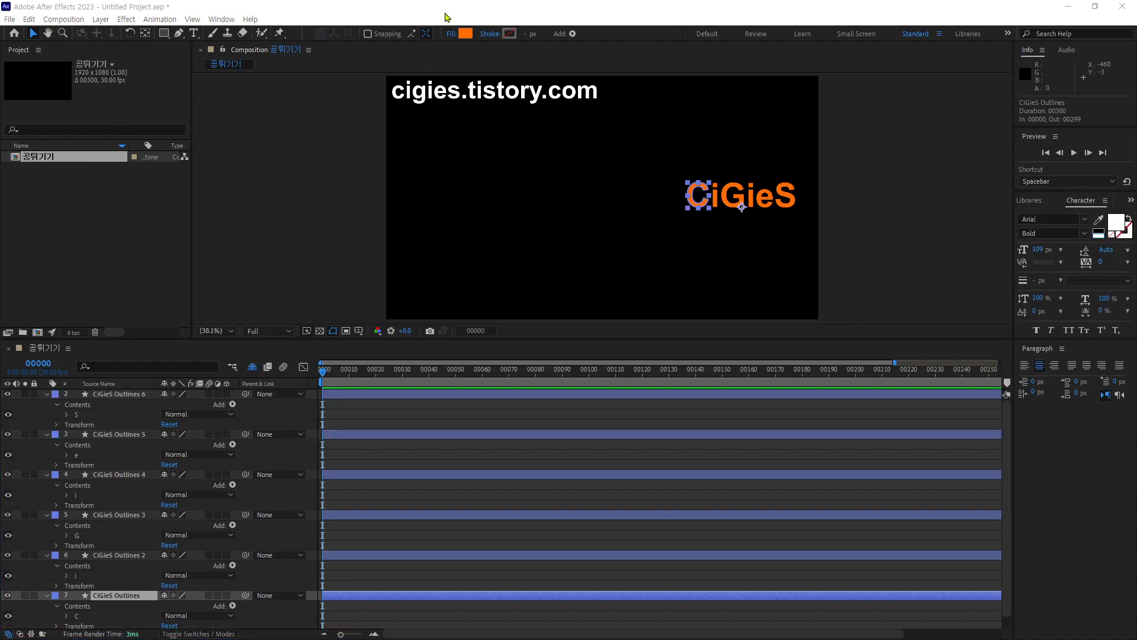
left_click(448, 7)
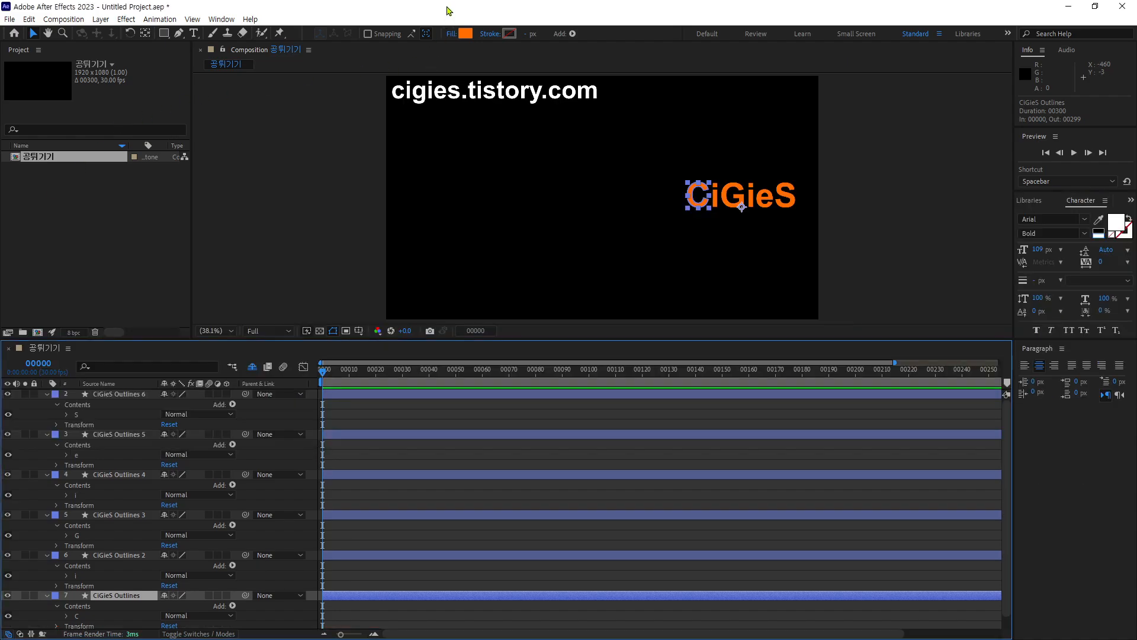
left_click(114, 396)
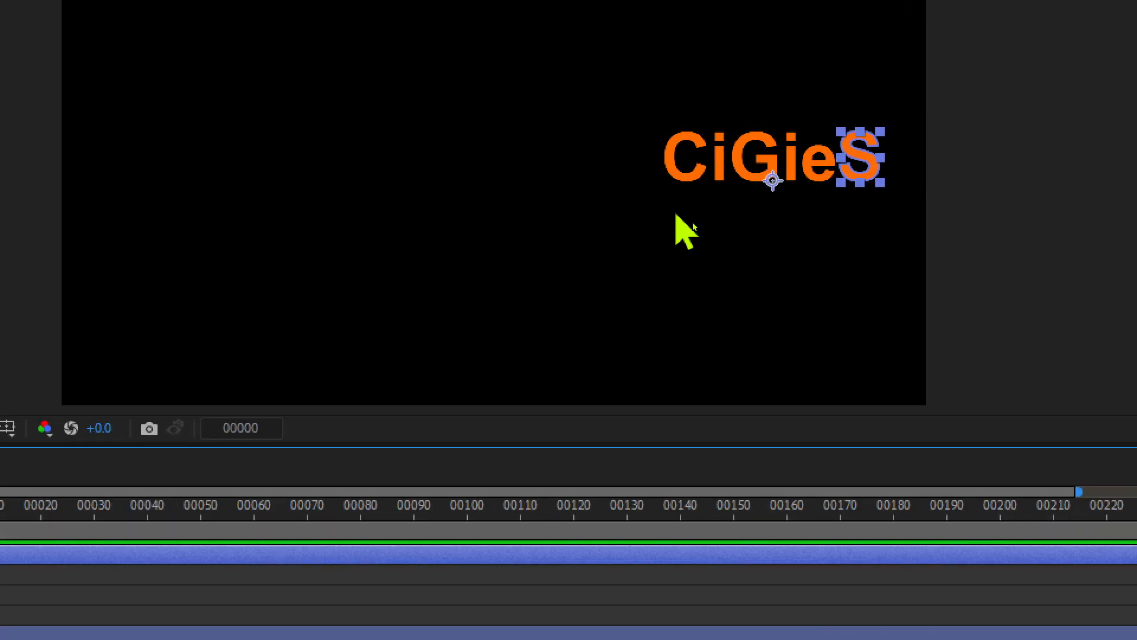
Magnify the composition view to 200% and frame the whole CiGieS word to examine the anchor point's position.
scroll(858, 156, "up", 3)
scroll(857, 157, "down", 4)
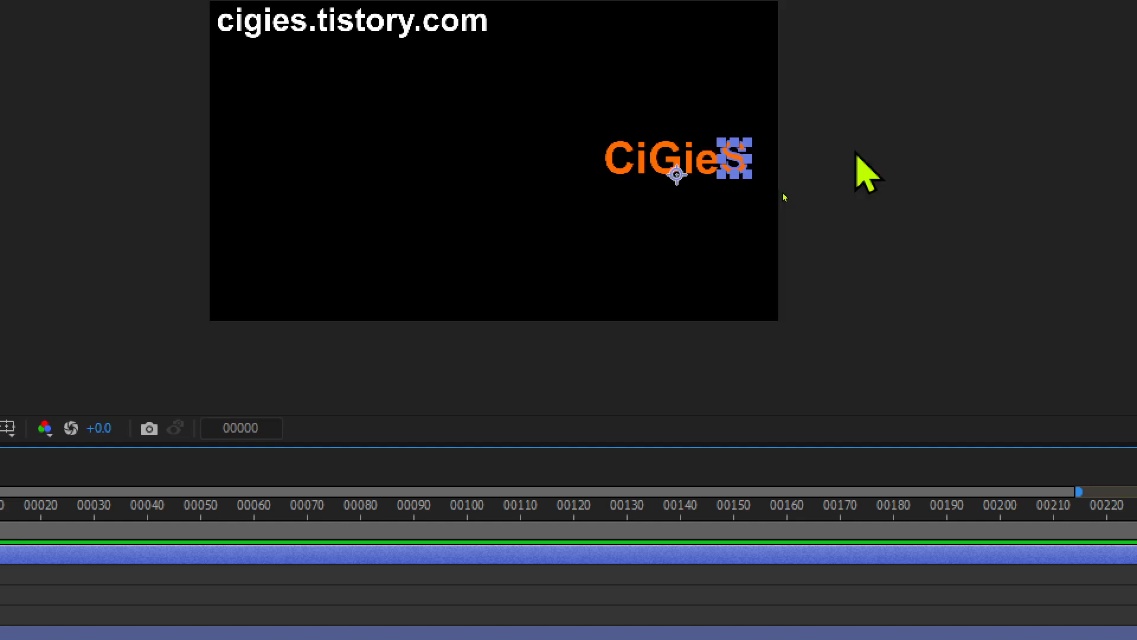
scroll(782, 158, "up", 2)
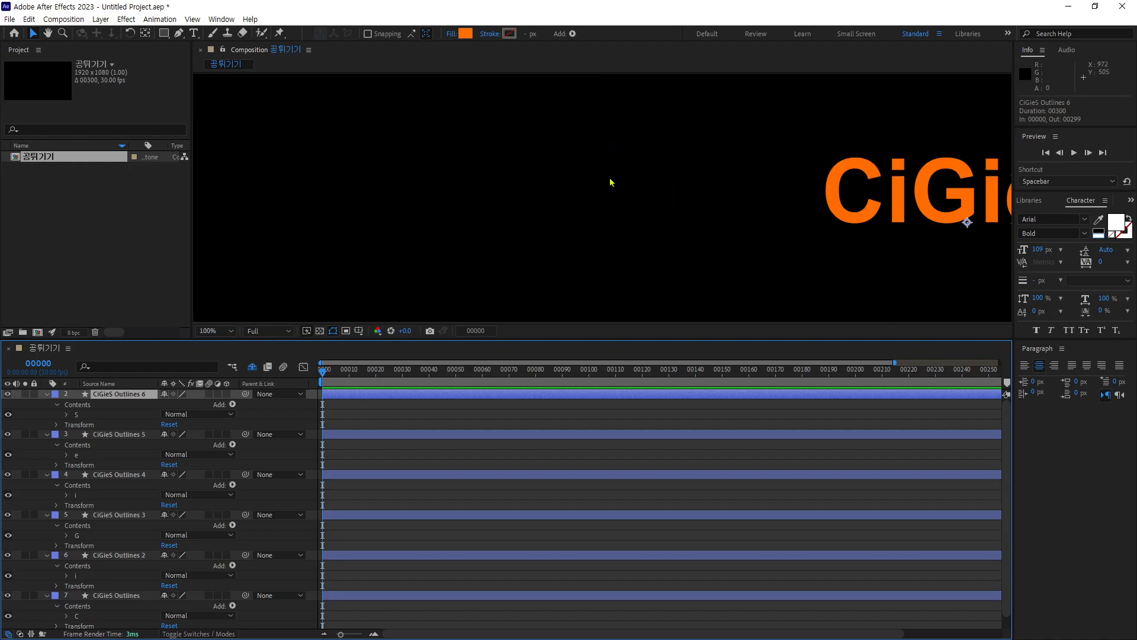
scroll(611, 182, "up", 2)
scroll(611, 183, "down", 4)
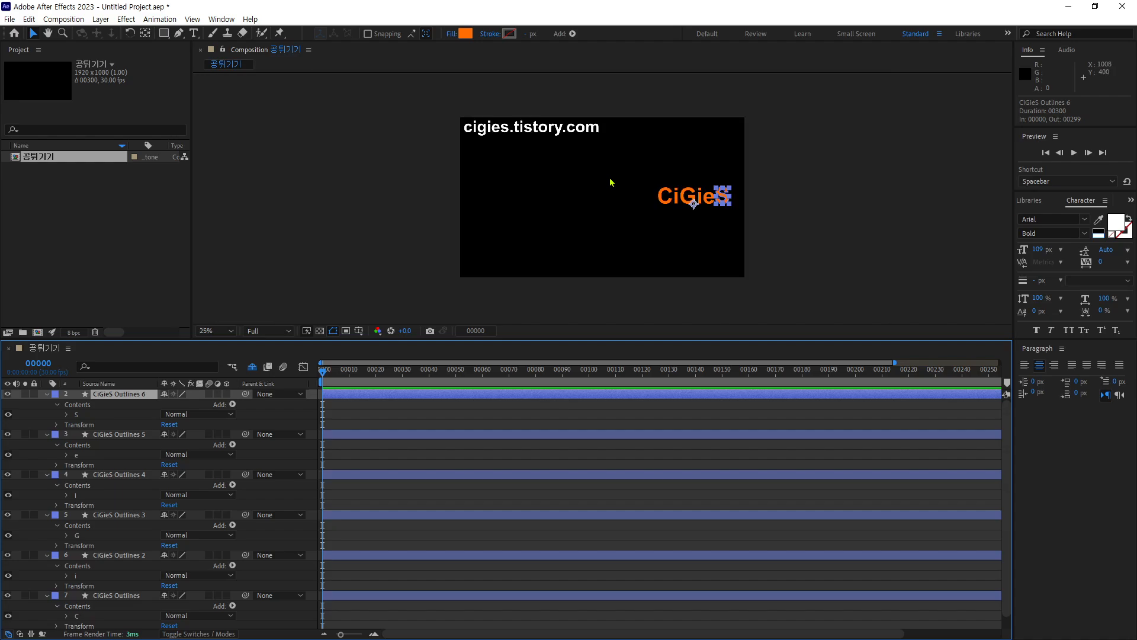
scroll(612, 182, "up", 2)
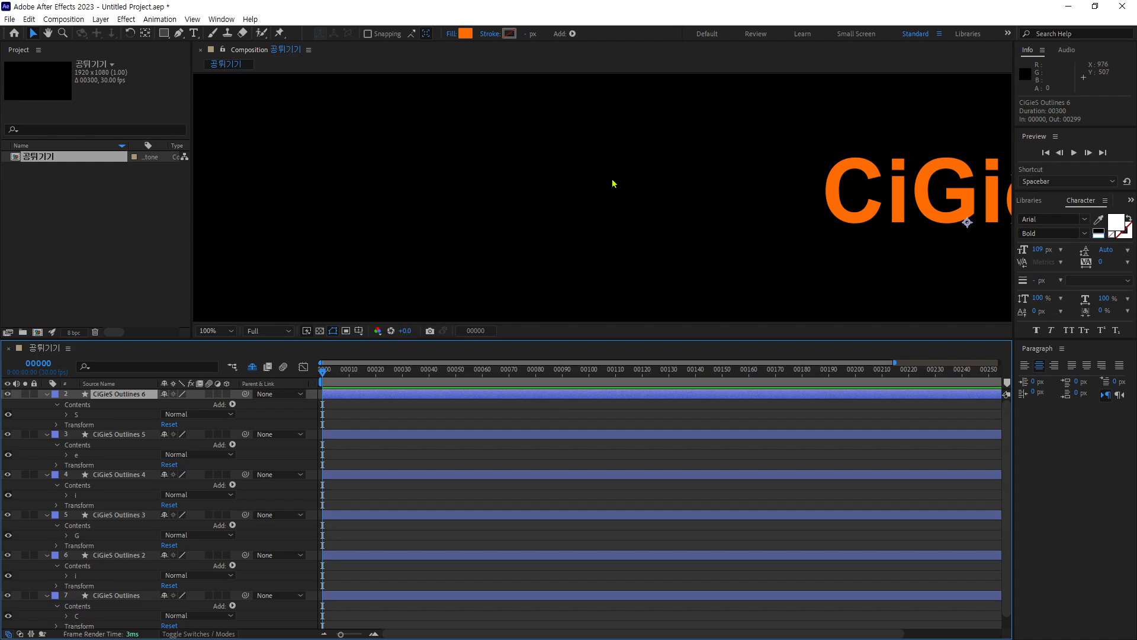
key("h")
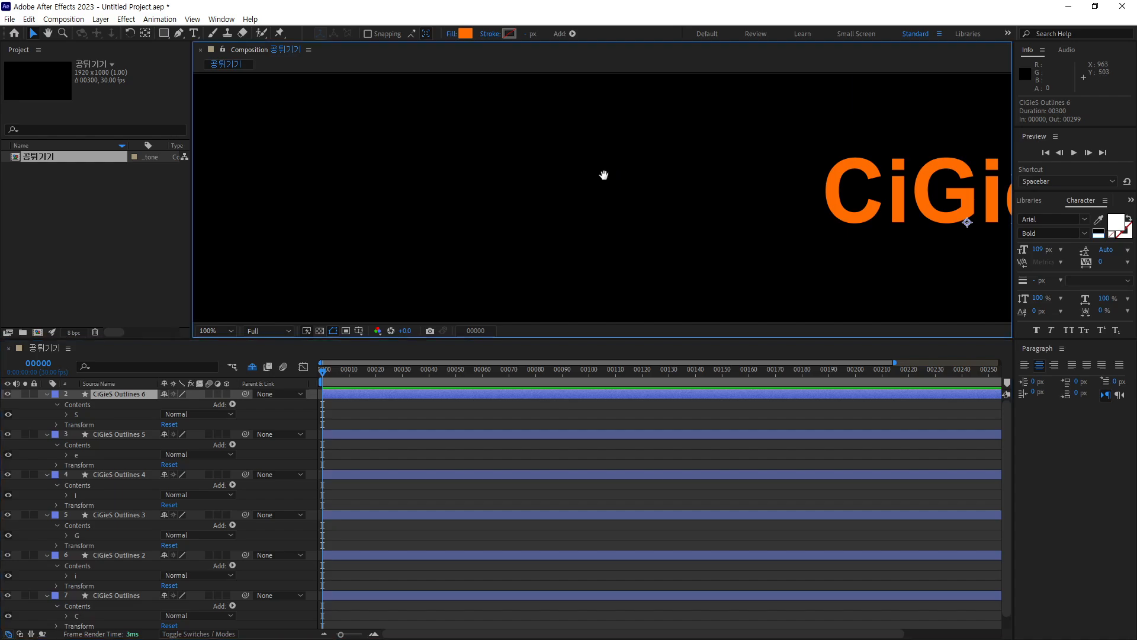
key("v")
key("h")
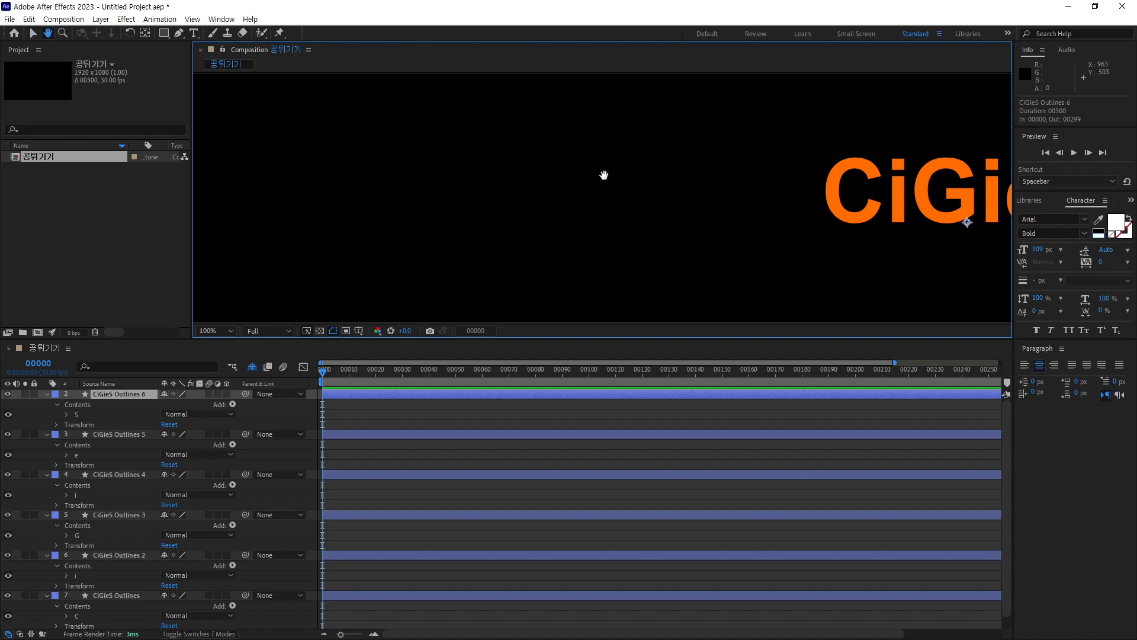
key("v")
key("h")
left_click_drag(821, 191, 456, 183)
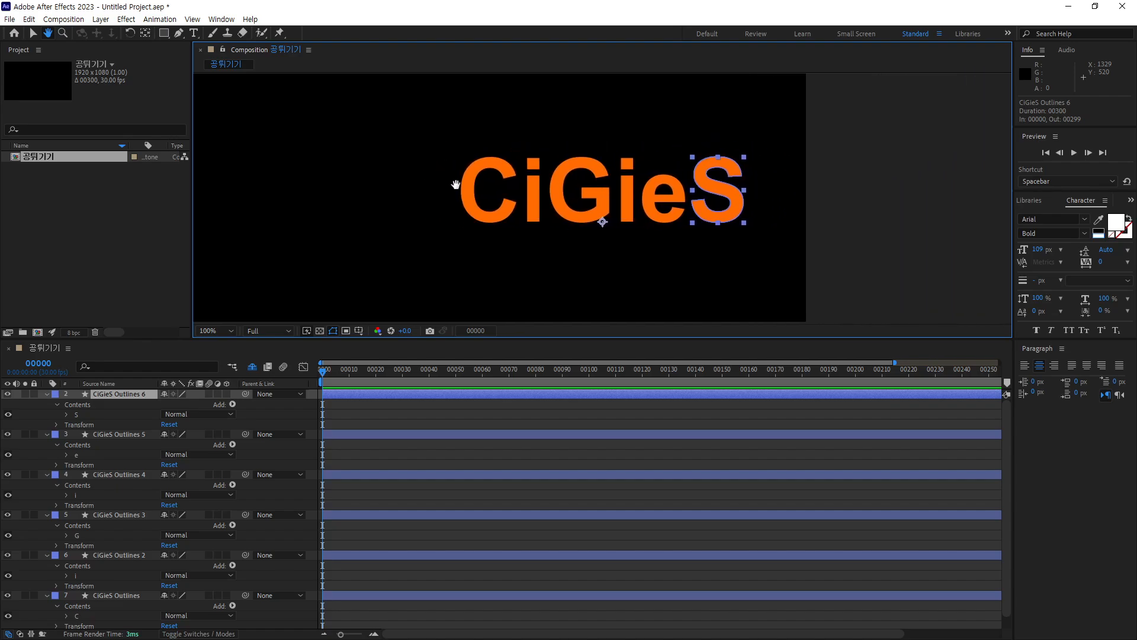
scroll(604, 189, "down", 3)
scroll(604, 190, "up", 4)
scroll(604, 190, "down", 2)
scroll(604, 190, "up", 2)
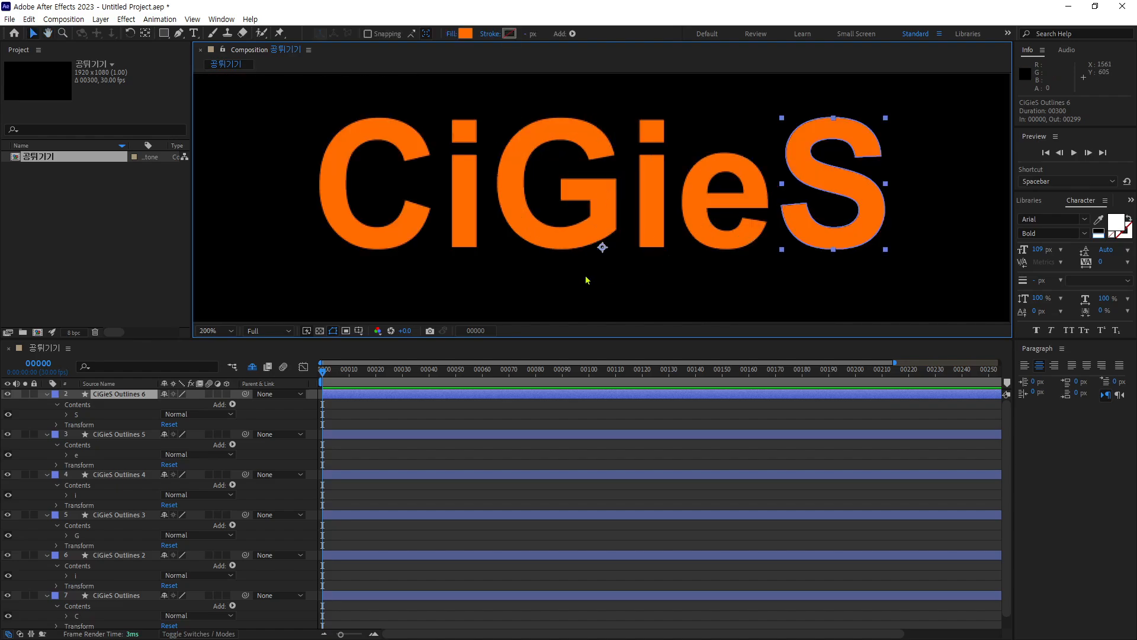
left_click_drag(711, 212, 730, 208)
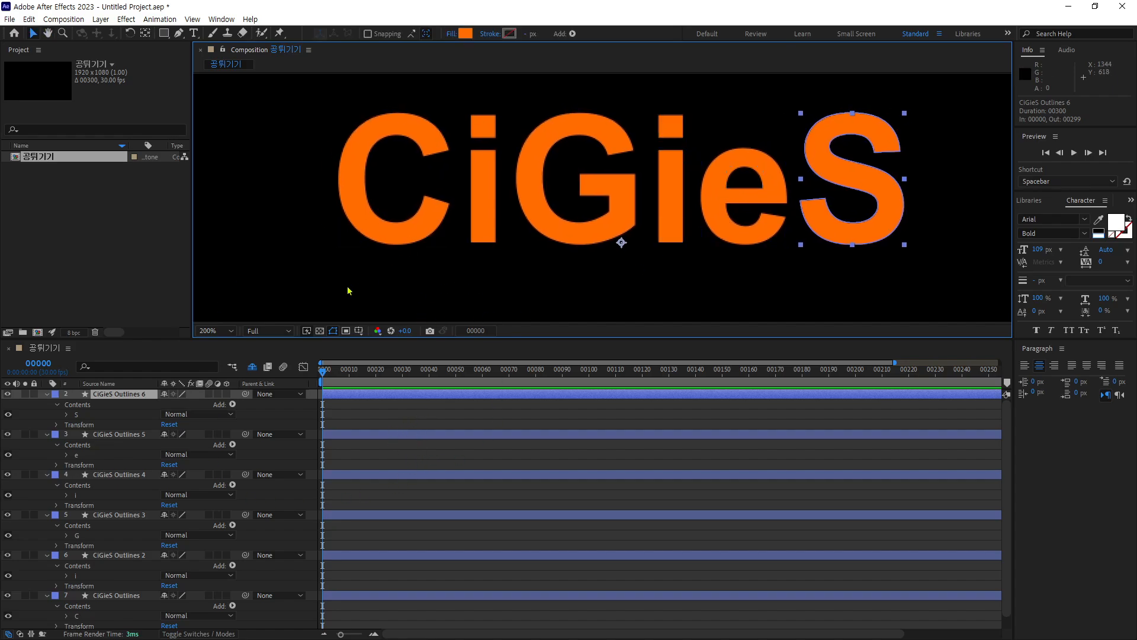
Move the letter C's anchor point to the bottom centre of the letter using the Pan Behind (Anchor Point) tool.
left_click(386, 216)
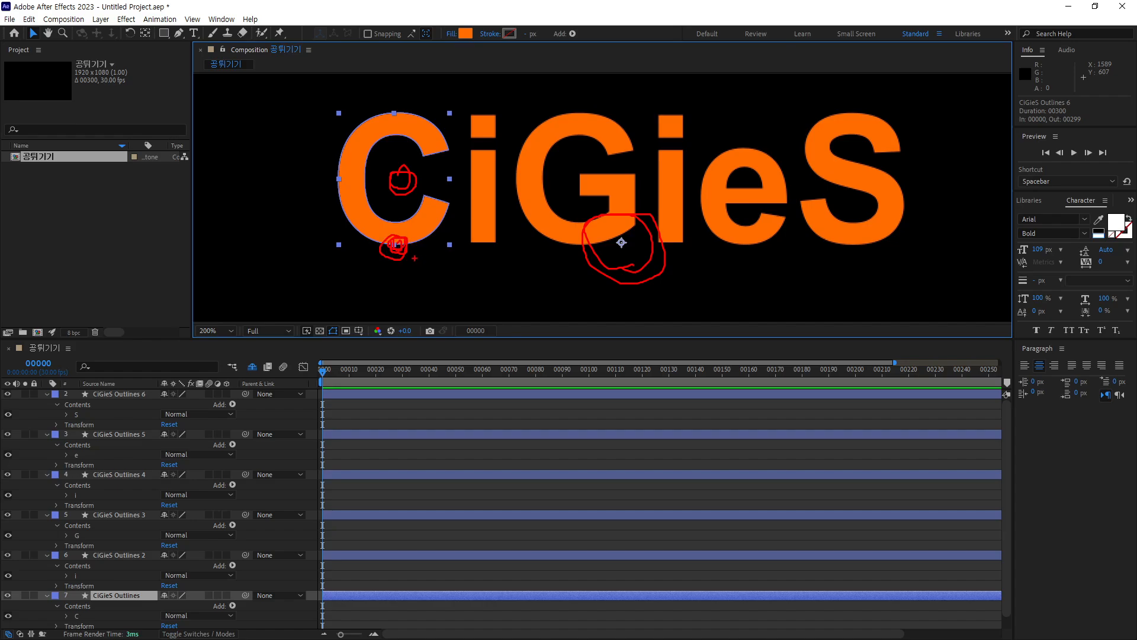
key("Escape")
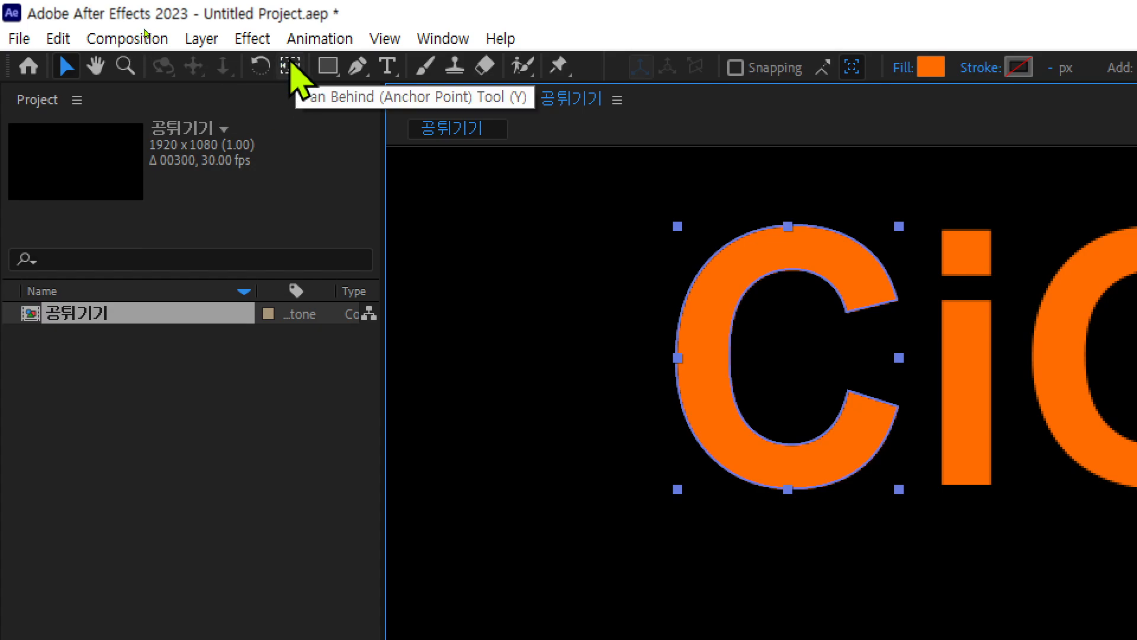
left_click(290, 64)
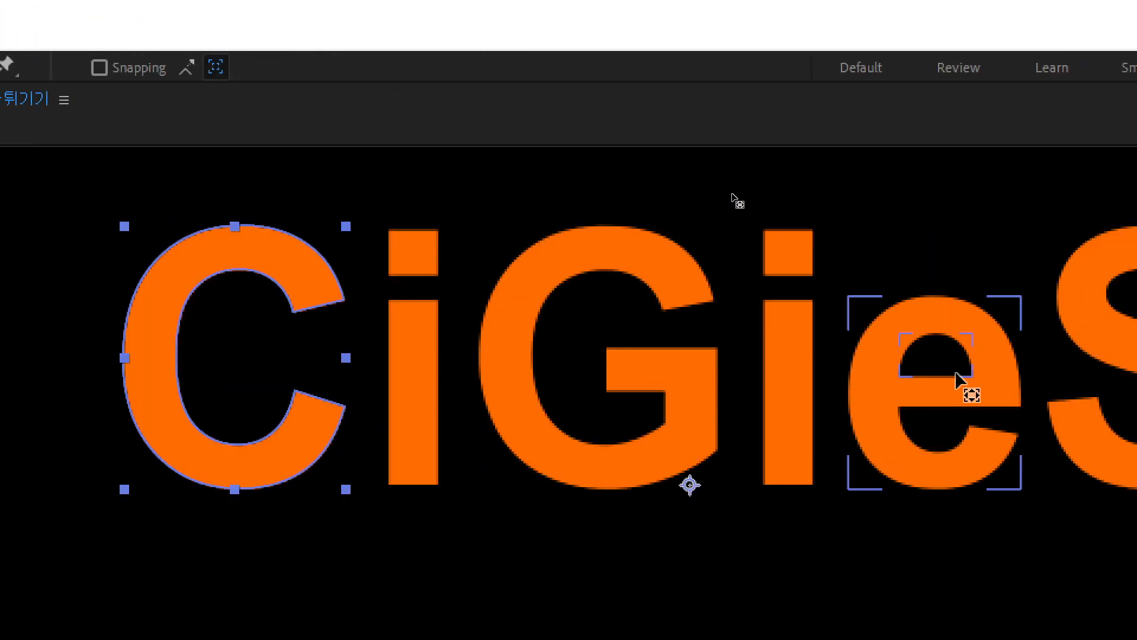
left_click(686, 488)
left_click_drag(686, 489, 234, 521)
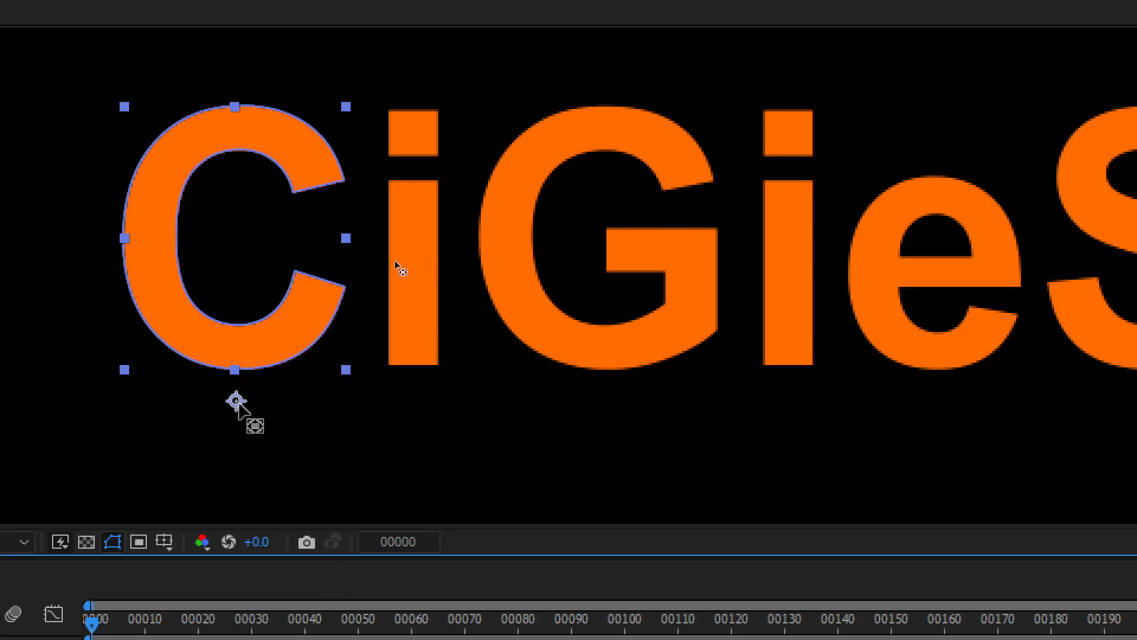
left_click_drag(237, 403, 235, 377)
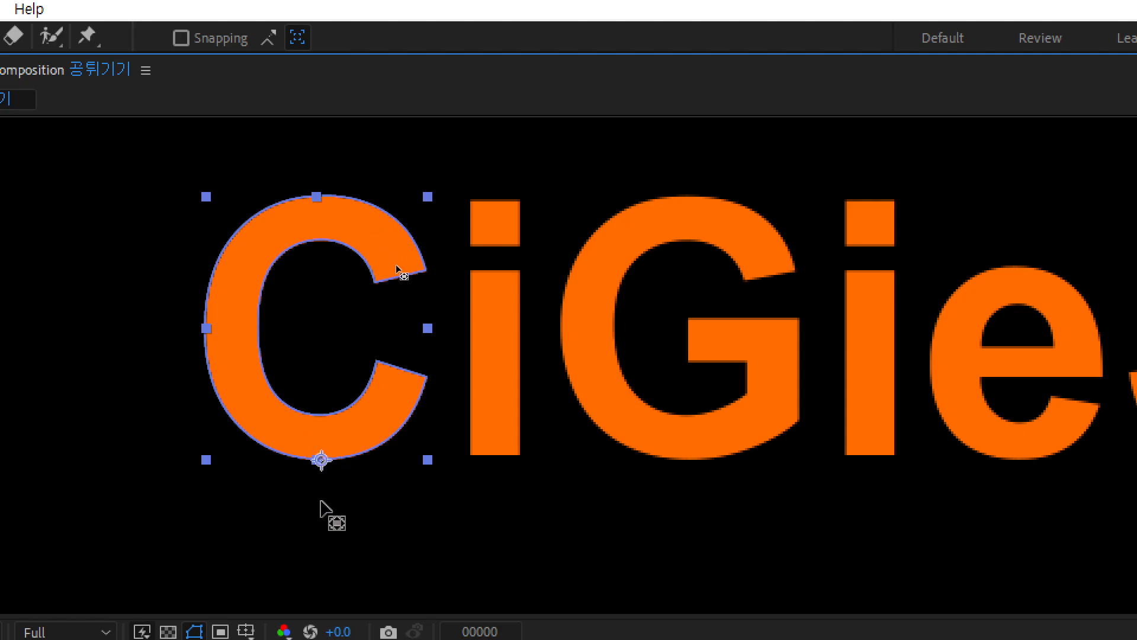
Move the anchor points of the first i and the G to the bottom centre of each letter.
left_click(496, 320)
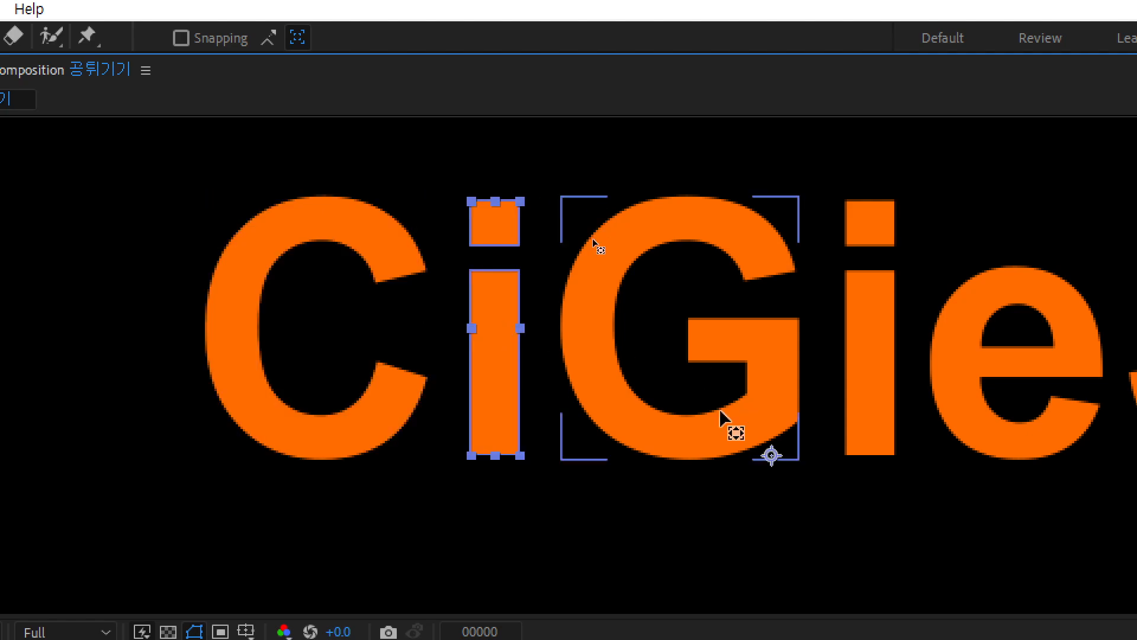
left_click_drag(767, 453, 498, 466)
left_click(750, 421)
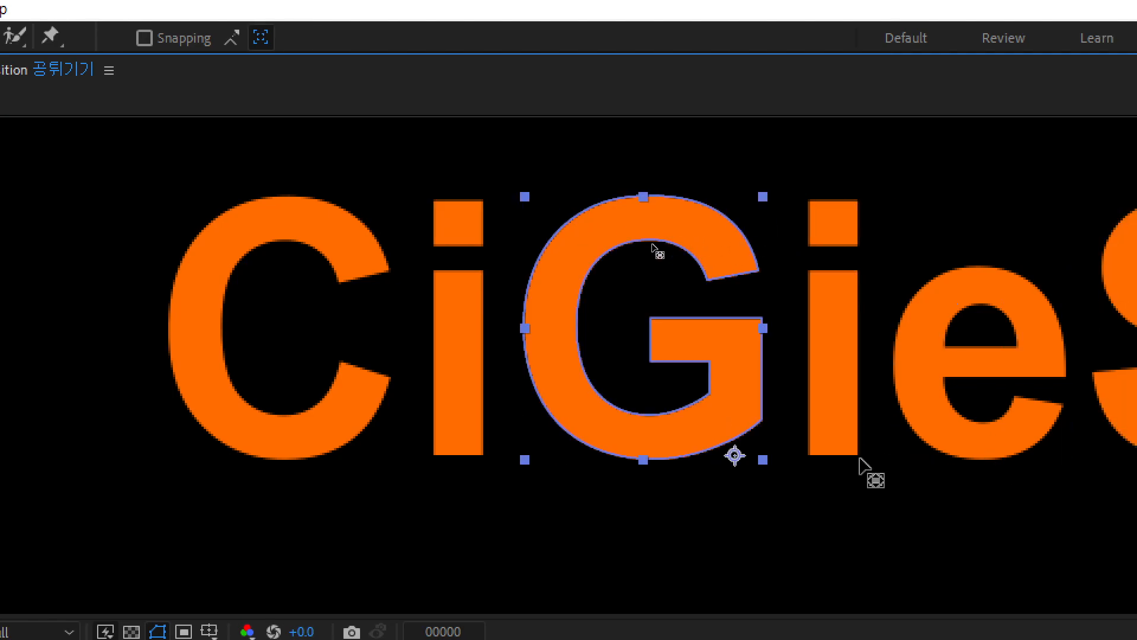
left_click_drag(771, 456, 630, 460)
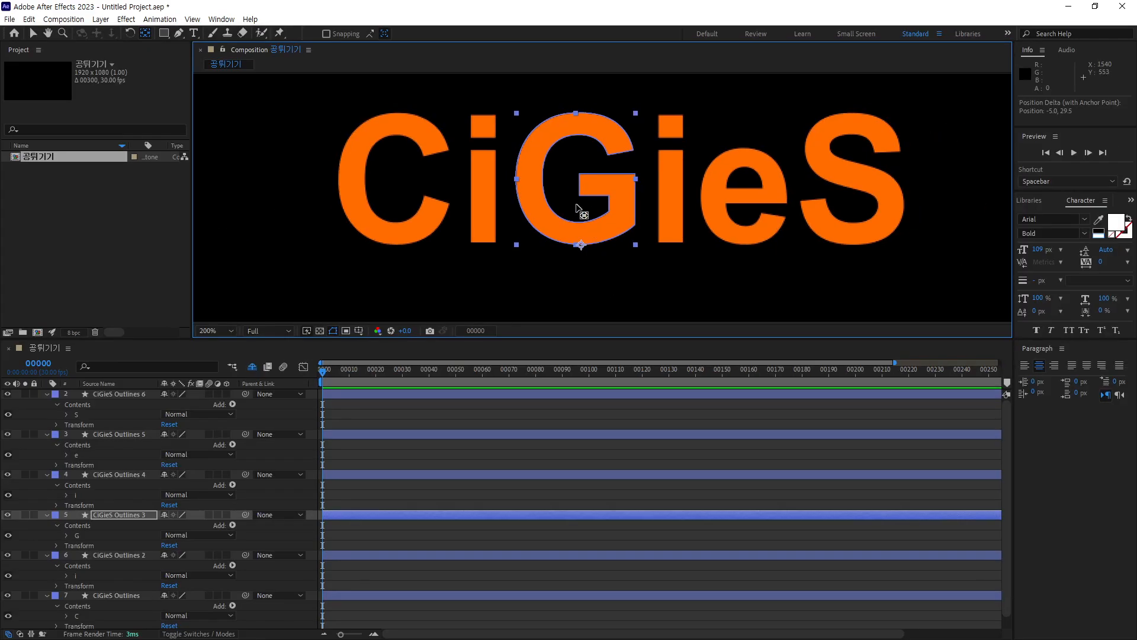
left_click(581, 254)
left_click(585, 232)
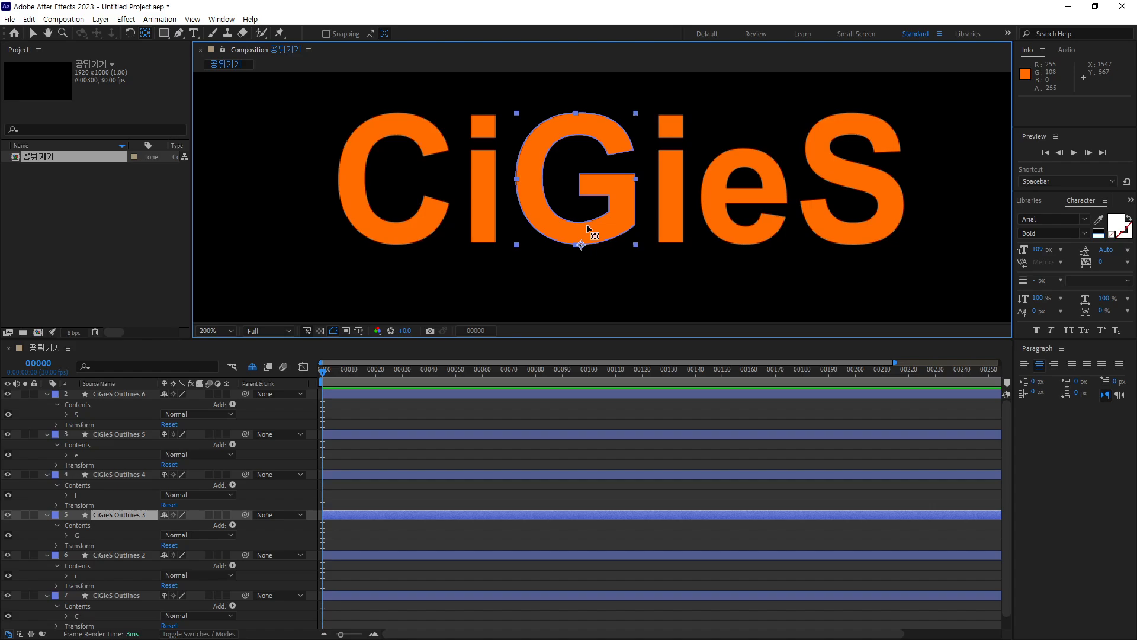
left_click_drag(582, 244, 575, 244)
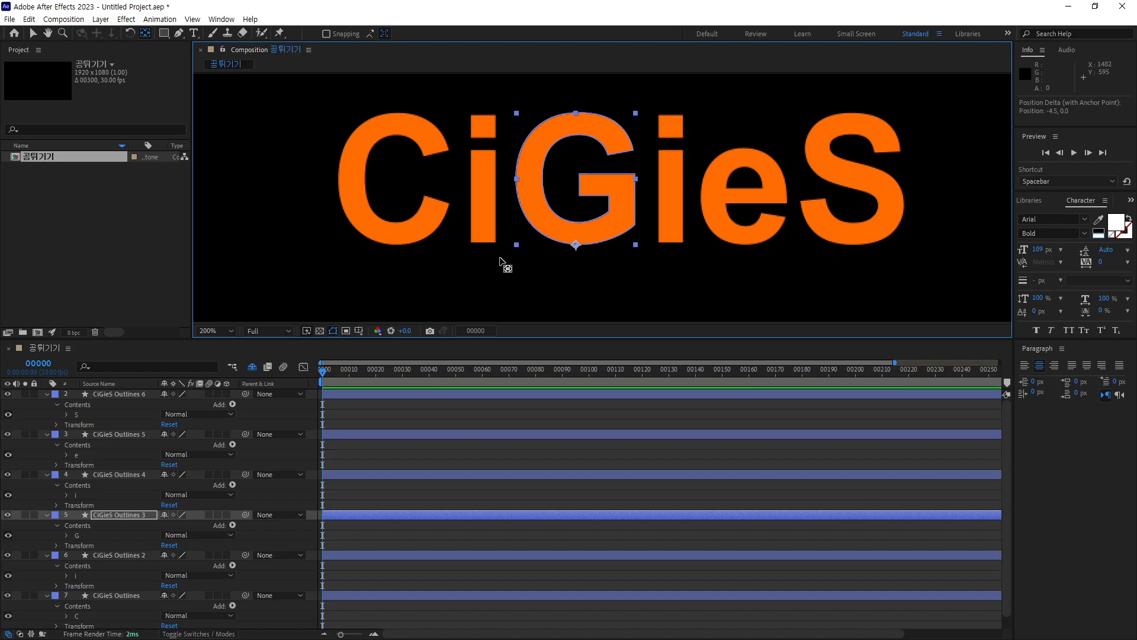
Place the anchor points of the second i, the e and the S at their bottom centres, and fine-tune the C's anchor point.
left_click(428, 241)
left_click_drag(396, 245, 394, 244)
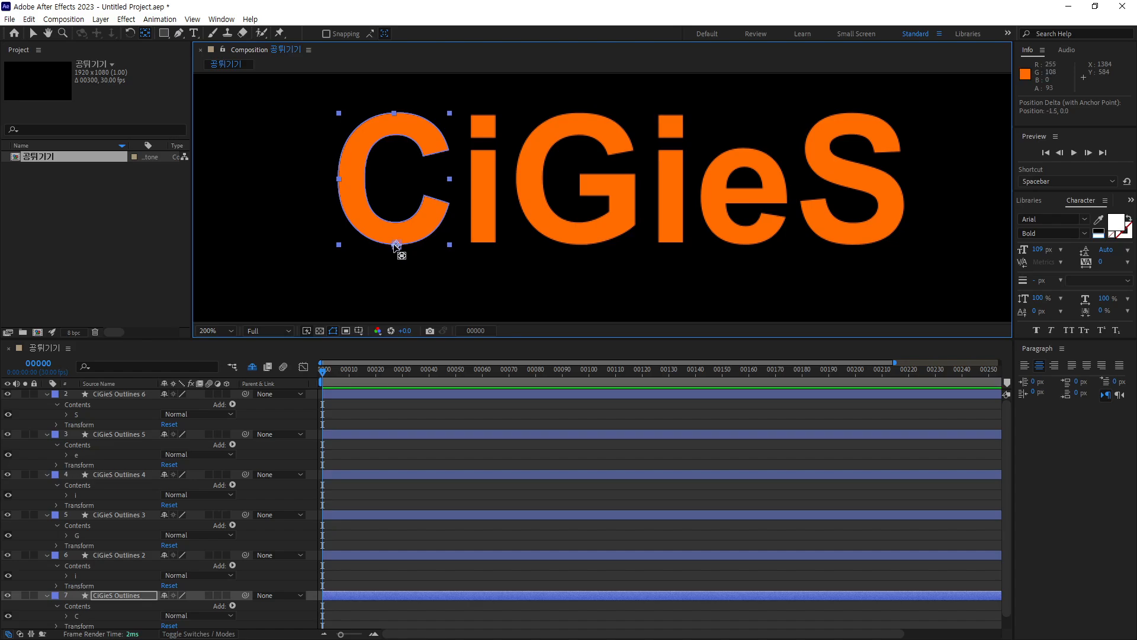
left_click(669, 224)
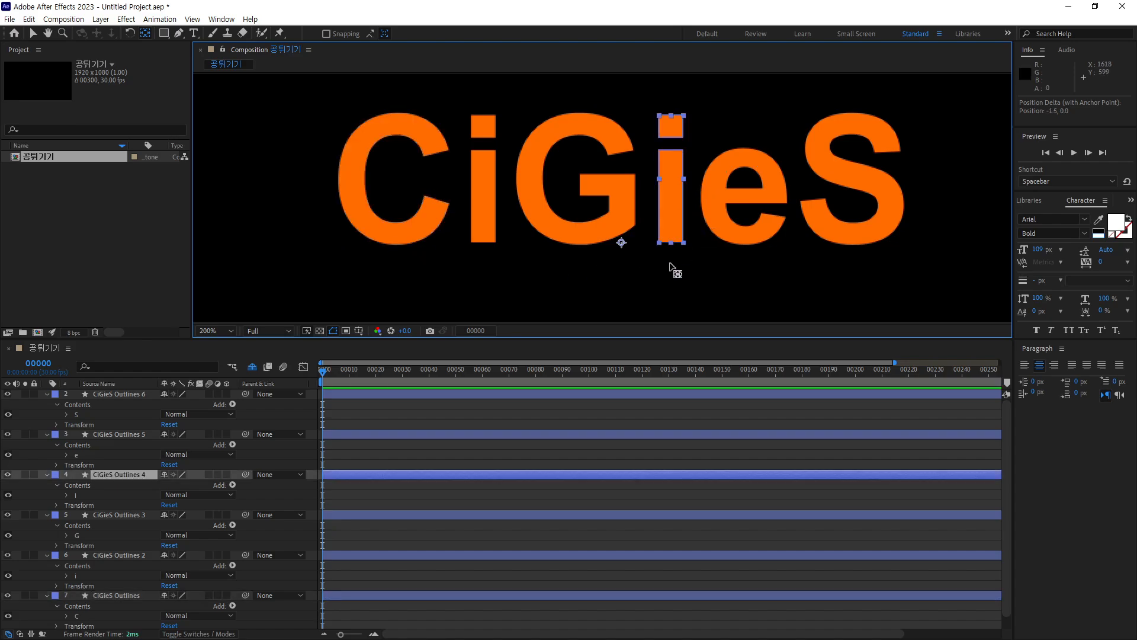
left_click_drag(622, 244, 745, 244)
left_click(718, 221)
left_click(850, 230)
left_click_drag(623, 243, 853, 245)
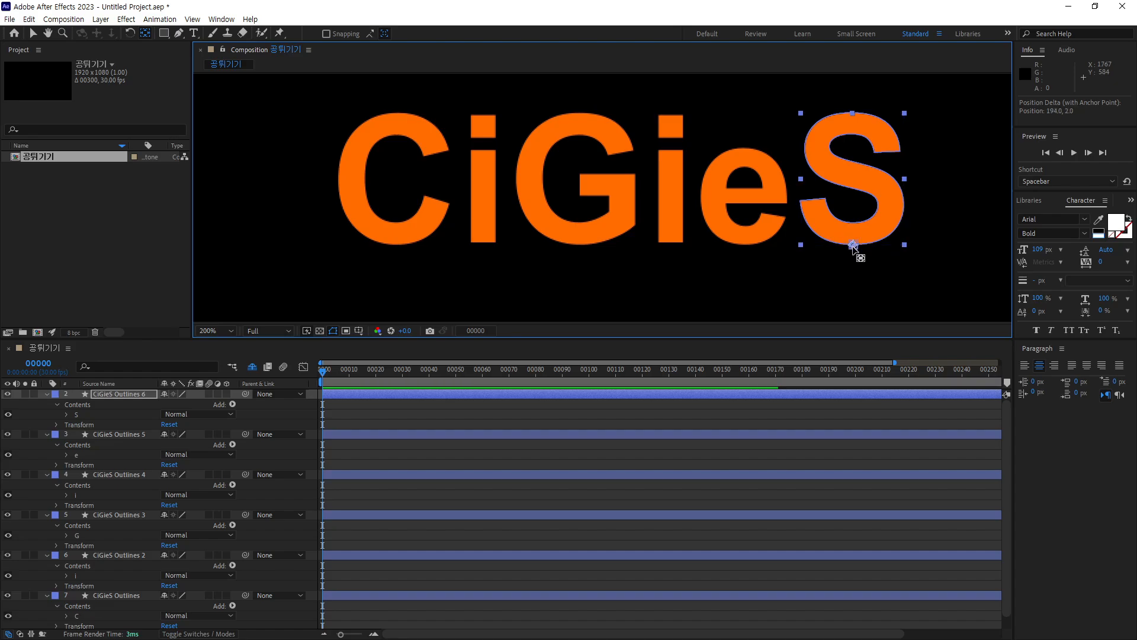
left_click(413, 240)
left_click_drag(397, 248, 391, 244)
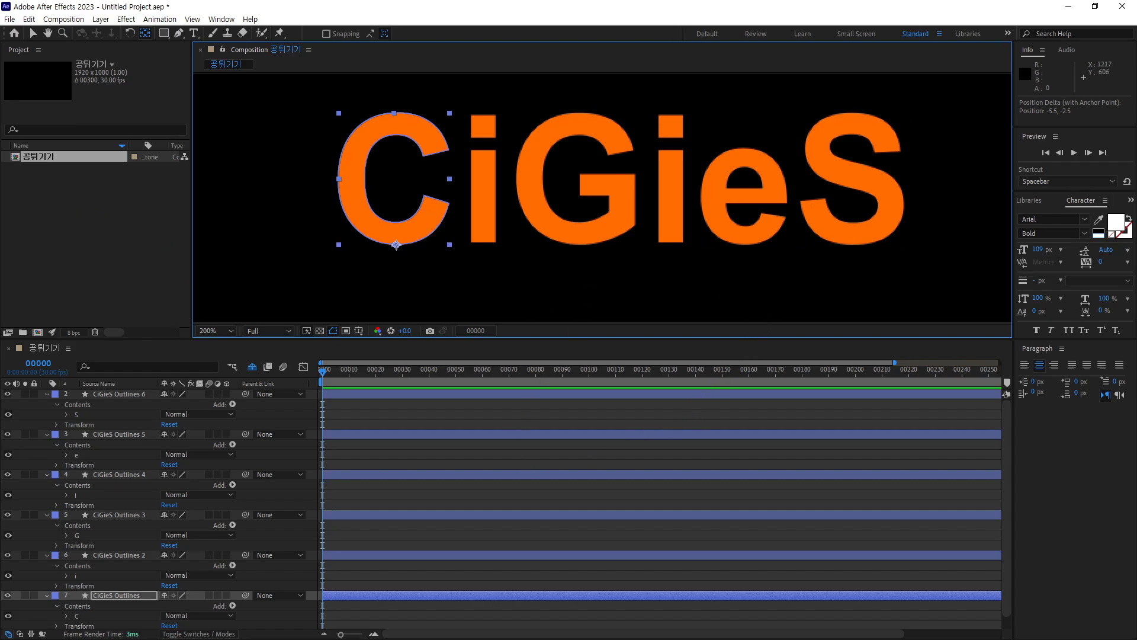
key("ctrl+a")
left_click(332, 193)
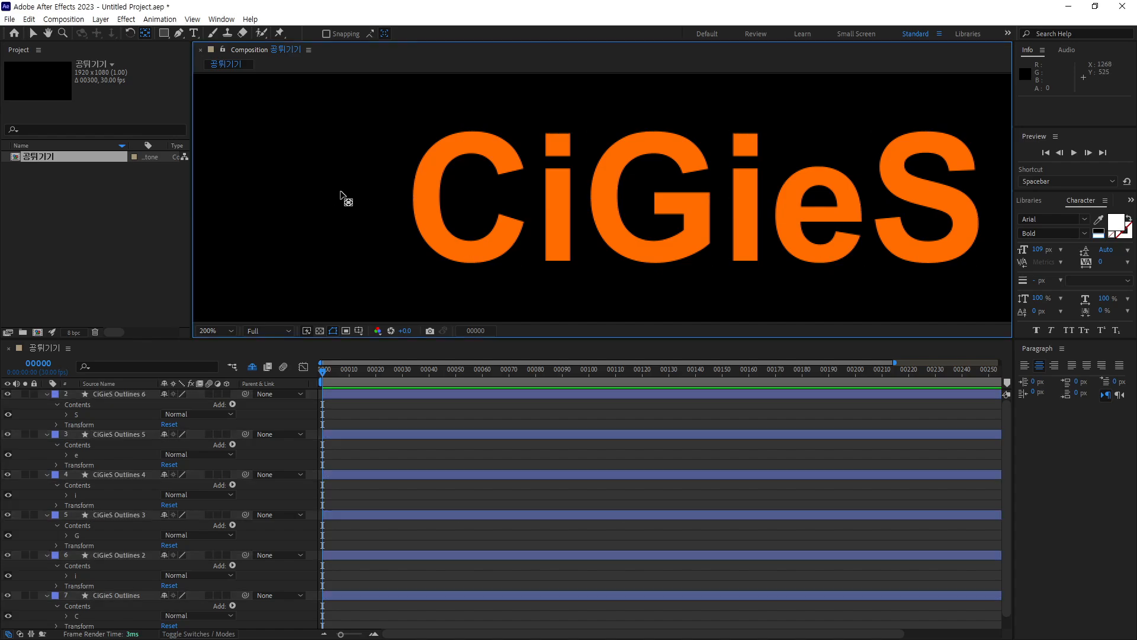
scroll(481, 212, "down", 4)
left_click_drag(424, 209, 556, 205)
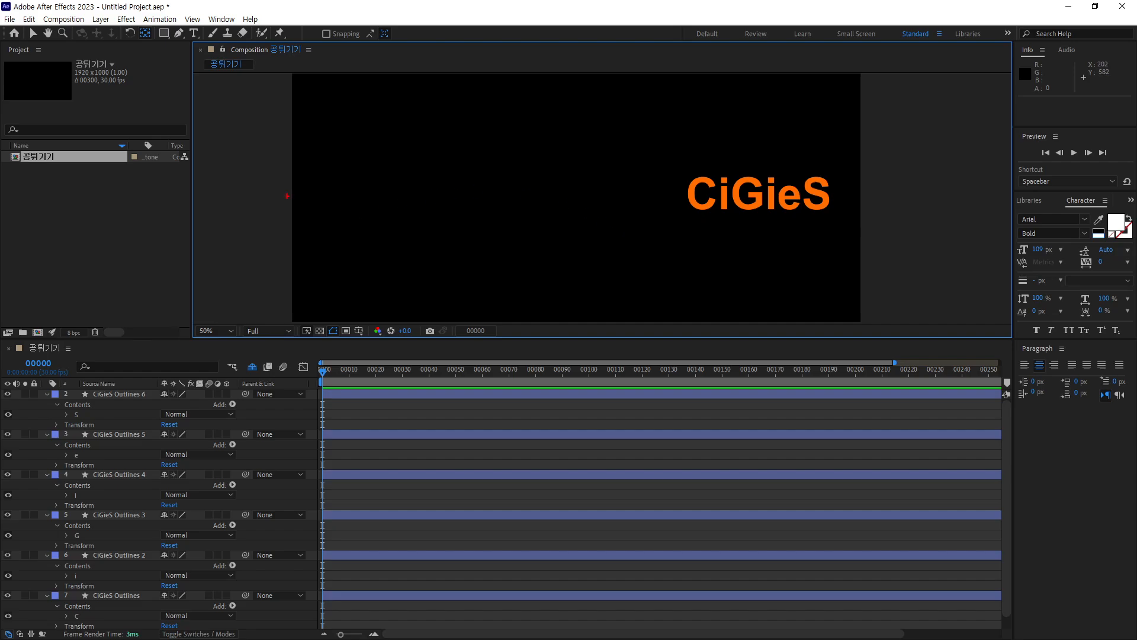
mouse_move(337, 170)
left_mouse_down()
mouse_move(470, 207)
mouse_move(573, 179)
left_mouse_up()
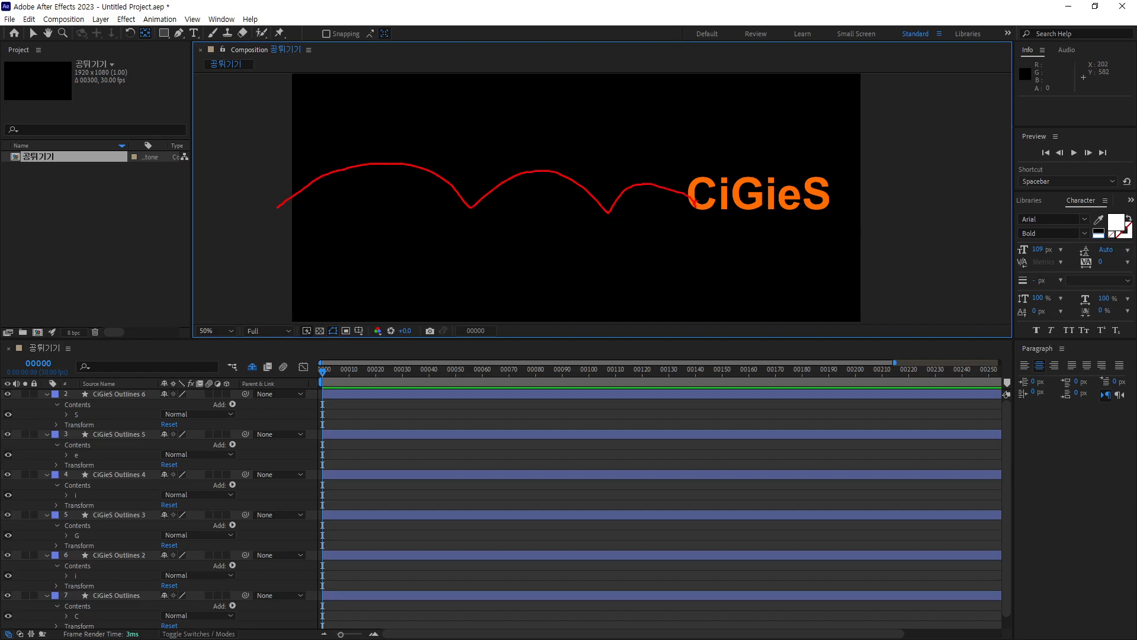
key("Escape")
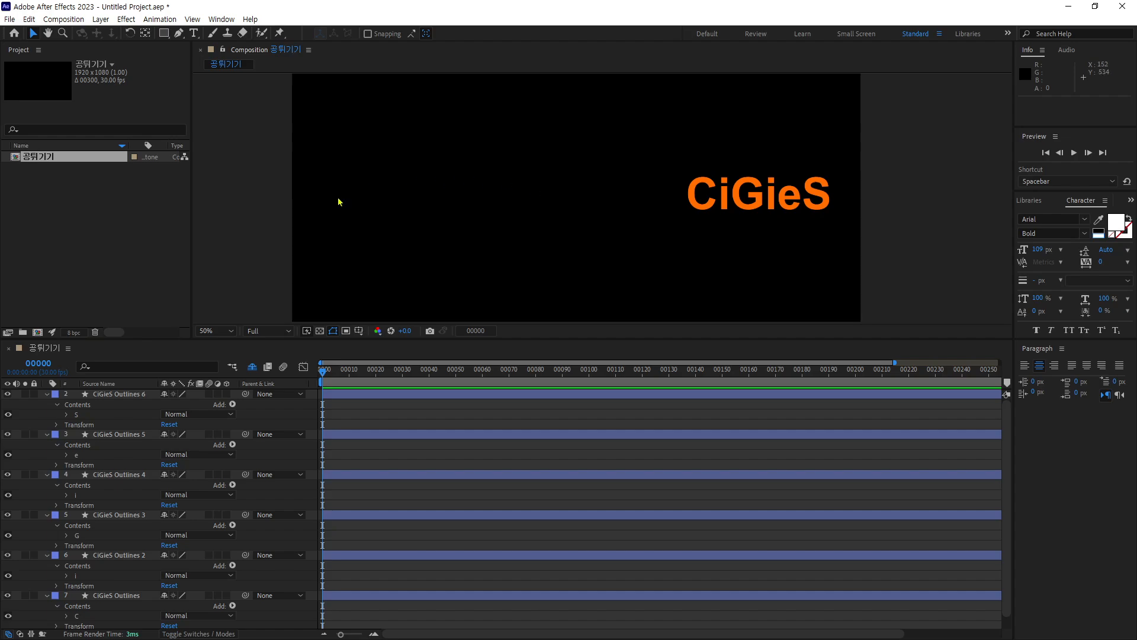
mouse_move(251, 210)
left_mouse_down()
mouse_move(297, 182)
mouse_move(403, 185)
mouse_move(453, 220)
mouse_move(555, 170)
mouse_move(658, 200)
mouse_move(748, 187)
mouse_move(829, 199)
left_mouse_up()
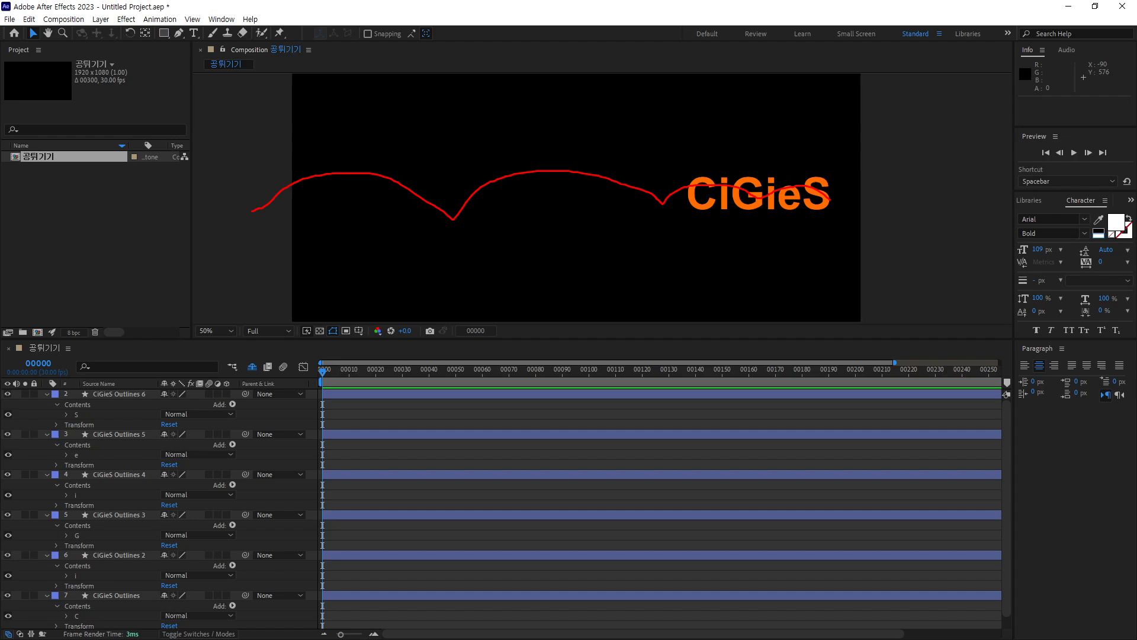
left_click_drag(295, 160, 333, 157)
left_click_drag(574, 148, 426, 148)
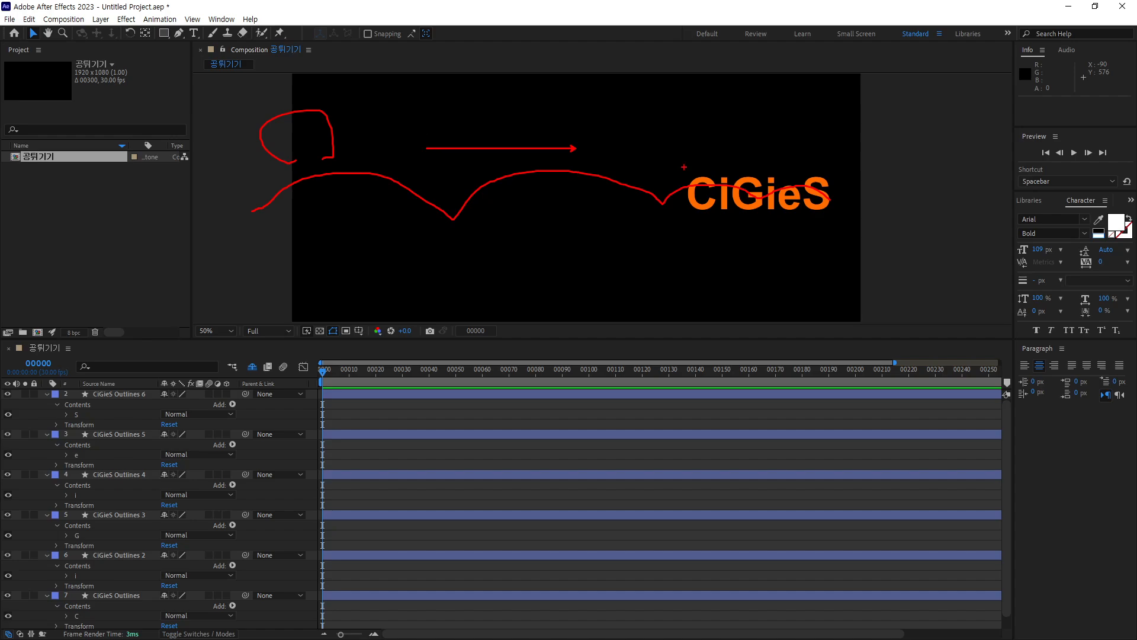
mouse_move(671, 139)
left_mouse_down()
mouse_move(731, 221)
mouse_move(764, 231)
left_mouse_up()
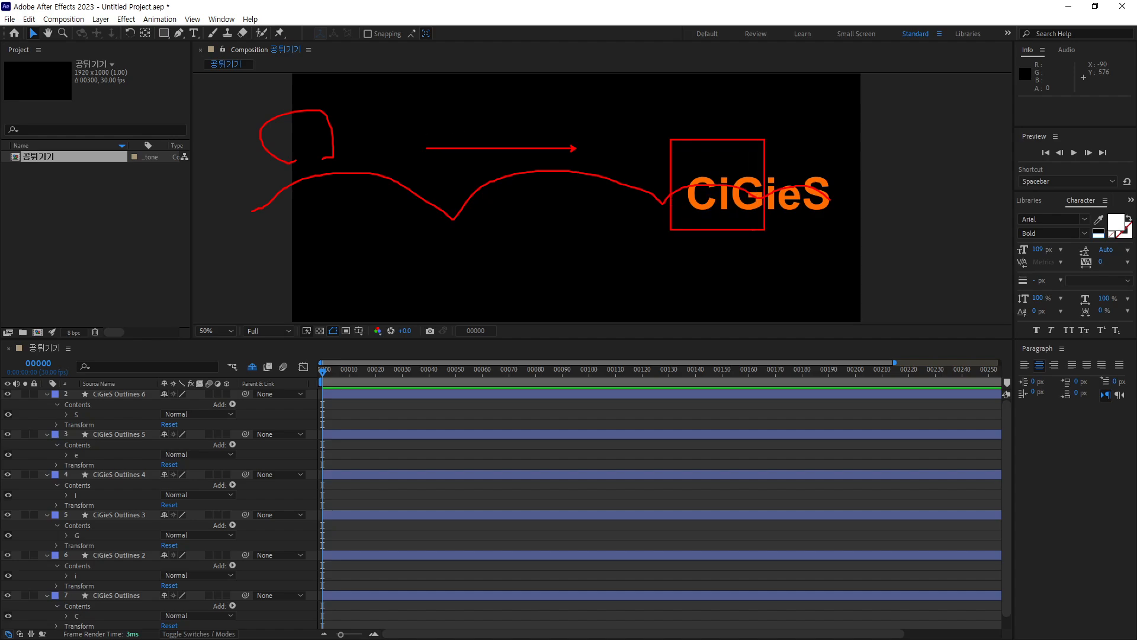
left_click_drag(659, 129, 776, 239)
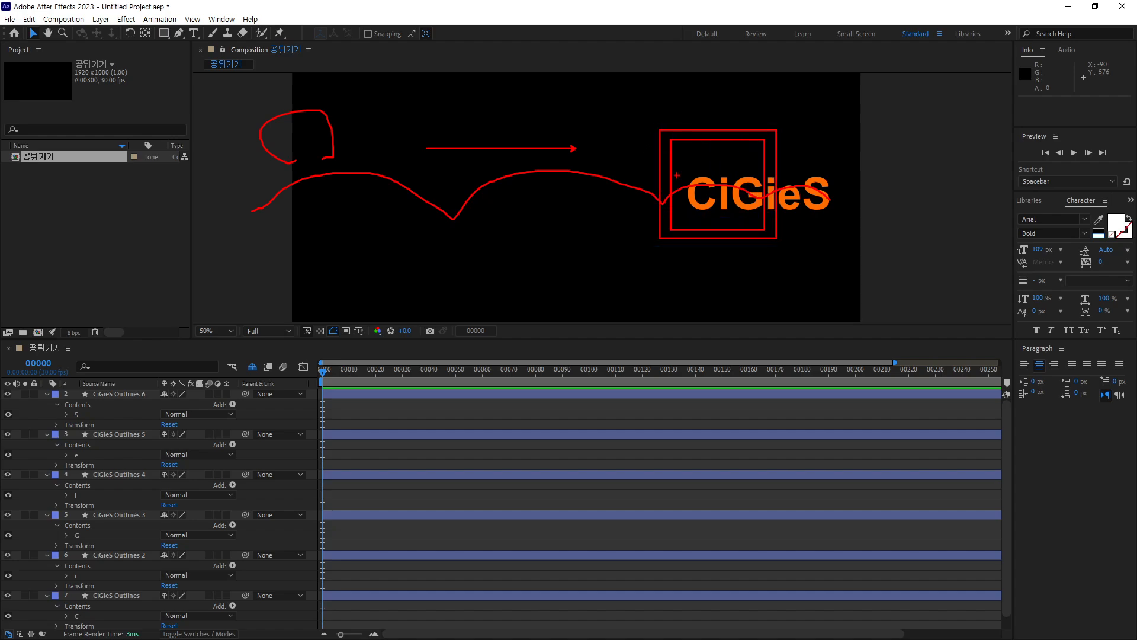
left_click_drag(849, 156, 780, 221)
left_click_drag(791, 74, 791, 147)
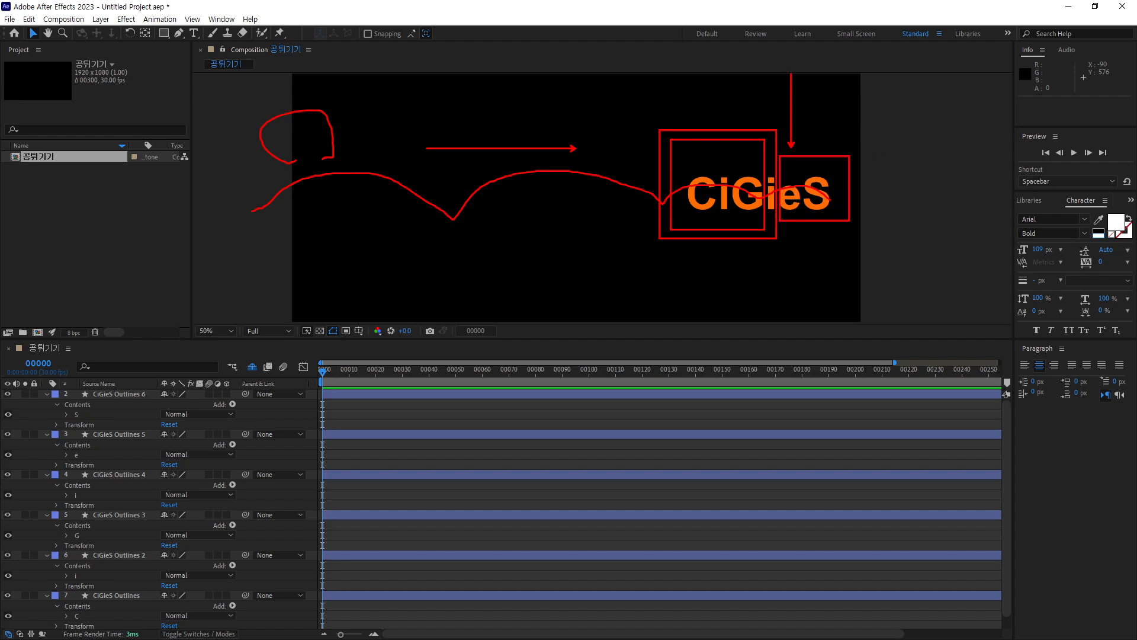
mouse_move(903, 198)
left_mouse_down()
mouse_move(857, 163)
mouse_move(831, 196)
mouse_move(828, 172)
mouse_move(831, 203)
mouse_move(863, 187)
left_mouse_up()
key("Escape")
Select the letter C in the composition and enlarge the timeline area so that all letter layers fit.
left_click(709, 206)
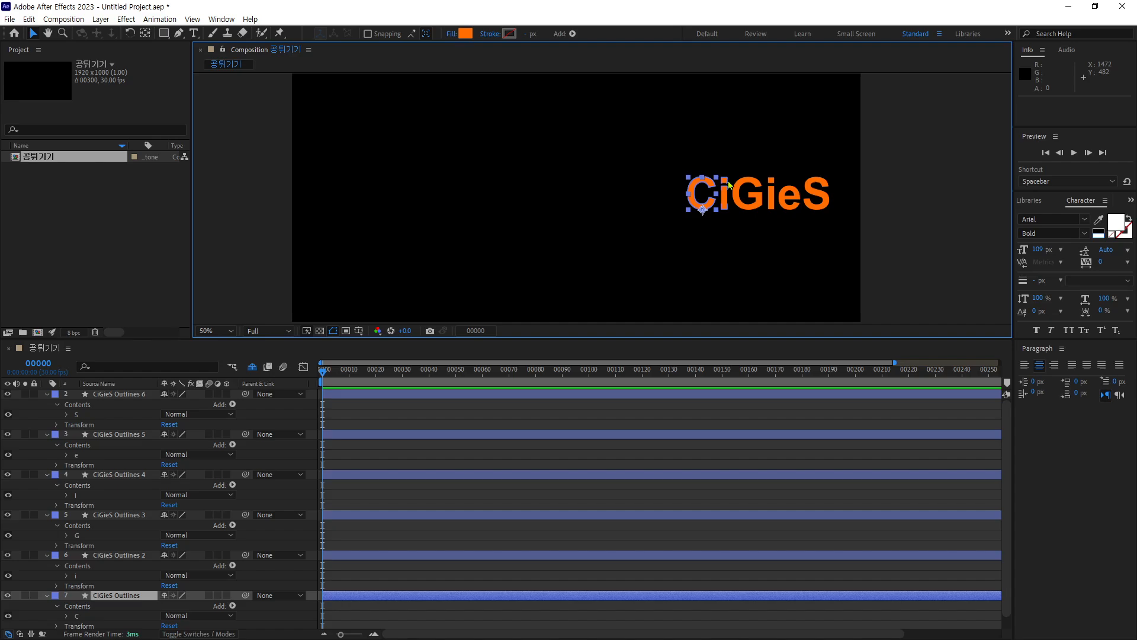
scroll(137, 533, "down", 1)
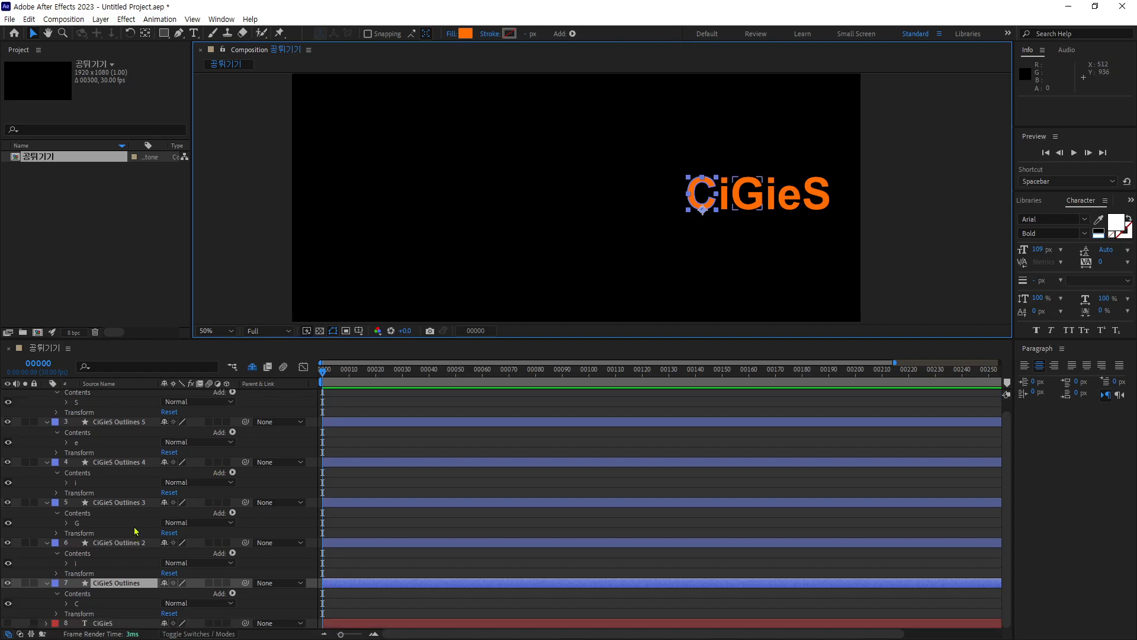
left_click_drag(167, 338, 167, 276)
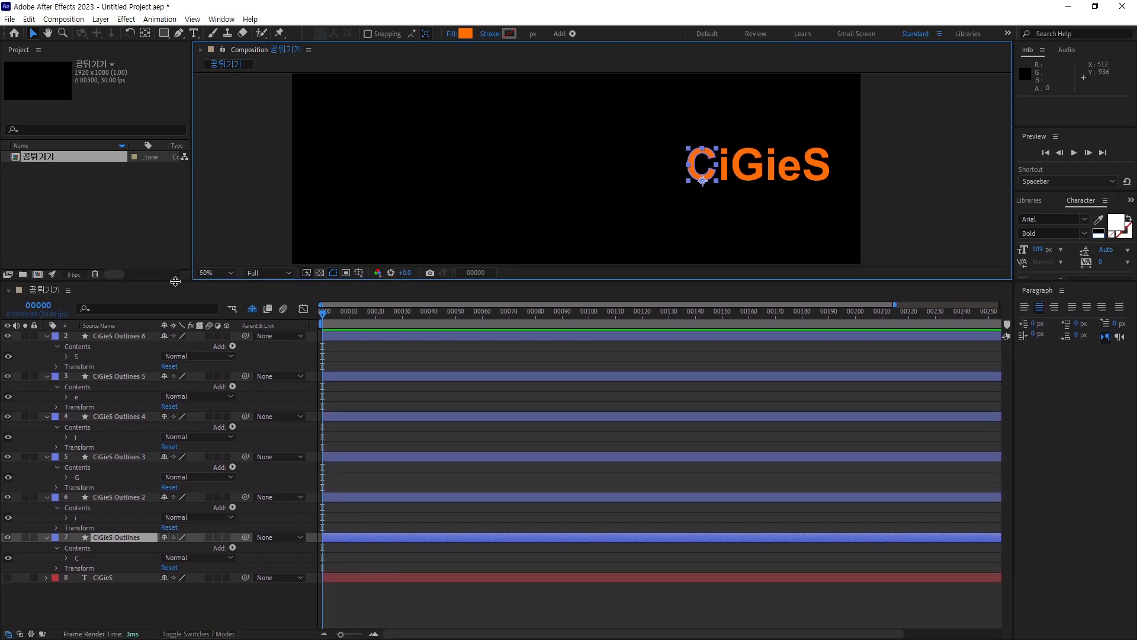
left_click_drag(745, 174, 673, 187)
scroll(691, 186, "down", 1)
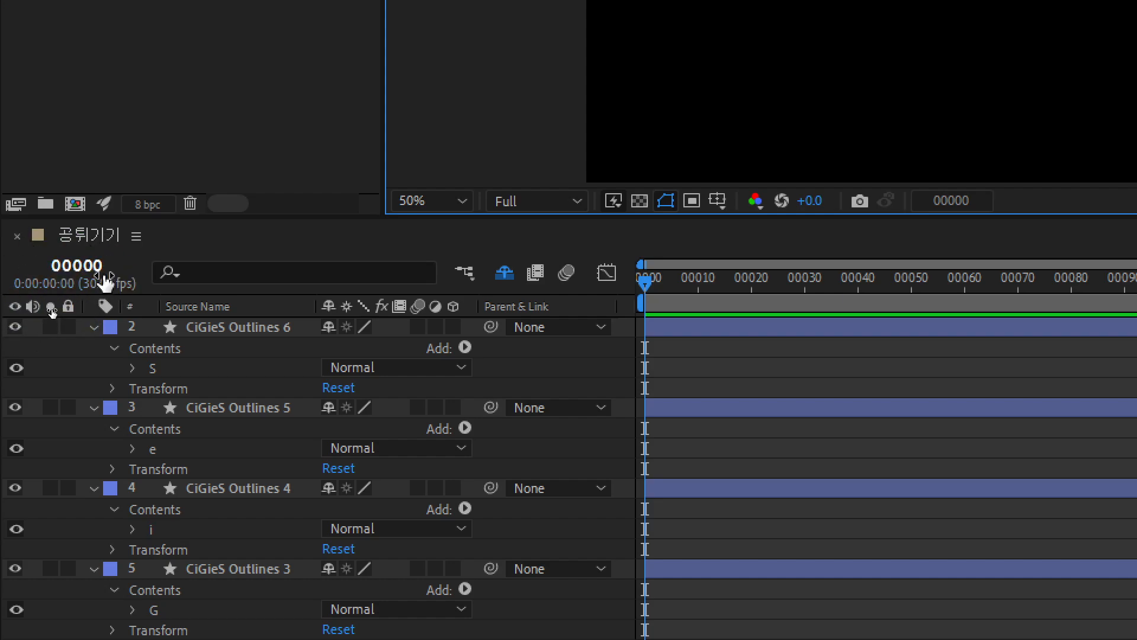
Set a Position keyframe at frame 60 on the letter C's layer, CiGieS Outlines.
left_click(86, 273)
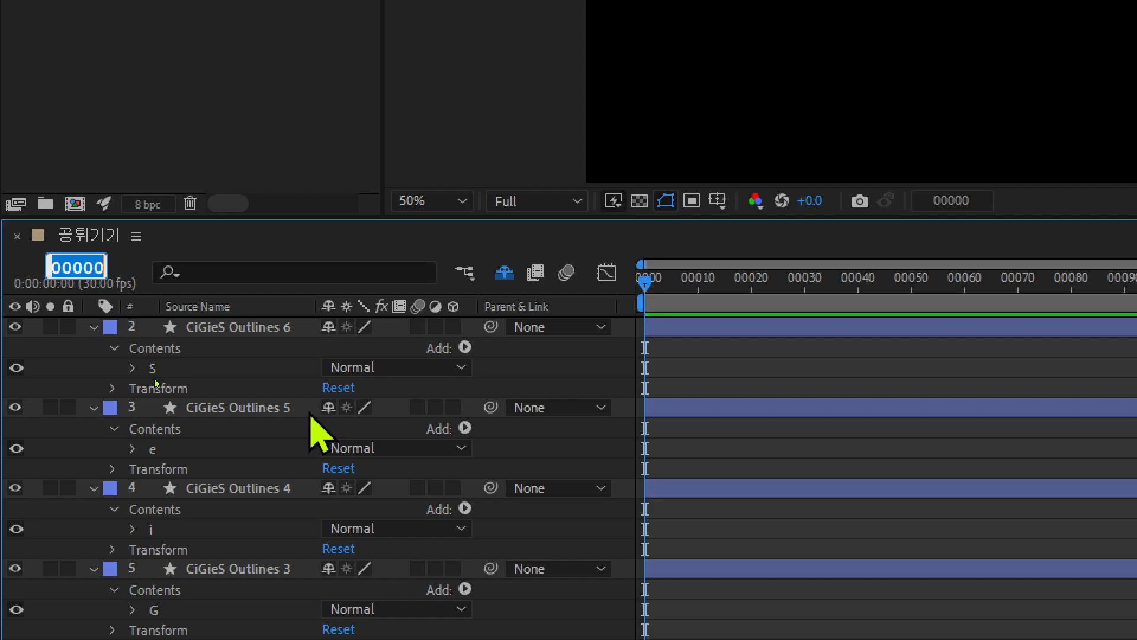
type("60")
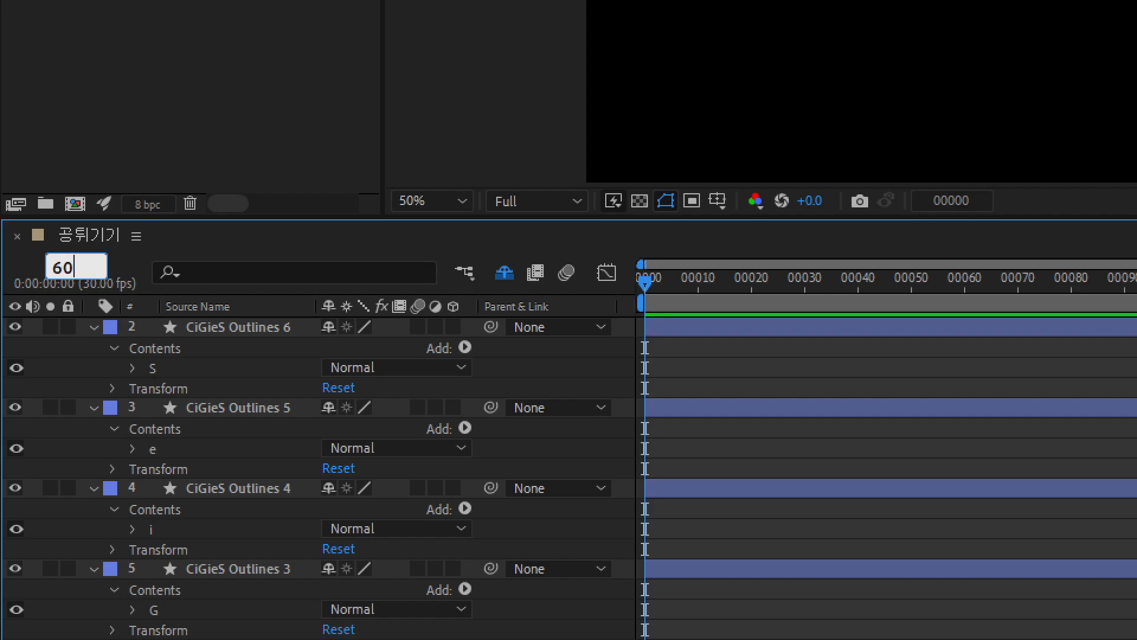
key("Return")
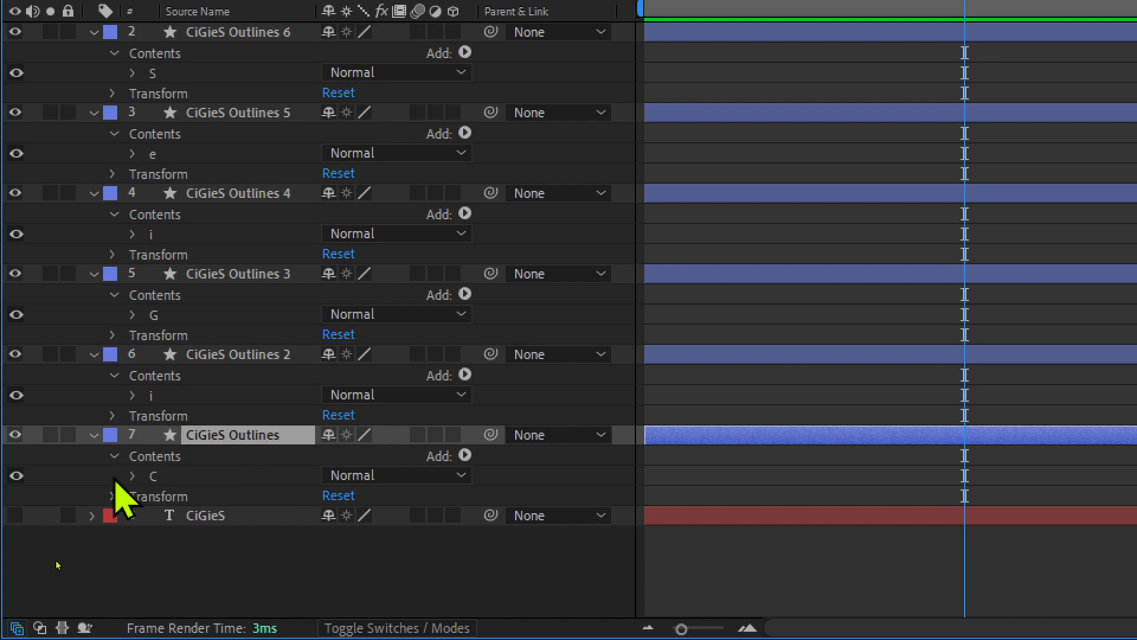
left_click(112, 497)
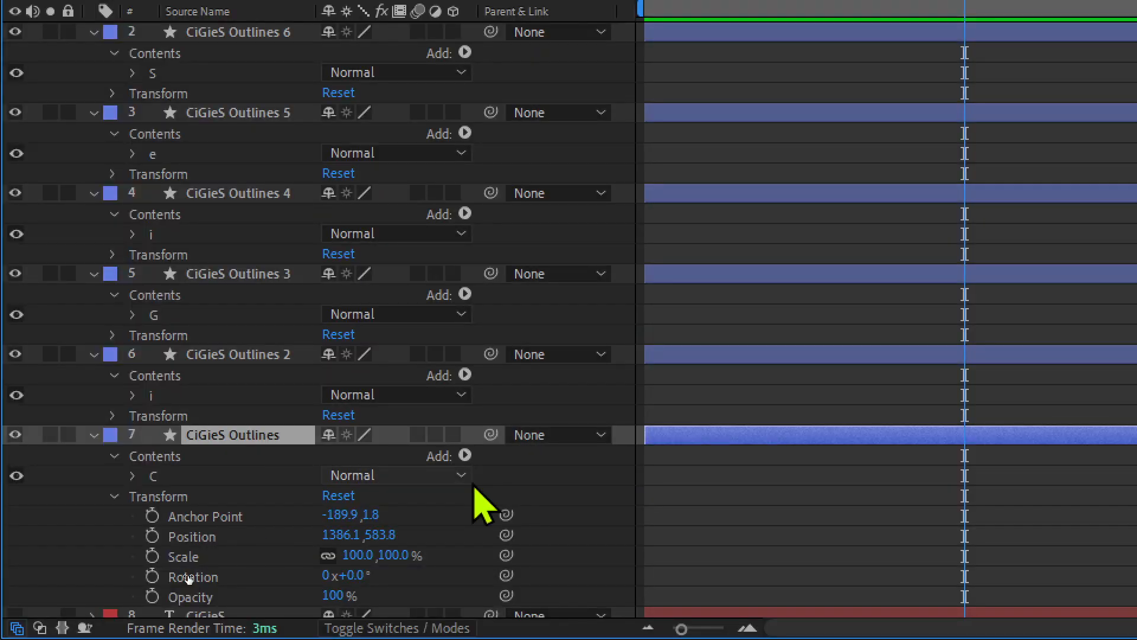
left_click(193, 537)
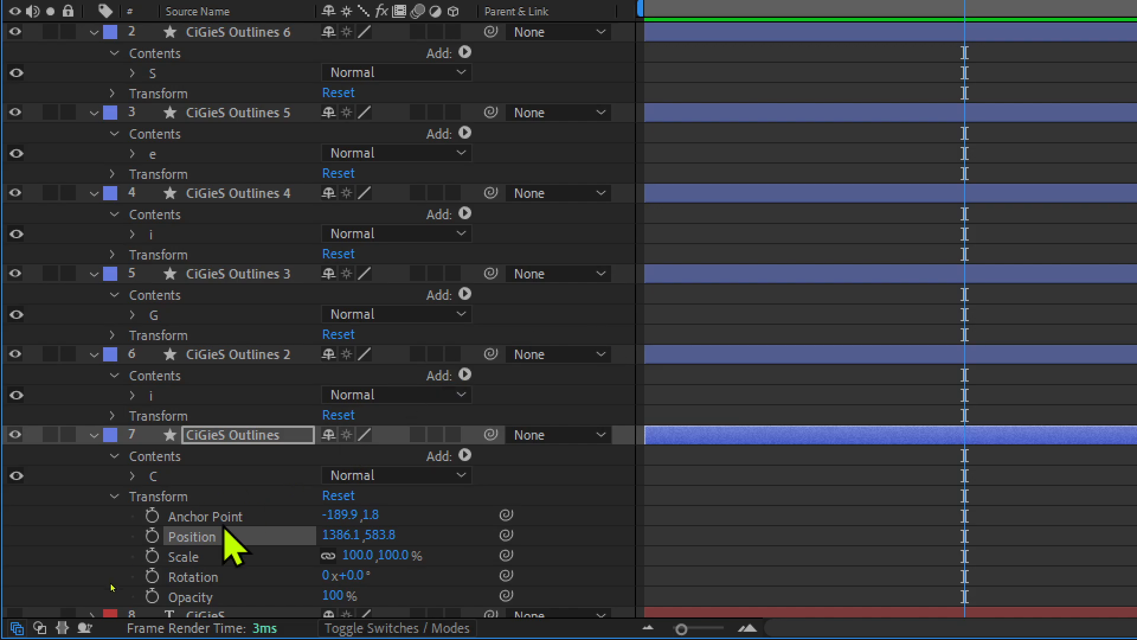
left_click(152, 535)
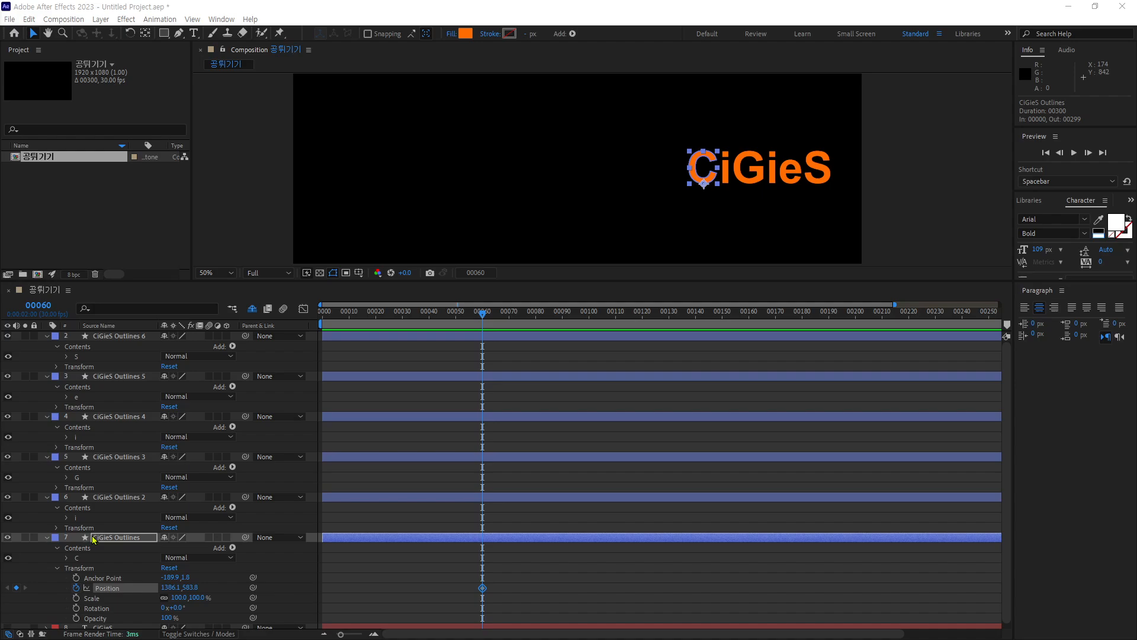
Reveal only the keyframed properties of the CiGieS Outlines layer and select its Position keyframe at frame 60.
left_click(108, 539)
key("u")
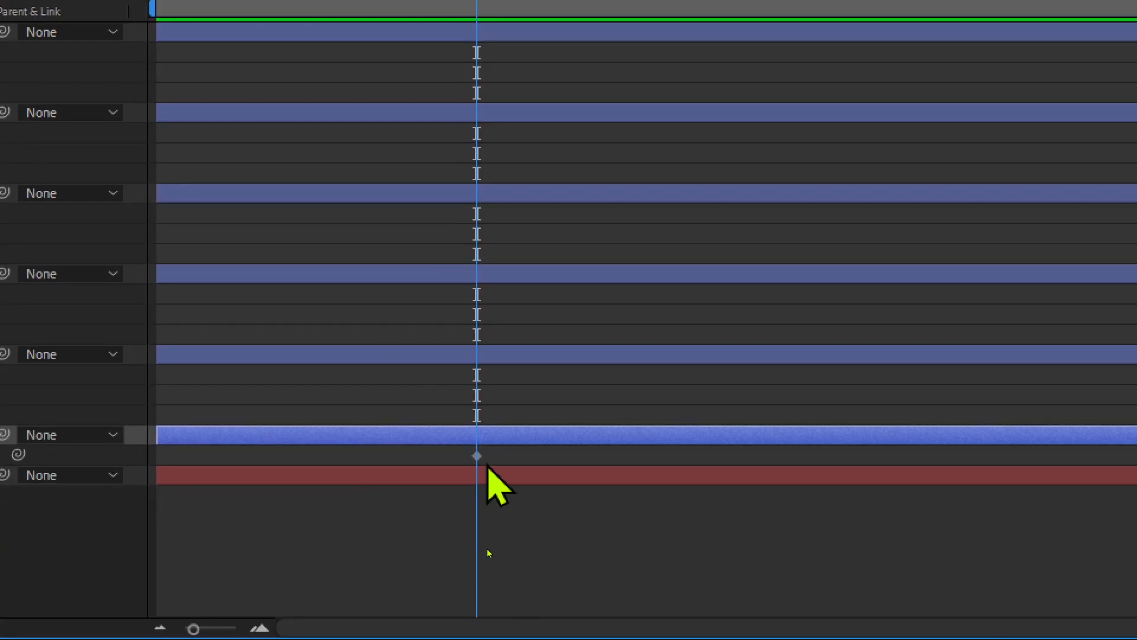
left_click(477, 456)
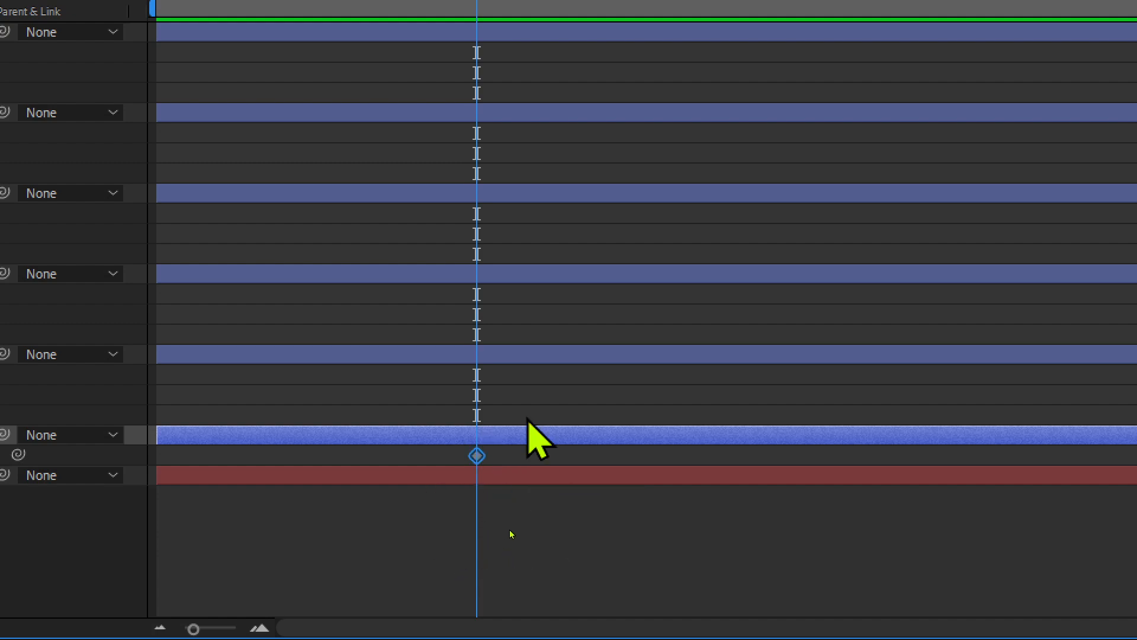
left_click_drag(478, 459, 482, 487)
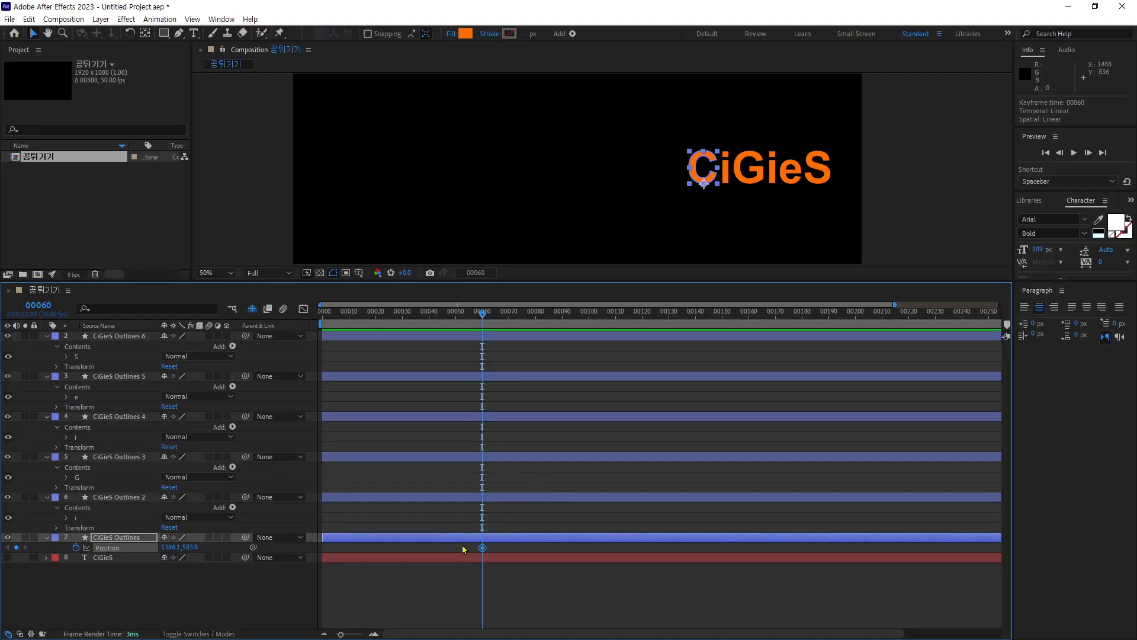
At frame 0, move the letter C horizontally off the composition's left edge to a Position of about -57.9, 583.8.
left_click(42, 305)
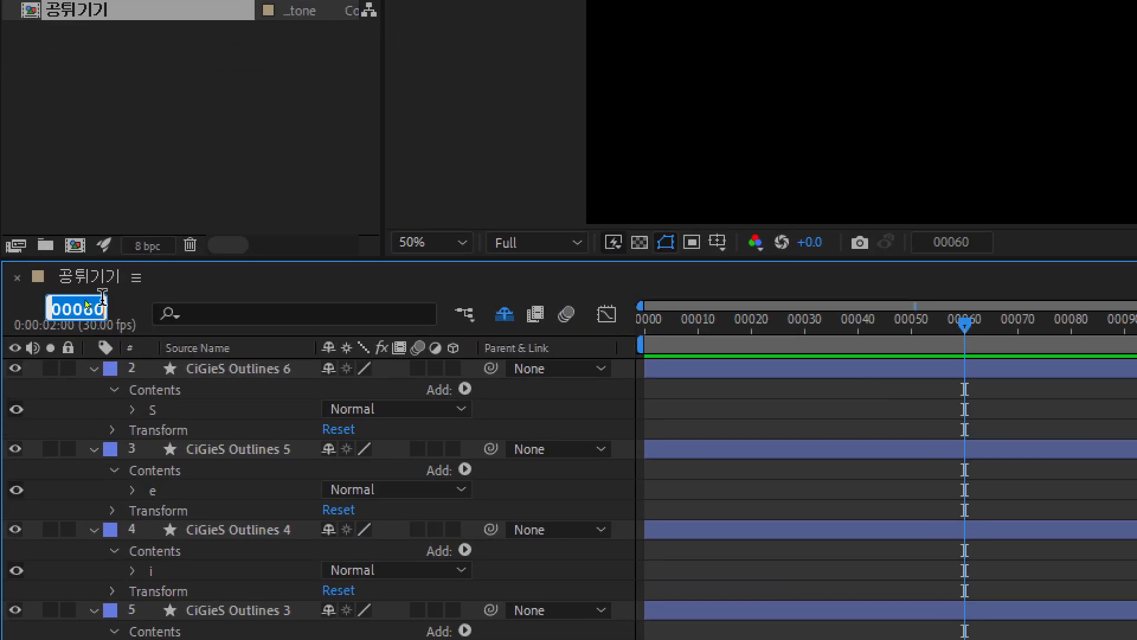
type("0")
key("Return")
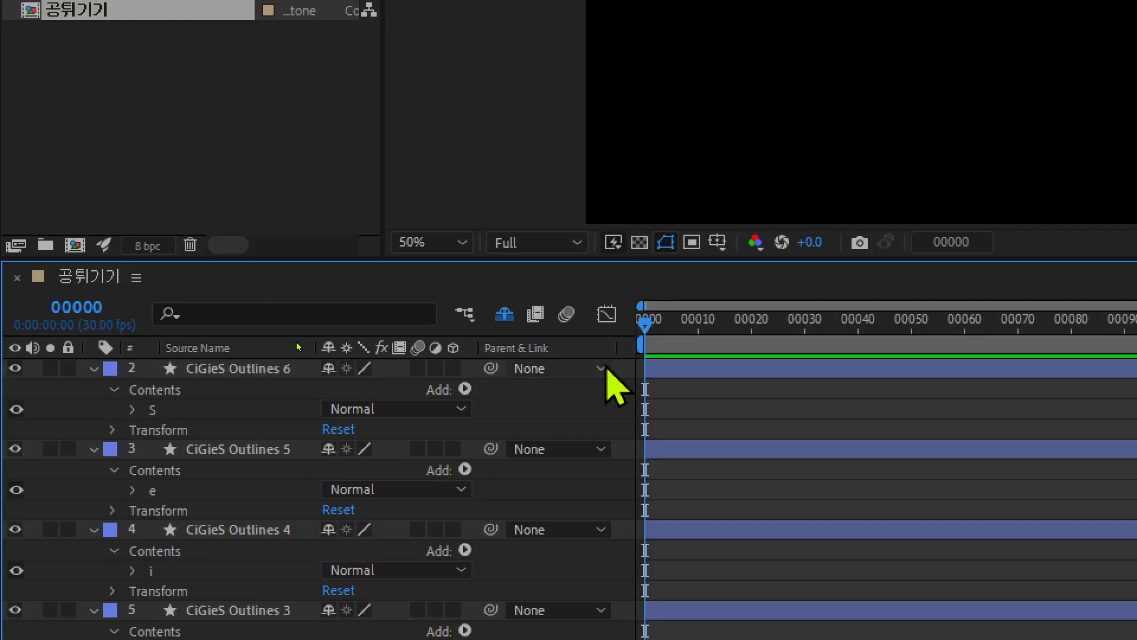
left_click_drag(658, 328, 584, 407)
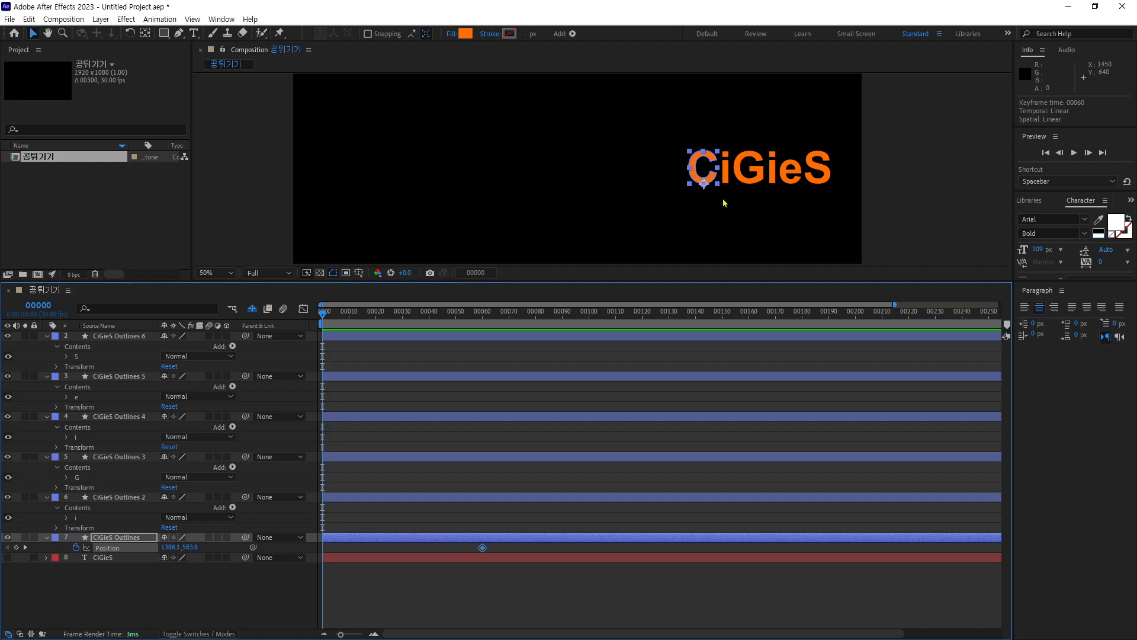
scroll(723, 205, "up", 2)
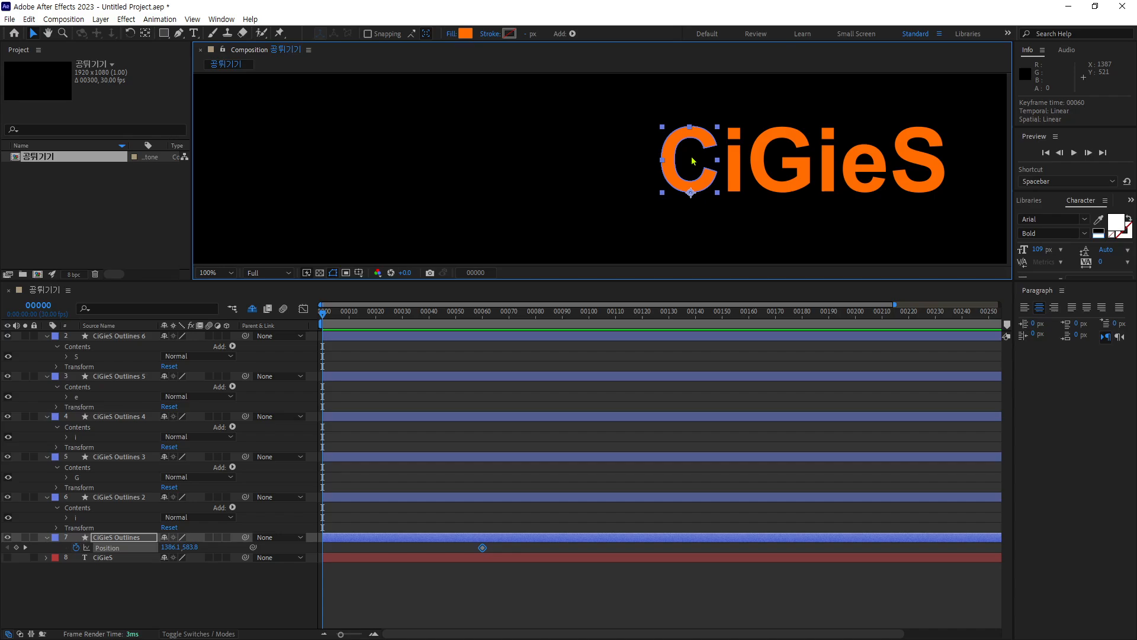
left_click_drag(693, 160, 263, 150)
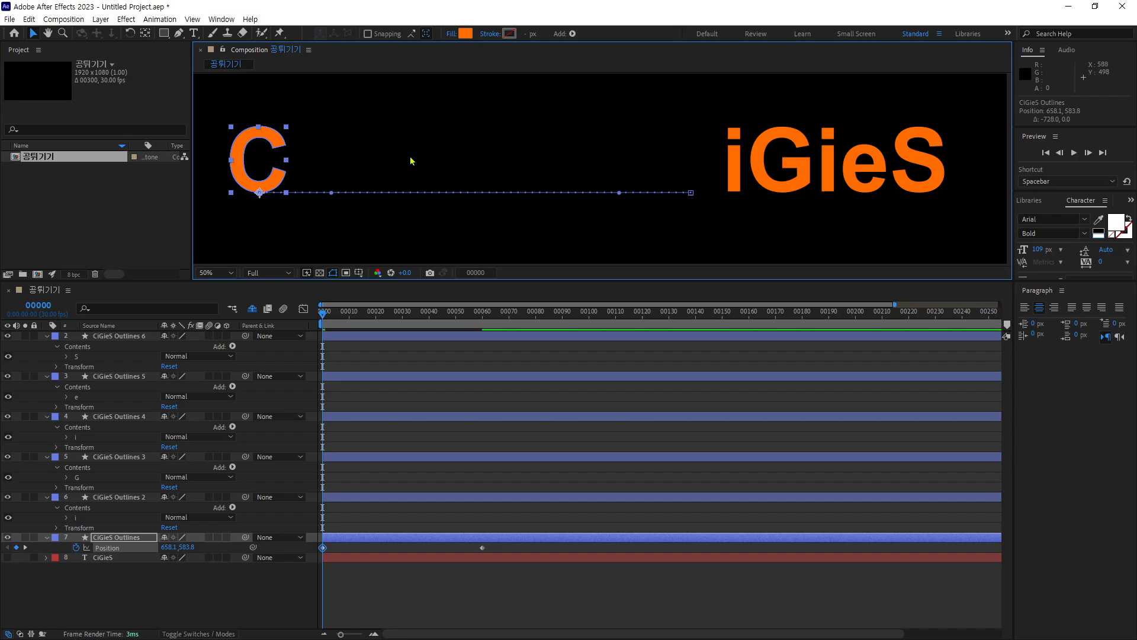
left_click_drag(470, 202, 535, 211)
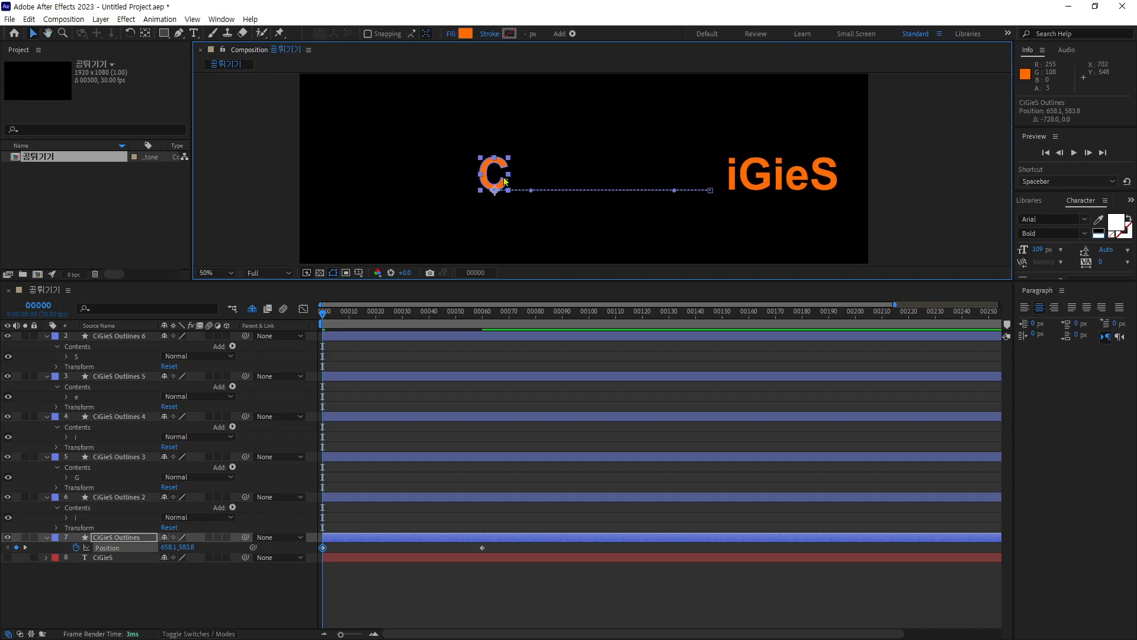
left_click_drag(498, 175, 282, 186)
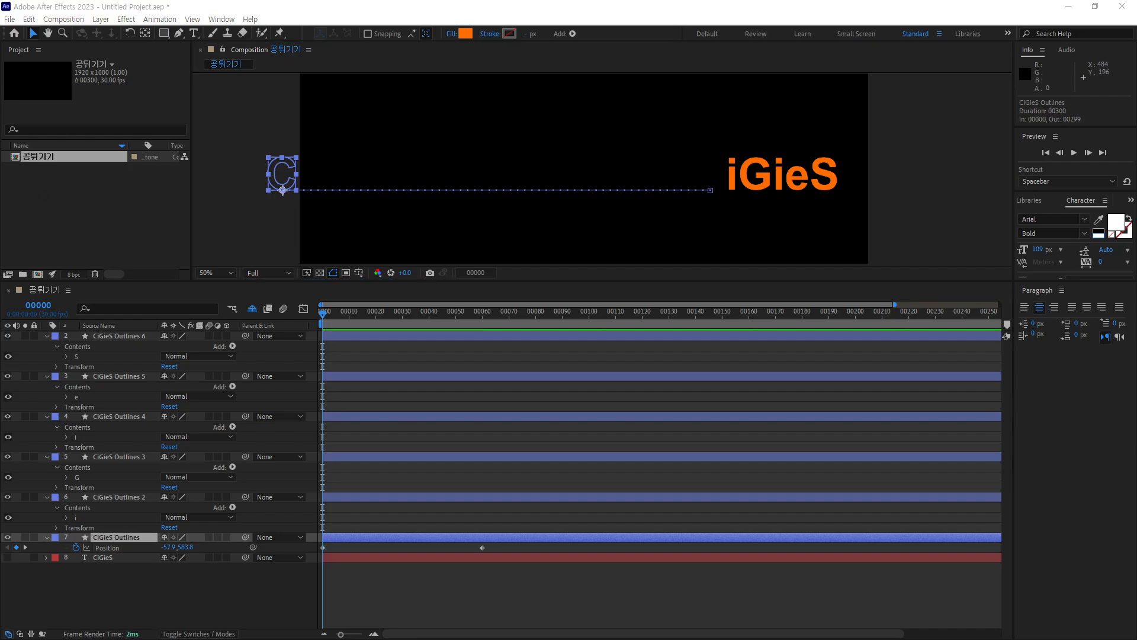
left_click_drag(324, 316, 426, 408)
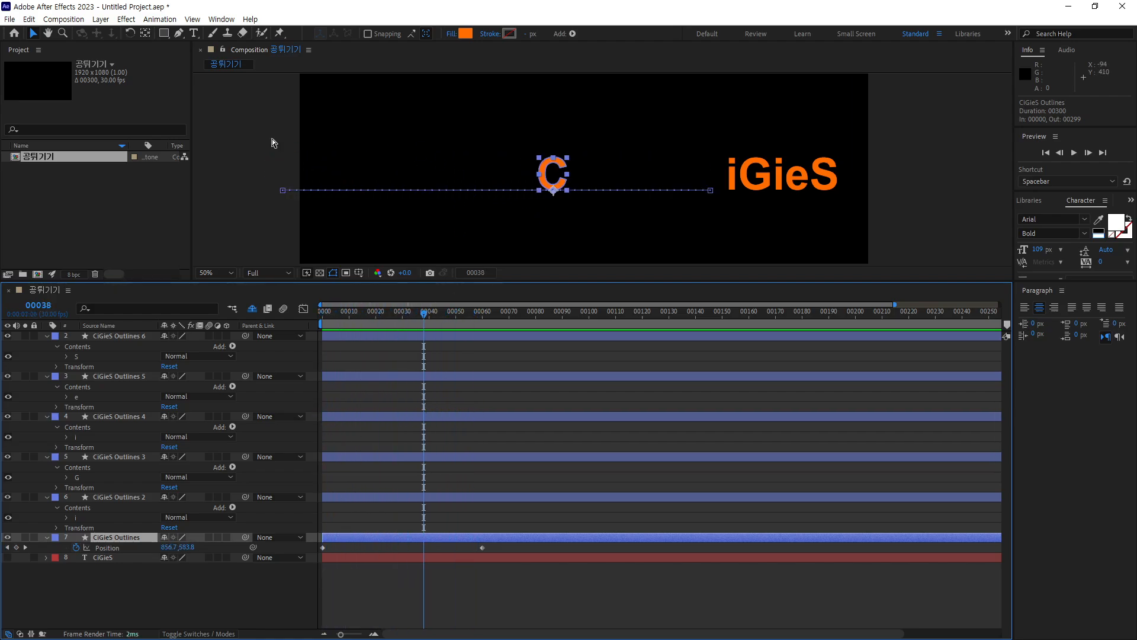
left_click_drag(478, 124, 474, 160)
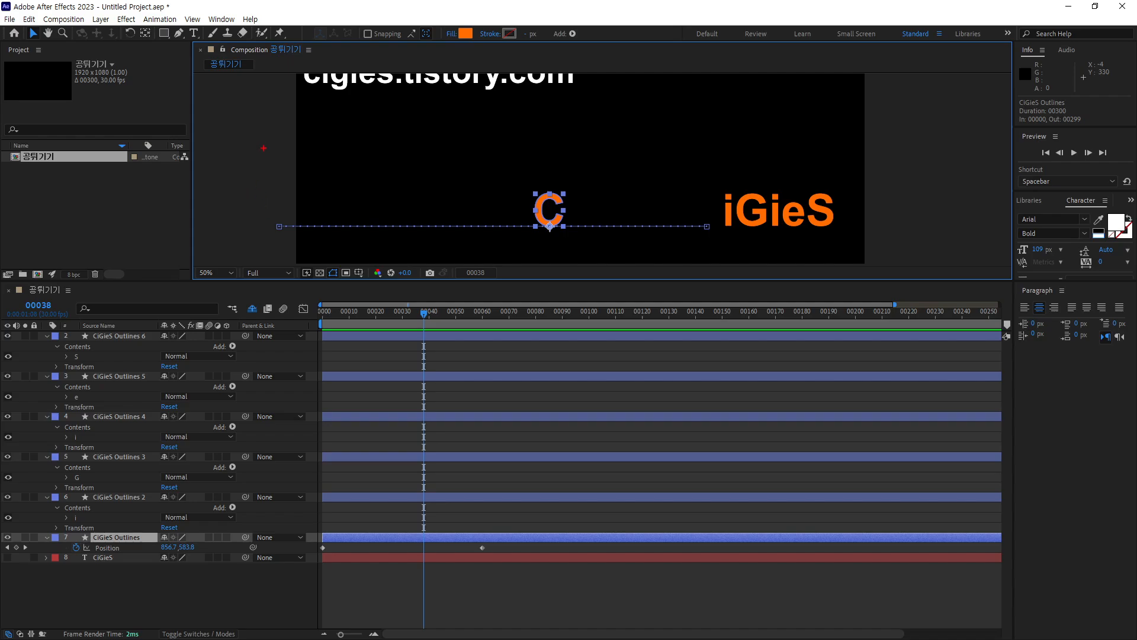
mouse_move(271, 140)
left_mouse_down()
mouse_move(349, 164)
mouse_move(393, 231)
mouse_move(418, 189)
mouse_move(477, 170)
mouse_move(523, 220)
mouse_move(558, 185)
mouse_move(591, 181)
mouse_move(628, 226)
mouse_move(641, 204)
mouse_move(668, 202)
mouse_move(687, 226)
mouse_move(713, 218)
left_mouse_up()
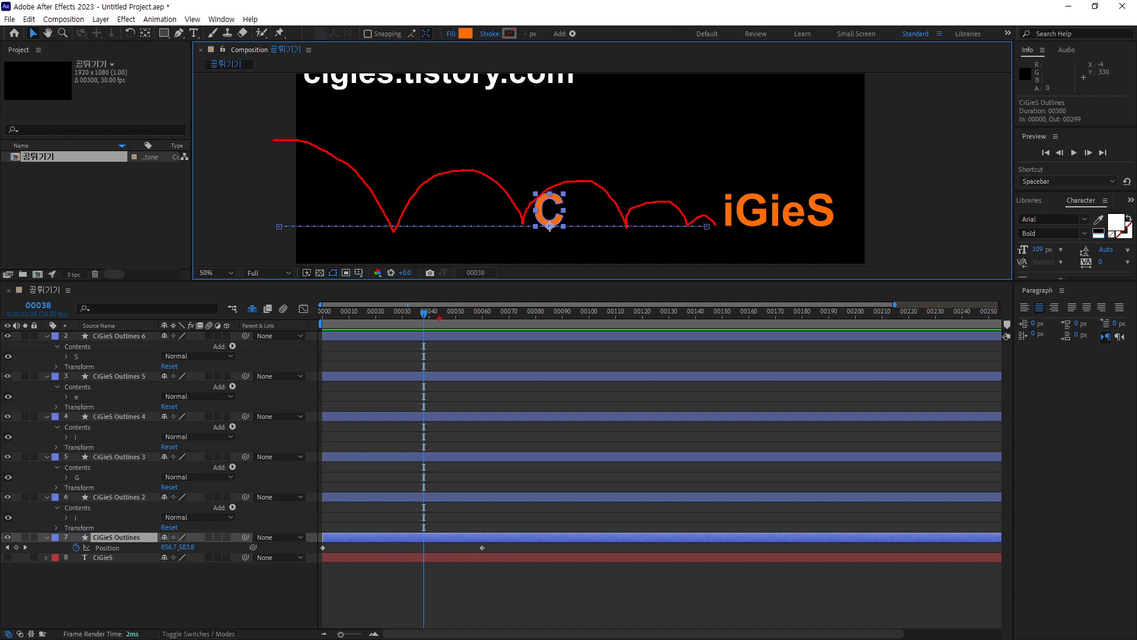
mouse_move(255, 185)
left_mouse_down()
mouse_move(227, 214)
mouse_move(244, 181)
left_mouse_up()
mouse_move(740, 180)
left_mouse_down()
mouse_move(738, 235)
mouse_move(723, 179)
left_mouse_up()
mouse_move(642, 120)
left_mouse_down()
mouse_move(633, 160)
mouse_move(613, 153)
left_mouse_up()
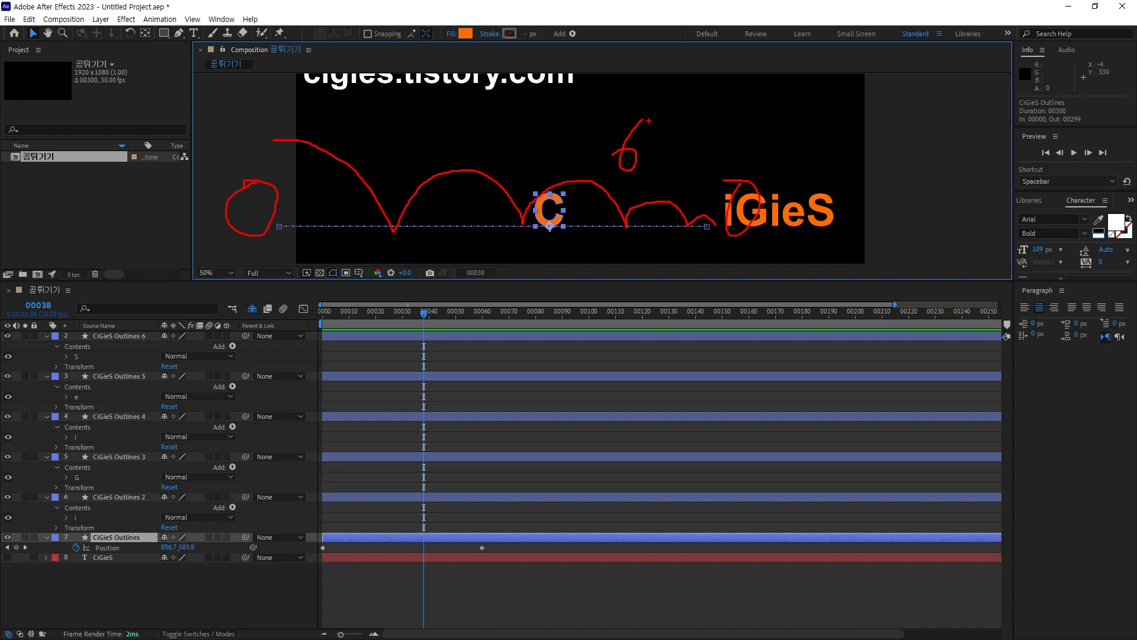
mouse_move(753, 117)
left_mouse_down()
mouse_move(752, 155)
mouse_move(771, 114)
left_mouse_up()
mouse_move(814, 80)
left_mouse_down()
mouse_move(831, 154)
mouse_move(814, 157)
left_mouse_up()
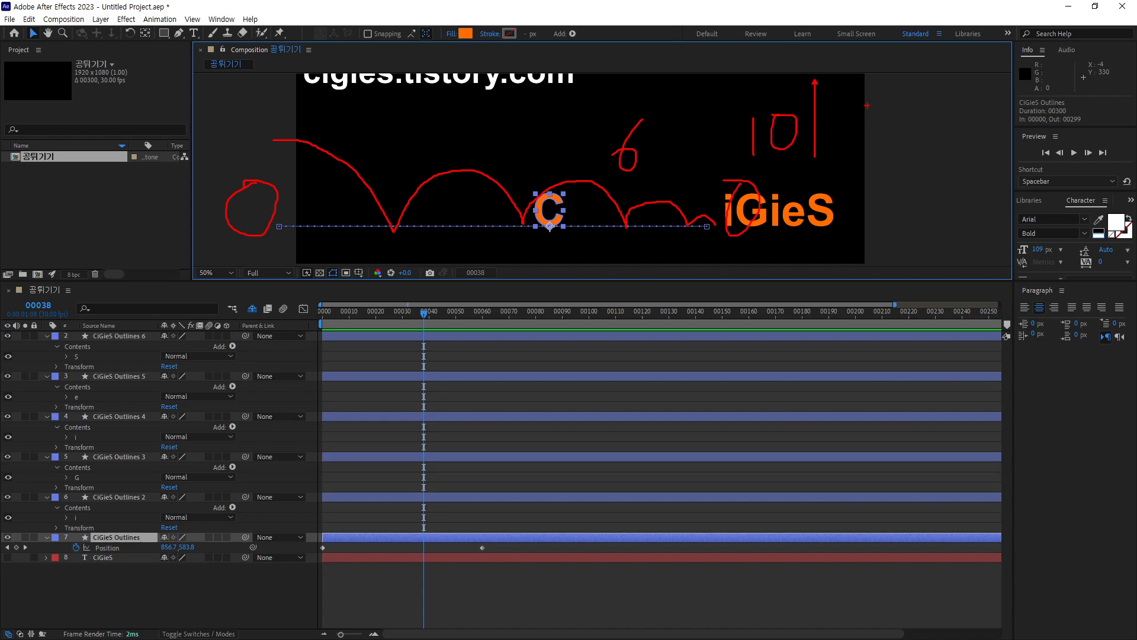
mouse_move(841, 113)
left_mouse_down()
mouse_move(867, 155)
mouse_move(891, 67)
left_mouse_up()
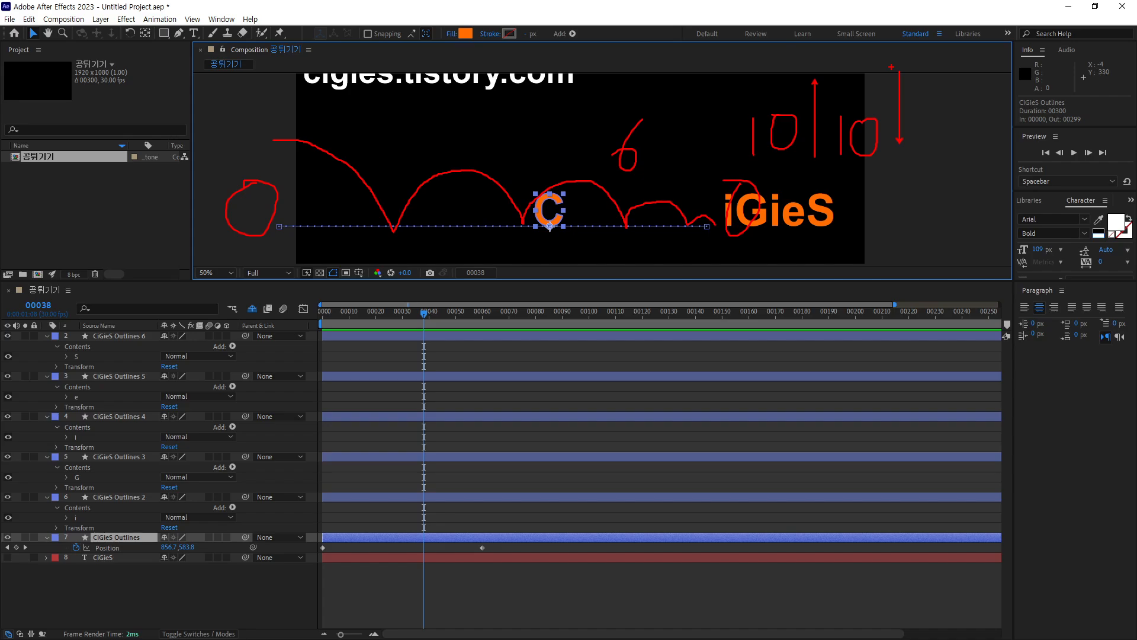
key("Escape")
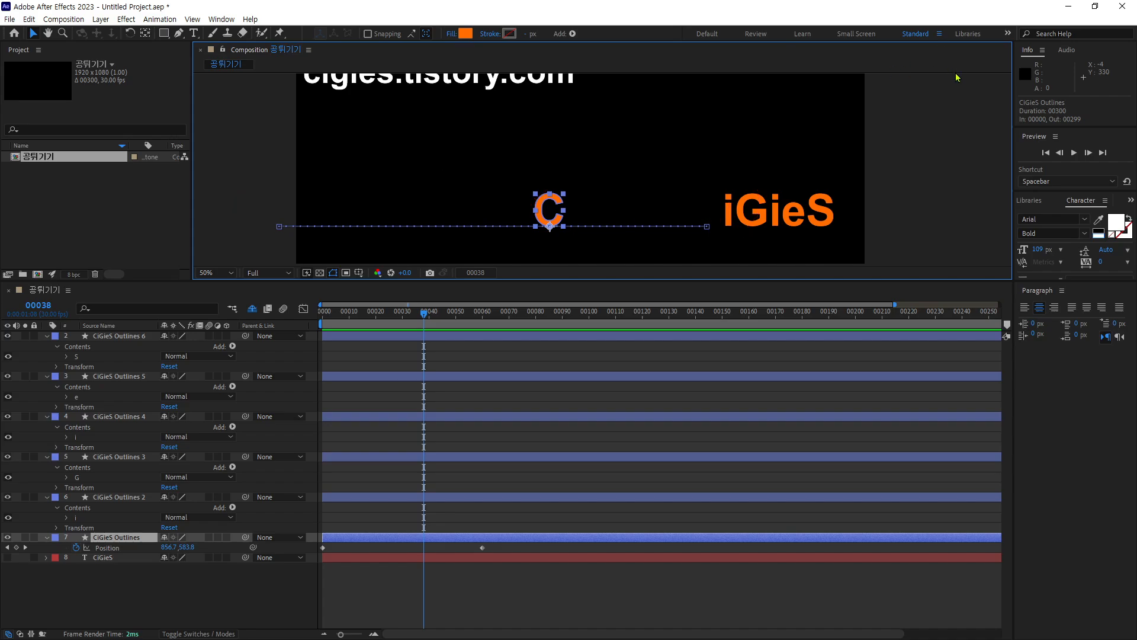
Preview the letter C's movement across the composition from frame 0 to frame 60.
left_click_drag(430, 318, 320, 314)
key("space")
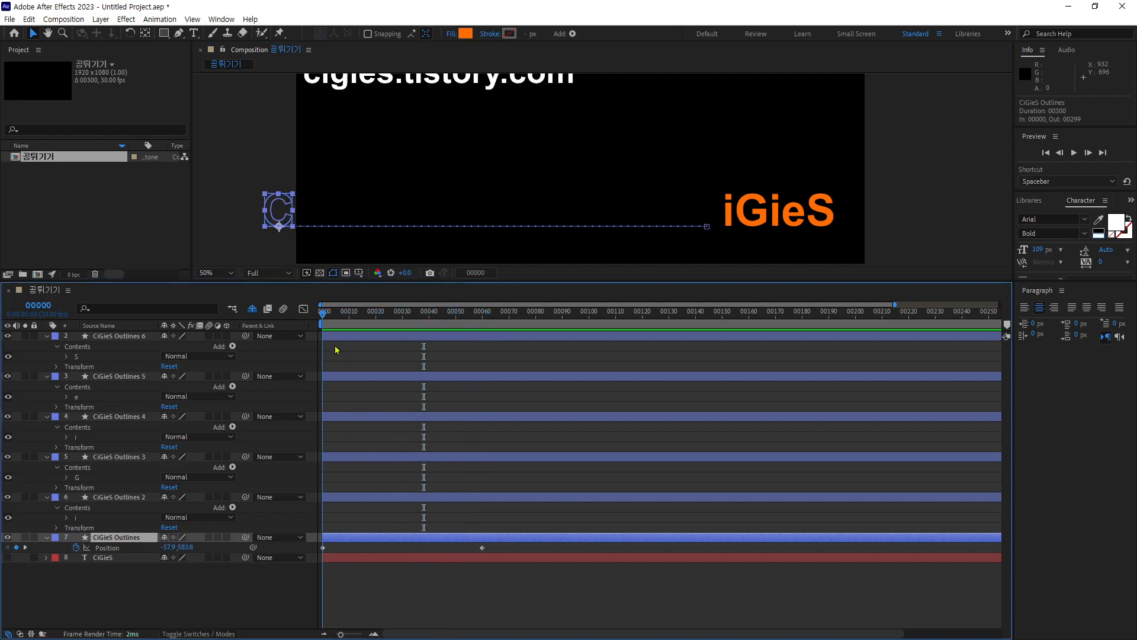
key("space")
left_click_drag(294, 364, 481, 402)
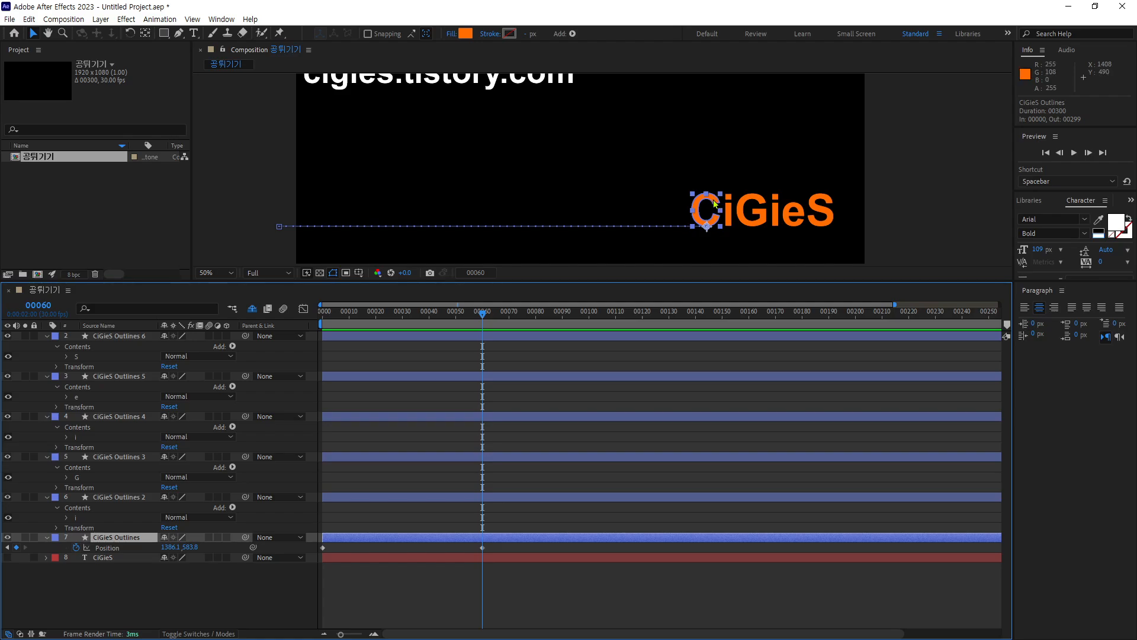
Add Position keyframes at frames 40 and 19 on the letter C's layer, CiGieS Outlines.
left_click_drag(483, 316, 430, 323)
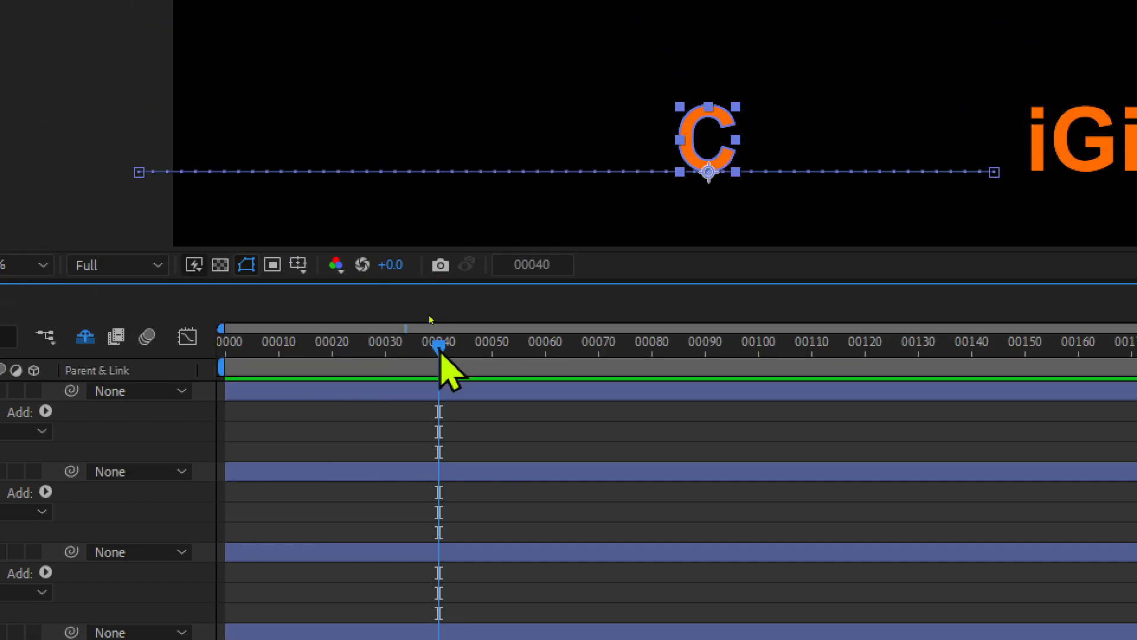
left_click_drag(439, 349, 440, 376)
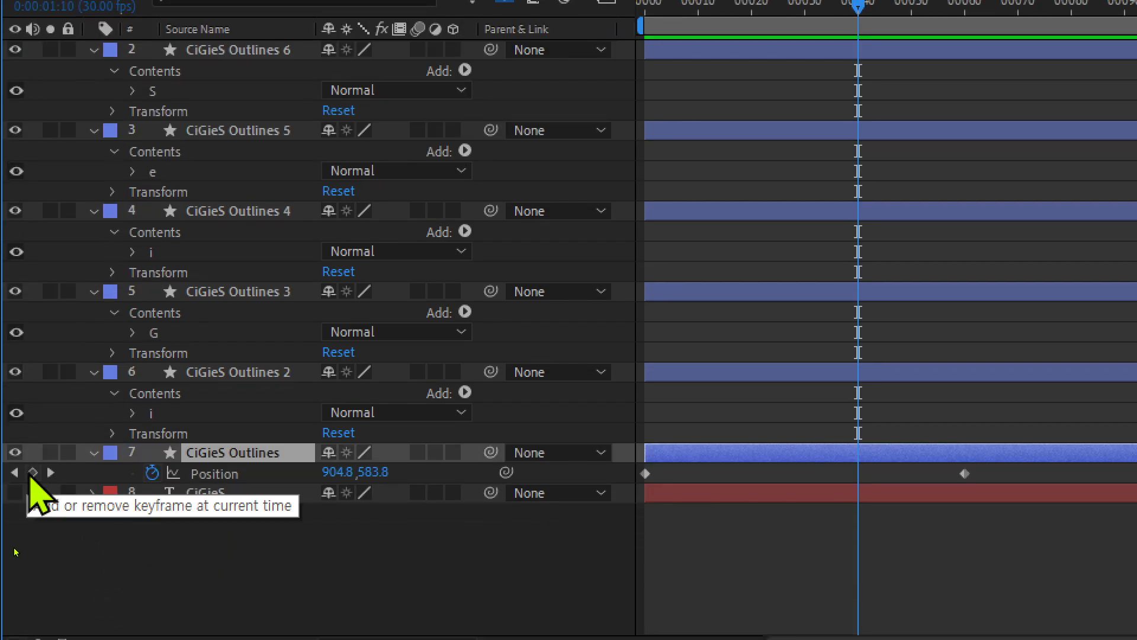
left_click(32, 473)
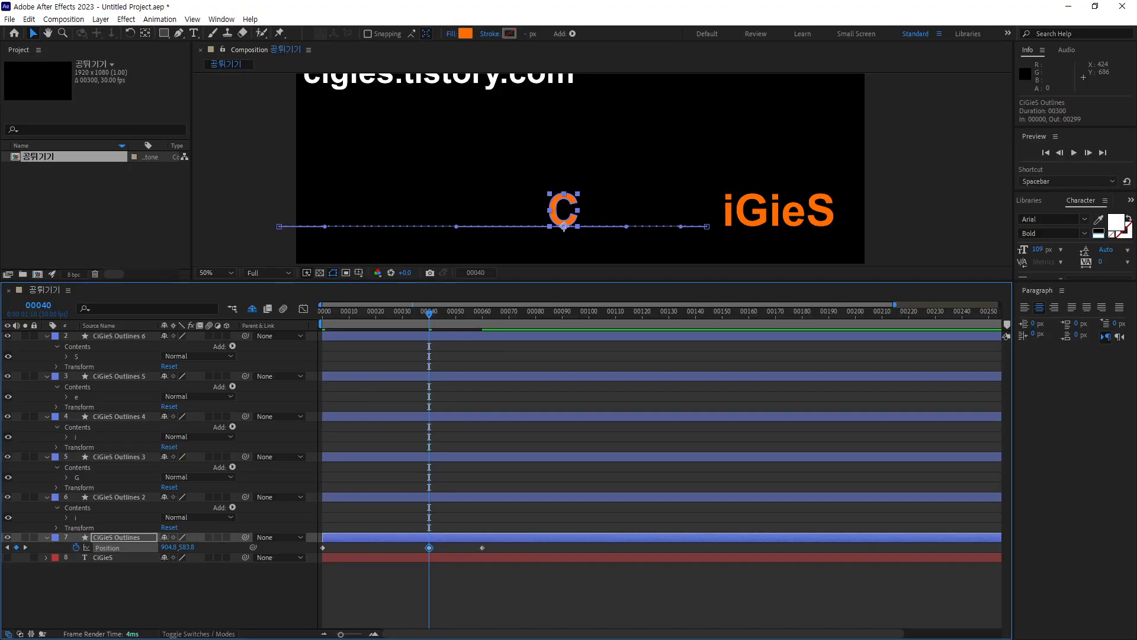
left_click_drag(431, 315, 376, 319)
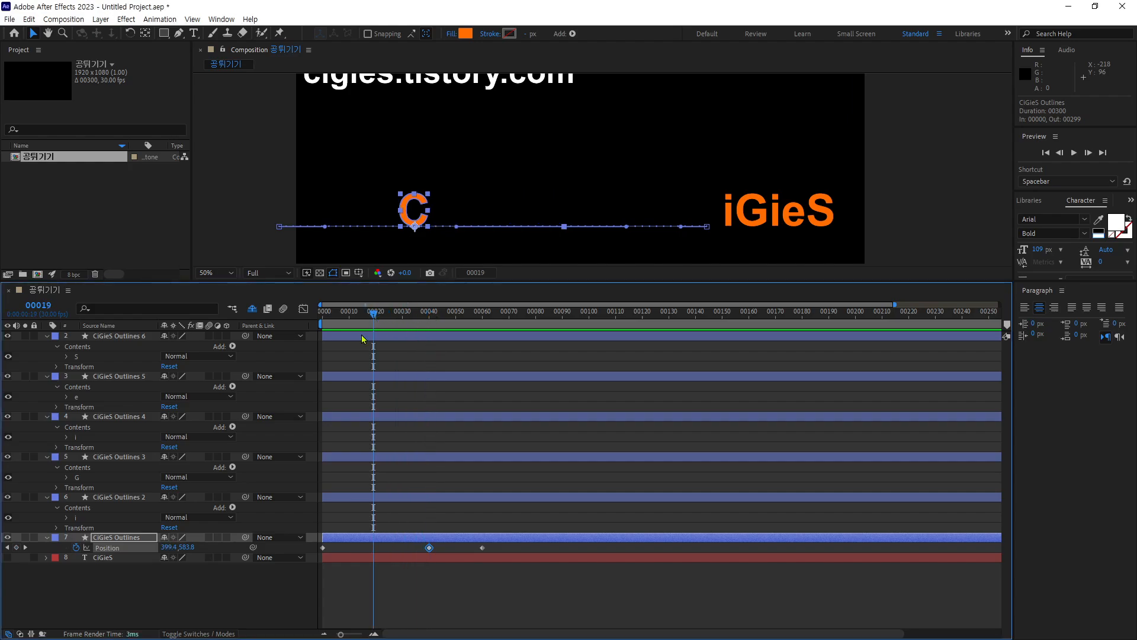
left_click(16, 548)
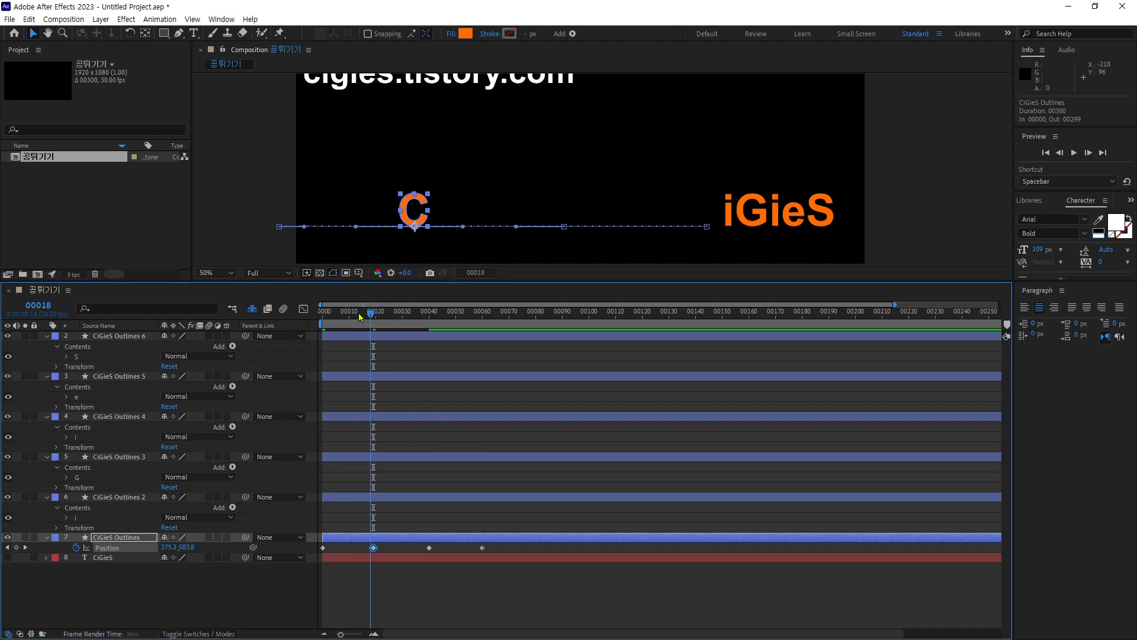
key("space")
left_click_drag(296, 327, 354, 478)
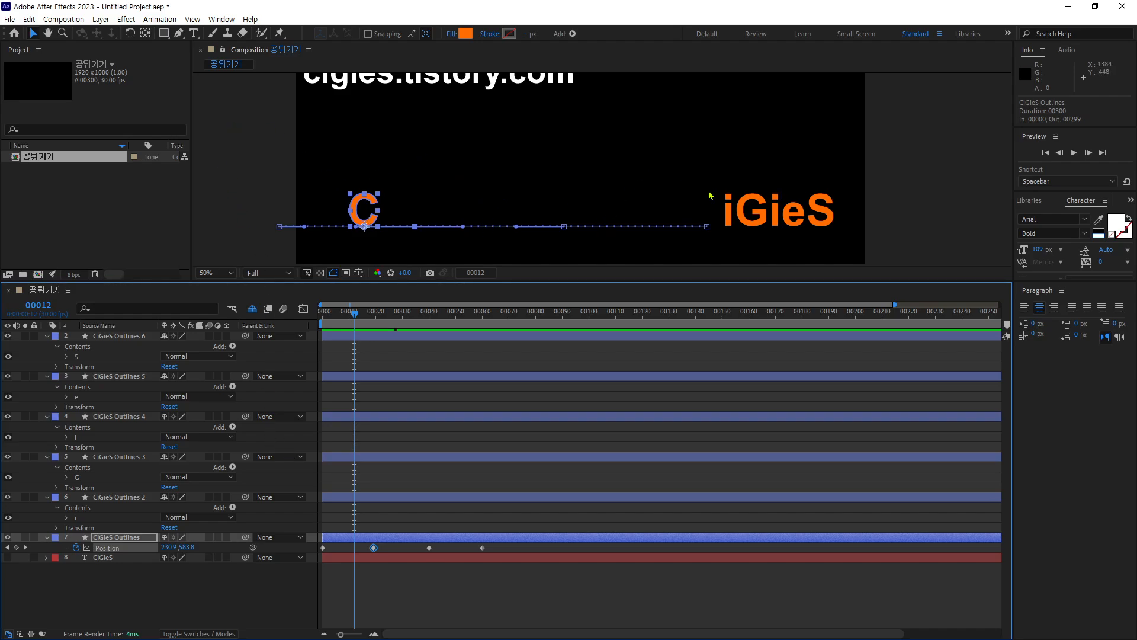
left_click_drag(441, 544, 371, 556)
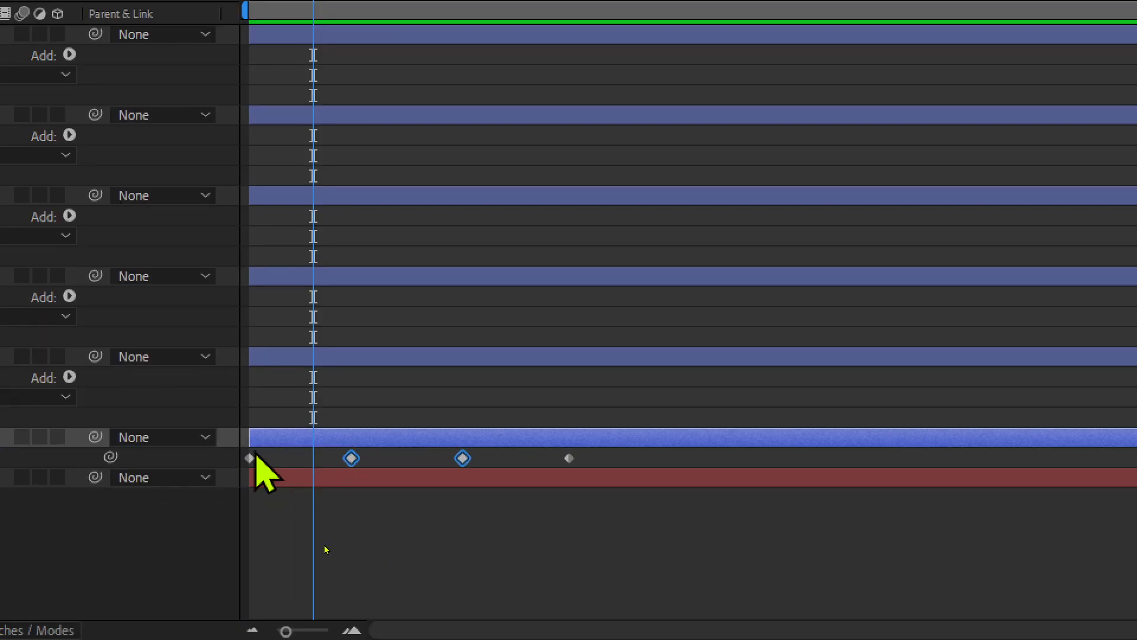
left_click(278, 491)
left_click(569, 457)
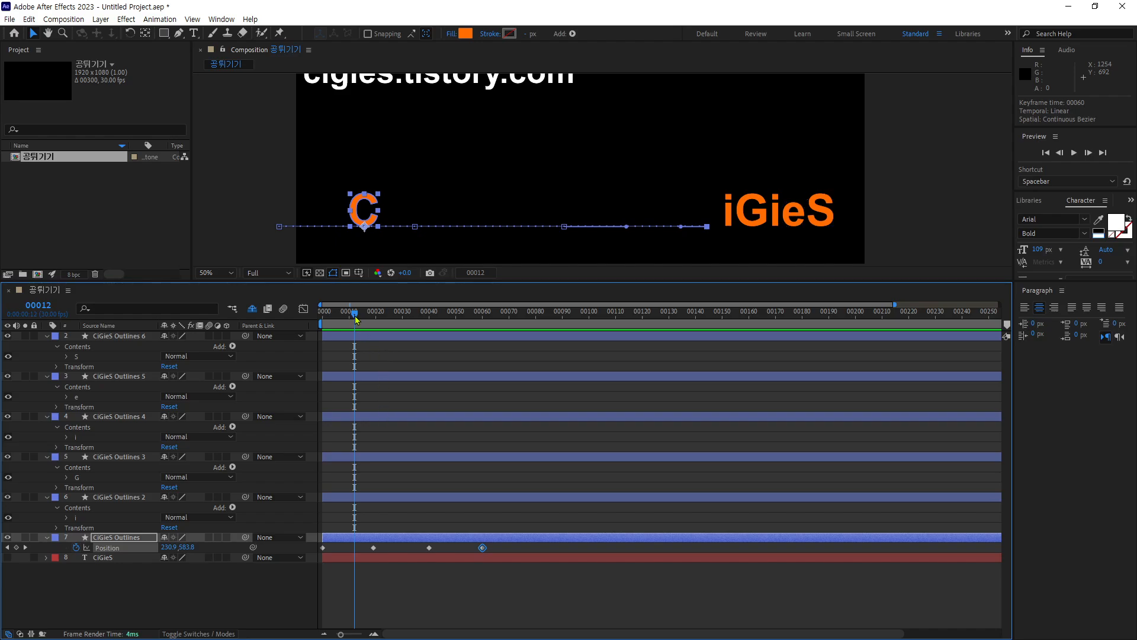
Add two more Position keyframes to the letter C's layer, at frames 49 and 10.
left_click_drag(355, 319, 453, 356)
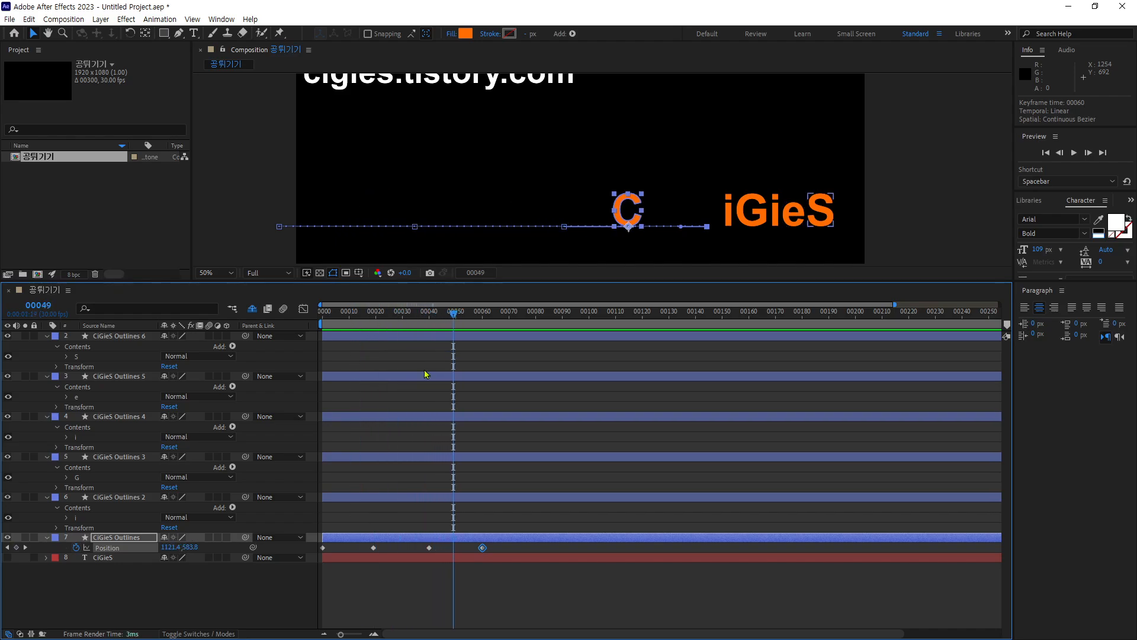
left_click(16, 547)
left_click_drag(457, 317, 350, 319)
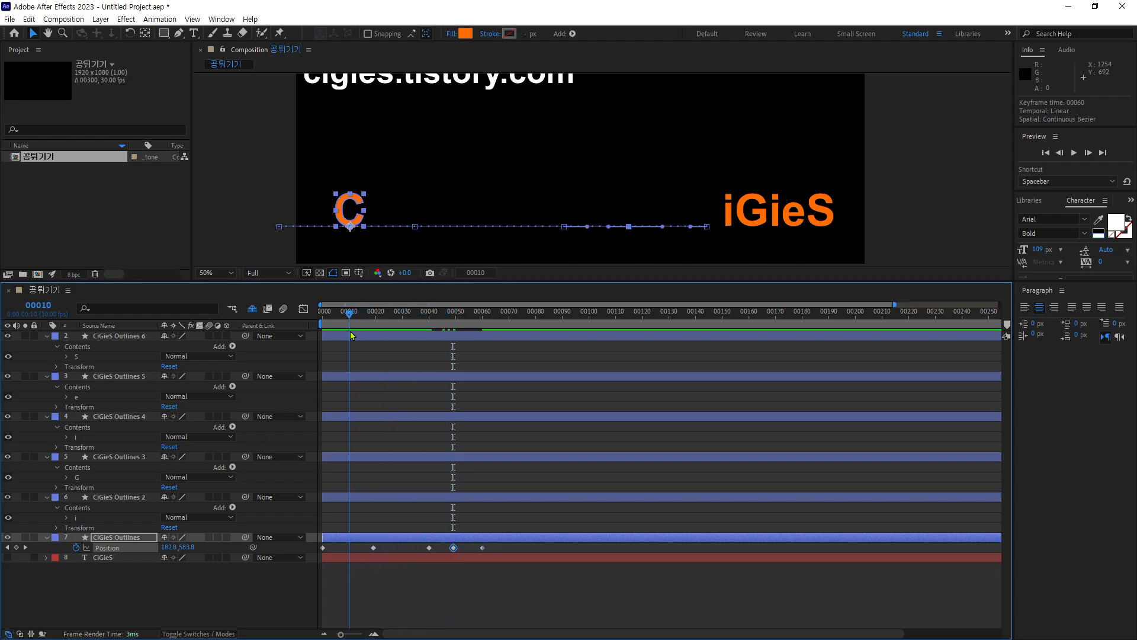
left_click(16, 548)
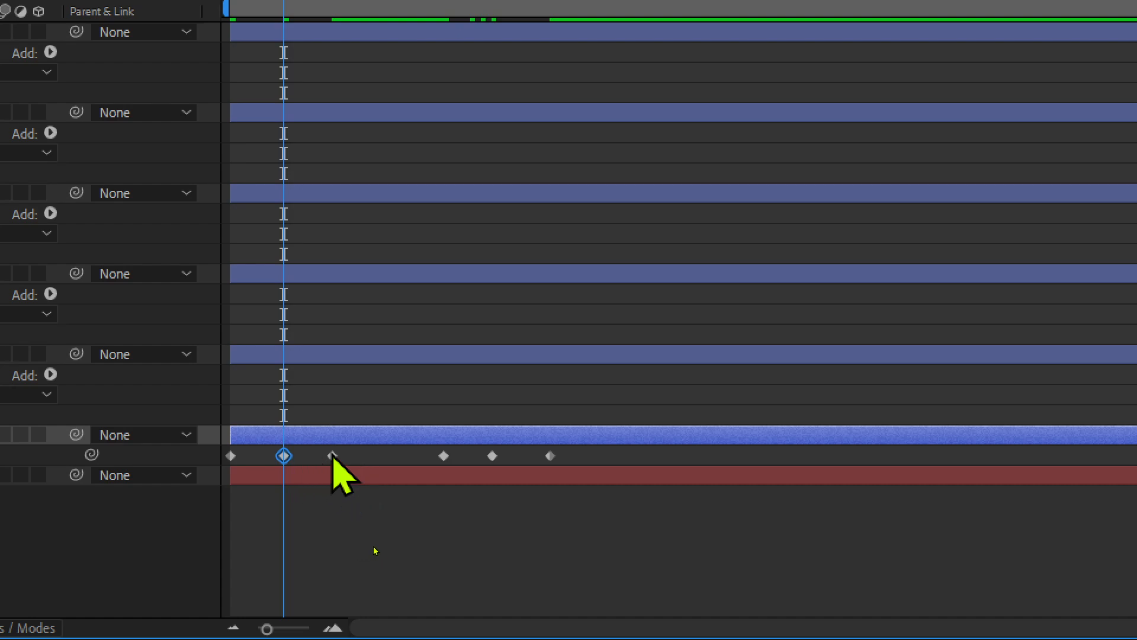
Space the C's four intermediate Position keyframes evenly between frames 0 and 60, about 12 frames apart.
left_click_drag(331, 456, 386, 456)
left_click_drag(284, 456, 314, 456)
right_click(314, 456)
left_click(354, 503)
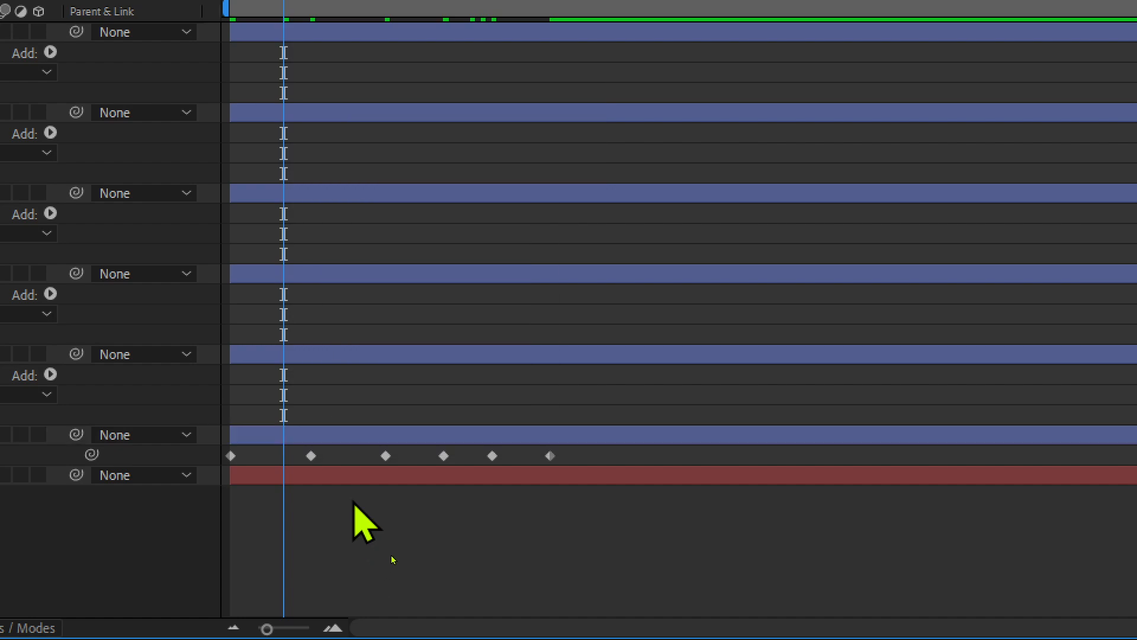
left_click_drag(385, 456, 304, 456)
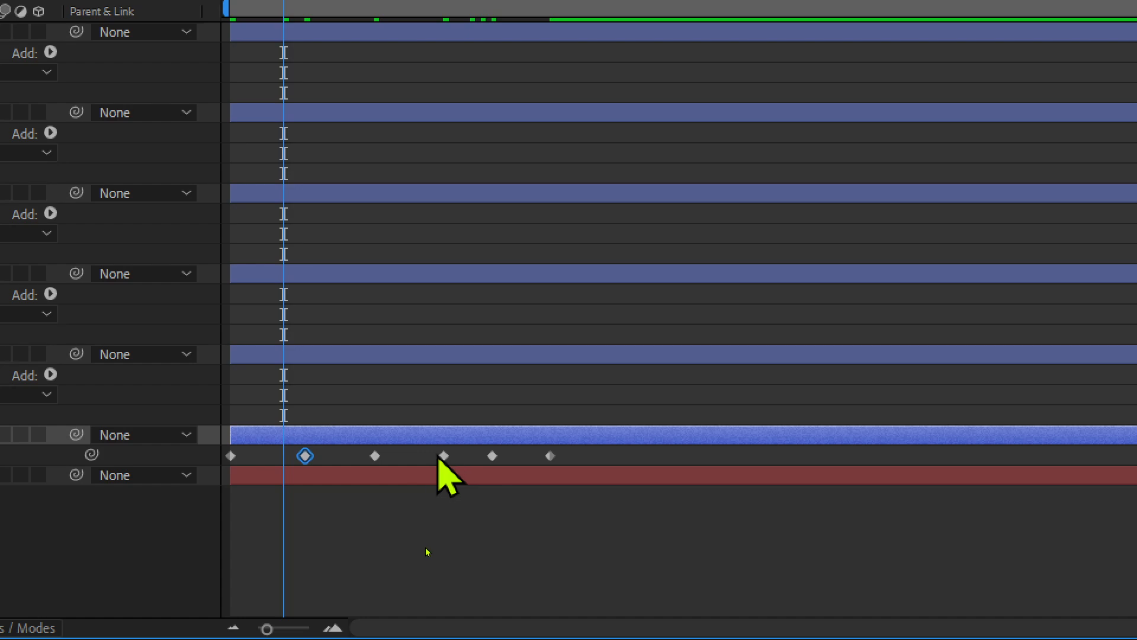
left_click(439, 456)
left_click_drag(443, 456, 294, 456)
left_click(377, 542)
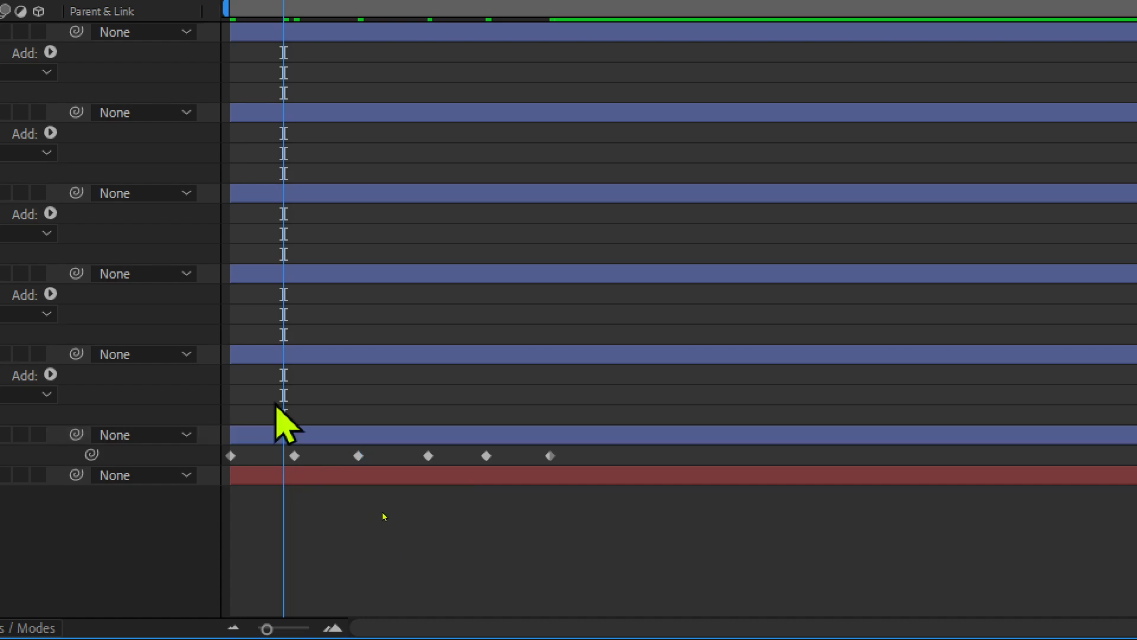
left_click_drag(428, 456, 422, 456)
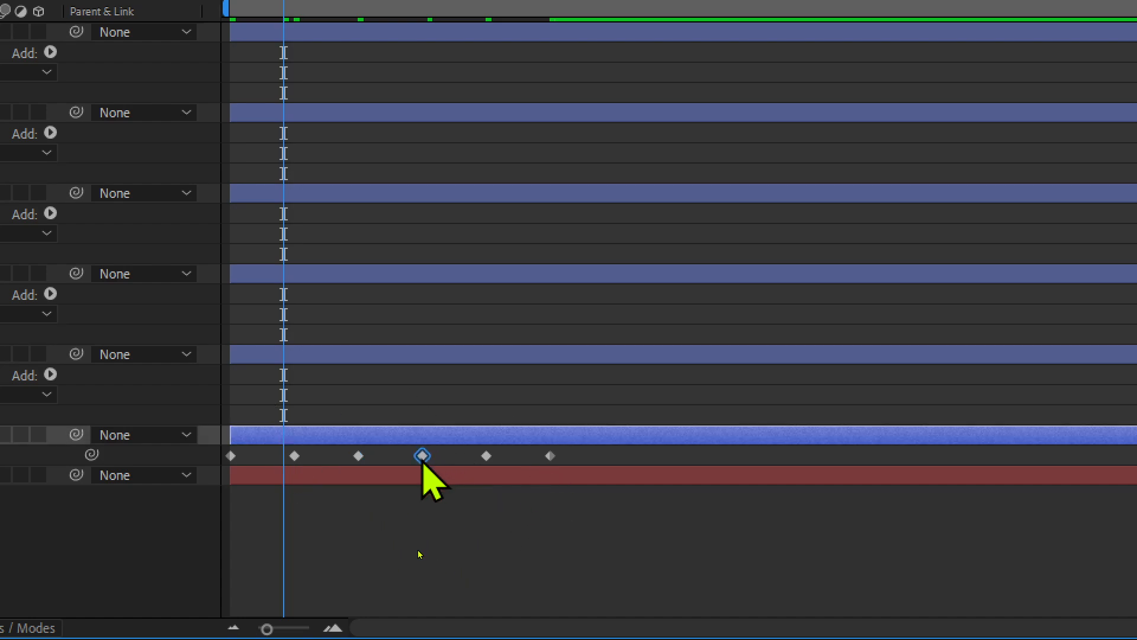
left_click(444, 535)
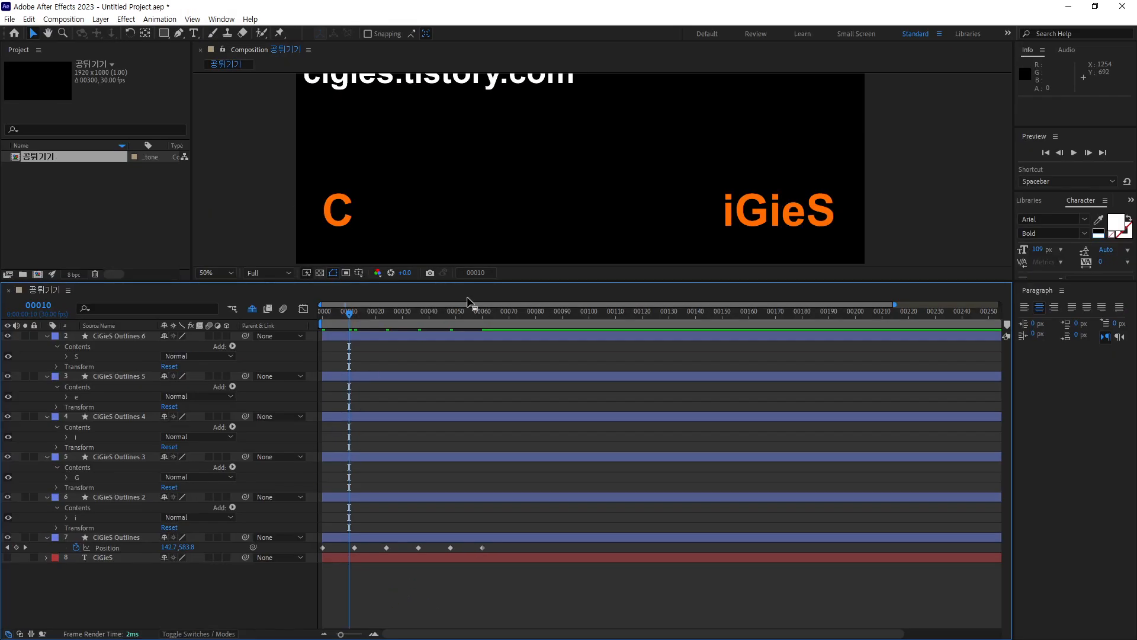
Select the letter C's CiGieS Outlines layer and switch its timeline view to the Graph Editor.
left_click(343, 222)
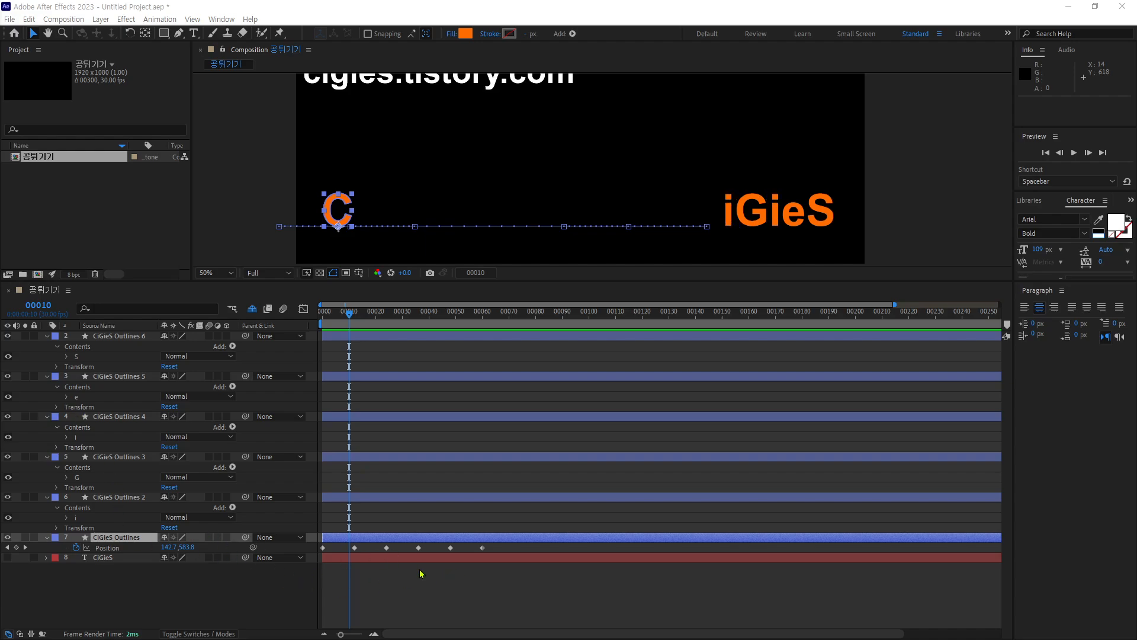
left_click(110, 541)
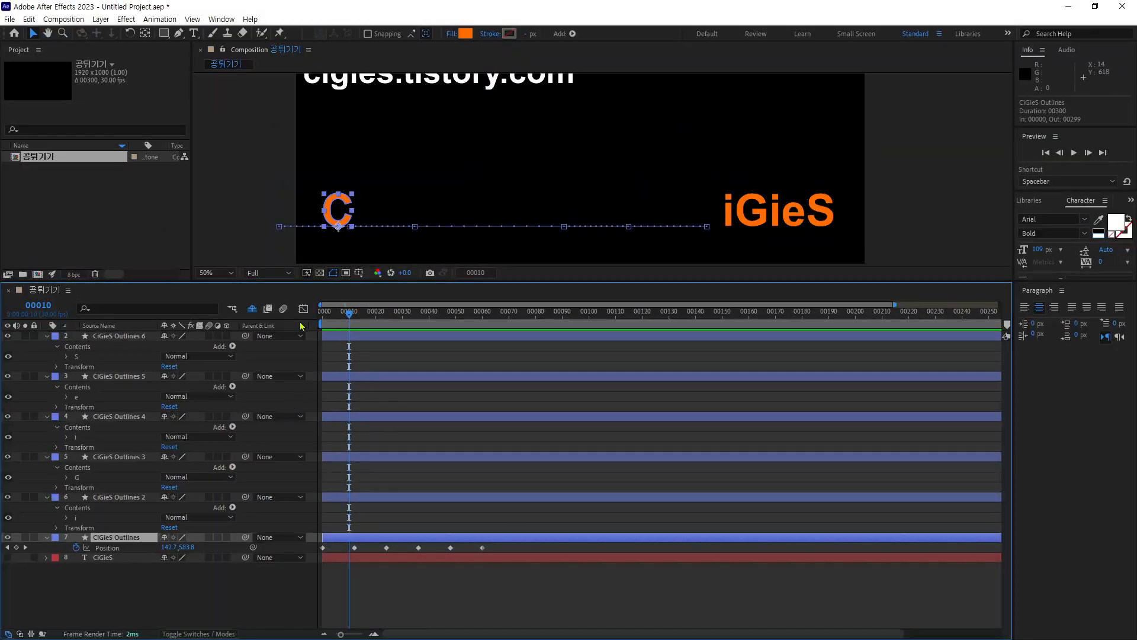
left_click(303, 308)
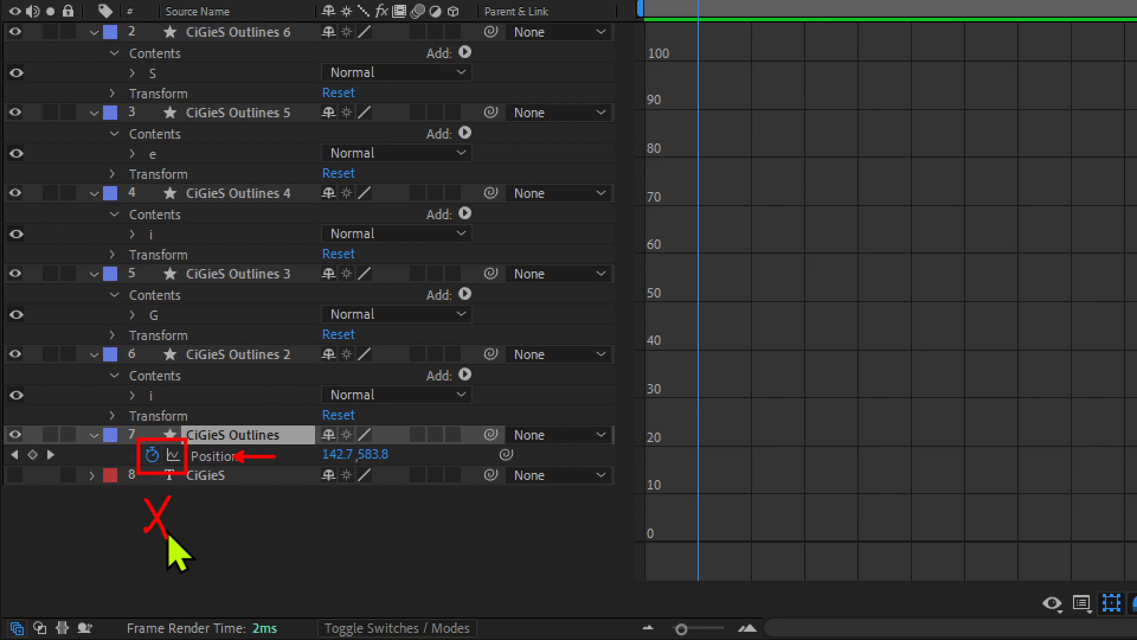
Display the letter C's Position value graph, switch to the speed graph for comparison, and return to the value graph.
left_click(214, 457)
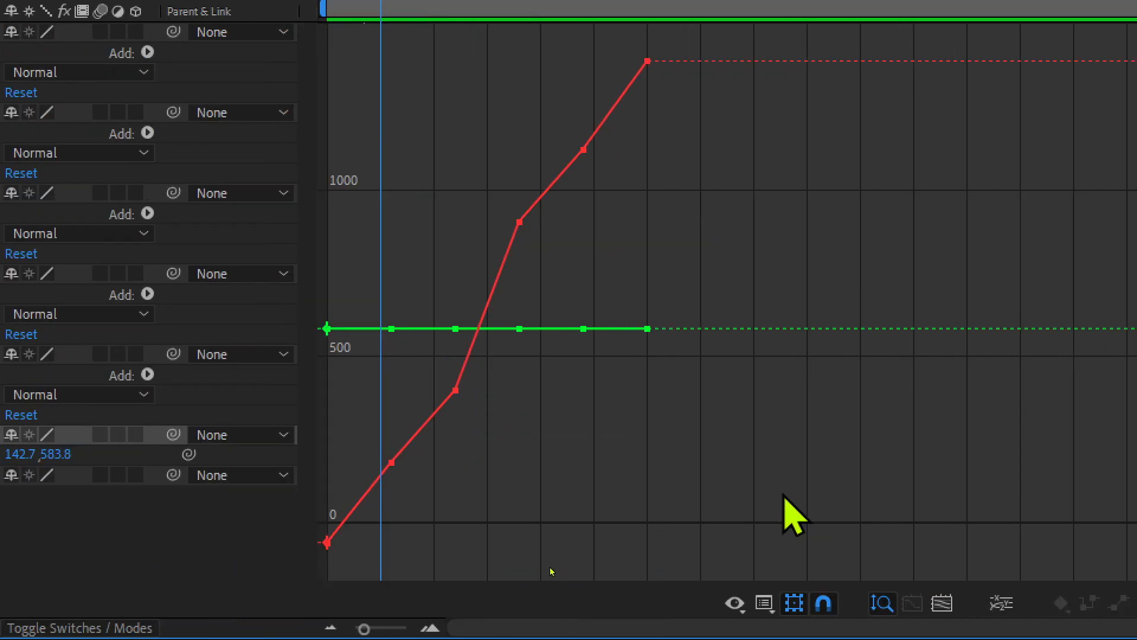
mouse_move(578, 151)
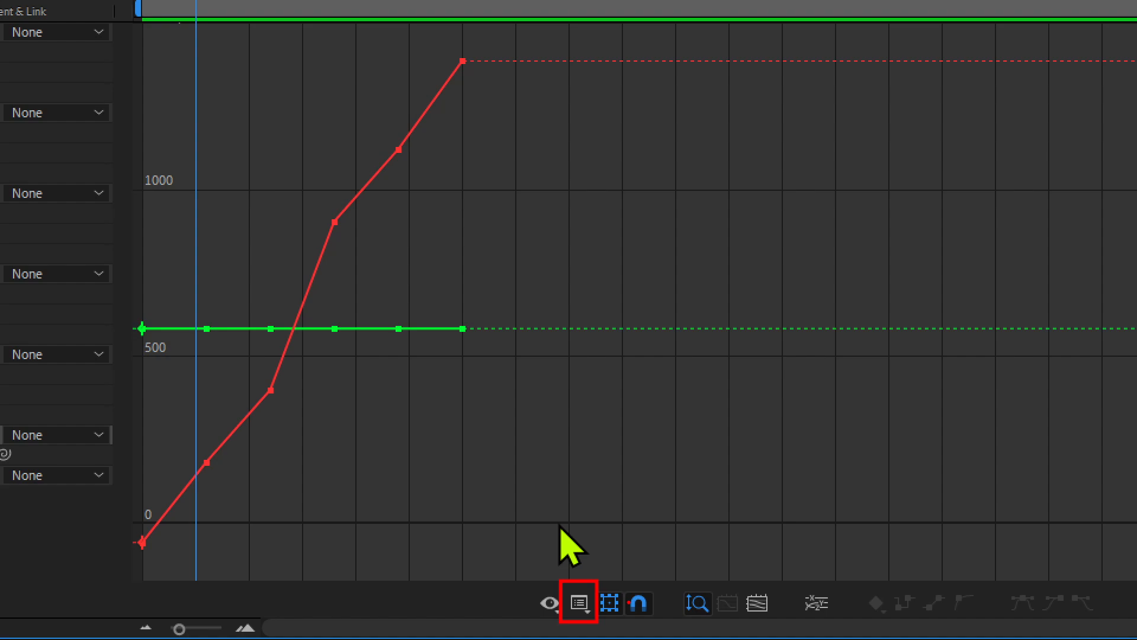
left_click(580, 602)
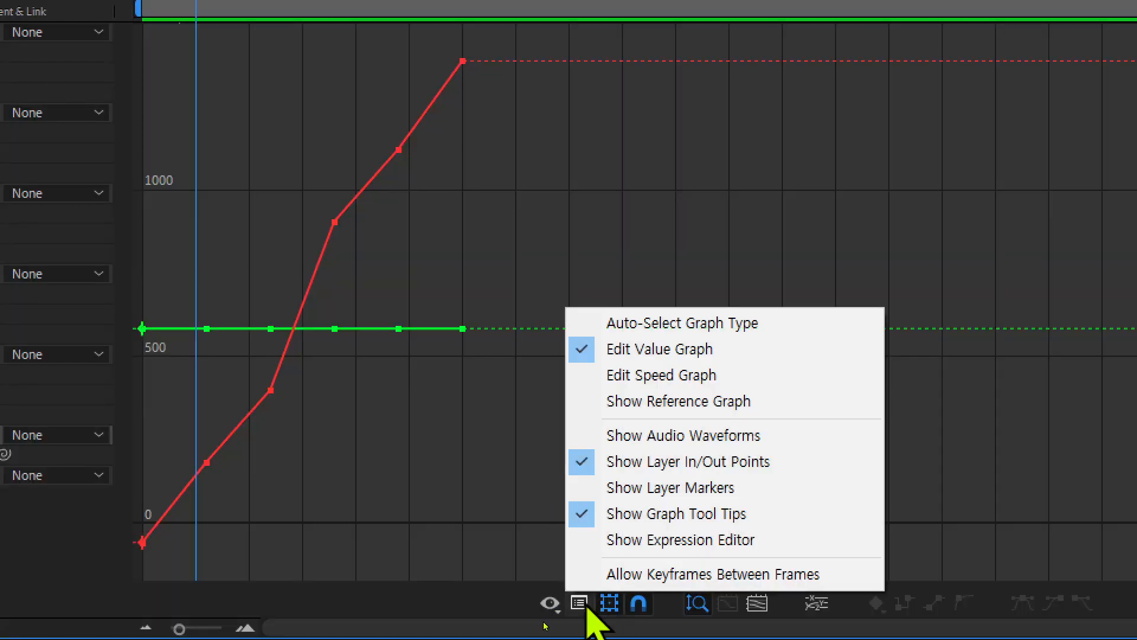
left_click(734, 374)
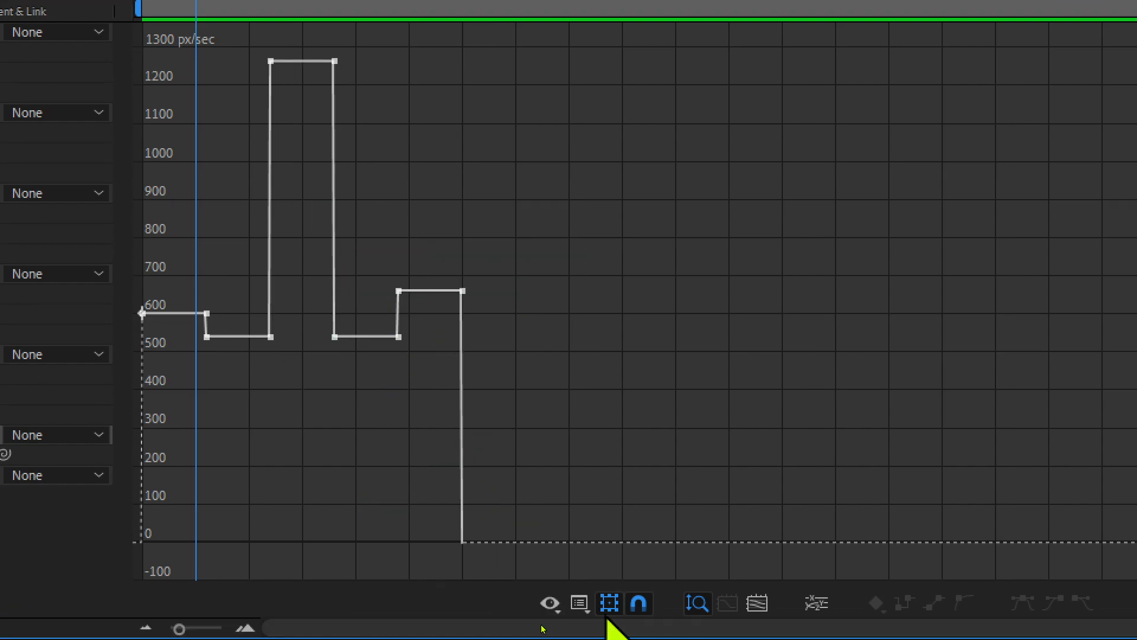
left_click(578, 603)
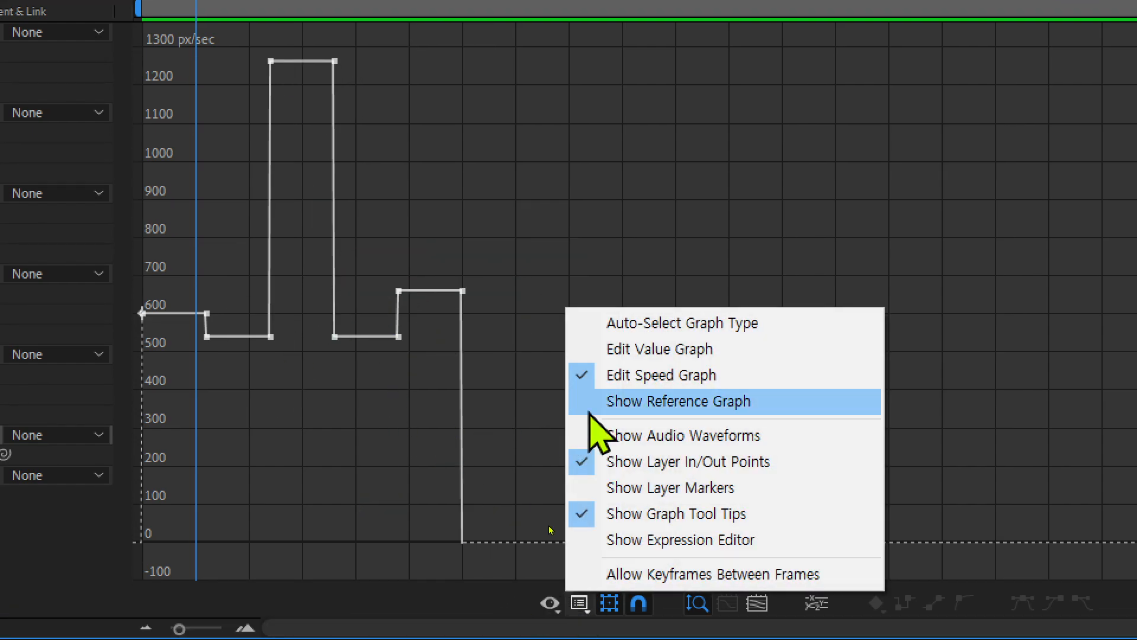
left_click(688, 350)
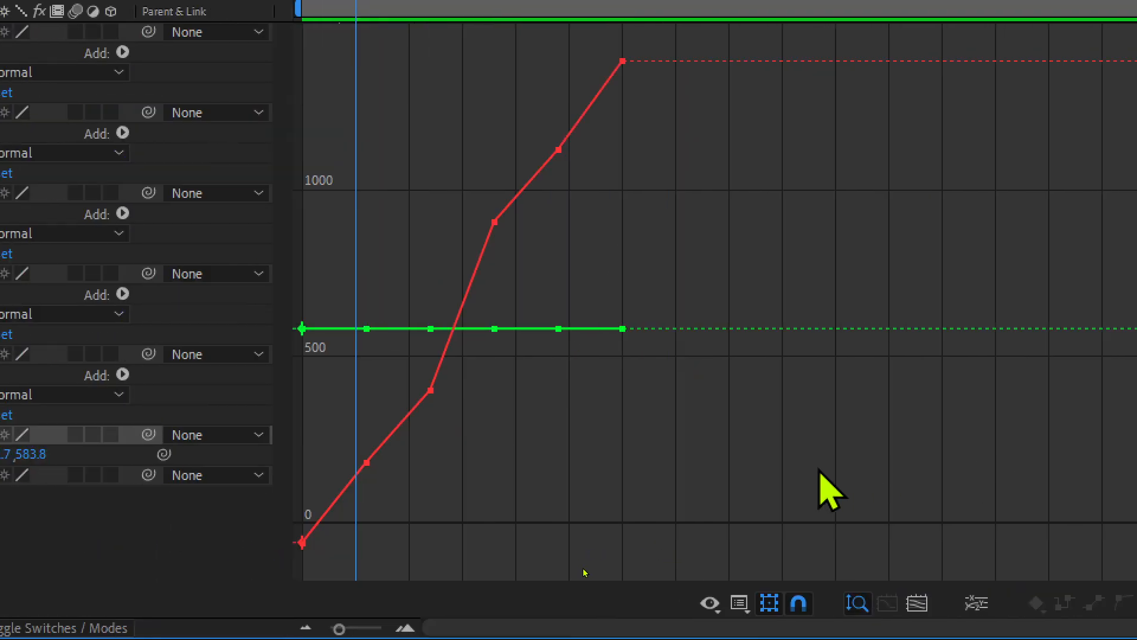
Separate the letter C's Position property into individual X Position and Y Position dimensions.
left_click(219, 457)
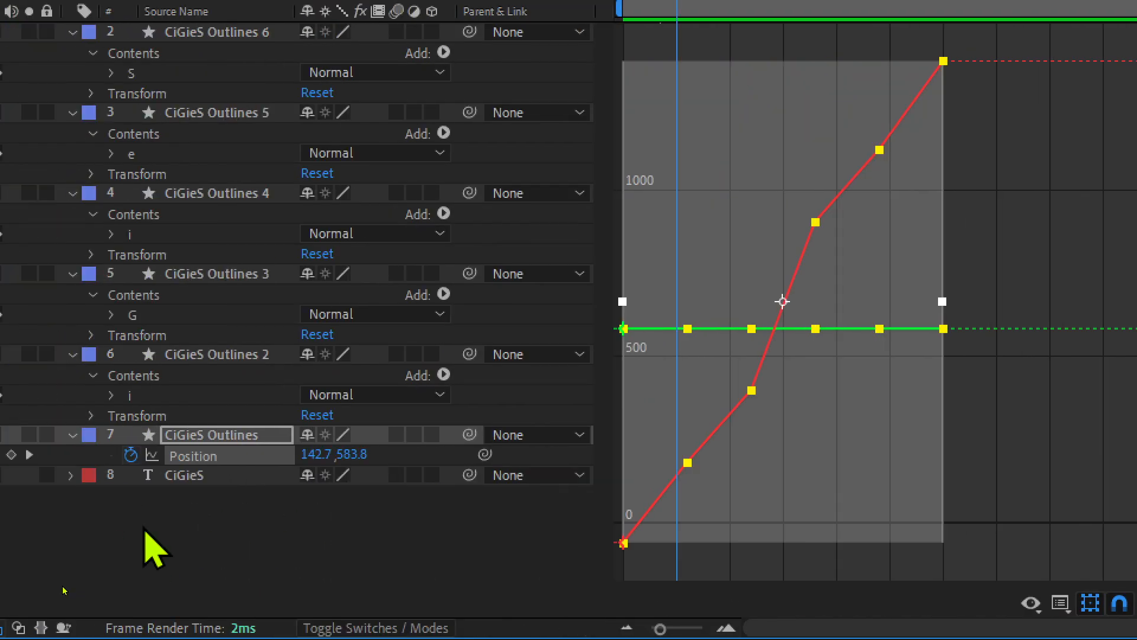
left_click(289, 553)
left_click(220, 458)
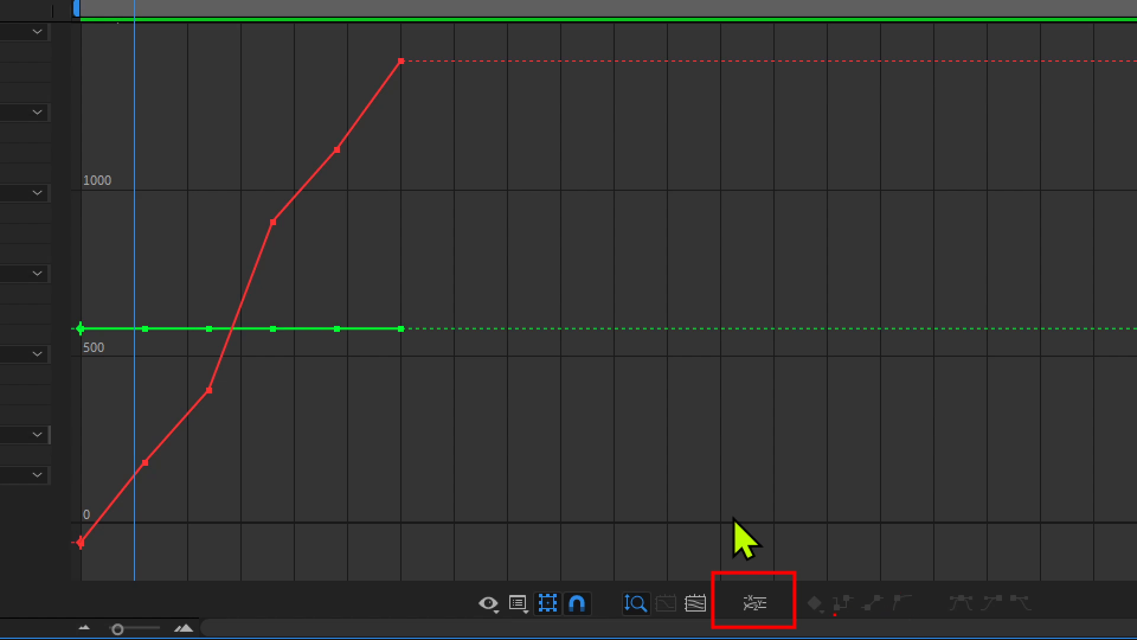
left_click(754, 601)
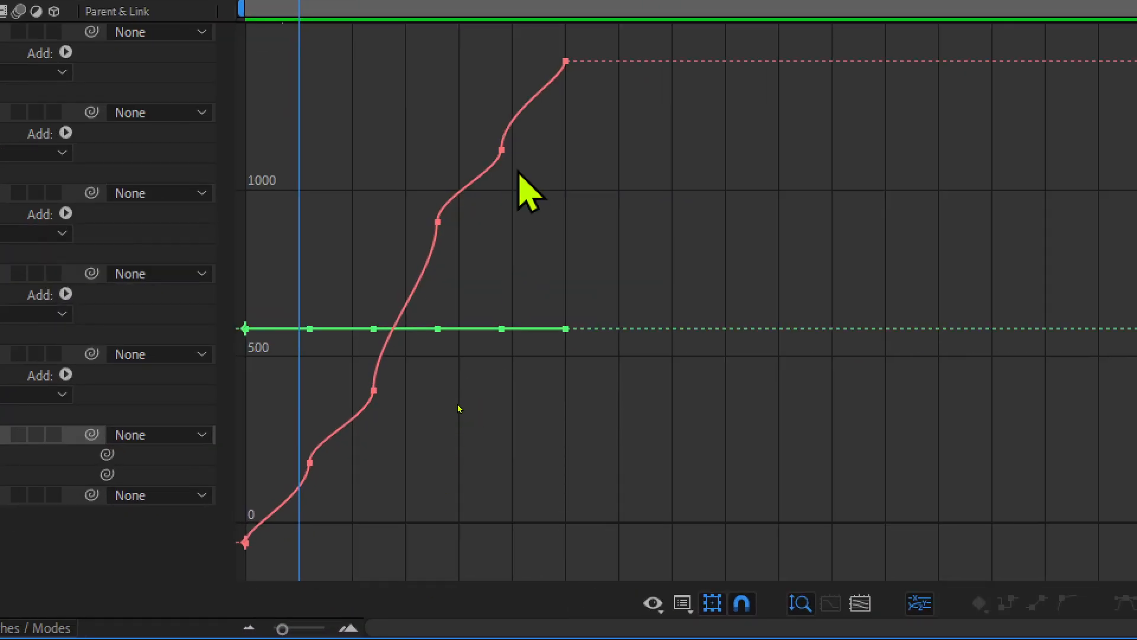
mouse_move(450, 397)
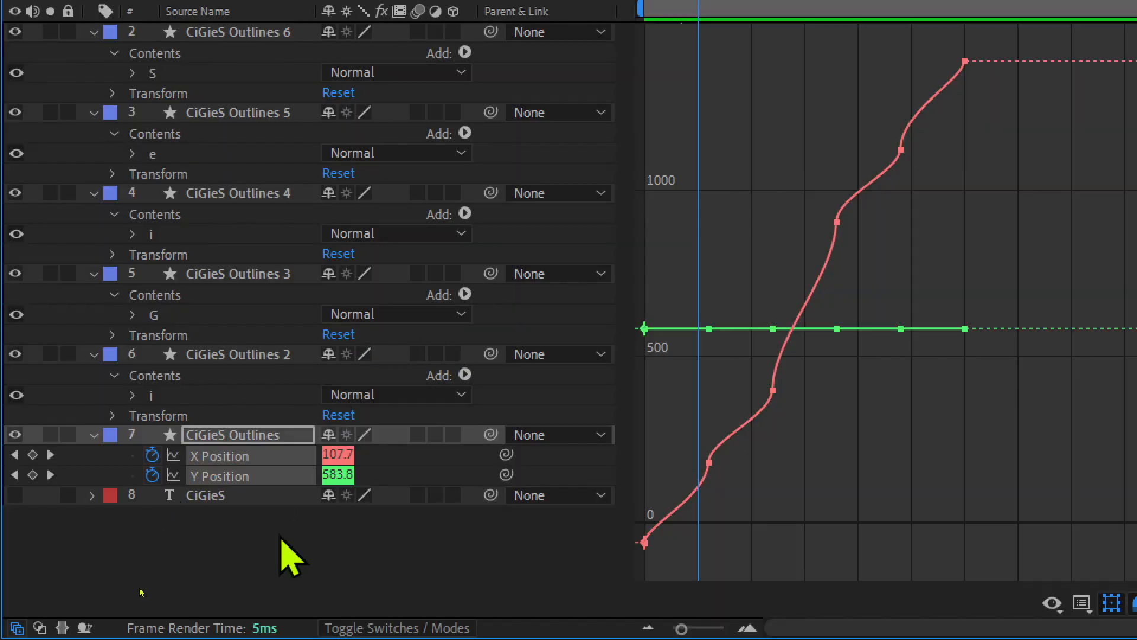
Delete the four intermediate keyframes from the letter C's X Position graph, keeping only those at frames 0 and 60.
left_click(286, 560)
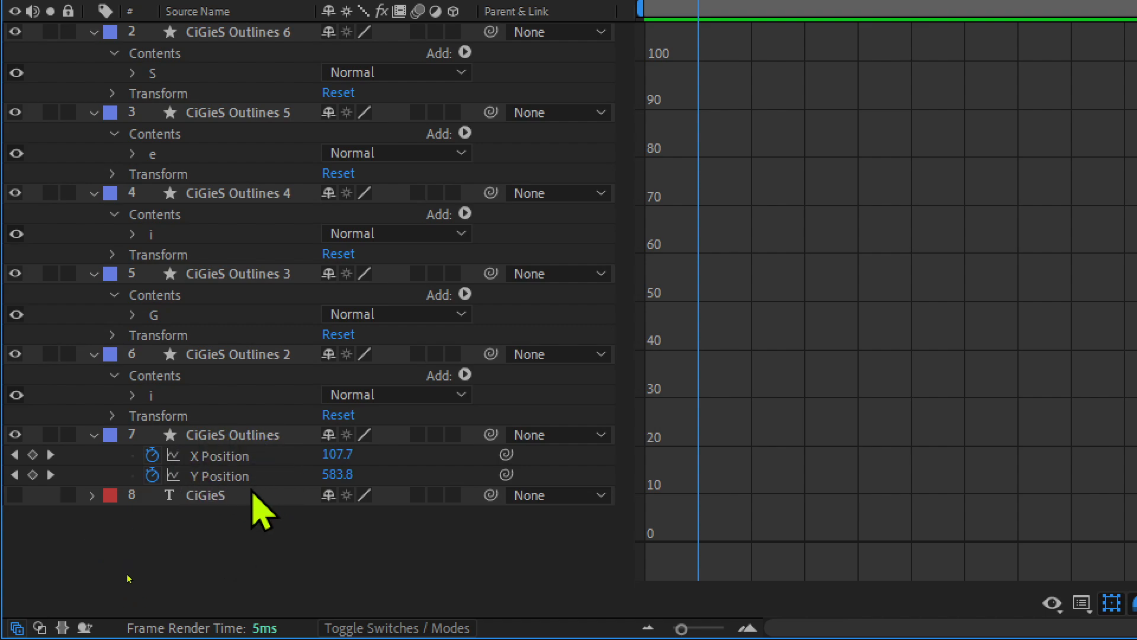
left_click(228, 459)
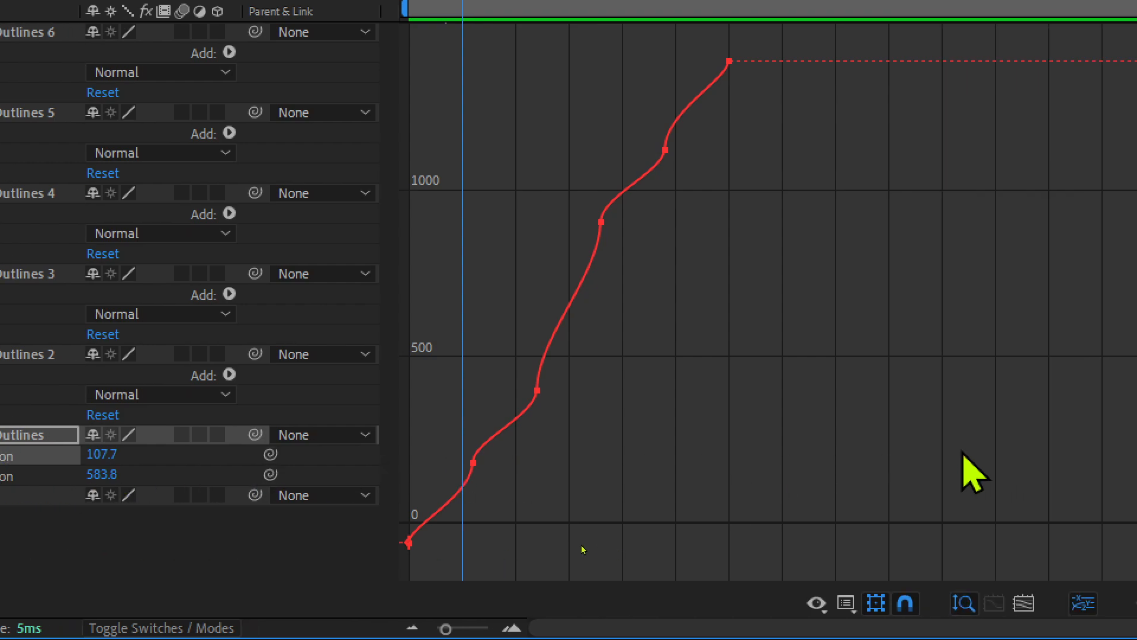
mouse_move(729, 62)
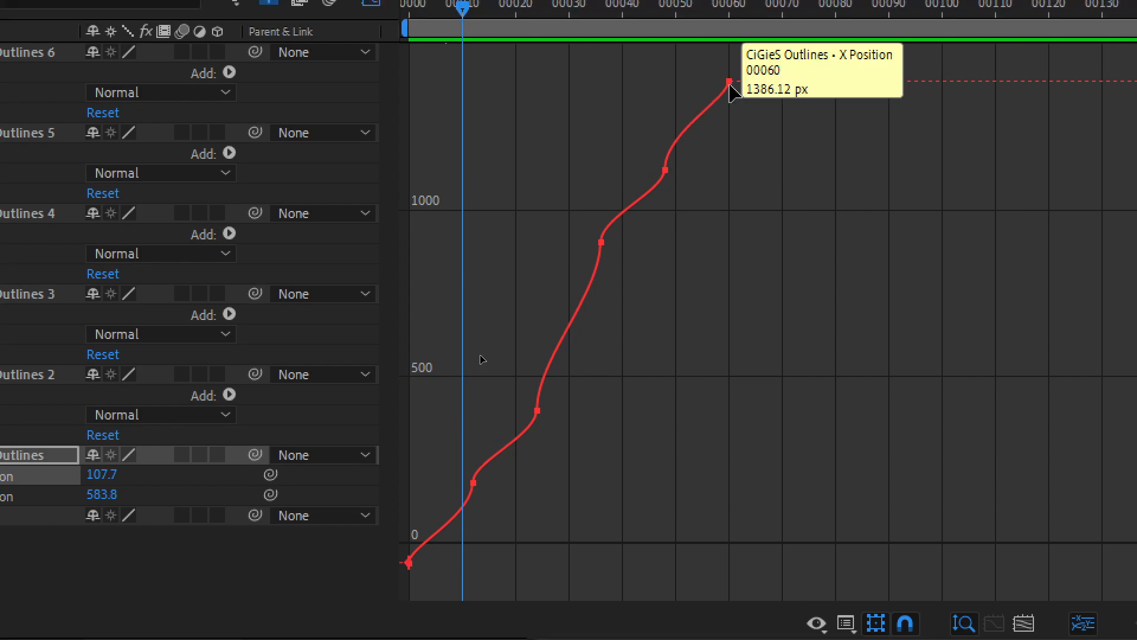
left_click_drag(704, 144, 472, 505)
left_click(762, 317)
left_click_drag(715, 138, 469, 499)
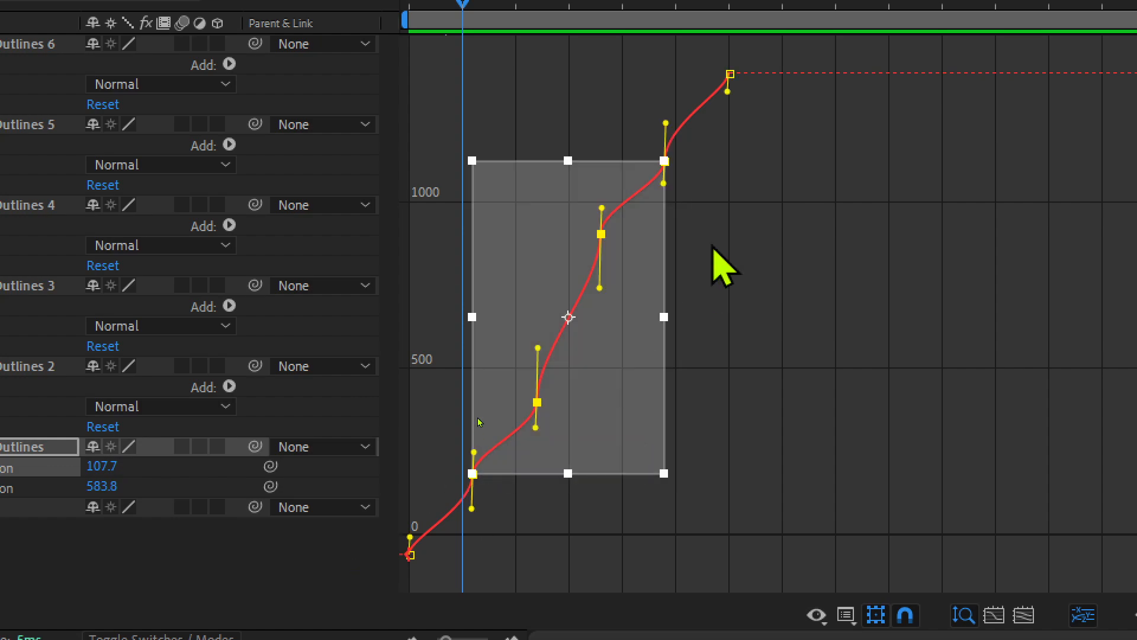
key("Delete")
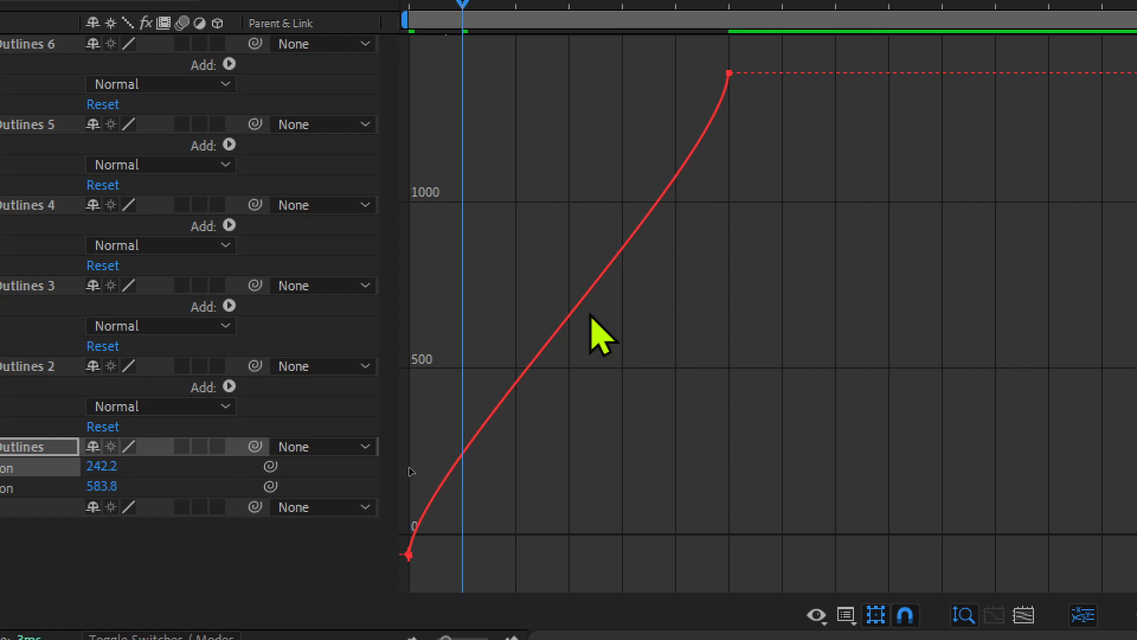
mouse_move(581, 306)
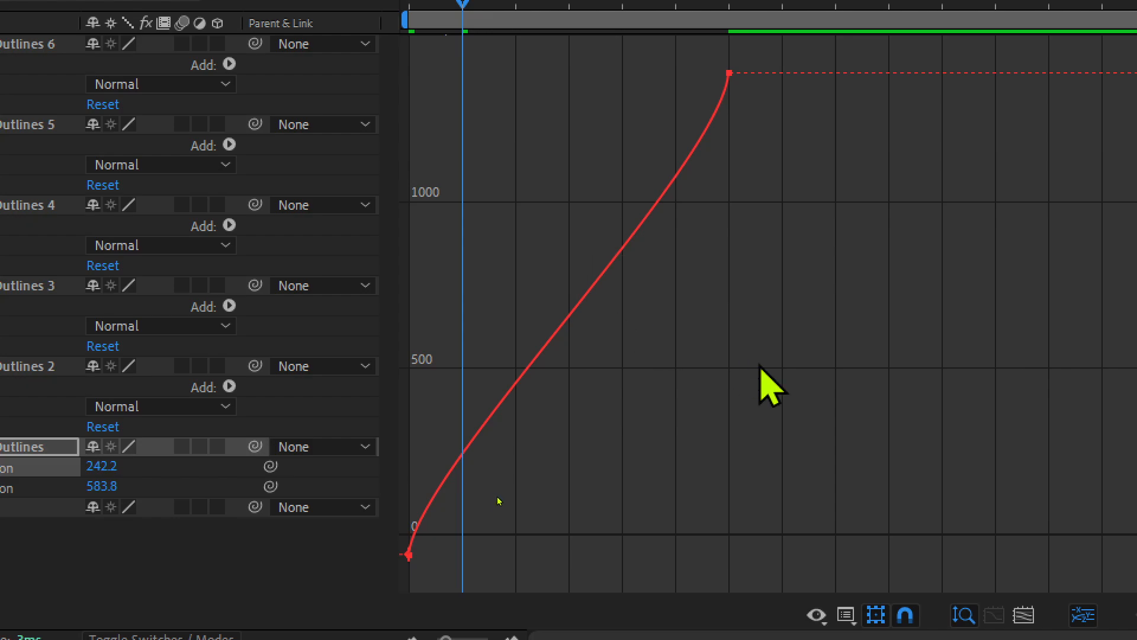
key("ctrl+z")
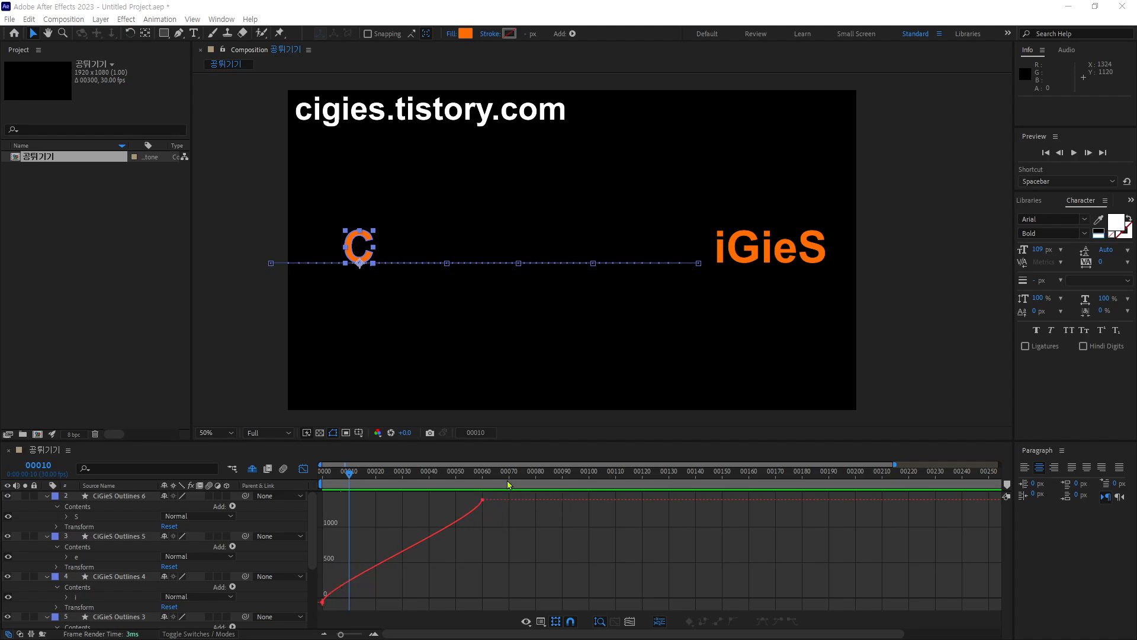
Select both X Position keyframes of the letter C and convert them to linear interpolation.
left_click(481, 500)
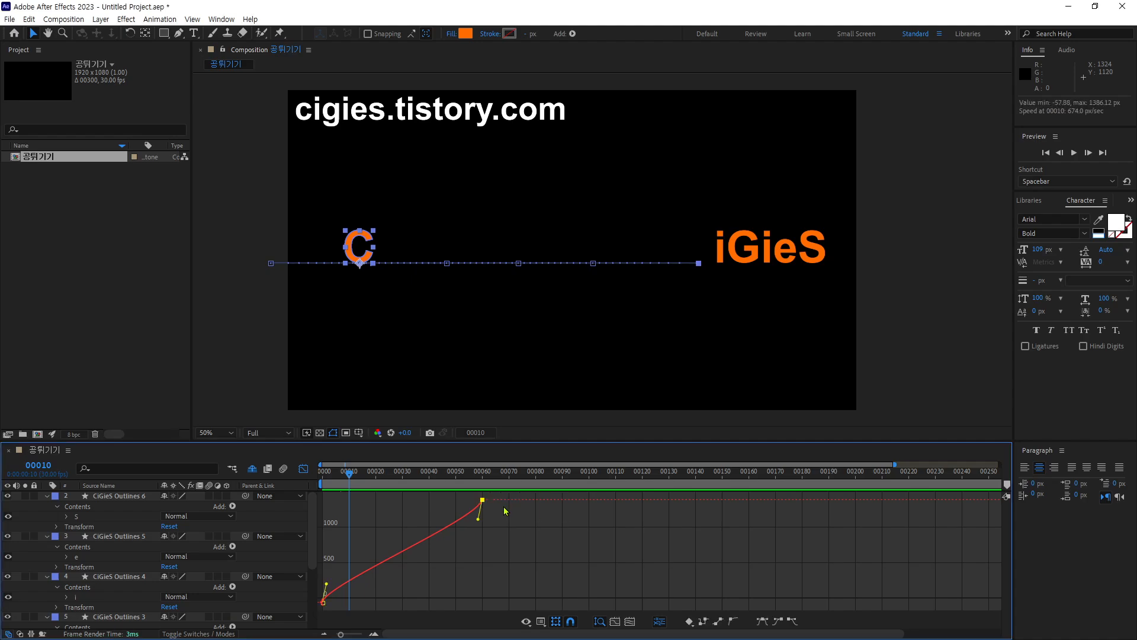
left_click(422, 585)
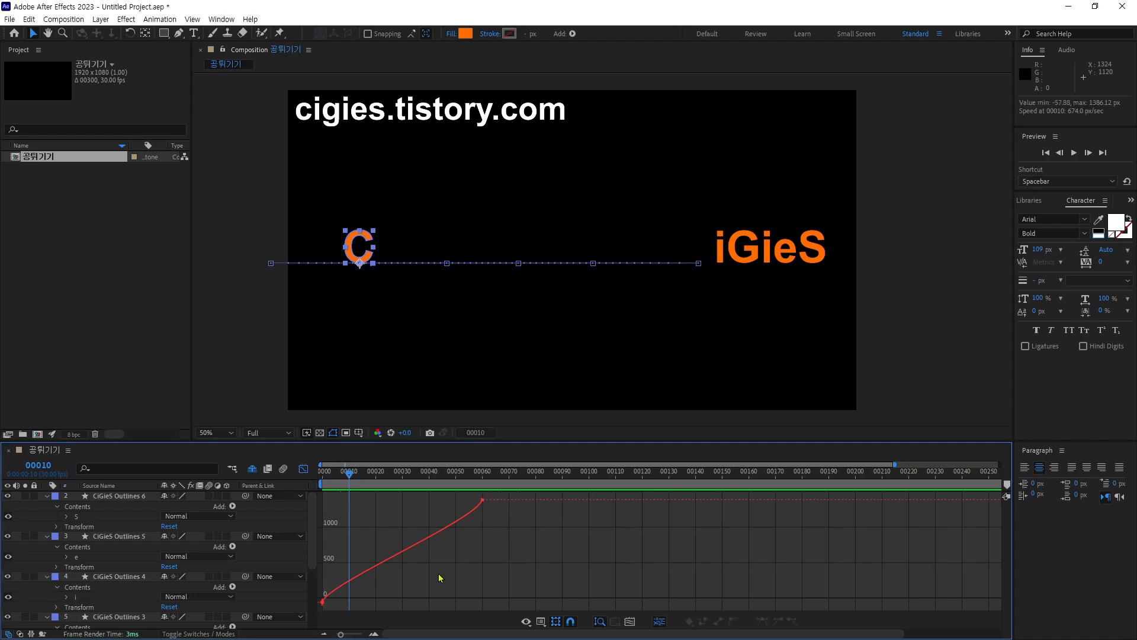
double_click(406, 553)
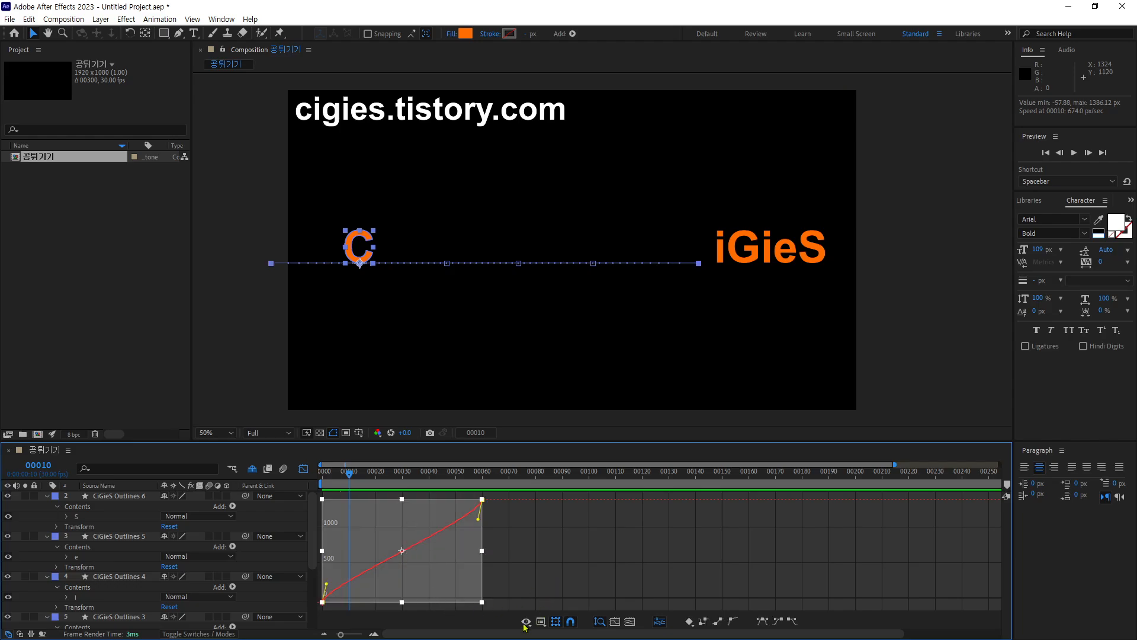
scroll(195, 581, "down", 3)
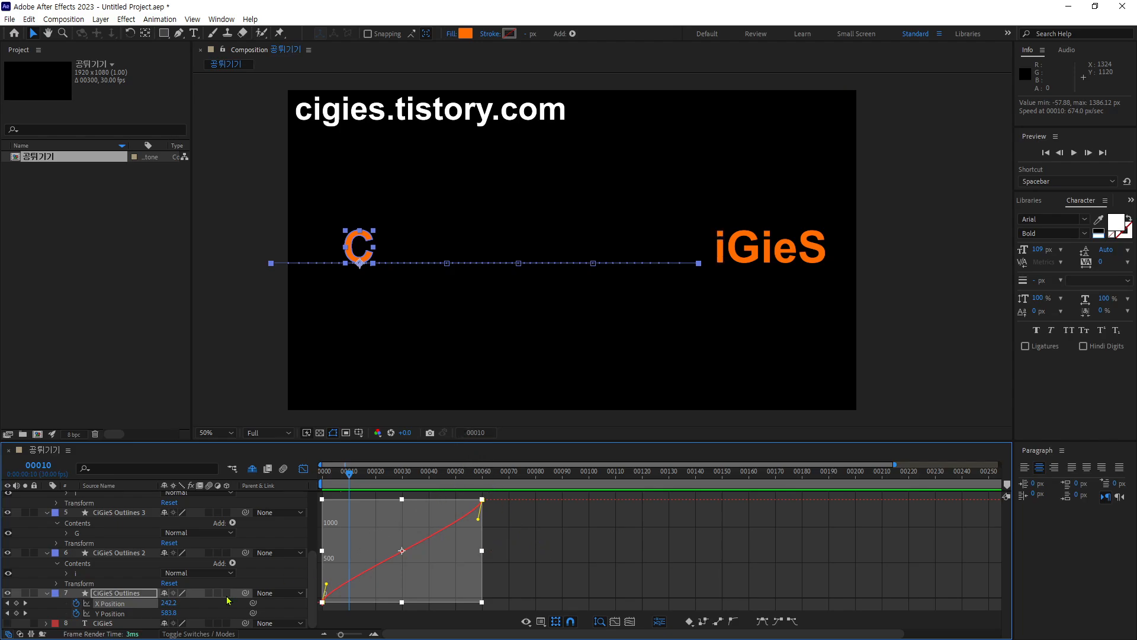
left_click(490, 564)
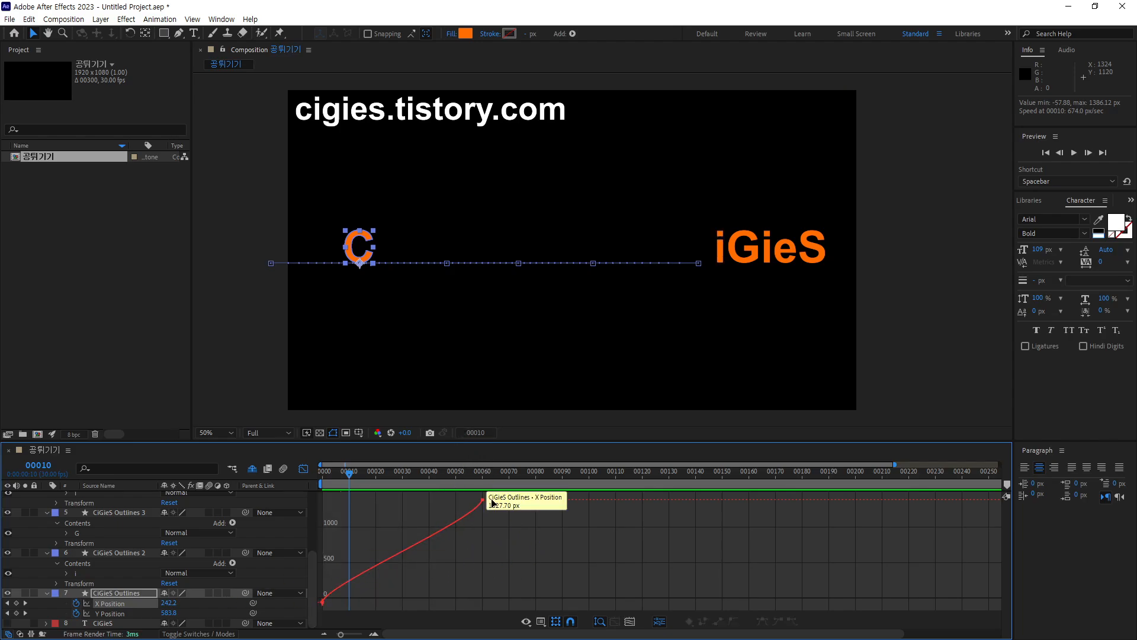
left_click(407, 550)
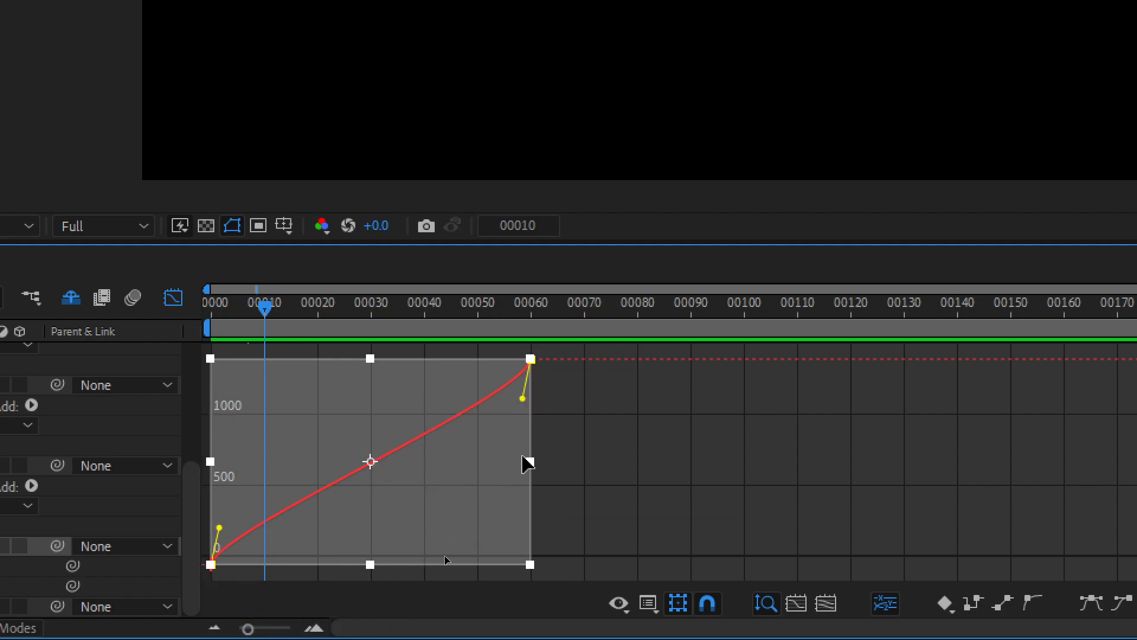
left_click(750, 521)
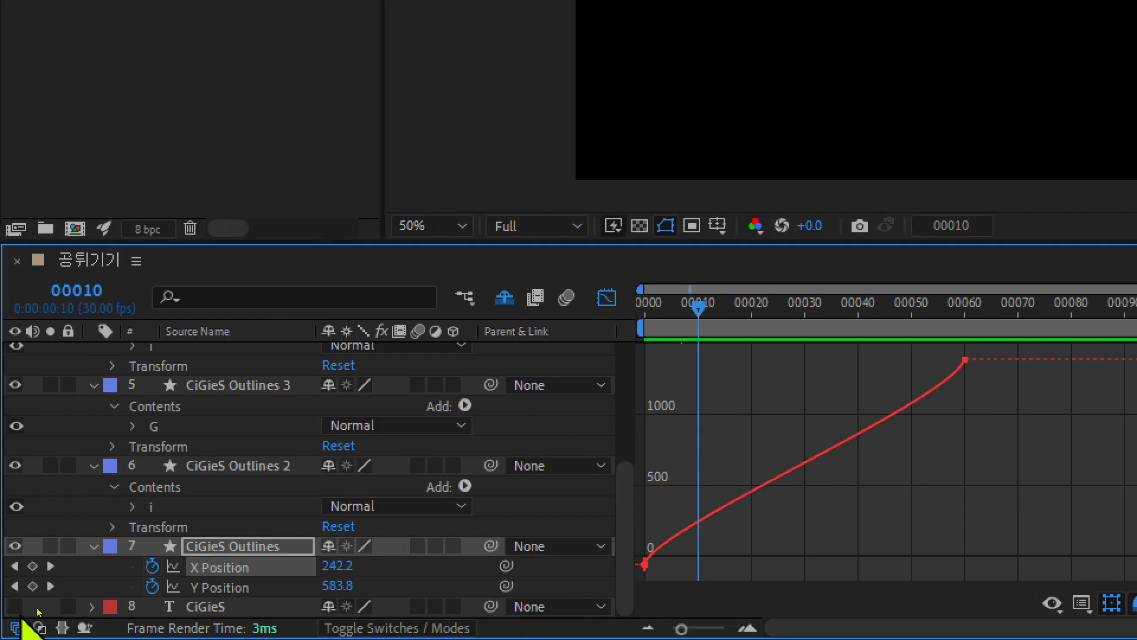
left_click(224, 569)
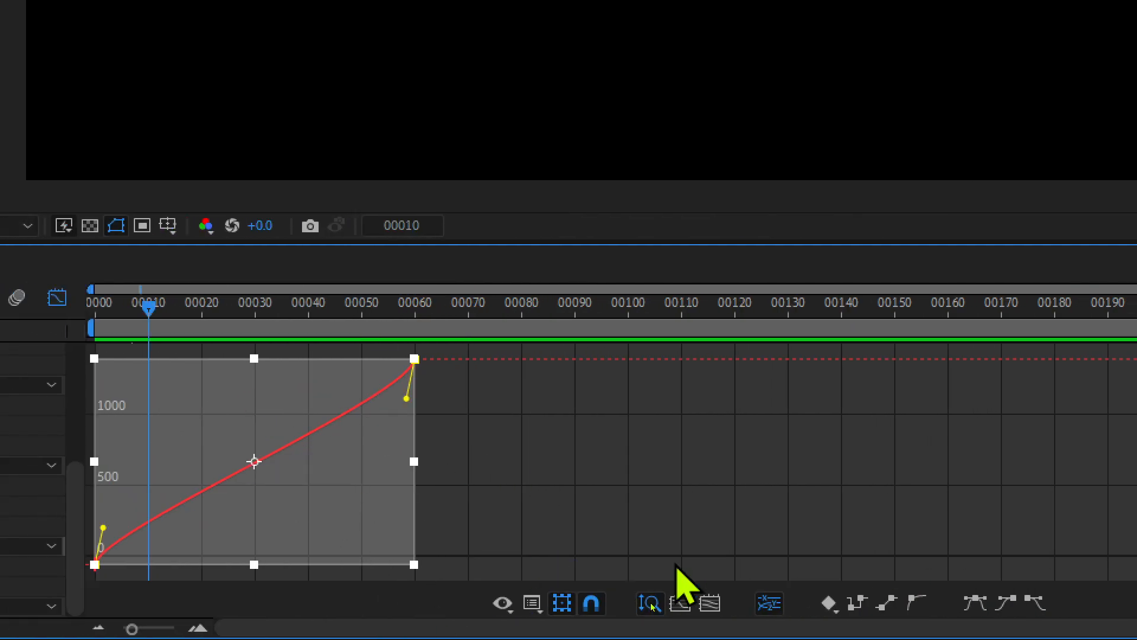
left_click(887, 603)
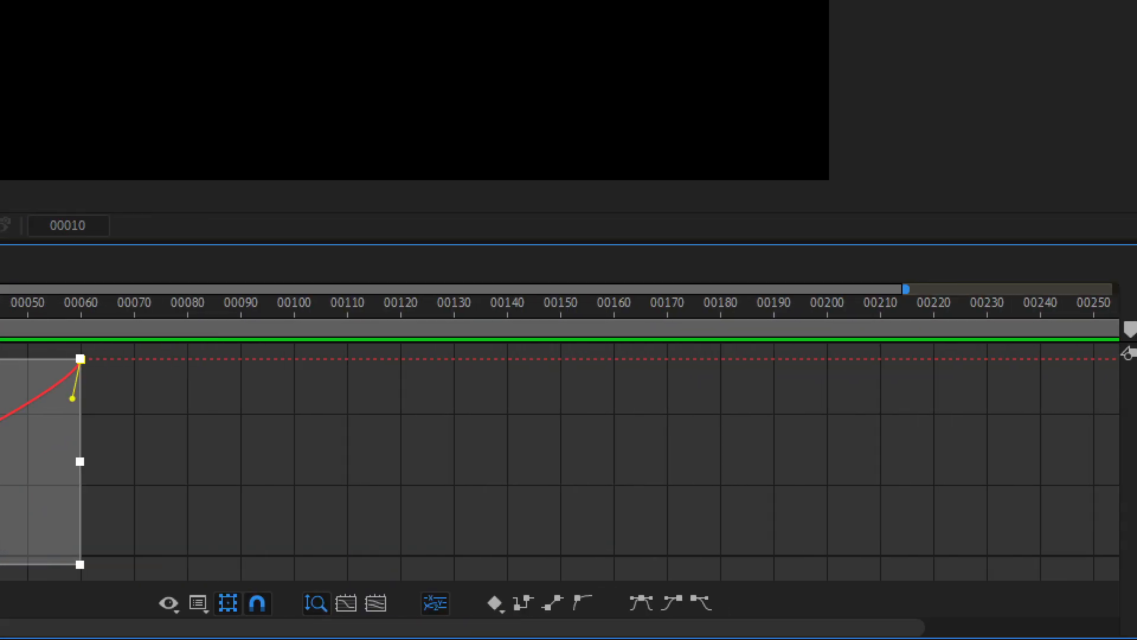
left_click(546, 605)
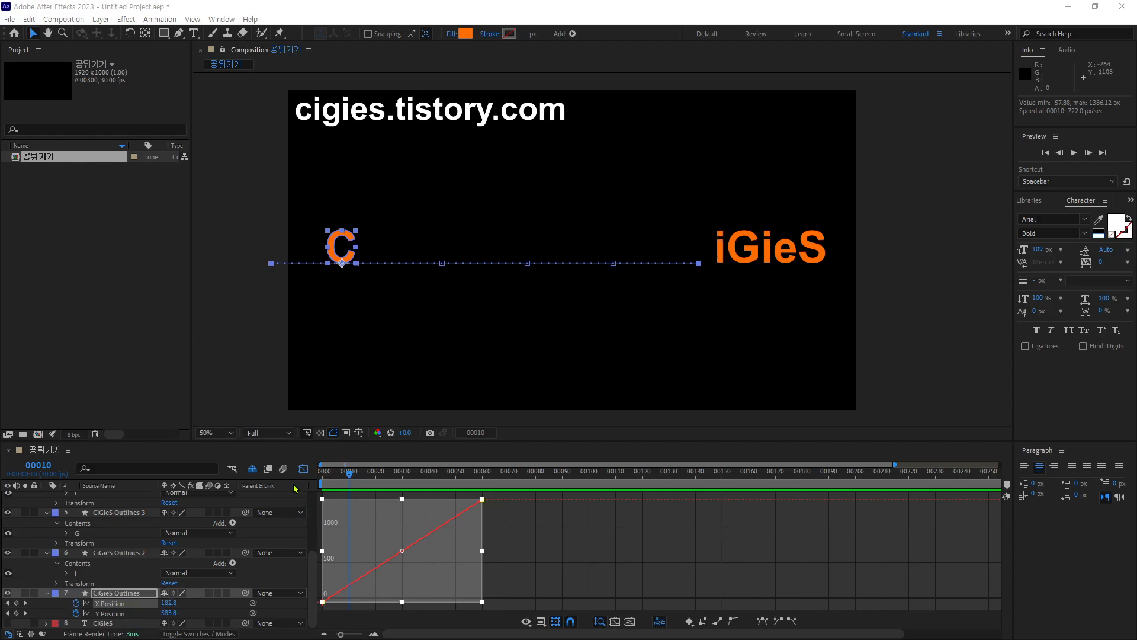
Display the letter C's Y Position graph in a taller timeline covering frames 0 to 60 and select all its keyframes.
left_click(120, 616, "shift")
left_click(120, 616)
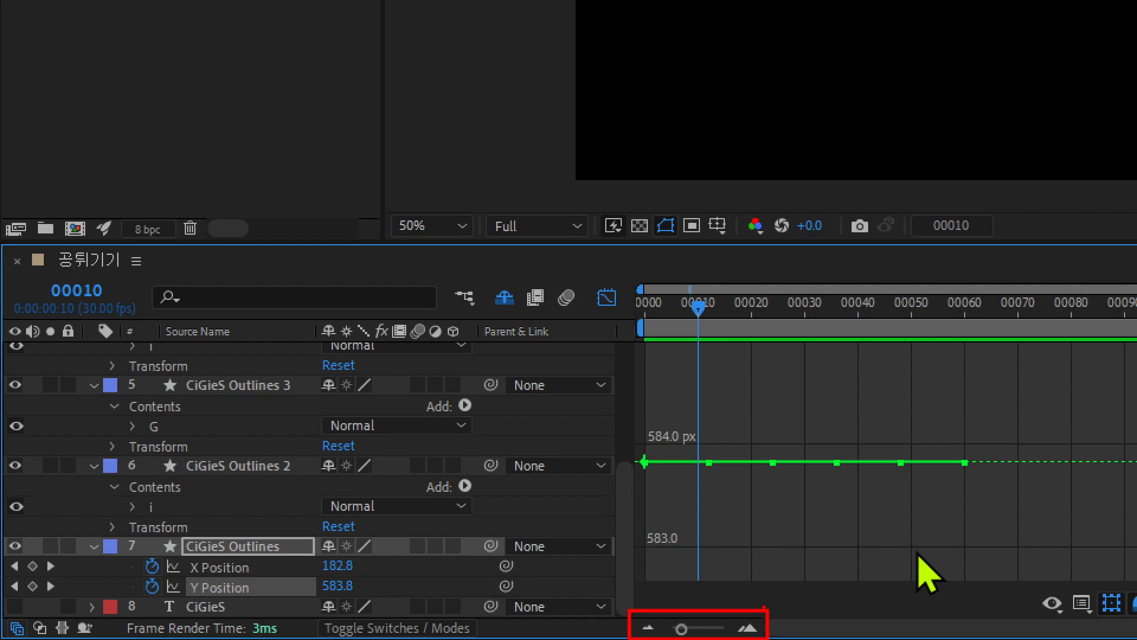
left_click(647, 629)
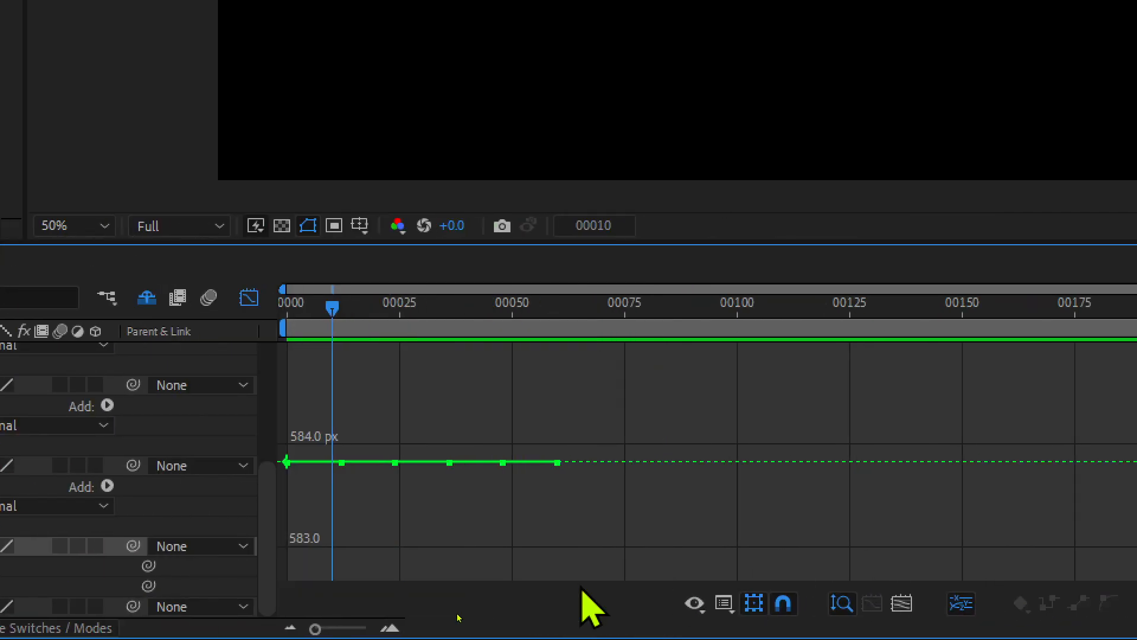
left_click(389, 628)
left_click(390, 628)
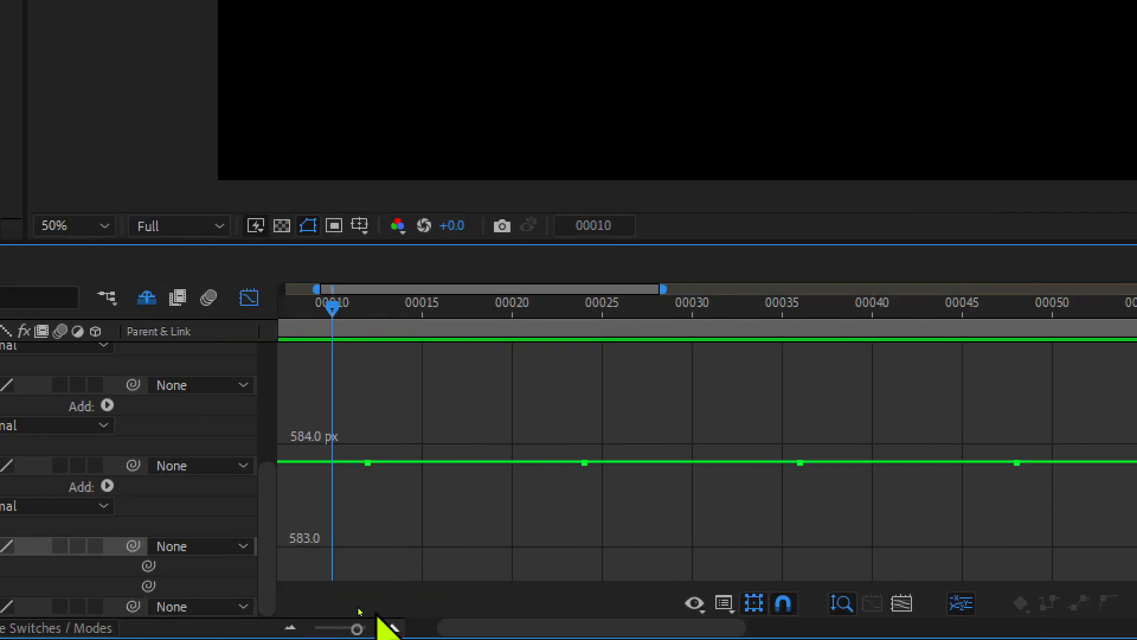
mouse_move(745, 461)
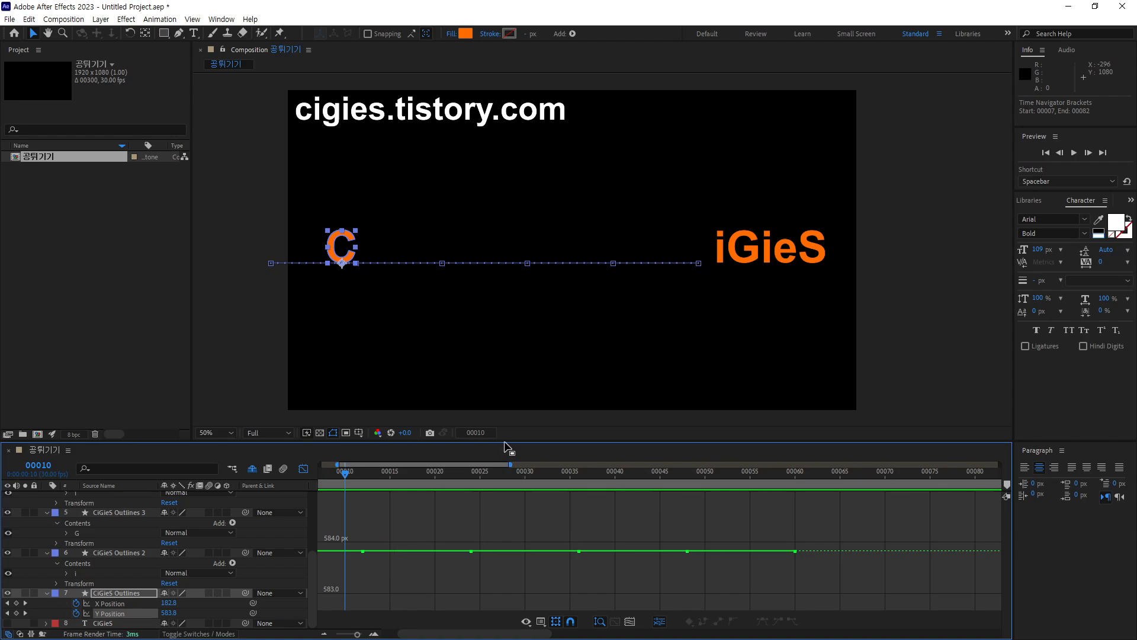
left_click_drag(505, 441, 592, 331)
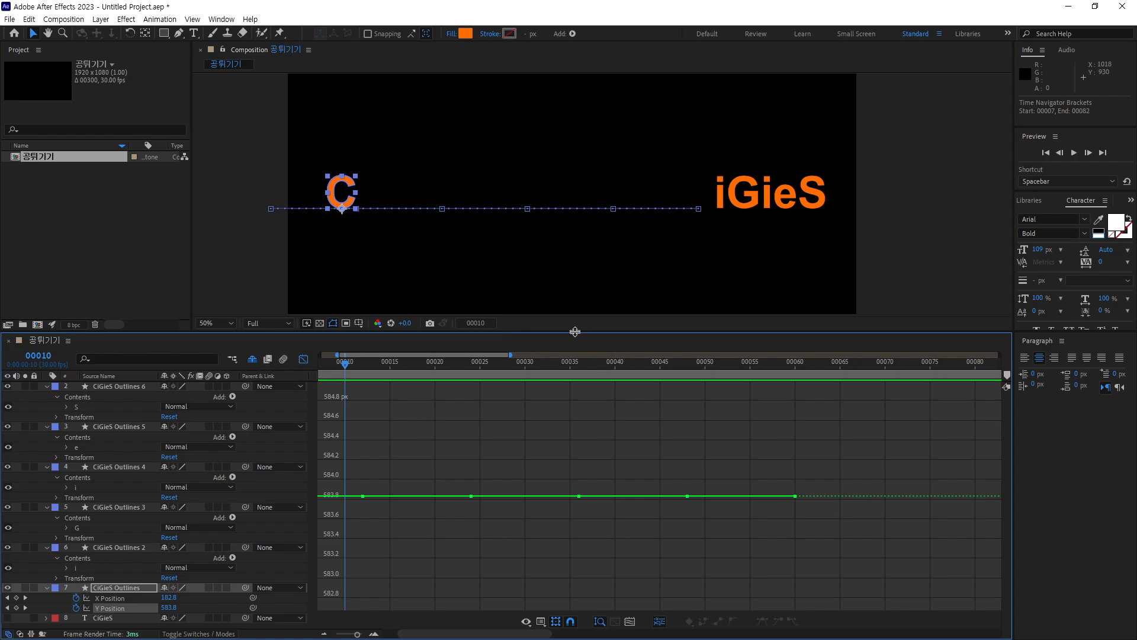
left_click_drag(482, 527, 723, 527)
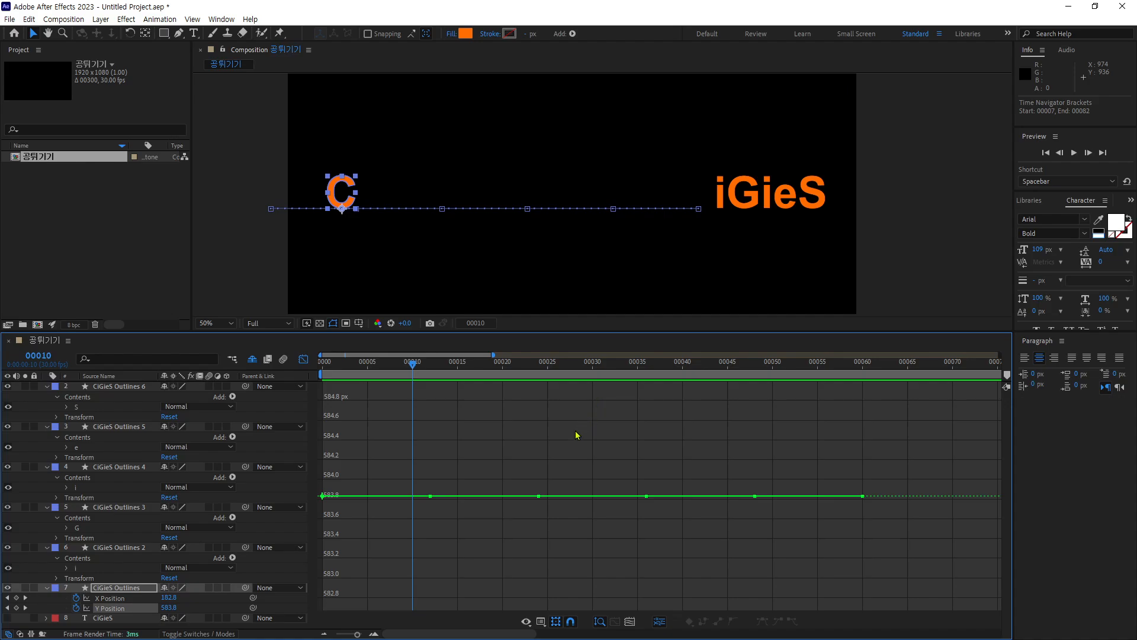
left_click_drag(830, 456, 962, 437)
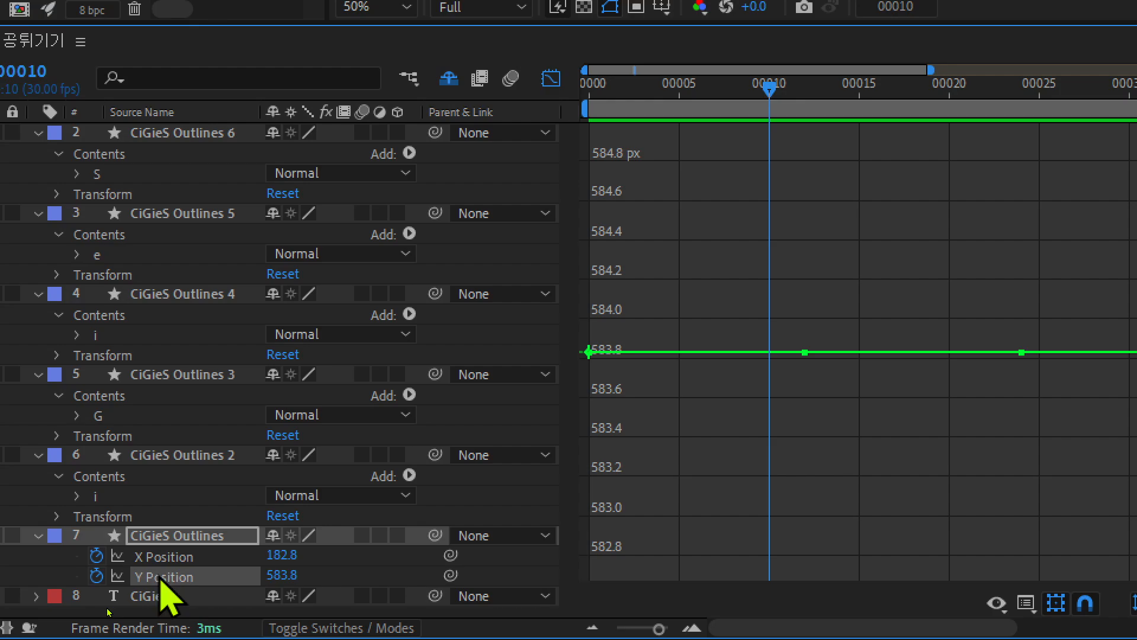
left_click(161, 577)
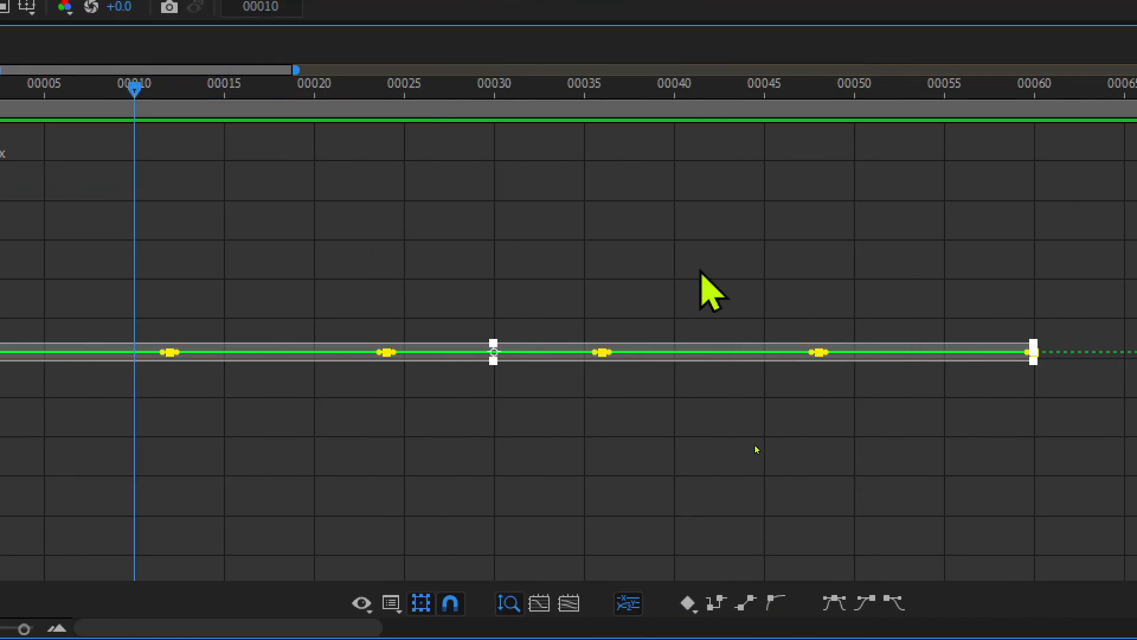
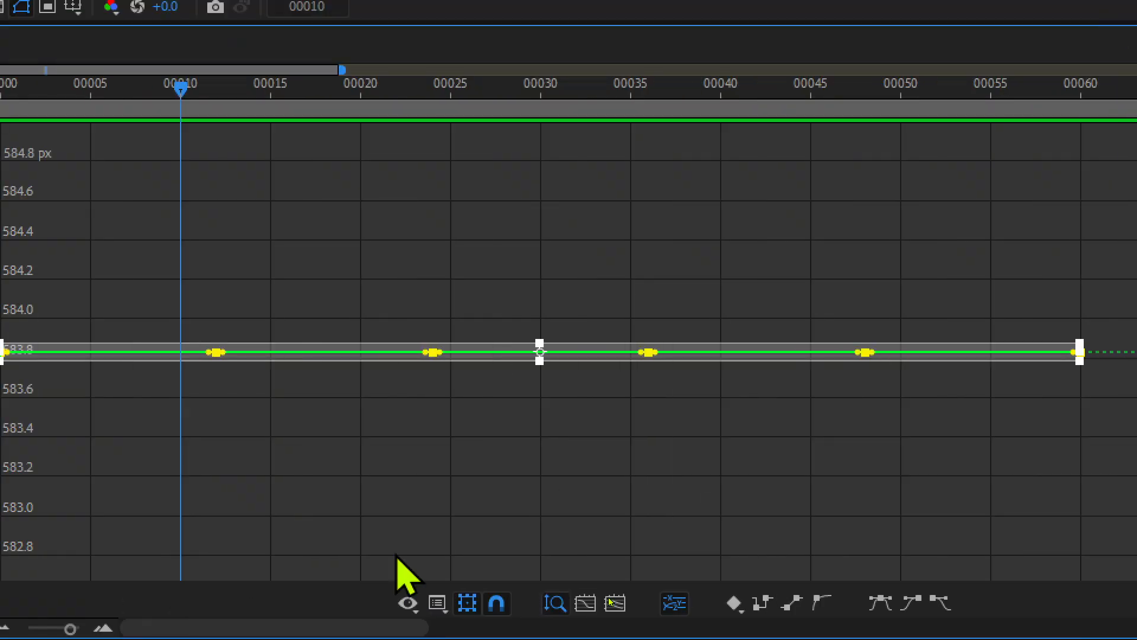
Apply both Easy Ease In and Easy Ease Out to all the letter C's Y Position keyframes, then deselect them.
left_click(637, 602)
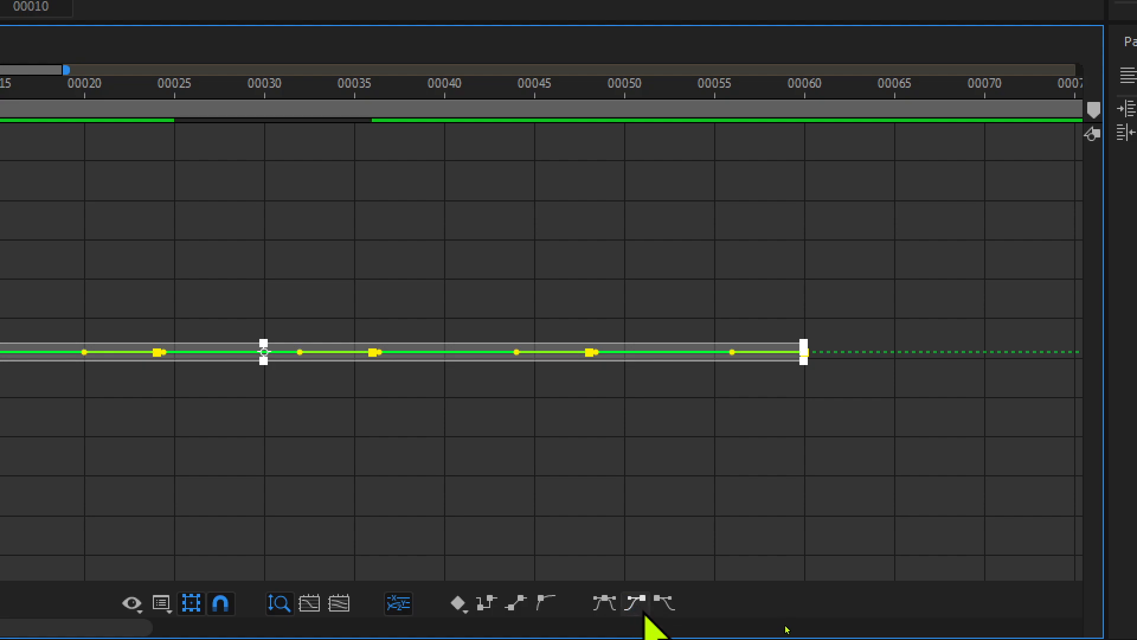
left_click(675, 603)
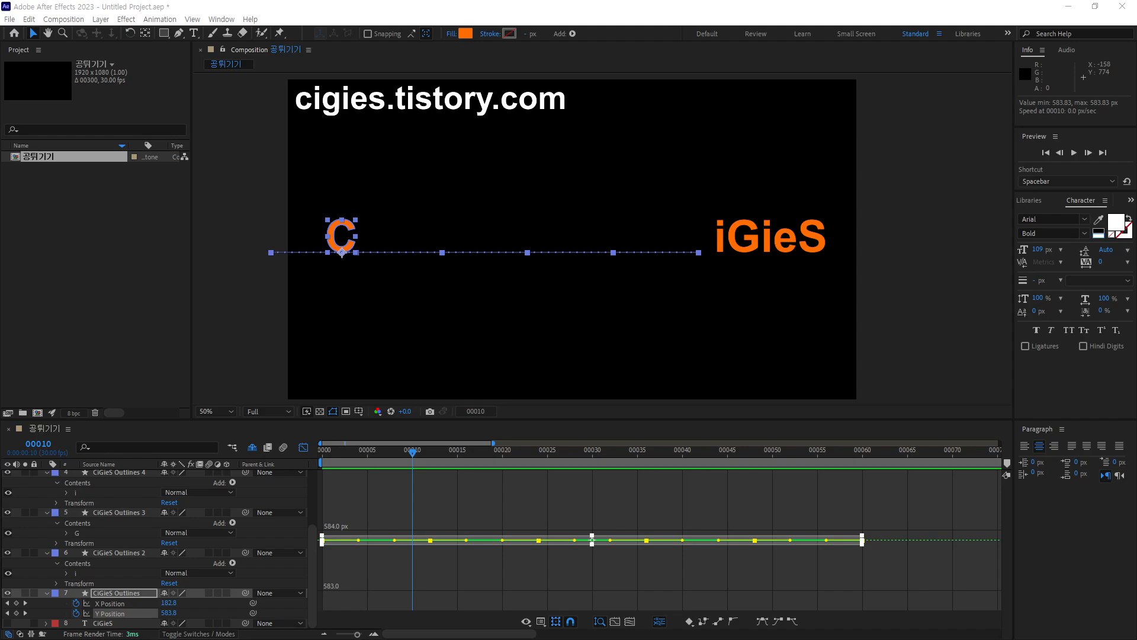
left_click(670, 572)
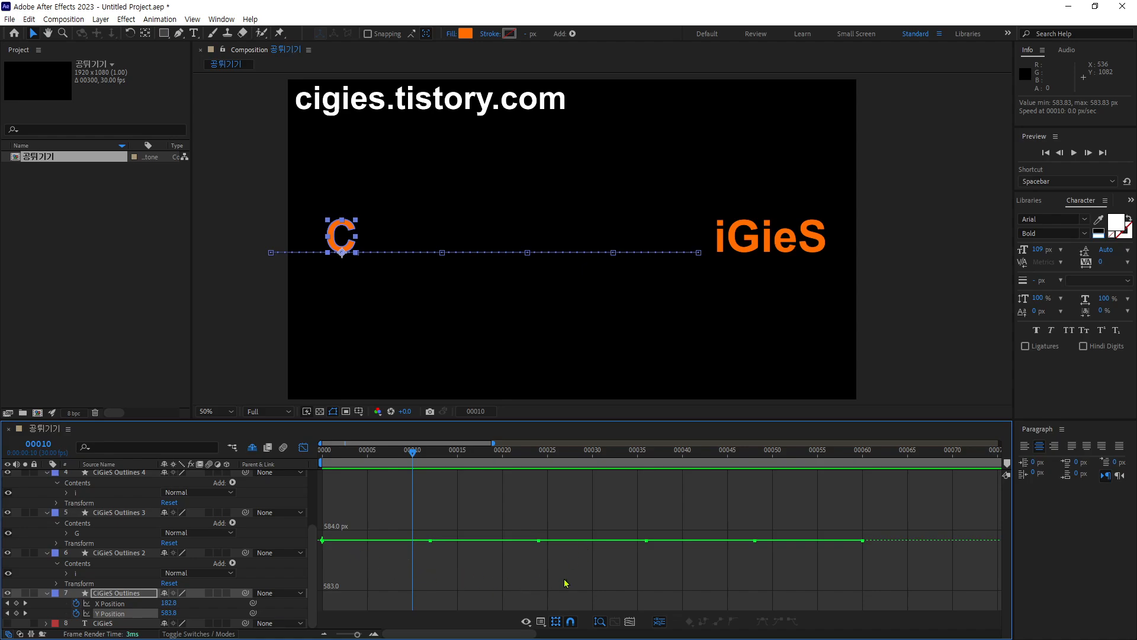
left_click_drag(675, 593, 681, 598)
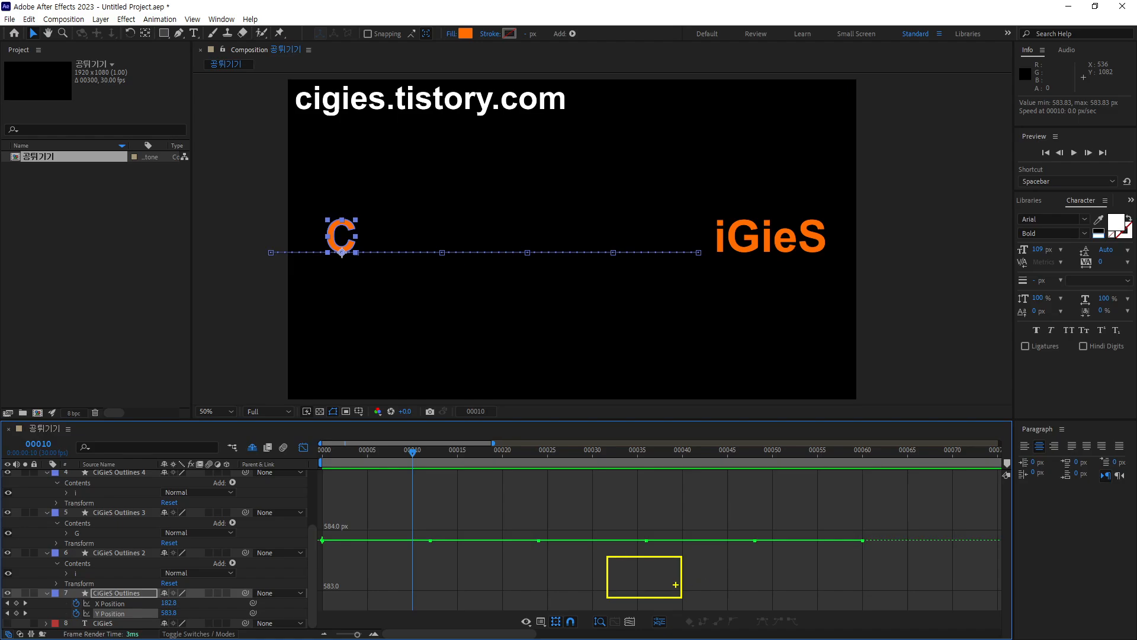
left_click_drag(699, 563, 876, 562)
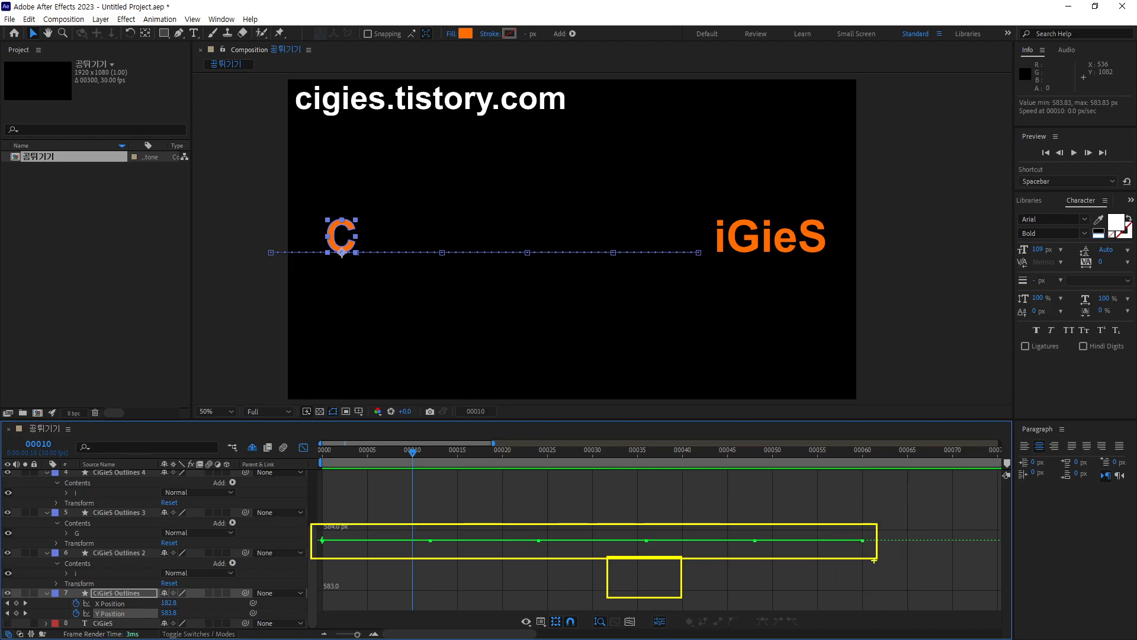
left_click(816, 580)
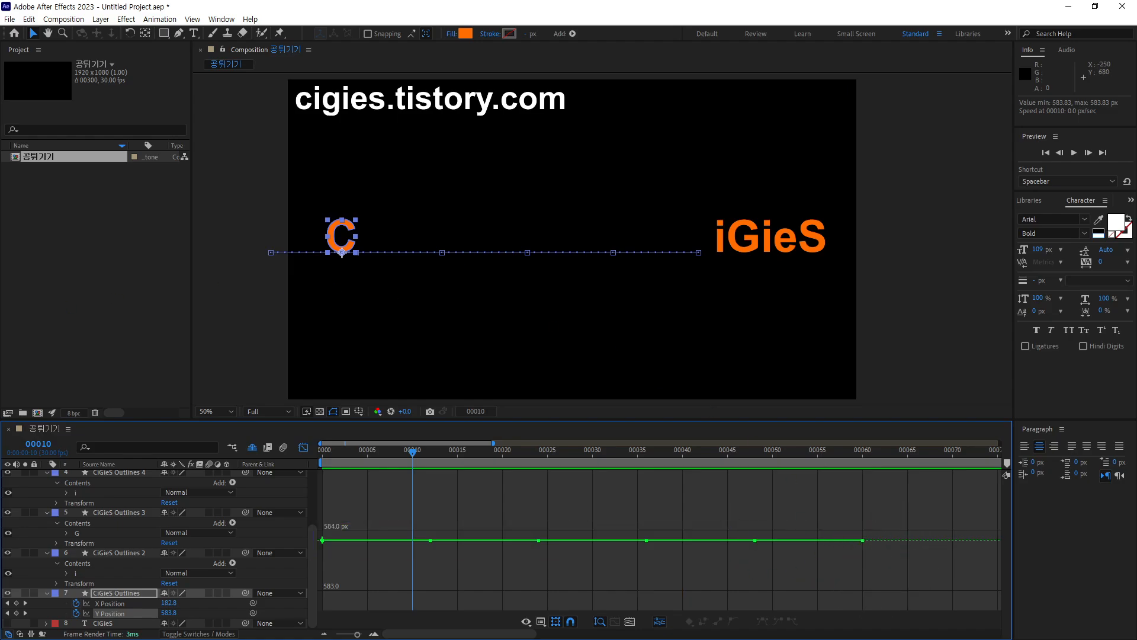
key("ctrl+k")
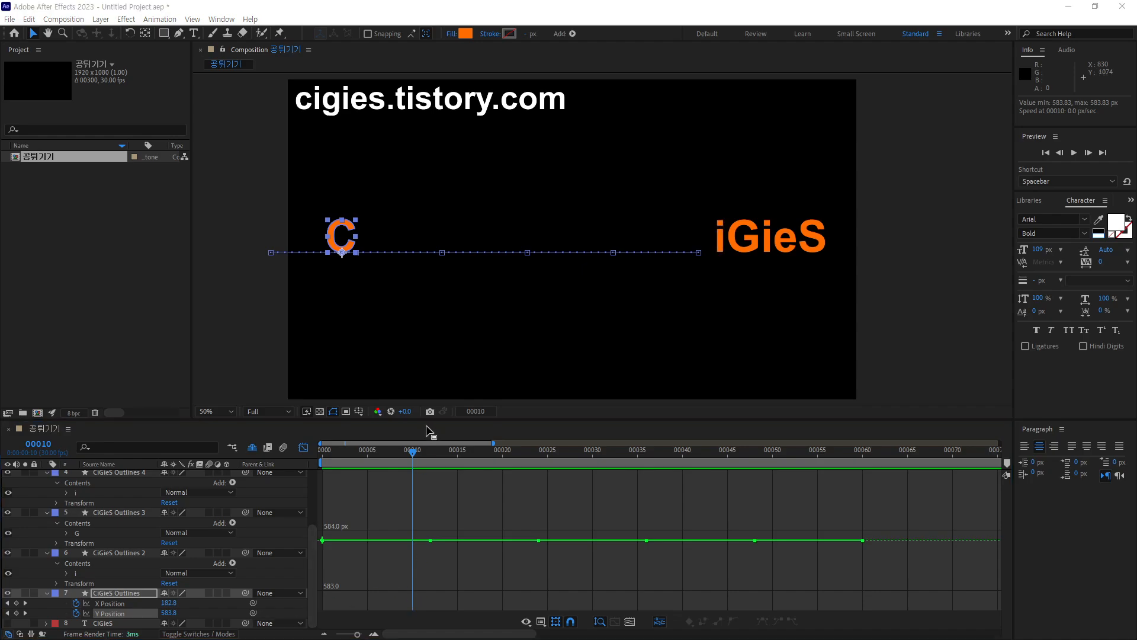
Enlarge the timeline and bend the C's Y Position curve between frames 0 and 12 into an arc reaching about 223 px.
left_click_drag(426, 420, 427, 311)
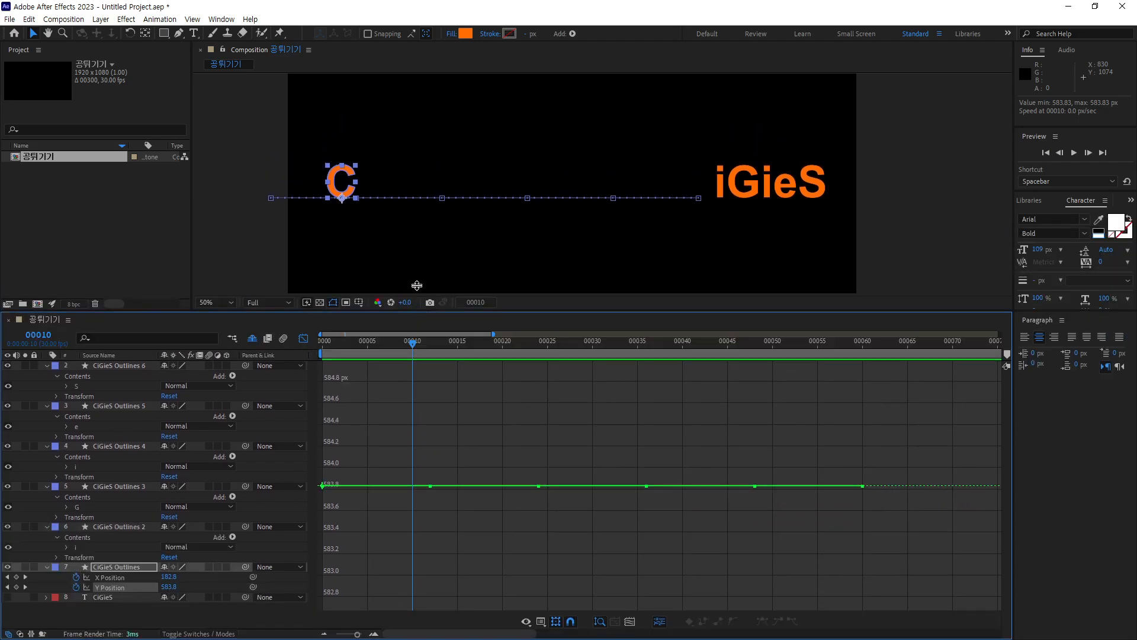
mouse_move(692, 236)
left_mouse_down()
mouse_move(318, 237)
mouse_move(233, 108)
left_mouse_up()
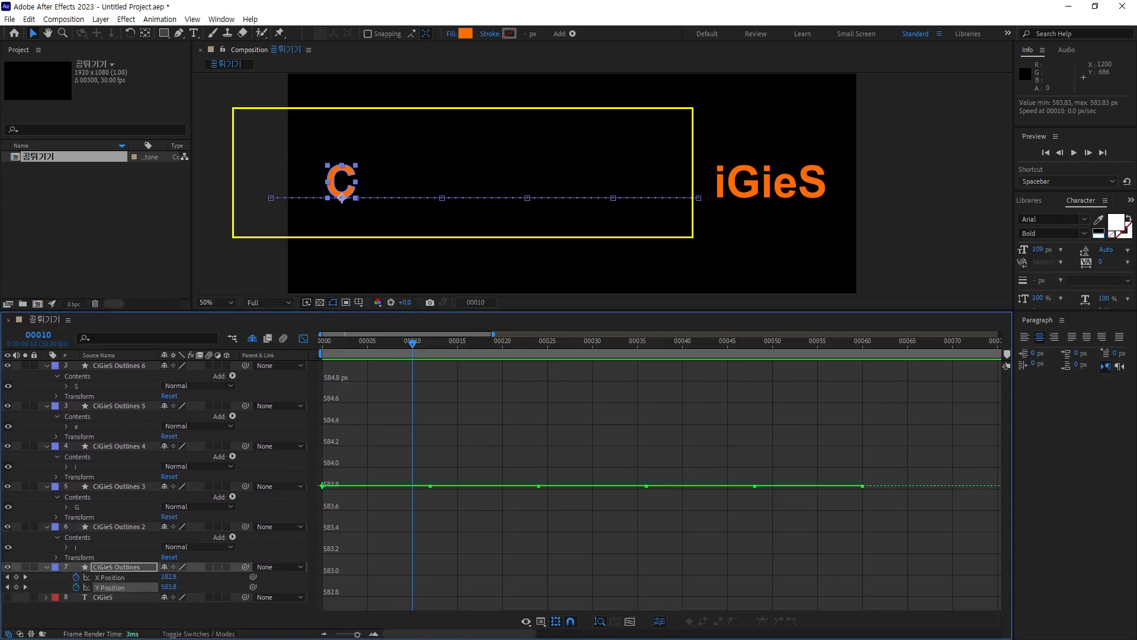
key("Escape")
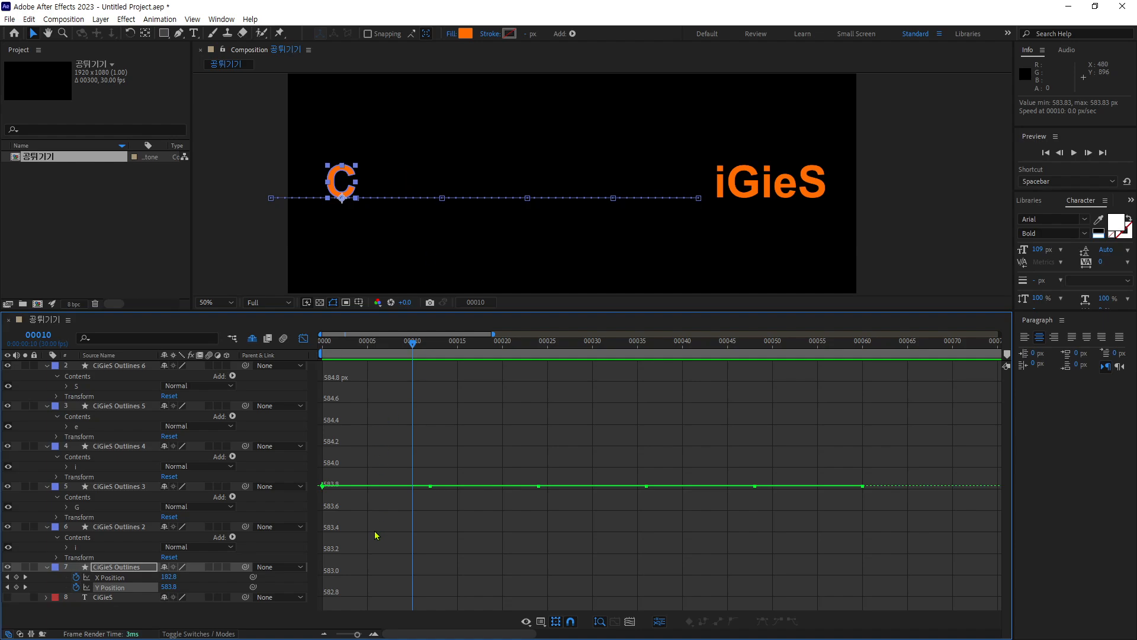
key("ctrl+4")
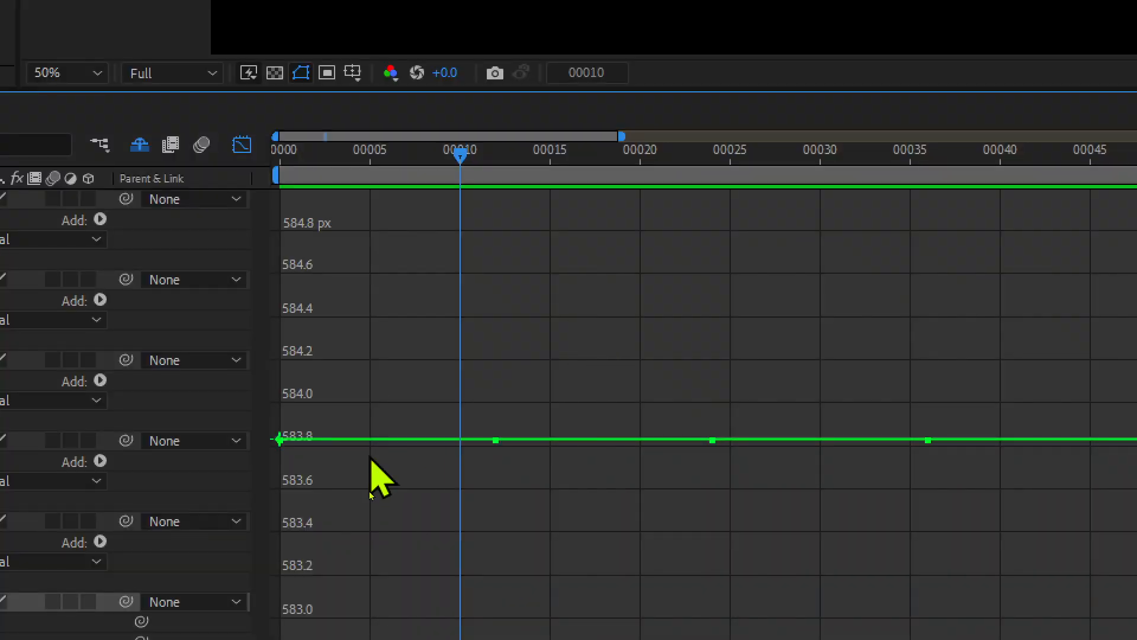
mouse_move(384, 449)
left_click_drag(379, 441, 385, 639)
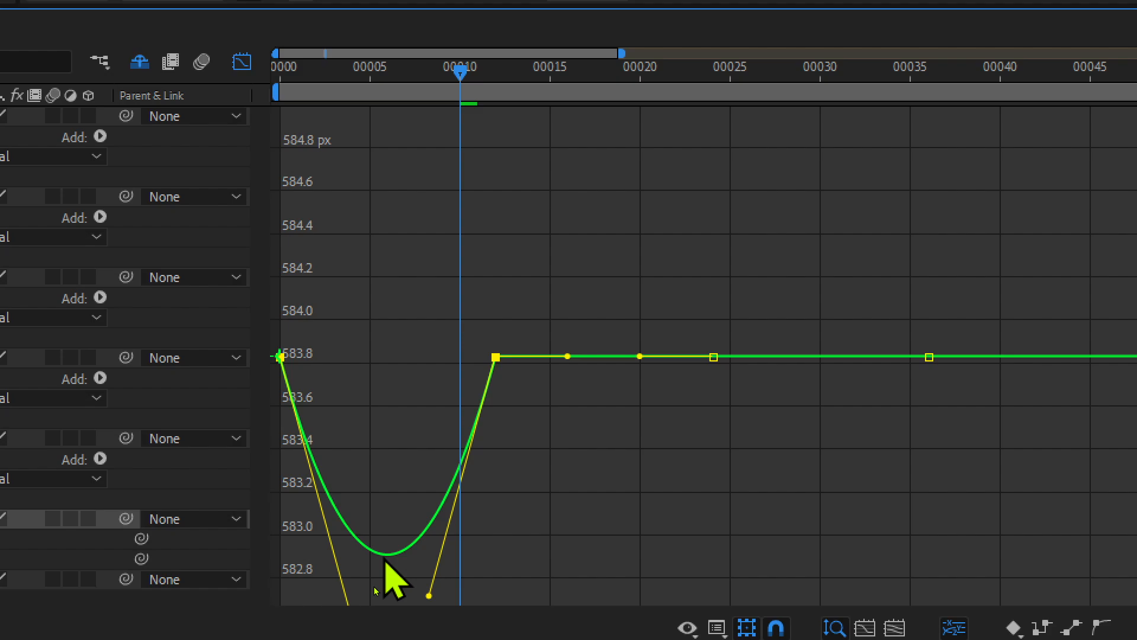
left_click_drag(385, 560, 391, 561)
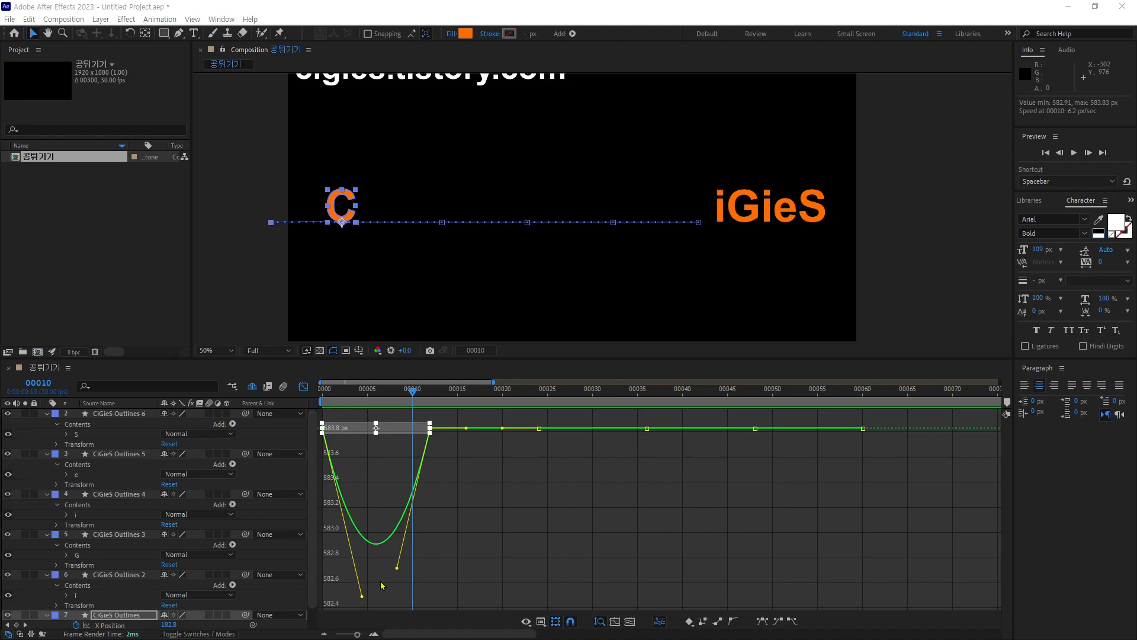
left_click_drag(376, 543, 378, 610)
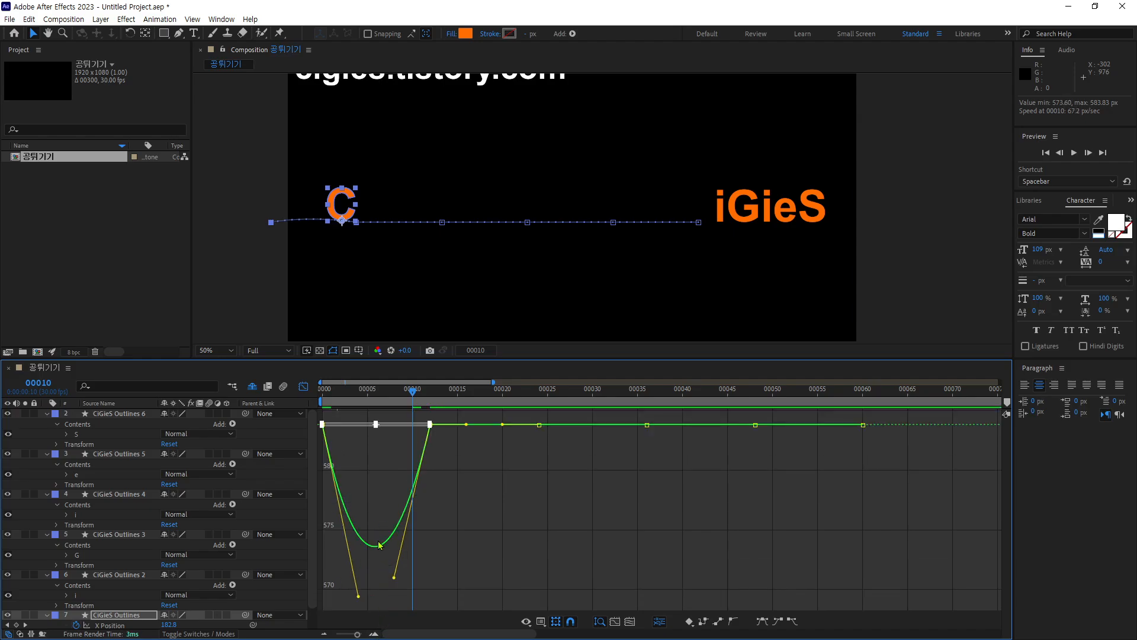
left_click_drag(377, 548, 377, 610)
left_click_drag(384, 556, 385, 610)
left_click_drag(382, 552, 379, 609)
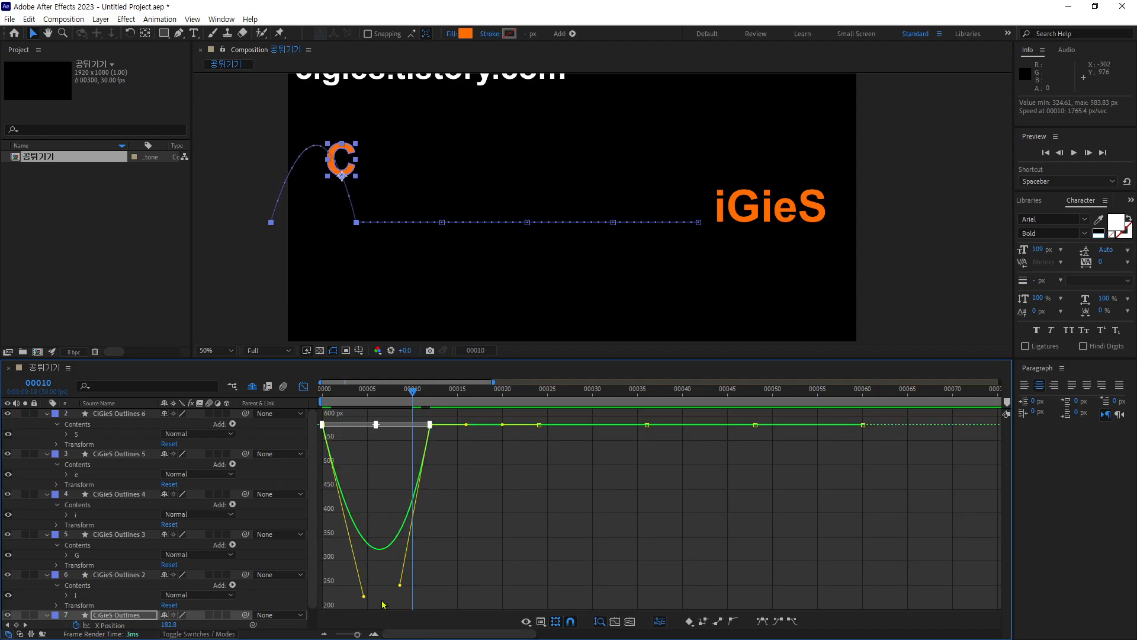
left_click_drag(384, 547, 376, 600)
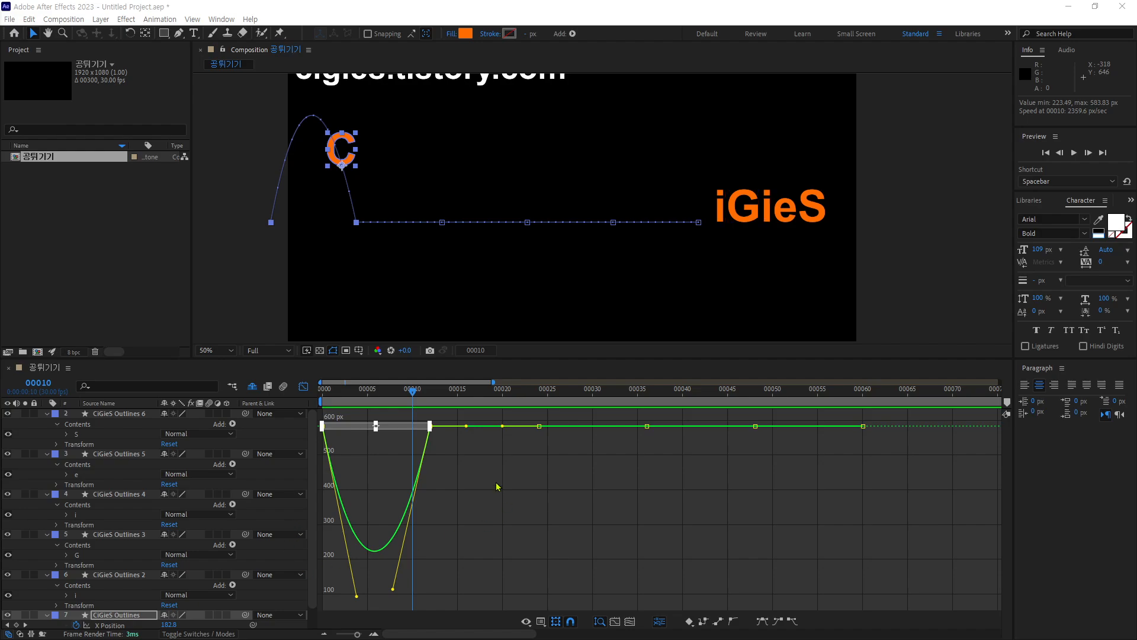
Bend the four Y Position segments between frames 12 and 60 into progressively smaller arcs reaching about 310, 390, 470 and 535 px.
left_click_drag(478, 439, 487, 524)
left_click_drag(599, 427, 595, 521)
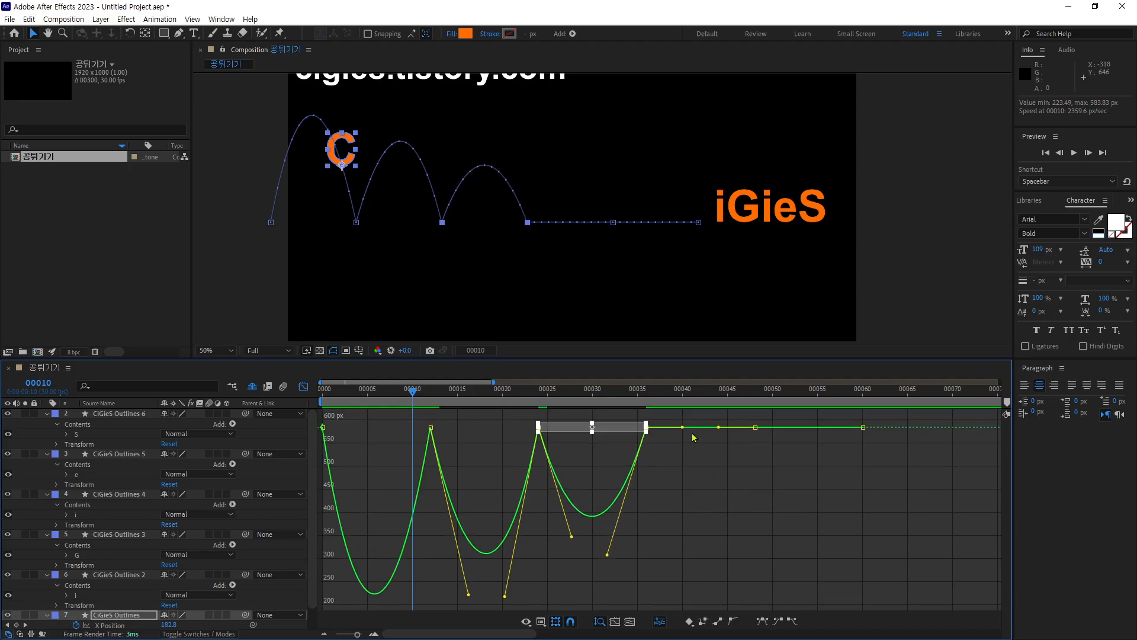
left_click_drag(700, 423, 705, 486)
left_click_drag(804, 427, 808, 455)
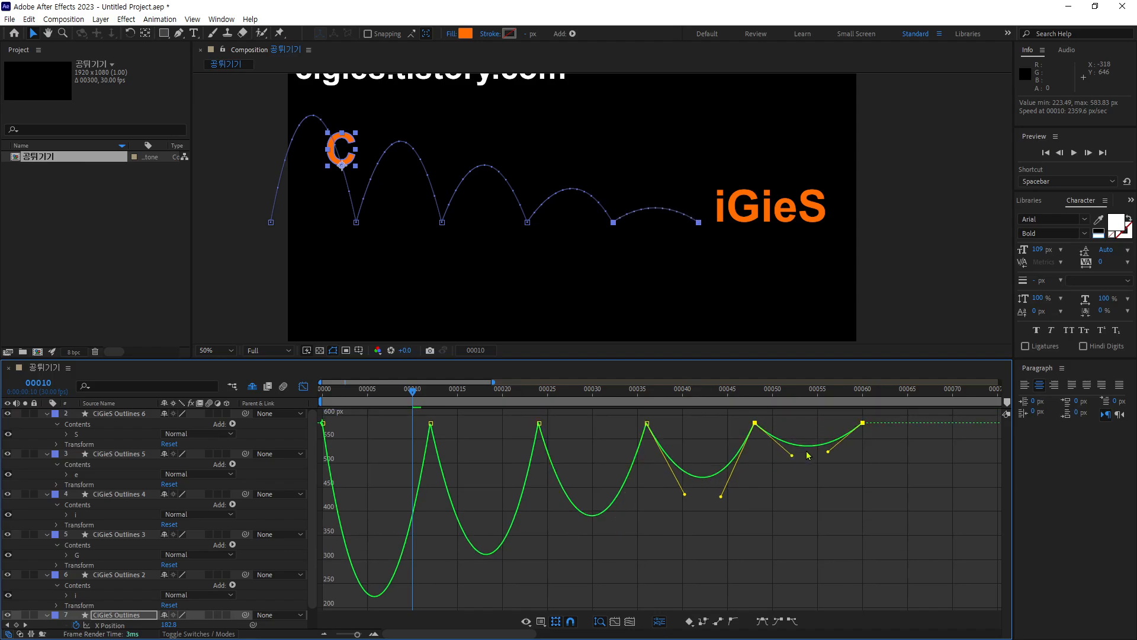
Flatten the second, third and fourth Y Position arcs to about 320, 418 and 500 px and deselect the curve.
left_click_drag(707, 483, 703, 474)
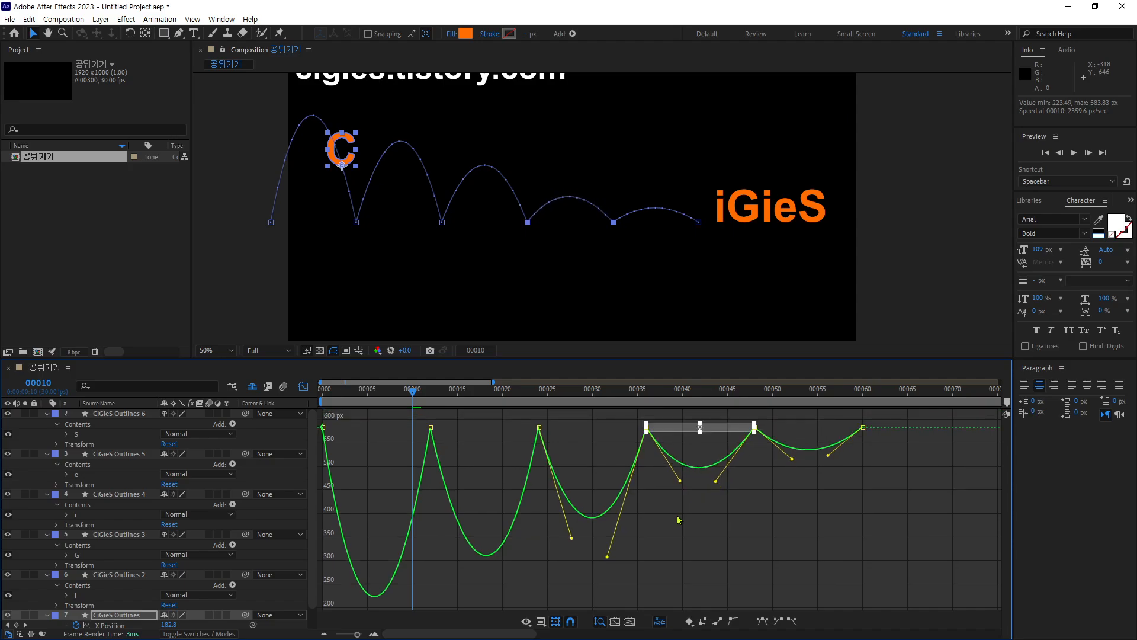
left_click_drag(593, 517, 593, 504)
left_click_drag(490, 555, 490, 554)
left_click(703, 564)
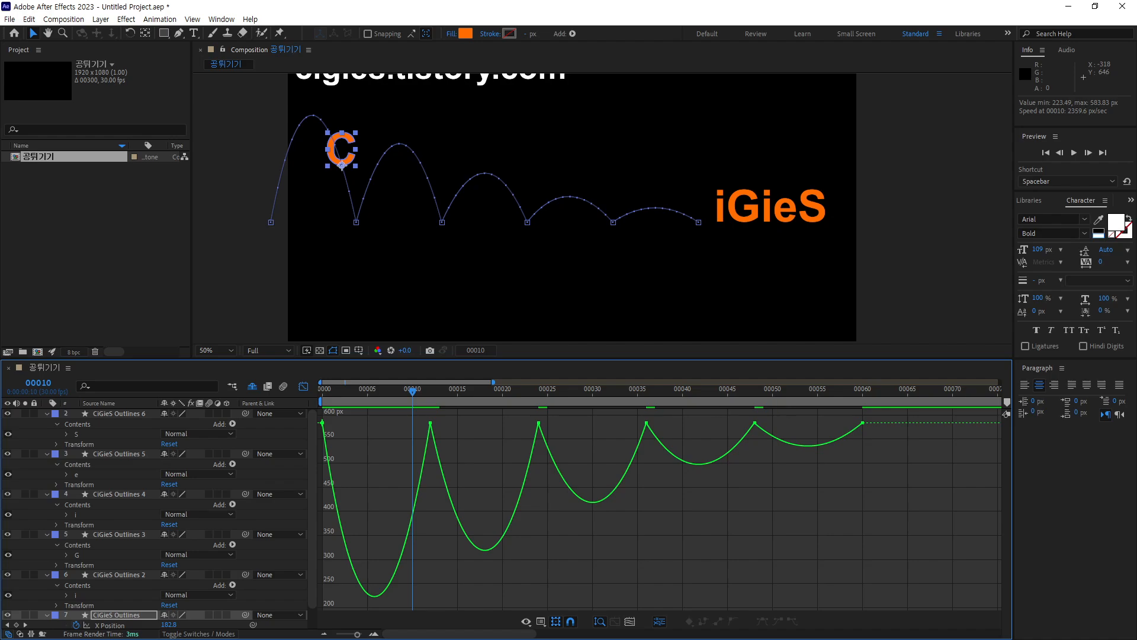
Preview the letter C's bounce, return to frame 0 and show the composition's whole duration in the timeline.
key("space")
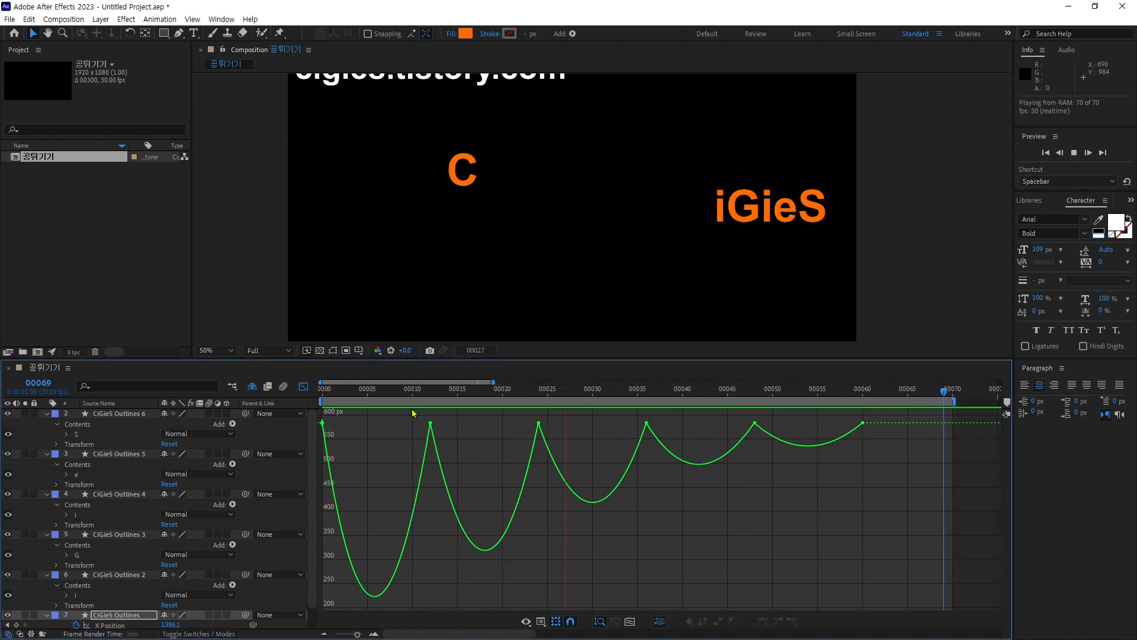
left_click_drag(458, 393, 306, 393)
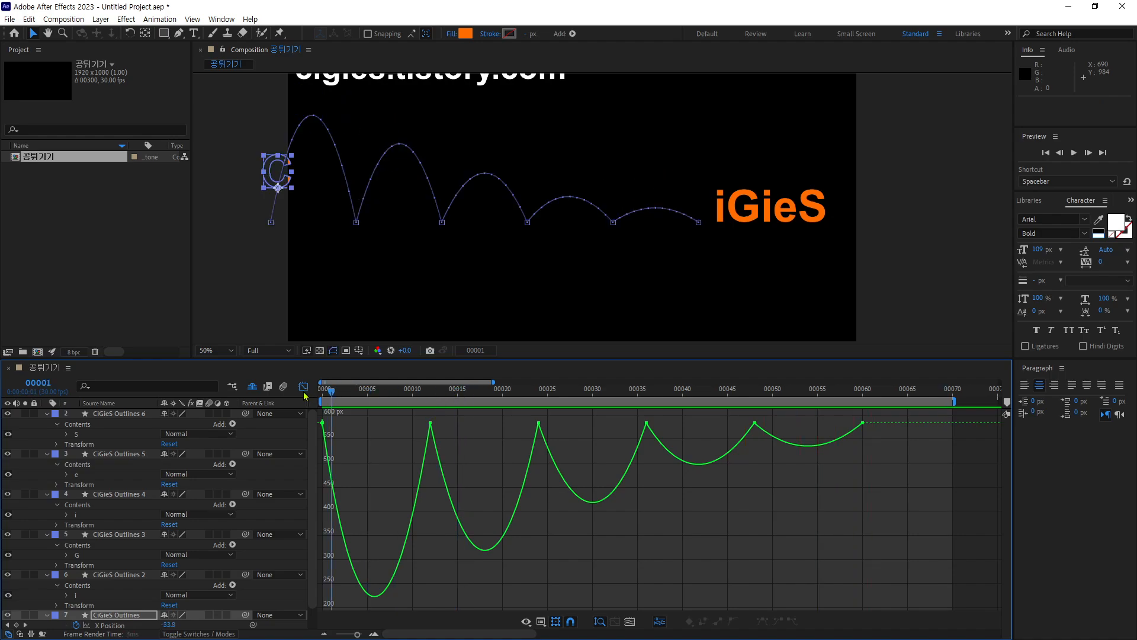
left_click(322, 634)
left_click(322, 635)
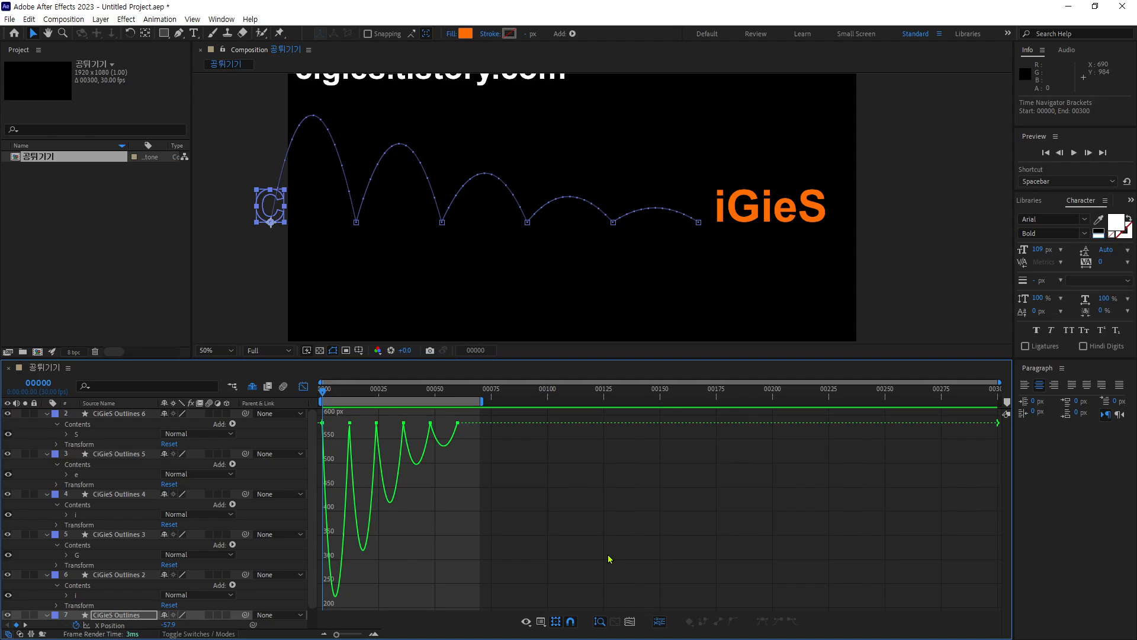
Extend the work area to the end of the composition and preview the full animation.
left_click_drag(483, 402, 1095, 434)
key("space")
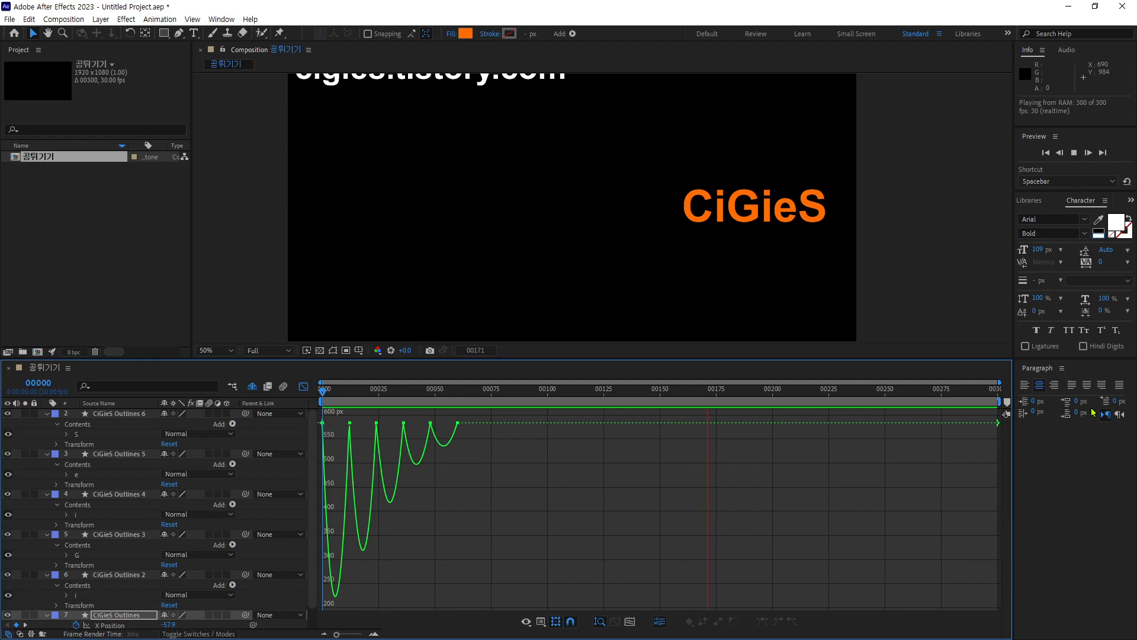
key("space")
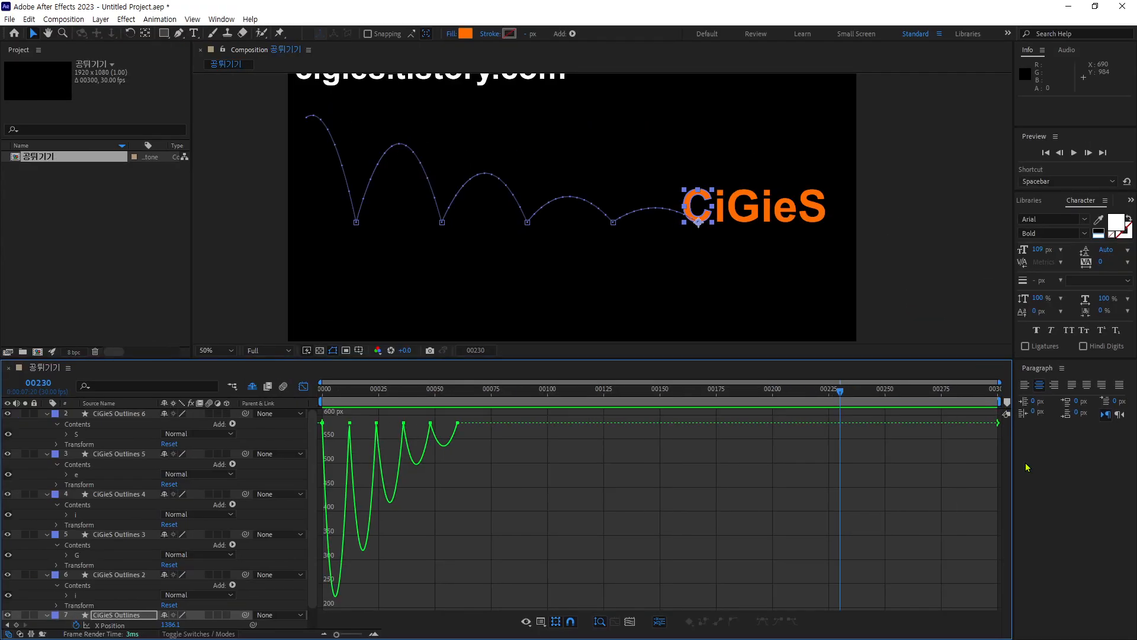
Shorten the work area to end at frame 77 and preview the bouncing C within it.
left_click_drag(1001, 402, 503, 452)
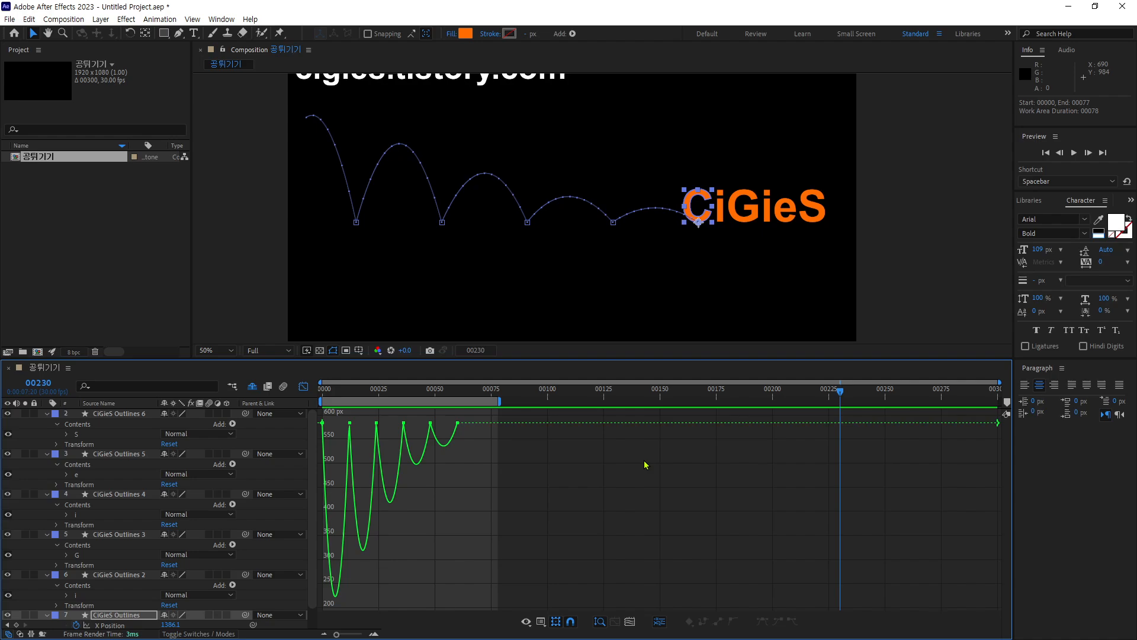
key("space")
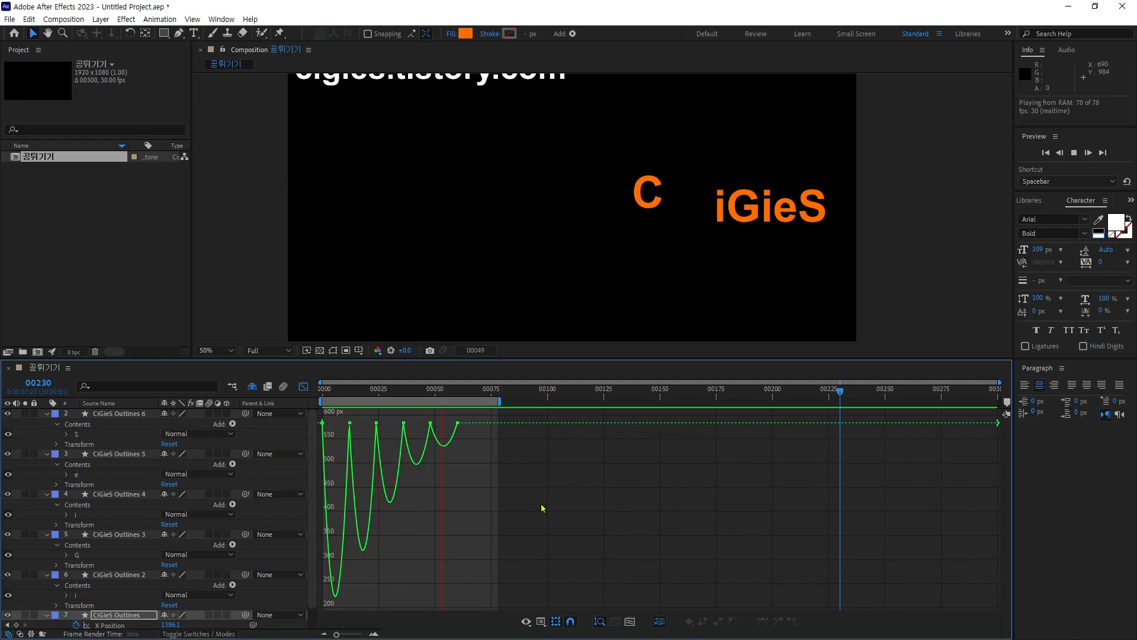
key("space")
key("space")
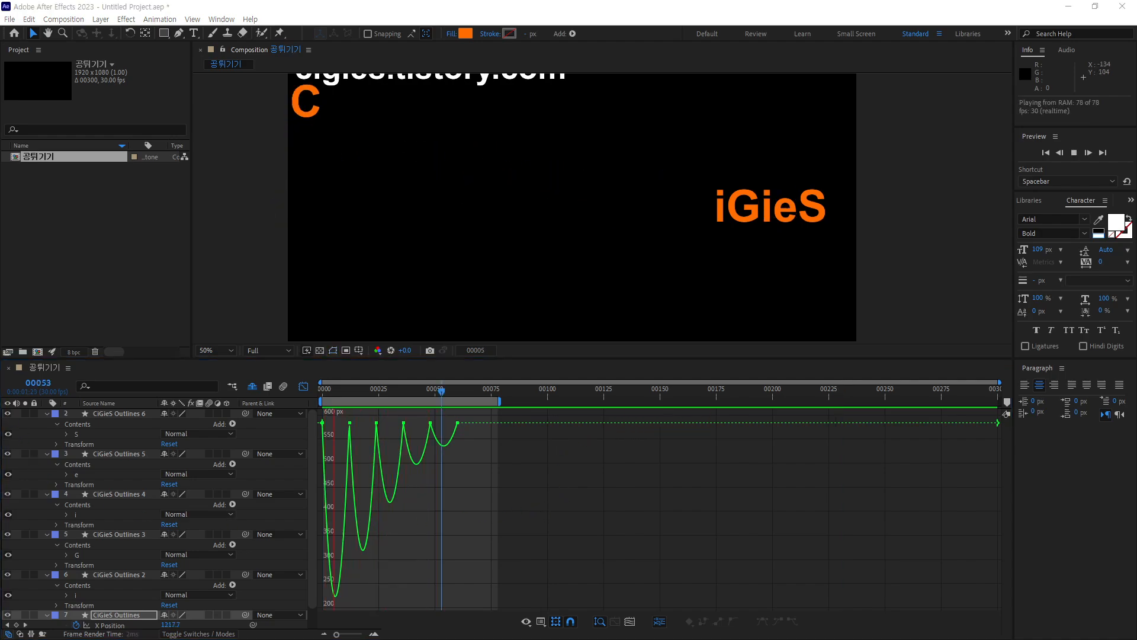
key("space")
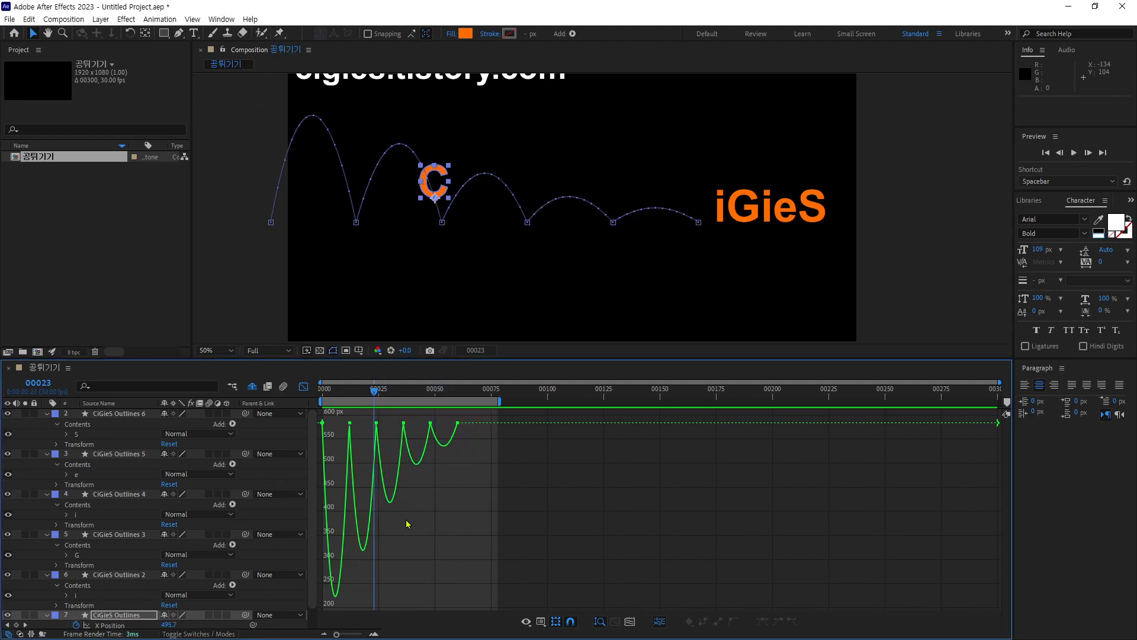
Select both keyframes in the letter C's X Position graph and apply Easy Ease In and Easy Ease Out to them.
scroll(149, 532, "down", 1)
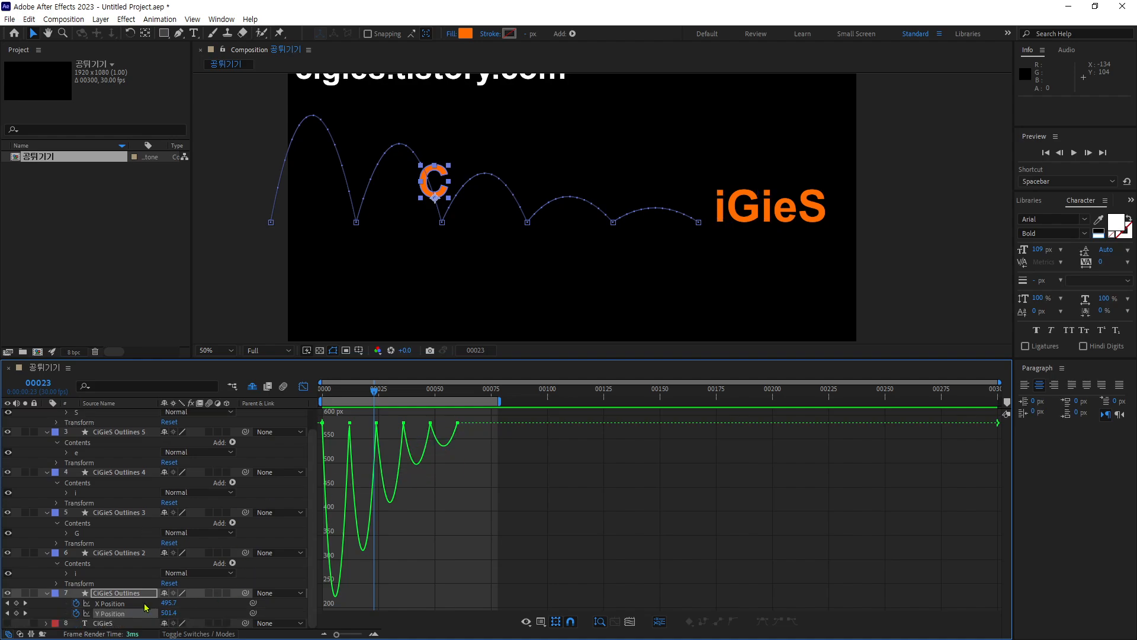
left_click(114, 606)
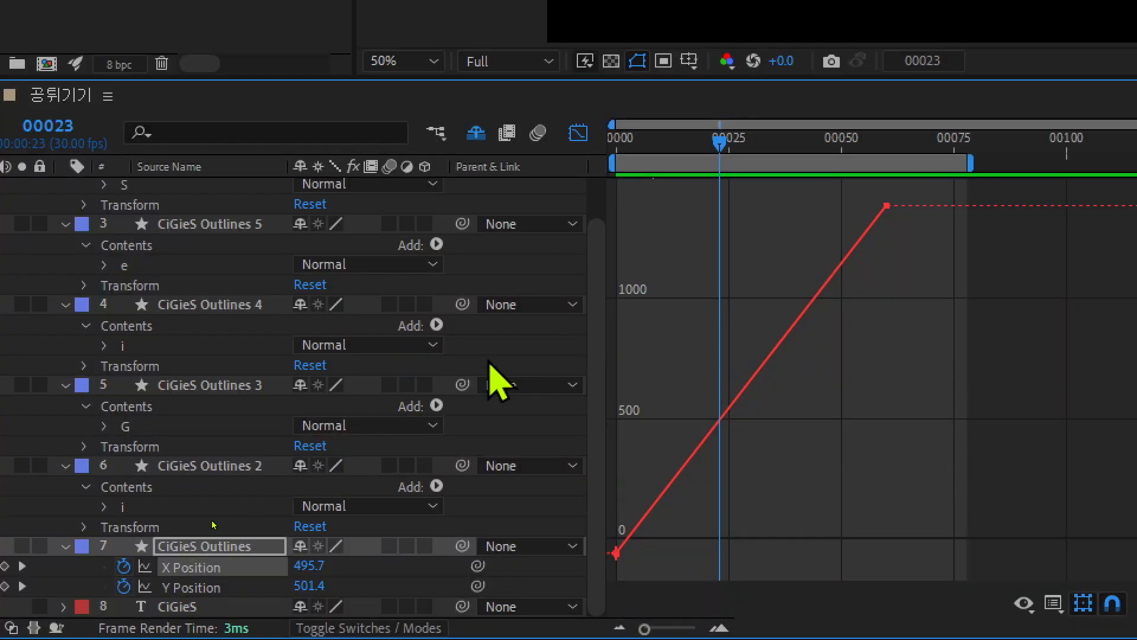
left_click(212, 568)
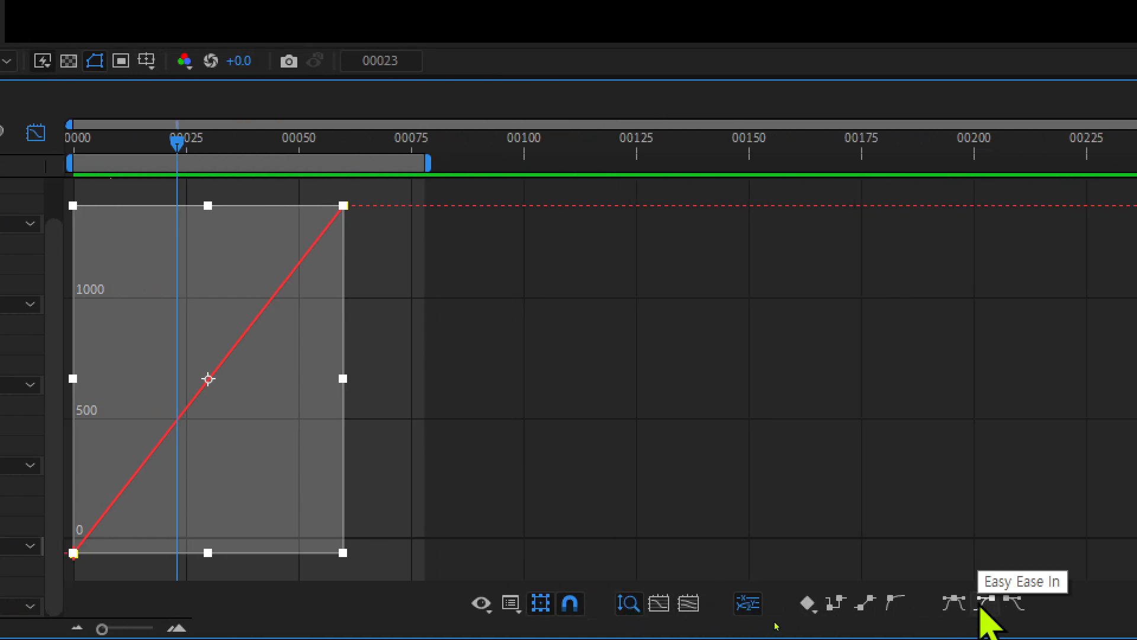
left_click(983, 604)
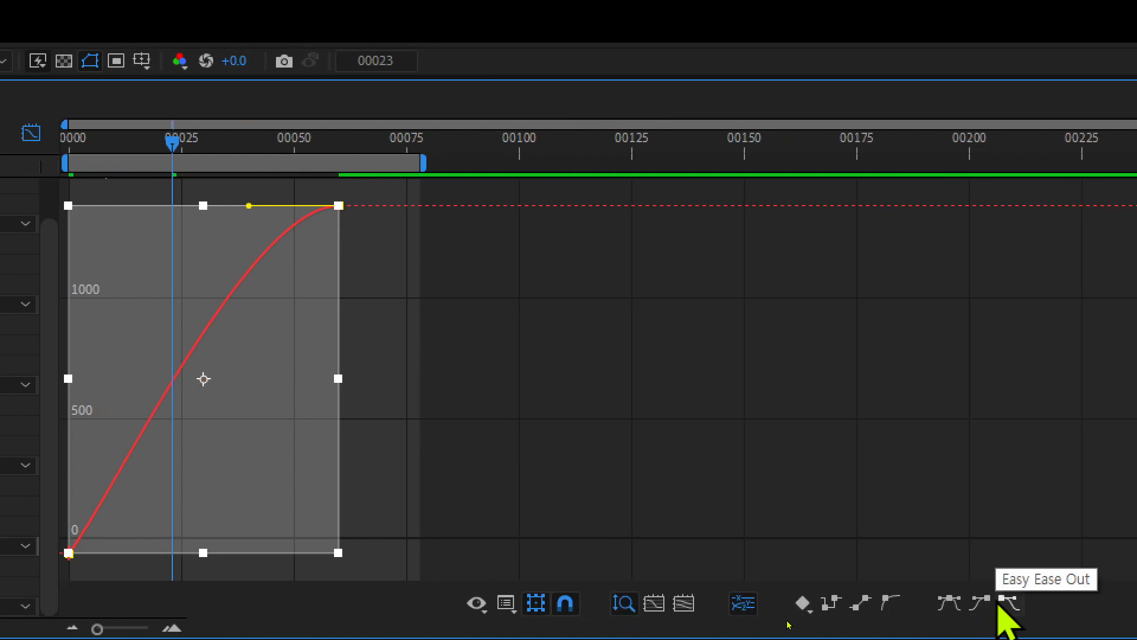
left_click(1014, 605)
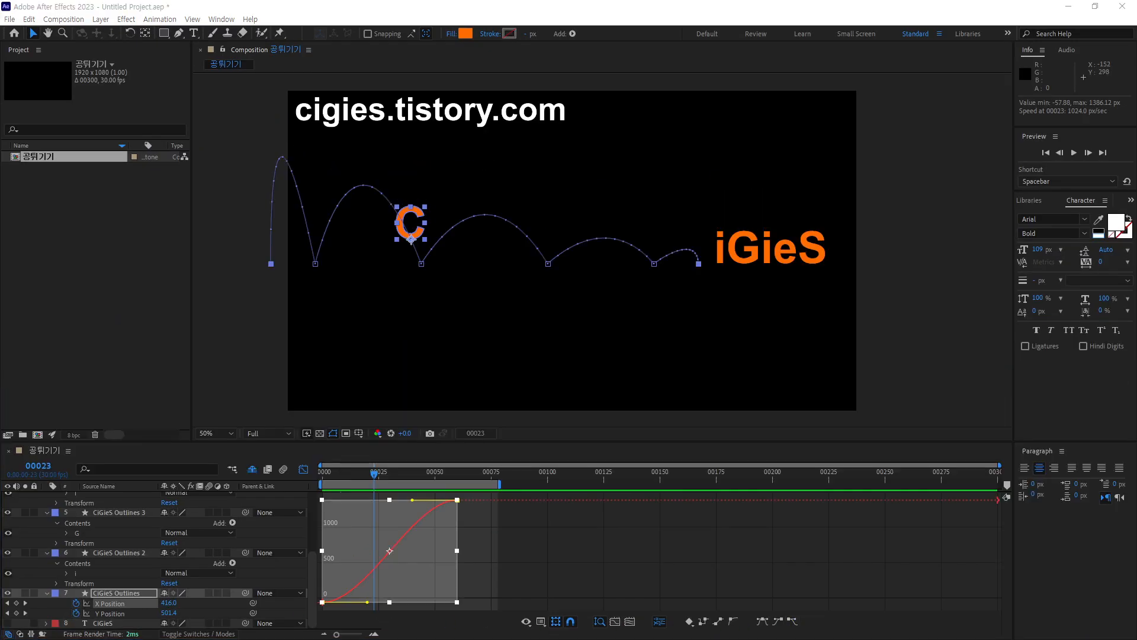
Raise the start keyframe's handle in the letter C's X Position graph so the C moves fast first and slows toward the end.
left_click(375, 633)
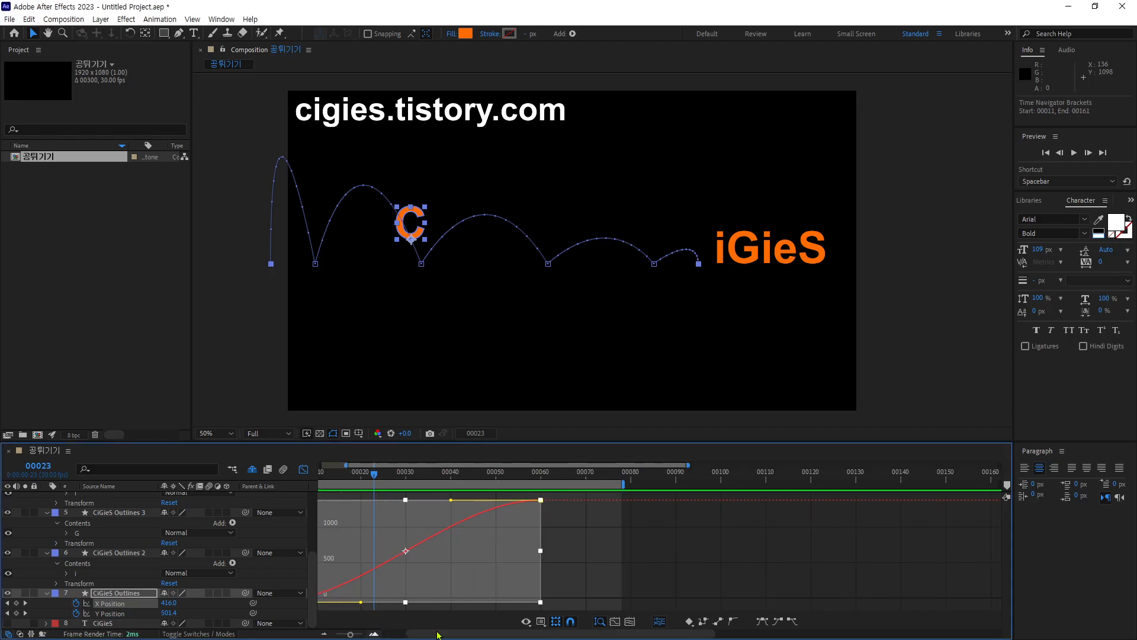
left_click_drag(614, 533, 720, 533)
left_click(651, 559)
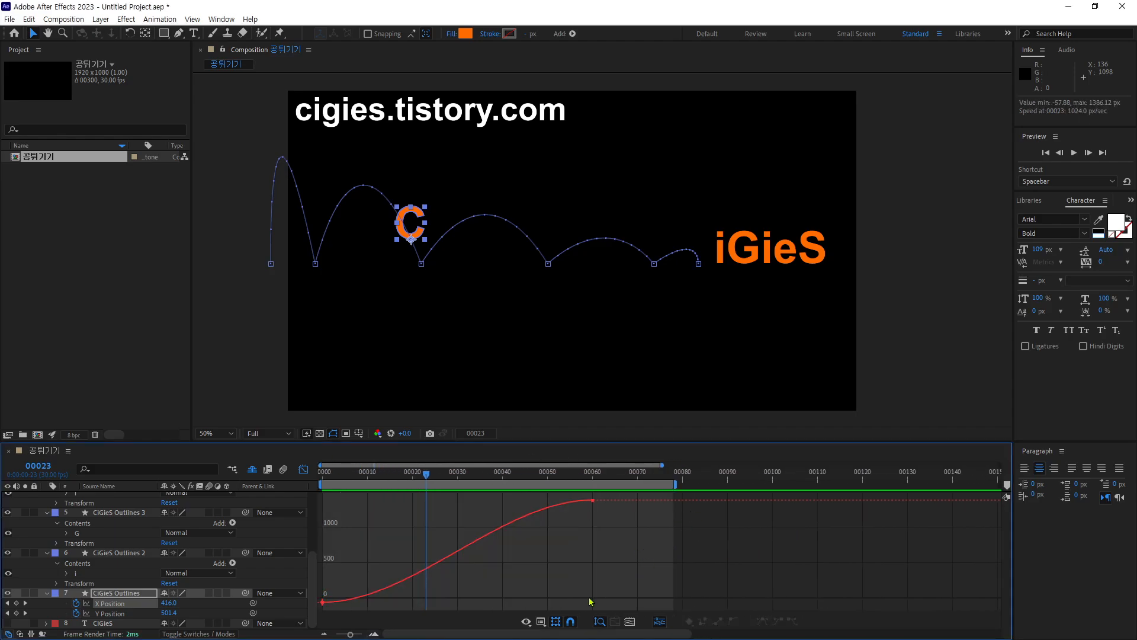
double_click(388, 587)
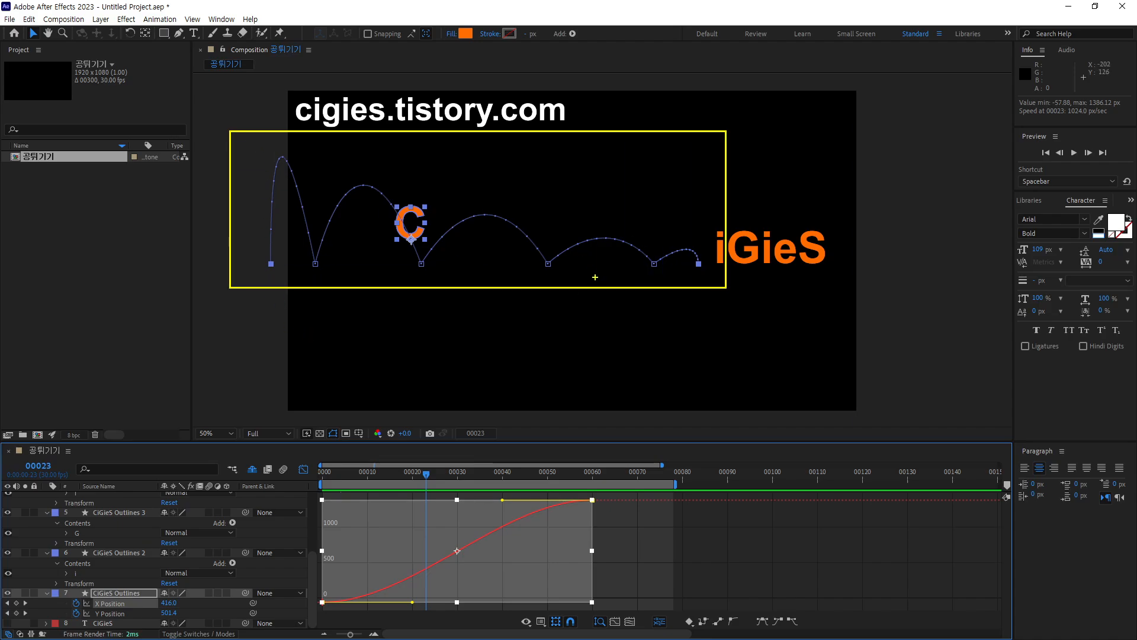
left_click_drag(413, 601, 384, 557)
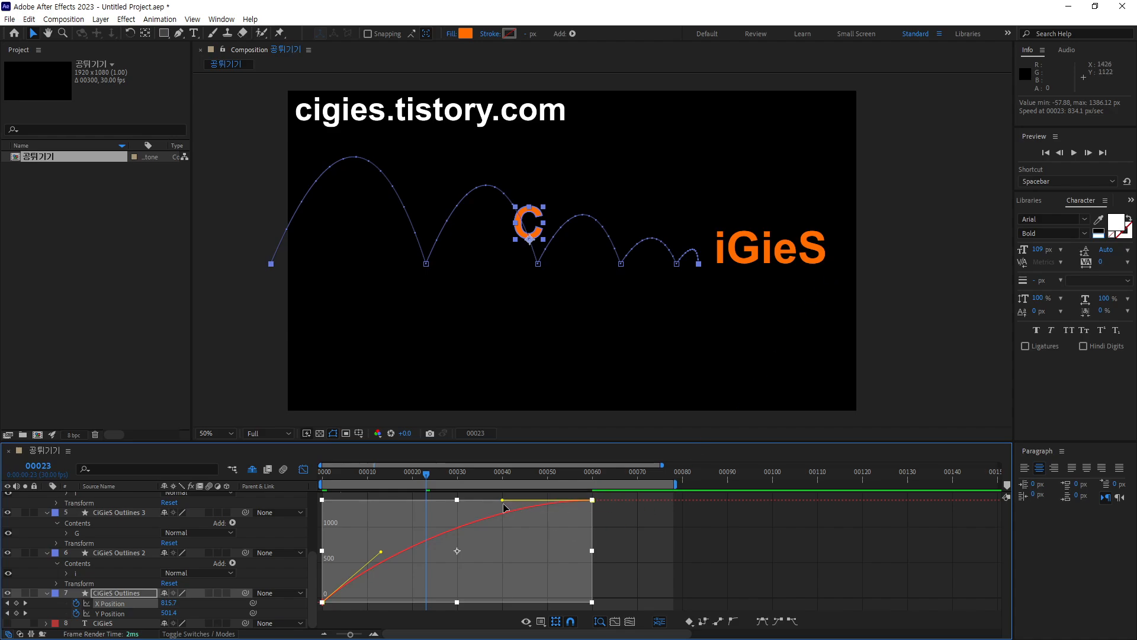
Lower the end keyframe's handle slightly in the X Position graph and fine-tune the start handle to even out the bounce widths.
left_click_drag(501, 504, 504, 521)
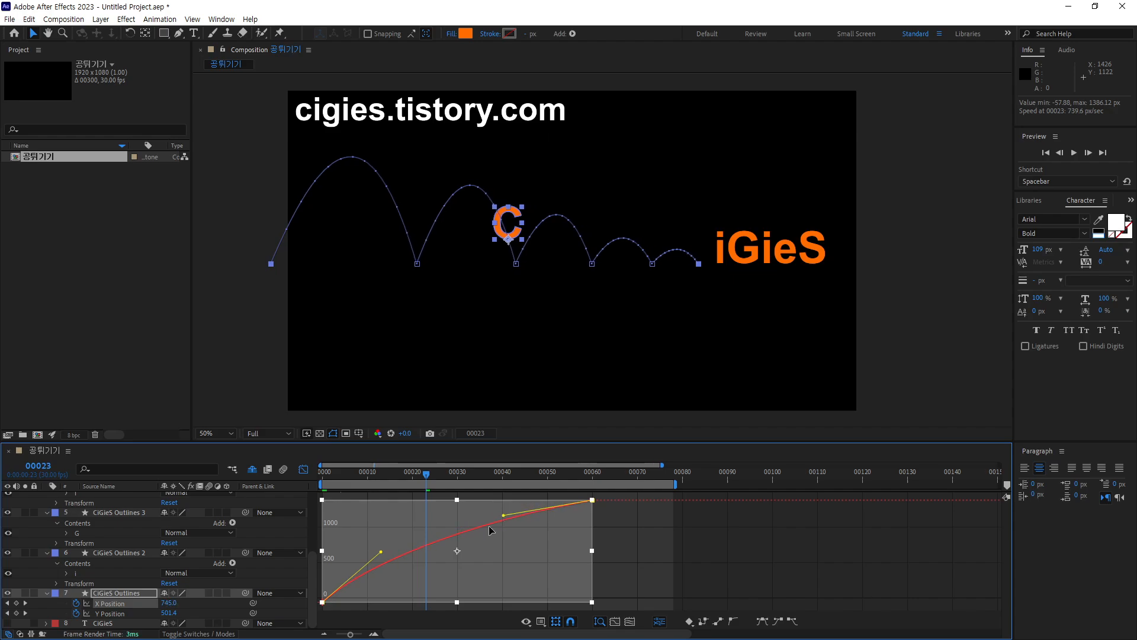
left_click_drag(381, 551, 389, 538)
left_click_drag(505, 520, 505, 514)
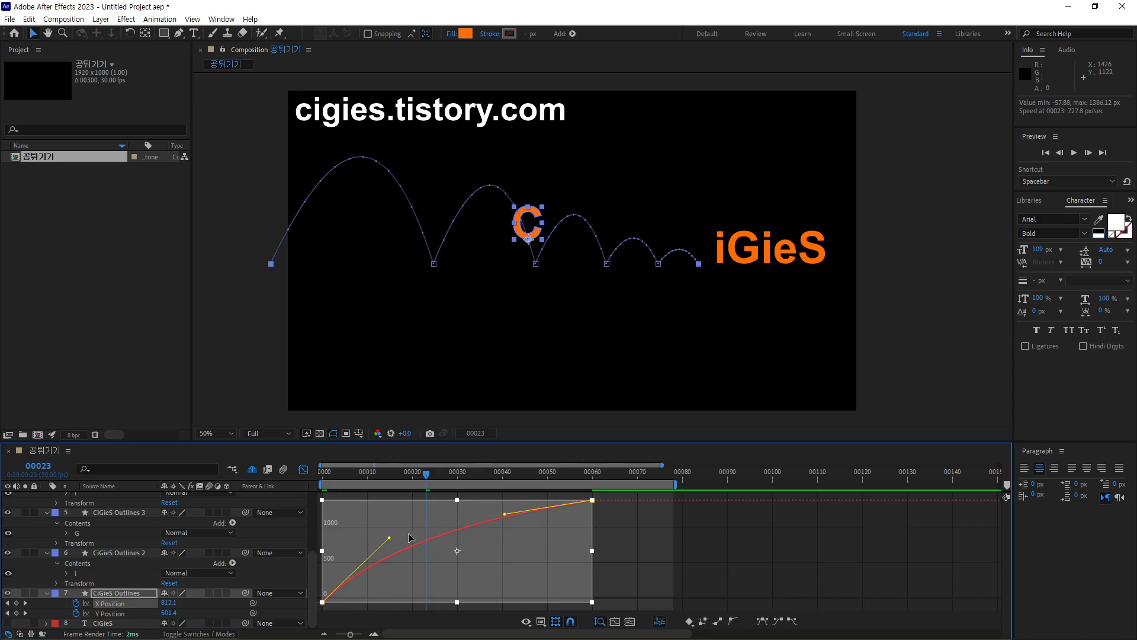
left_click_drag(390, 540, 395, 545)
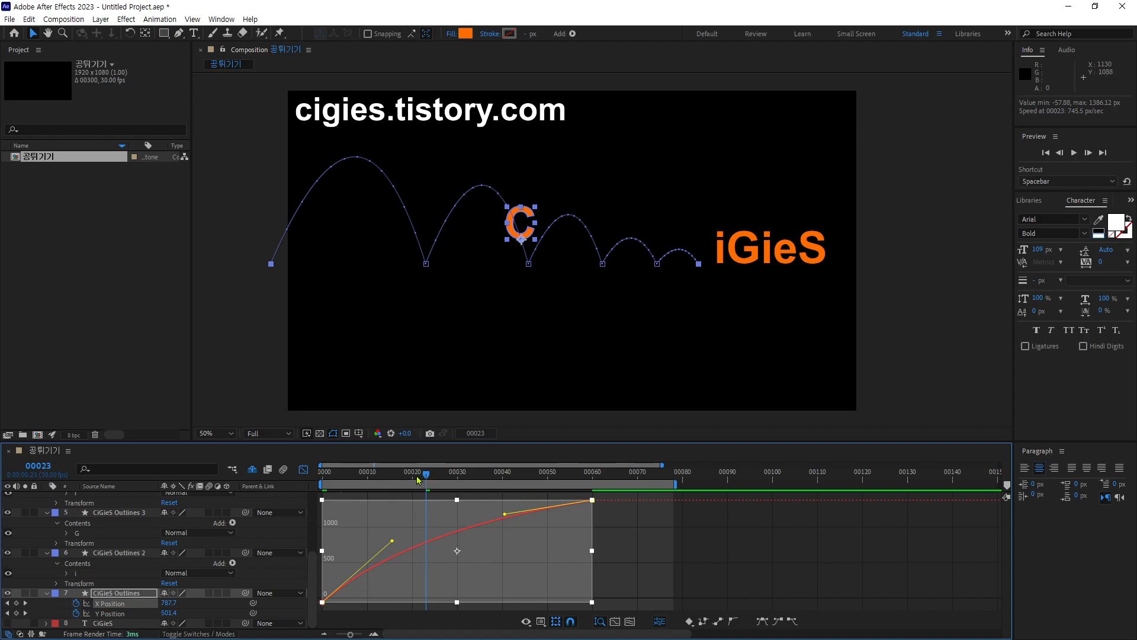
Return to frame 0 and preview the letter C's bounce with the reshaped X Position curve.
left_click_drag(425, 478, 323, 474)
left_click(711, 547)
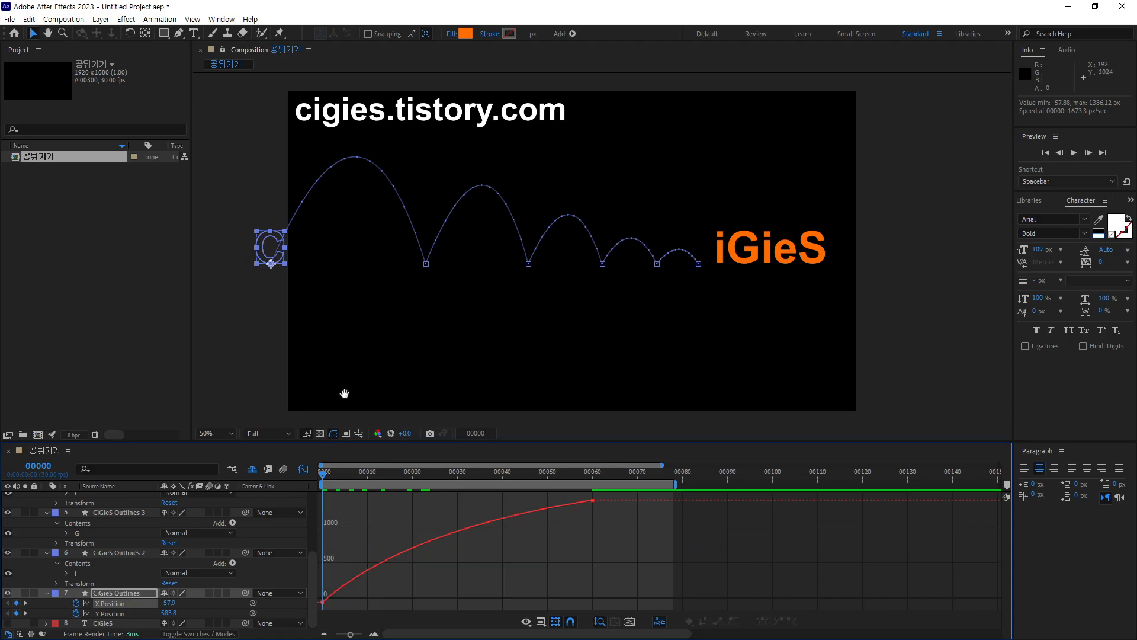
key("space")
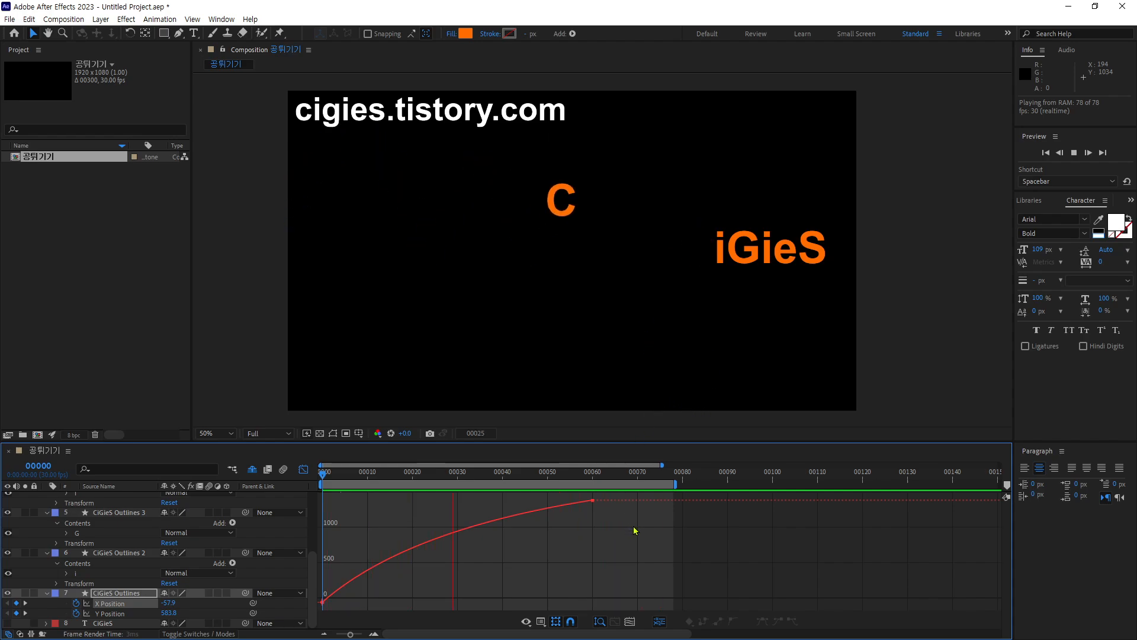
key("space")
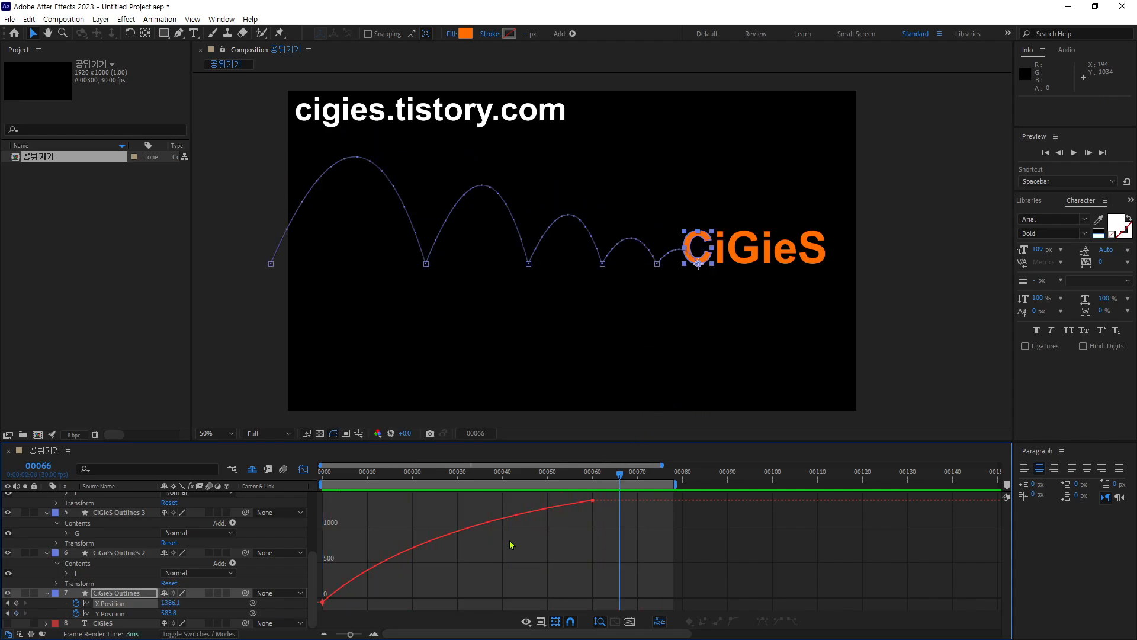
Extend the work area to frame 127 and stretch all of the C's X and Y Position keyframes proportionally to end at about frame 98.
left_click(482, 525)
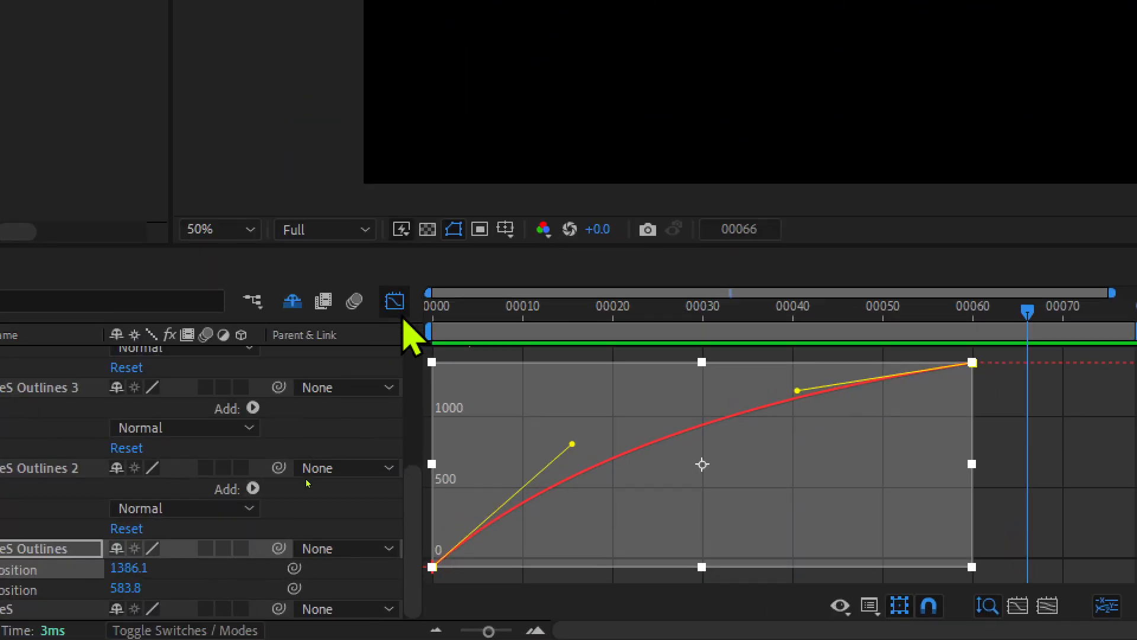
left_click(394, 301)
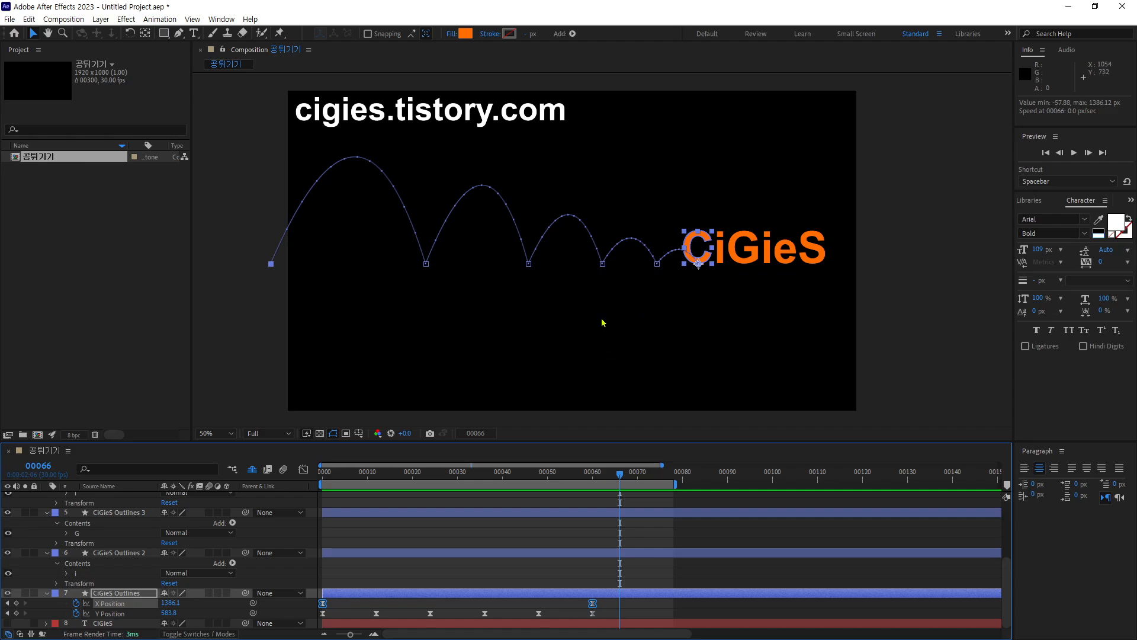
left_click_drag(606, 603, 308, 621)
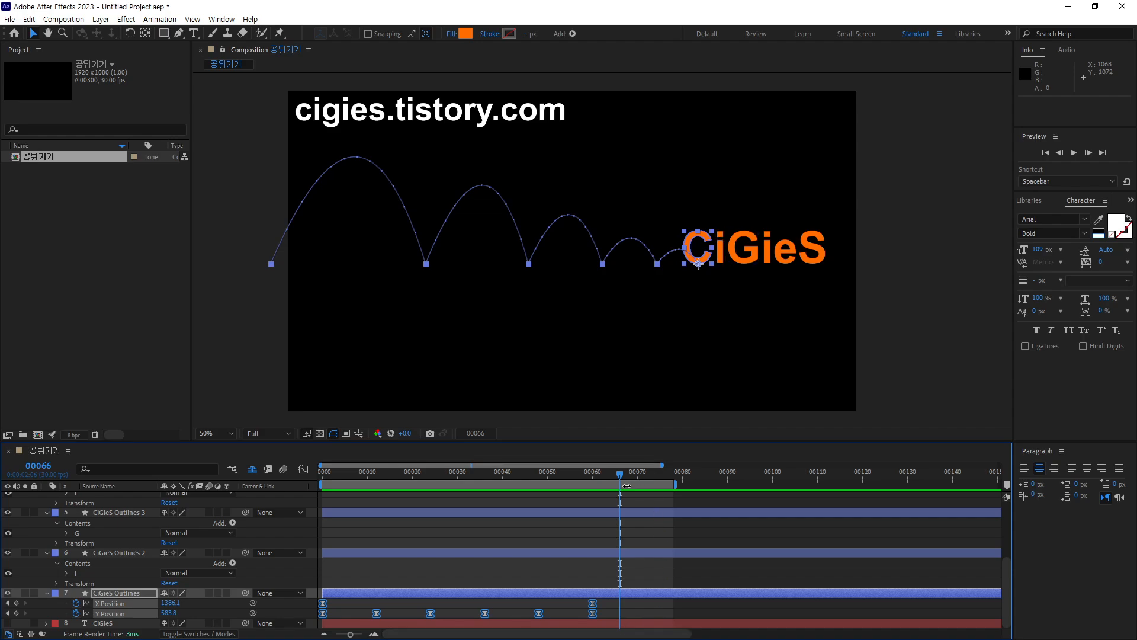
left_click_drag(678, 483, 900, 483)
left_click_drag(621, 476, 853, 477)
left_click_drag(594, 616, 764, 608)
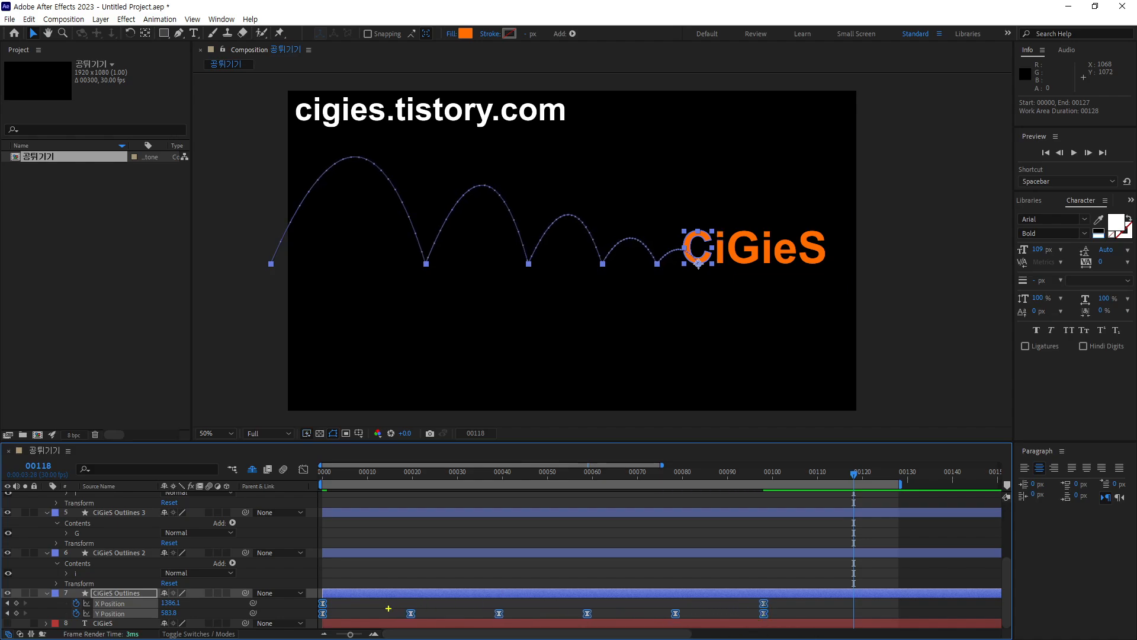
left_click_drag(463, 609, 478, 561)
left_click_drag(553, 612, 568, 573)
left_click_drag(633, 606, 652, 569)
left_click_drag(732, 614, 759, 580)
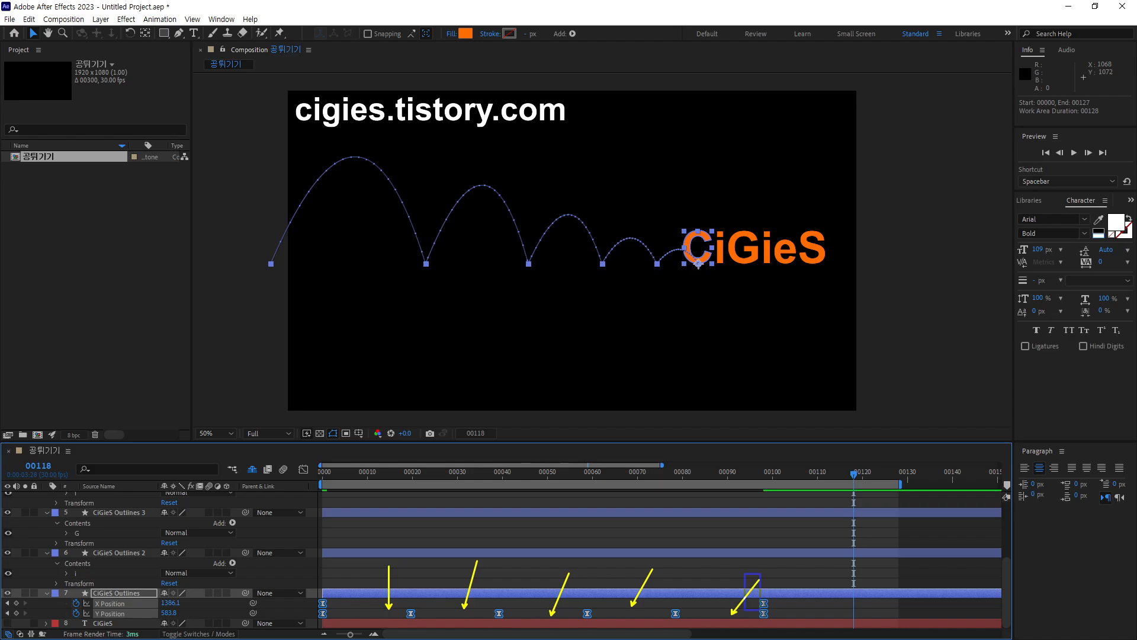
left_click_drag(783, 626, 784, 628)
left_click_drag(857, 610, 858, 610)
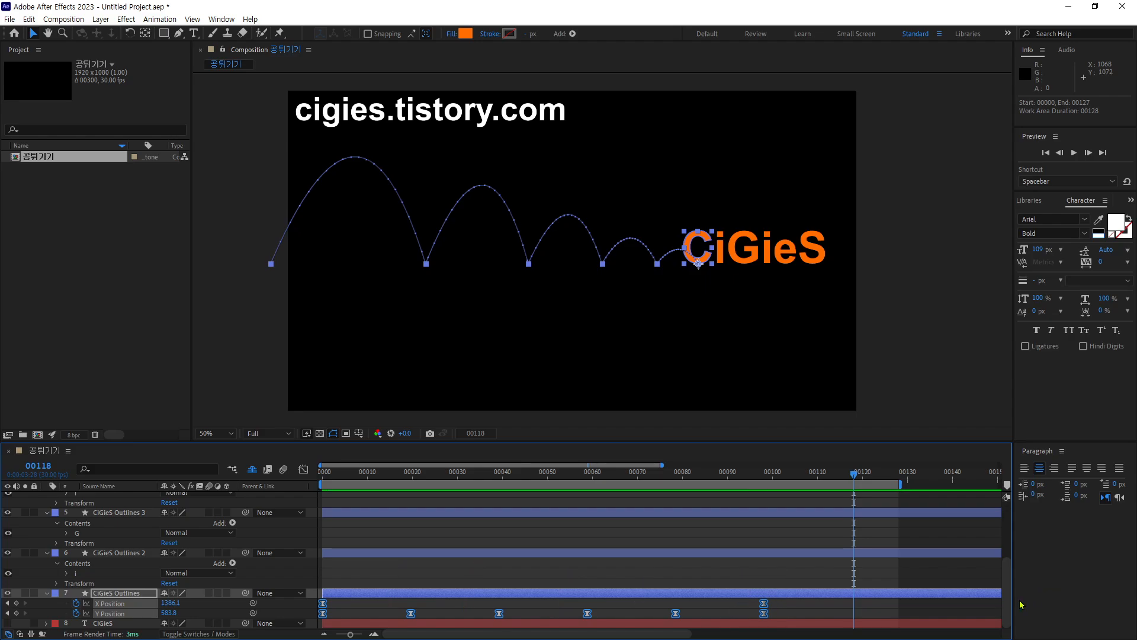
Preview the stretched bounce animation of the letter C from frame 0.
key("Home")
key("space")
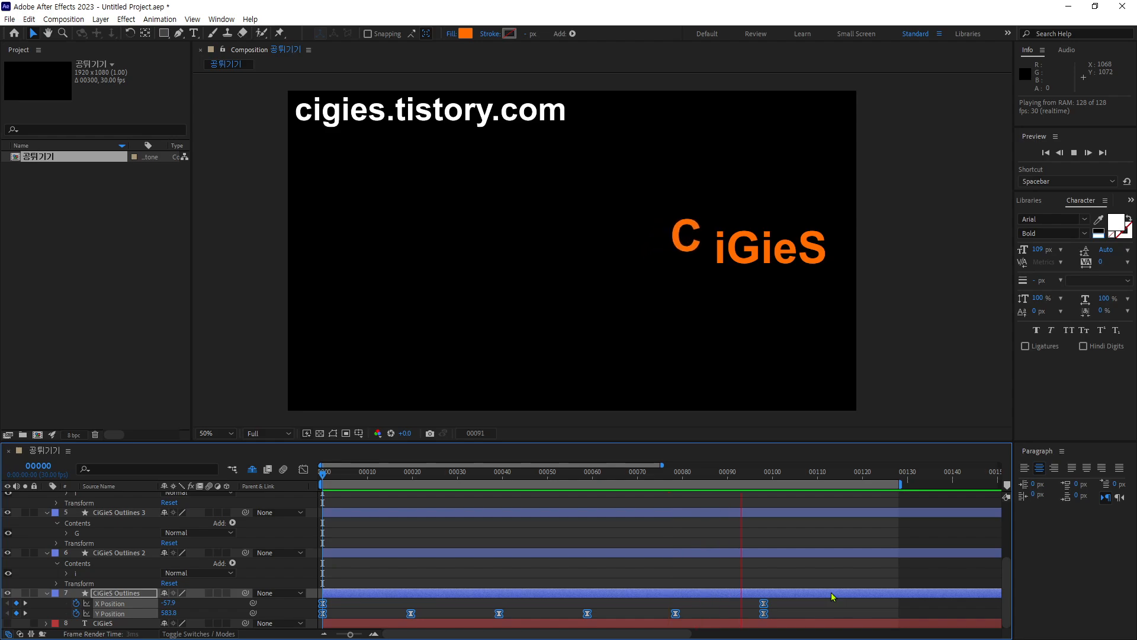
left_click(819, 616)
Retime the C's four inner Y Position keyframes to about frames 26, 51, 68 and 85 so each bounce becomes shorter.
left_click(675, 613)
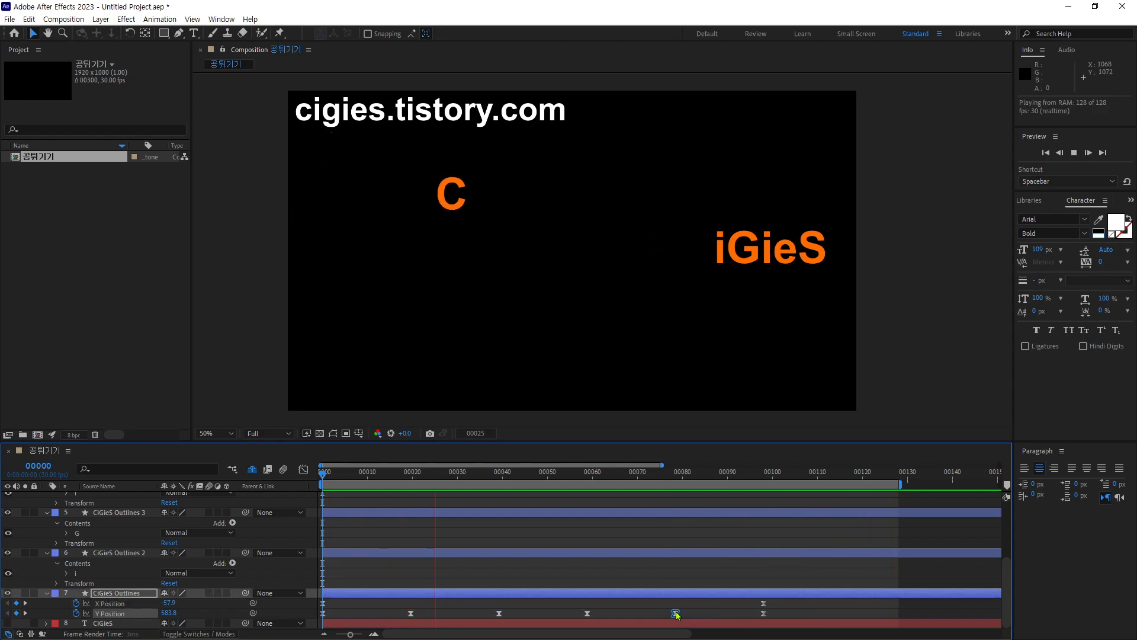
left_click(499, 613)
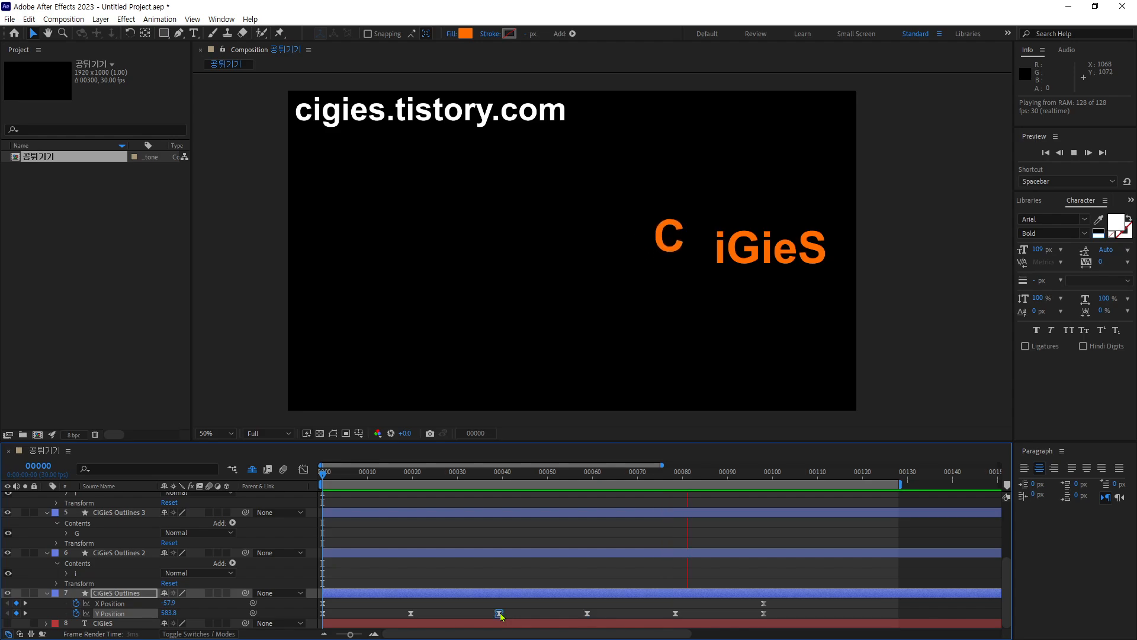
left_click(411, 612)
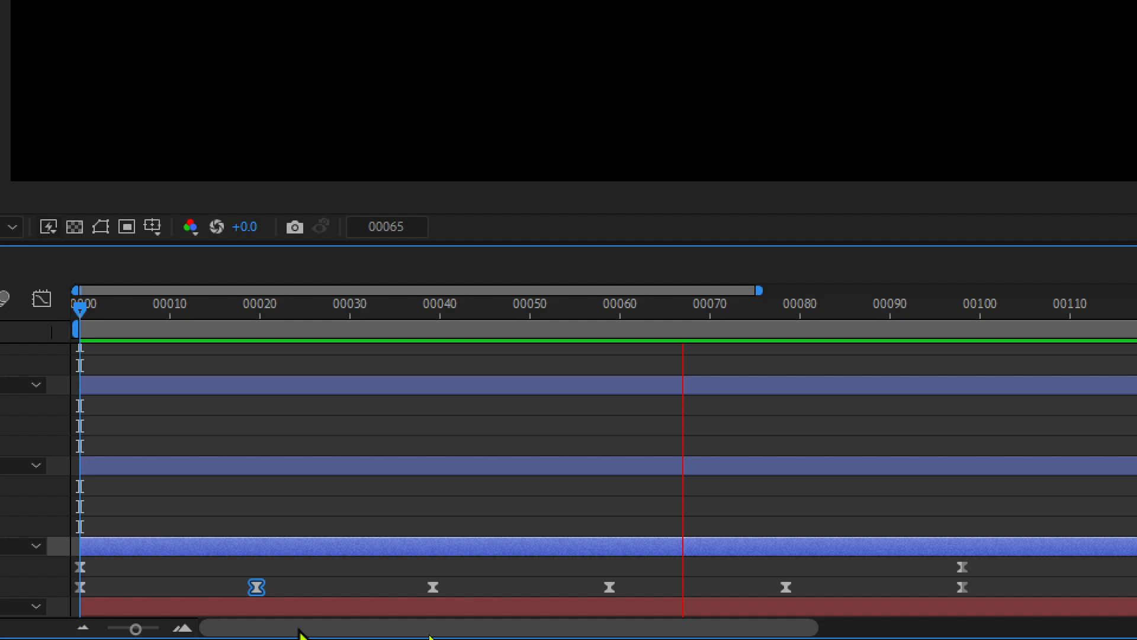
left_click(332, 583)
left_click_drag(256, 586, 318, 590)
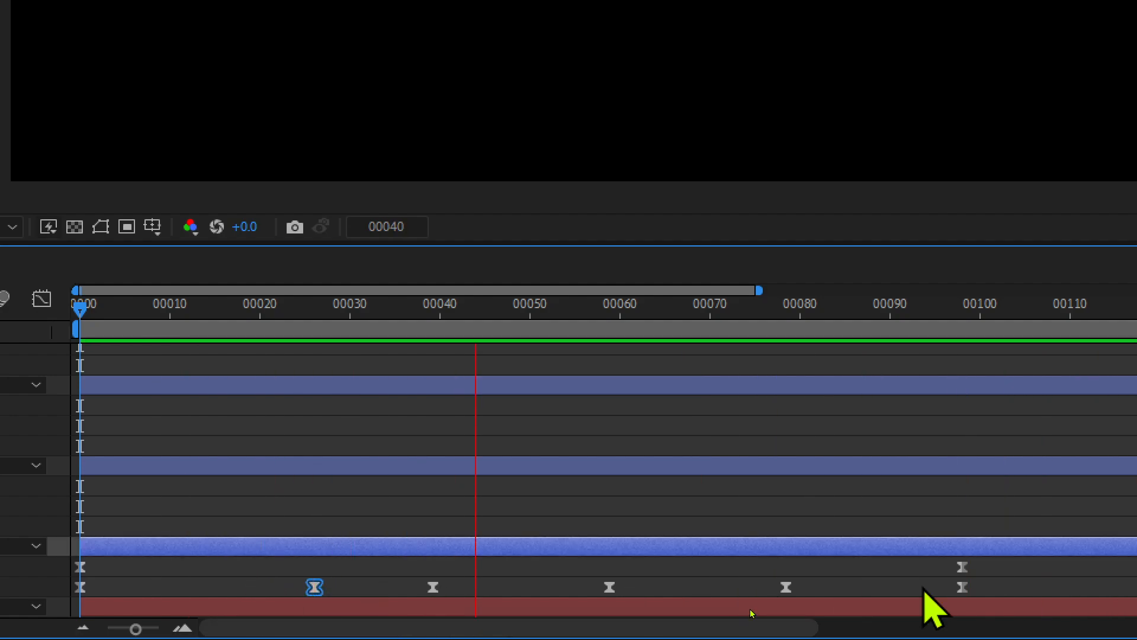
left_click_drag(786, 587, 846, 588)
left_click(610, 588)
left_click_drag(620, 592, 702, 593)
left_click_drag(433, 586, 539, 589)
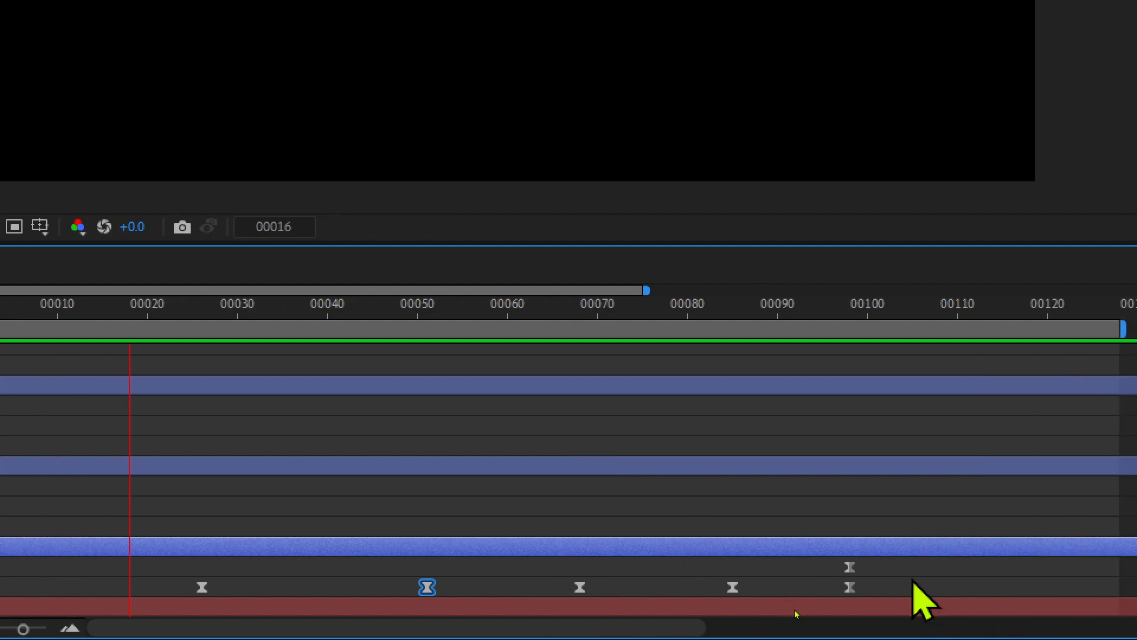
left_click(555, 575)
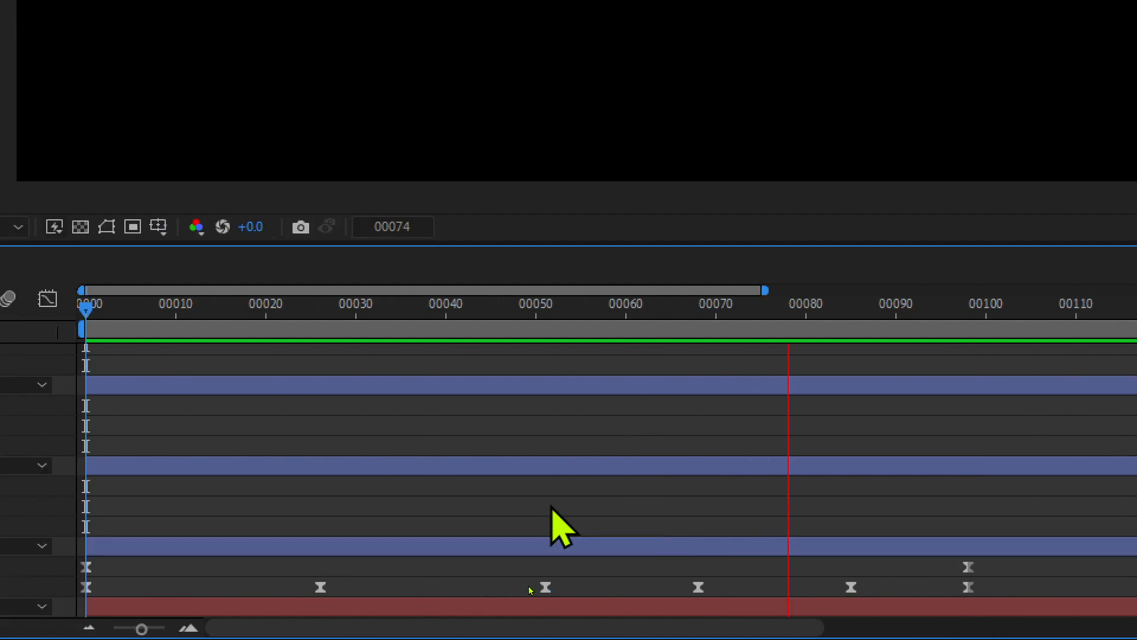